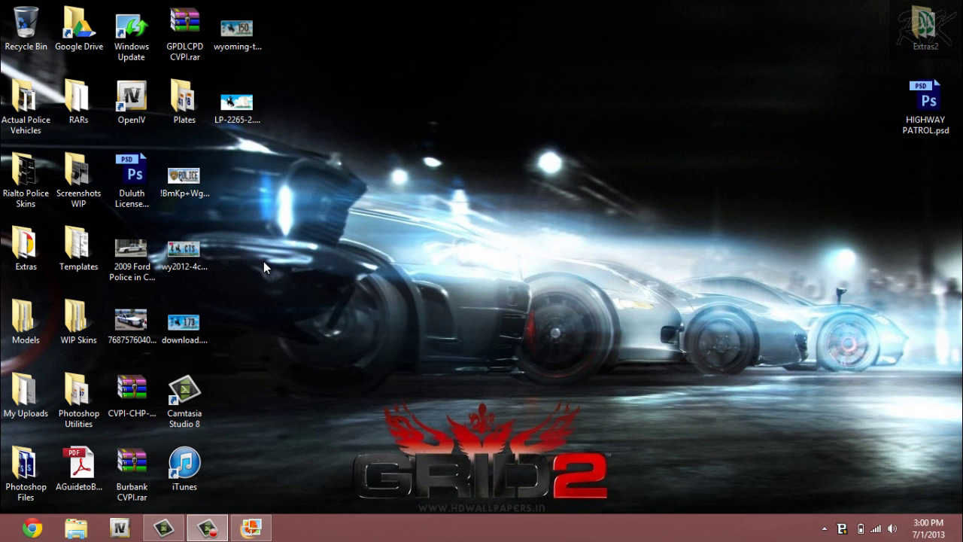
Open tpl_cvpi-ac.png from the Templates folder and IV-SA_CVPI_TEMPLATE.png from the TEMPLATE_PACK_V3.0 folder for viewing.
double_click(78, 248)
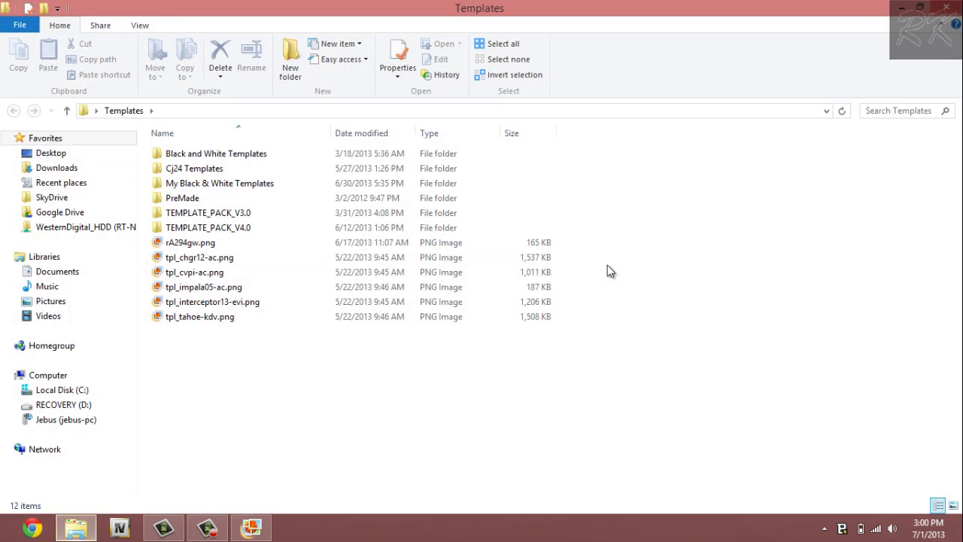
double_click(214, 278)
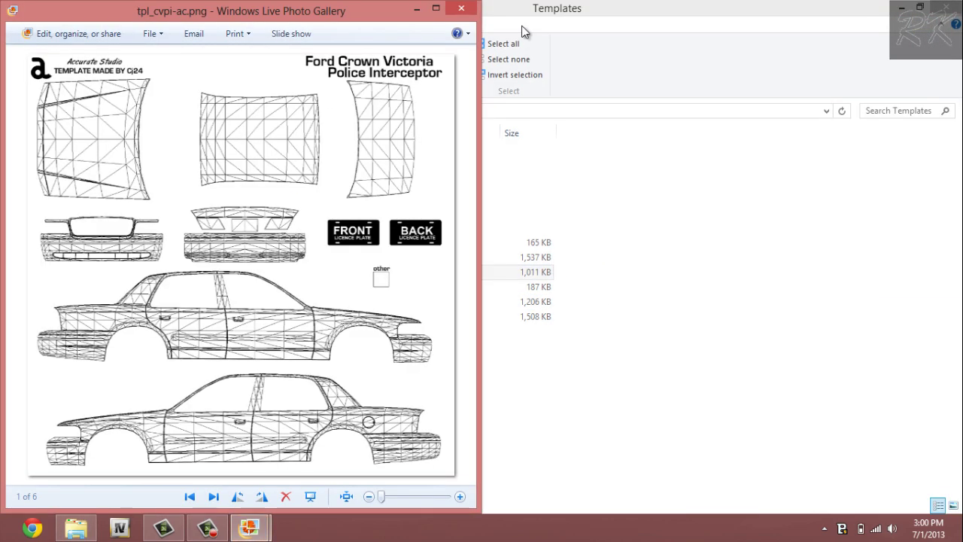
left_click(469, 8)
double_click(218, 214)
left_click(537, 188)
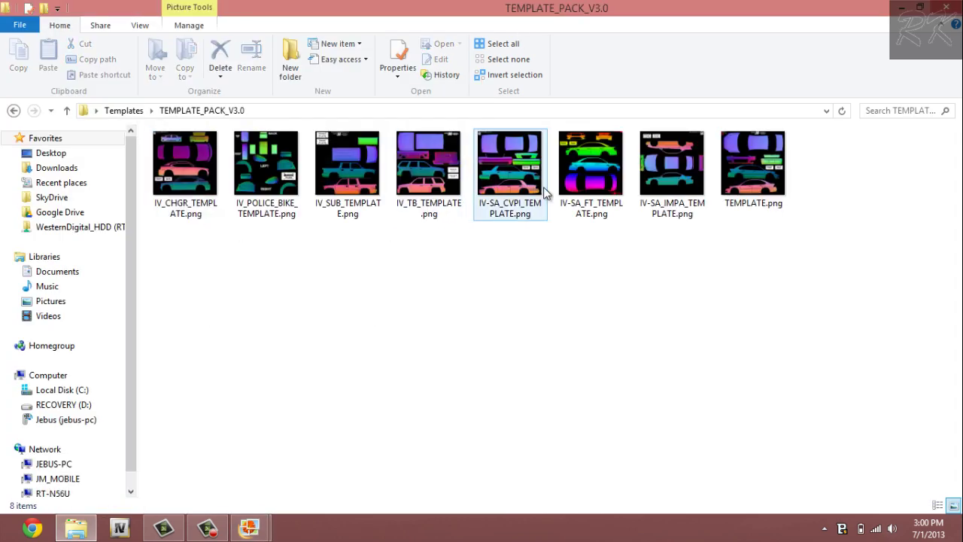
double_click(536, 189)
Compare the wireframe and colored Crown Victoria templates side by side, then clear their windows and the folder off the desktop.
mouse_move(248, 528)
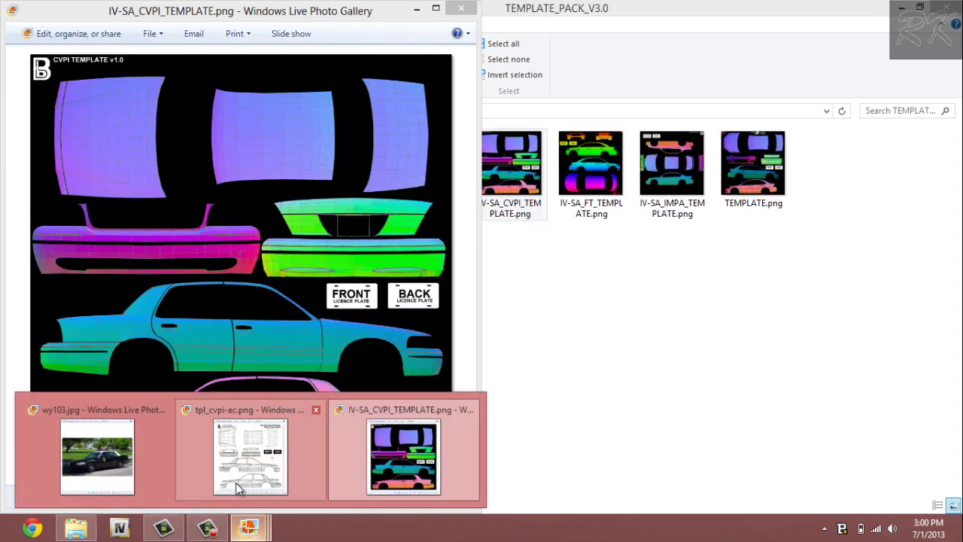
left_click(235, 483)
left_click_drag(256, 10, 940, 56)
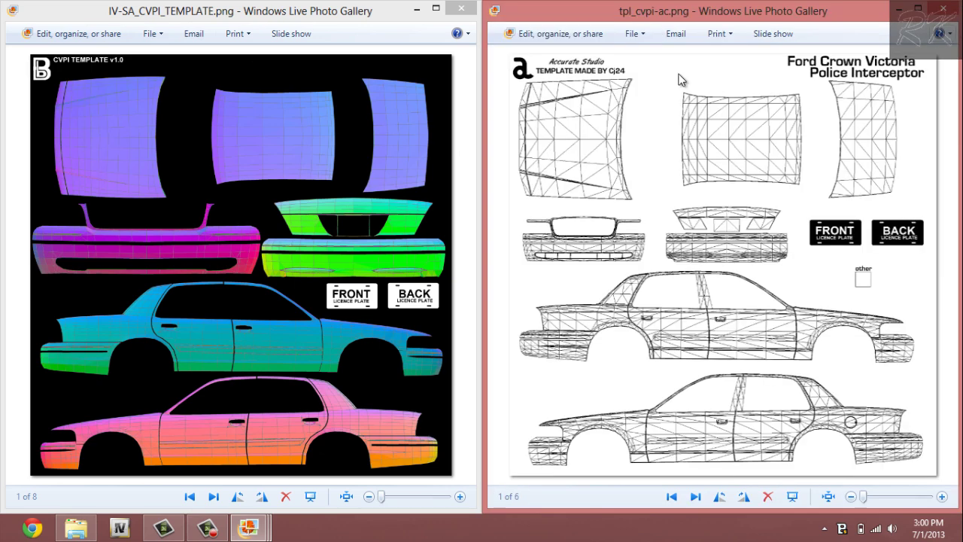
left_click(181, 184)
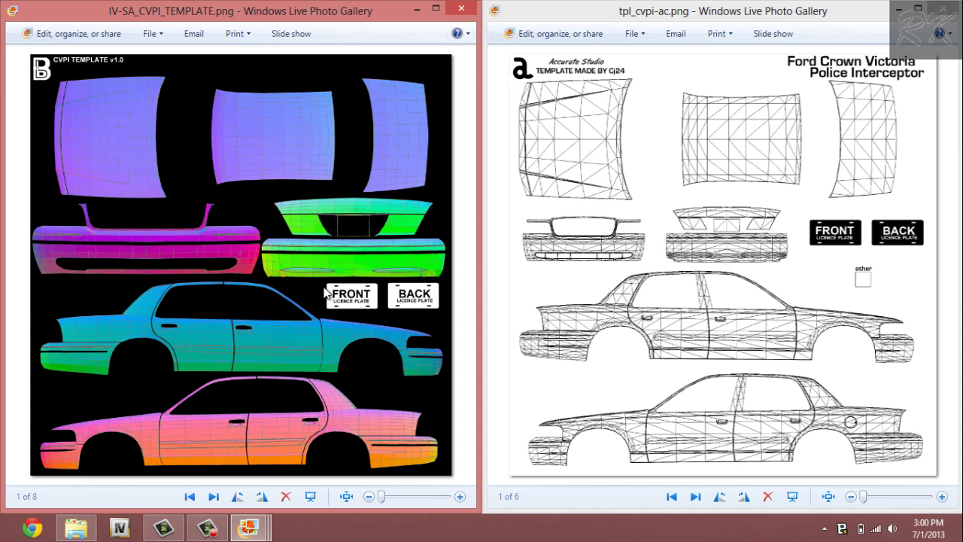
left_click(951, 7)
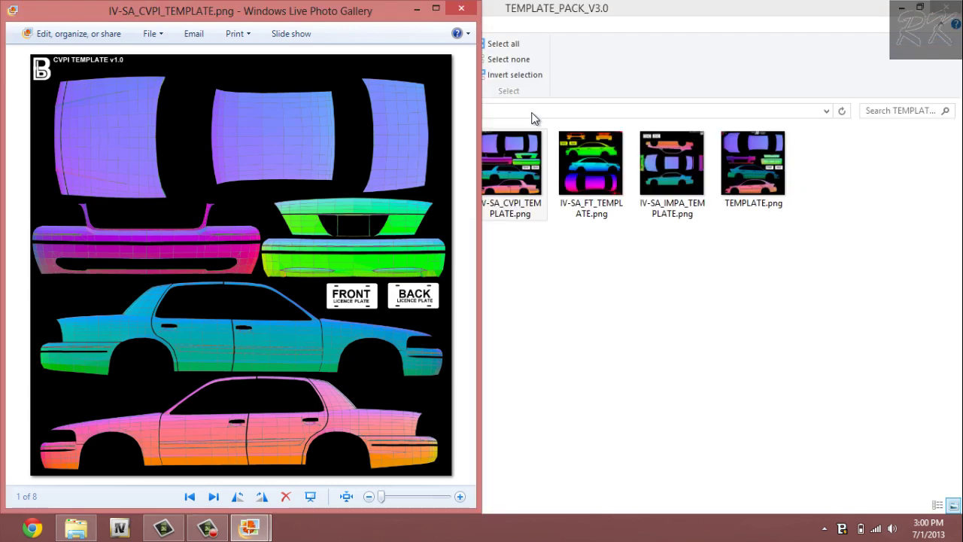
left_click(957, 6)
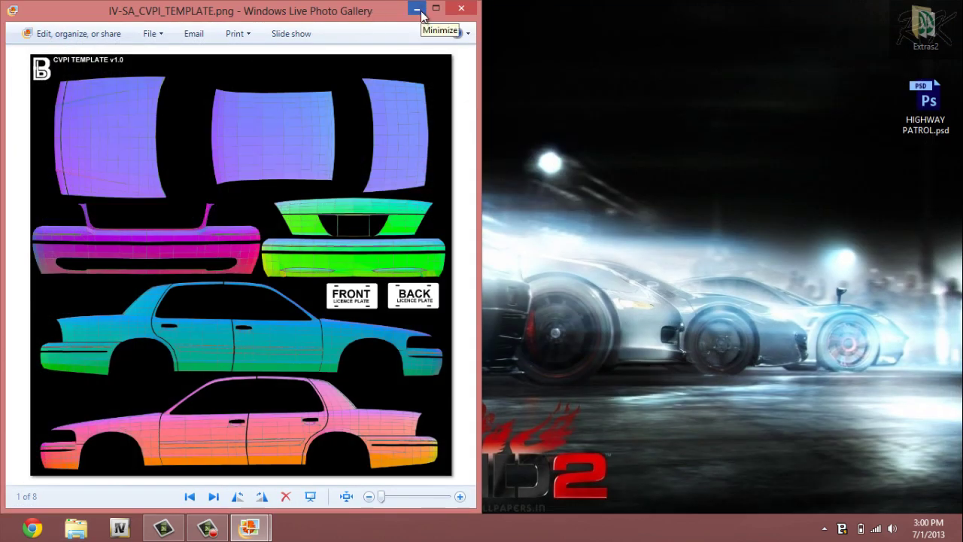
left_click(417, 9)
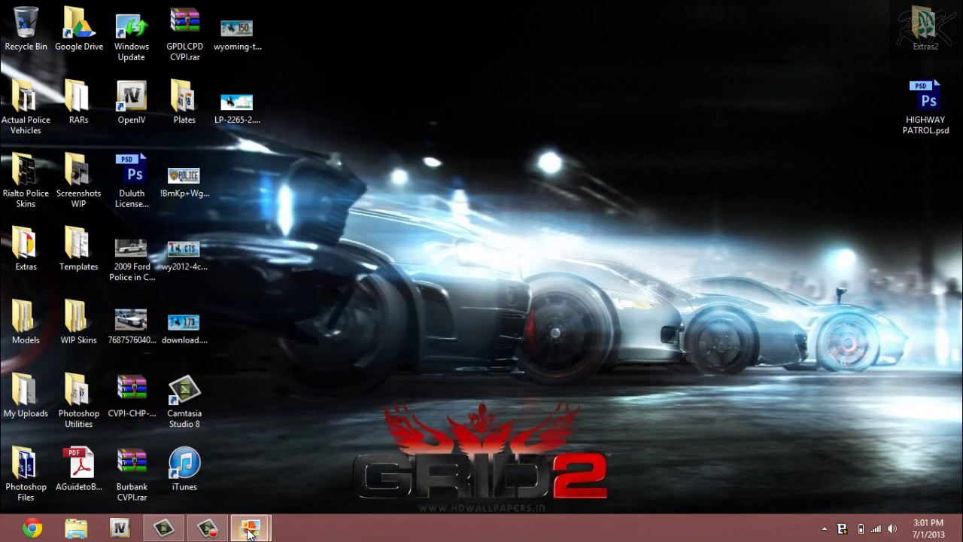
View the patrol car reference photo wy103.jpg full screen to study its black-and-white paint scheme, then minimize it.
mouse_move(249, 527)
left_click(178, 467)
left_click(438, 9)
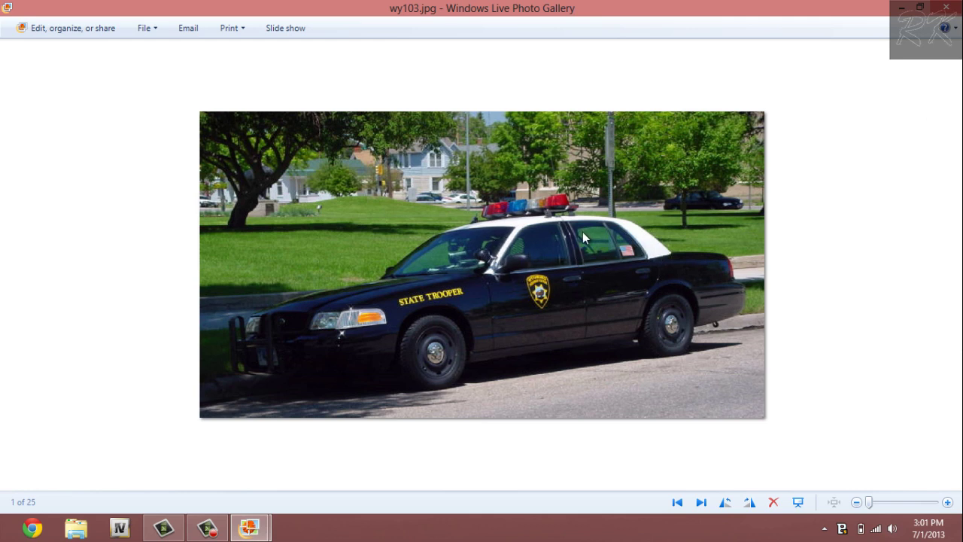
left_click(901, 7)
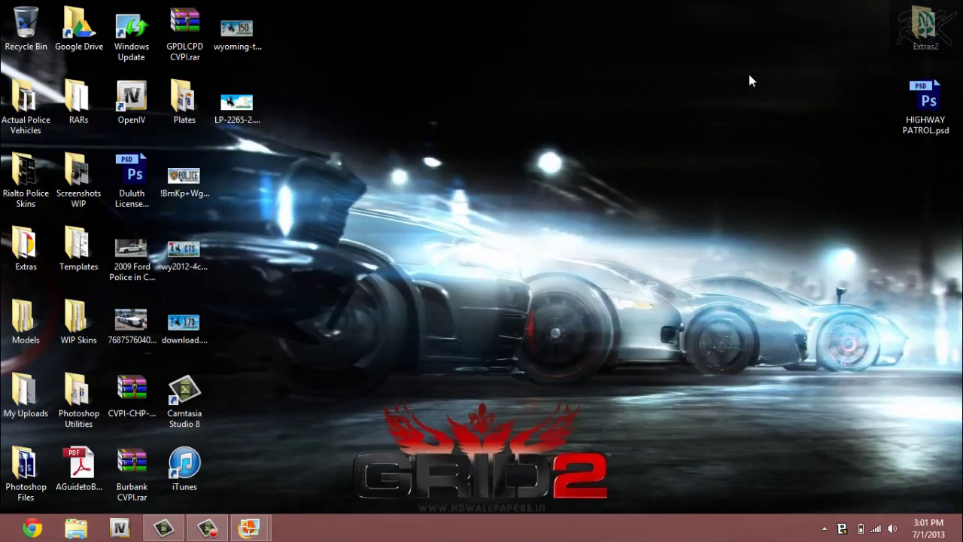
Open IV-SA_CVPI_TEMPLATE.png from the TEMPLATE_PACK_V3.0 folder in Adobe Photoshop CS6.
double_click(87, 266)
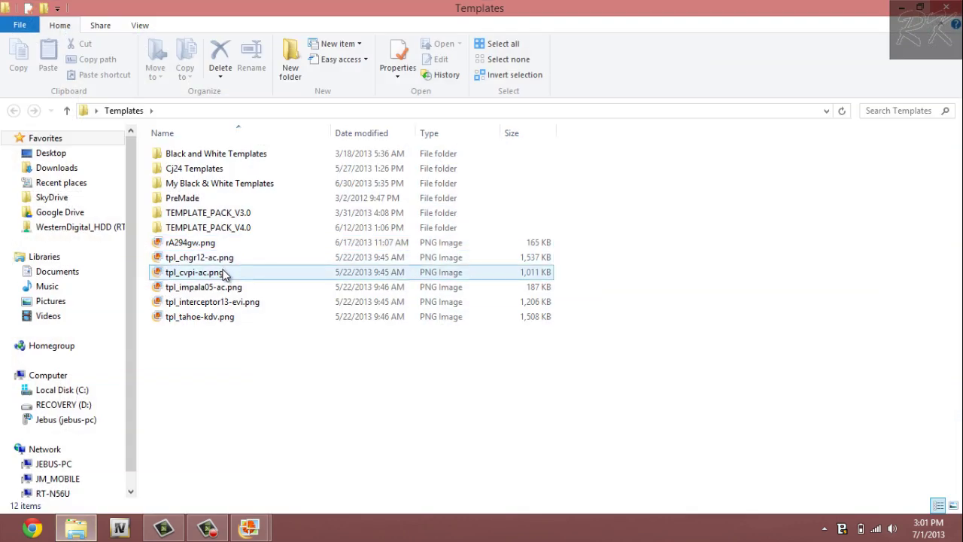
double_click(225, 214)
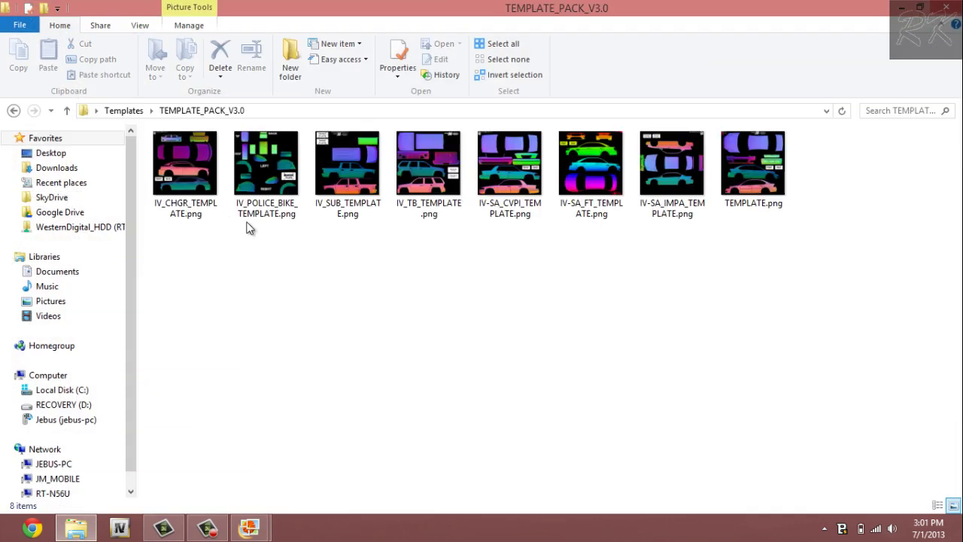
right_click(509, 188)
mouse_move(550, 277)
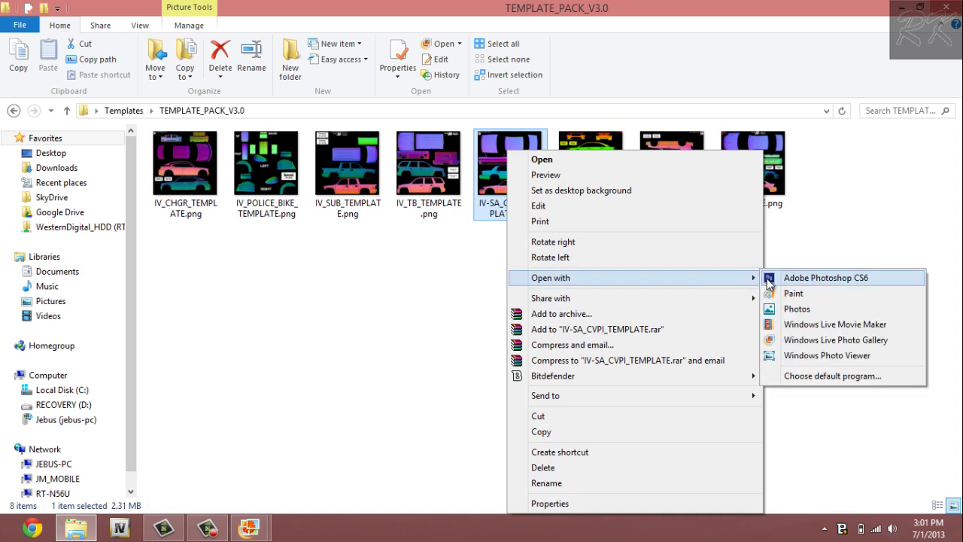
left_click(825, 277)
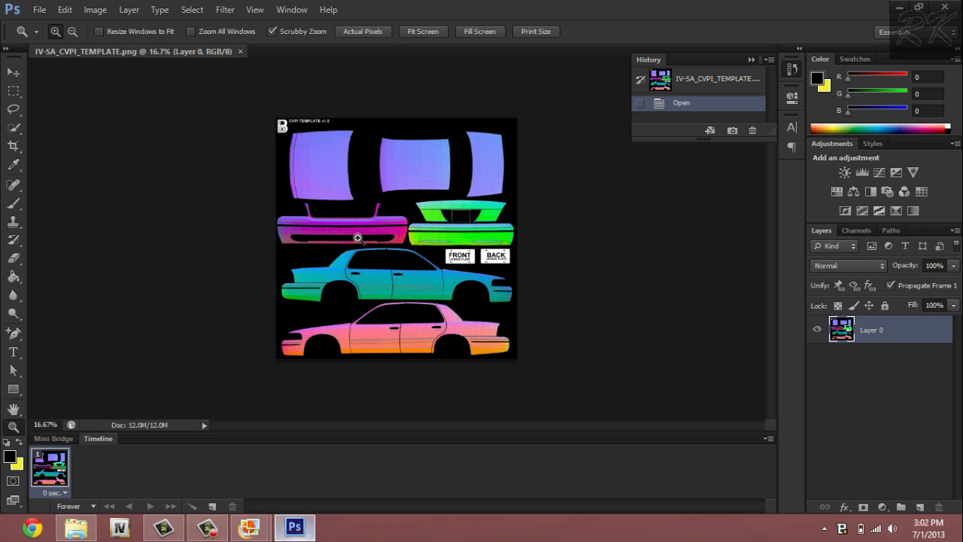
Place IV-SA_CVPI_TEMPLATE B&W4.png from the P71 Crown Victoria SA-IV folder over the template as a new layer at its original size.
left_click(292, 530)
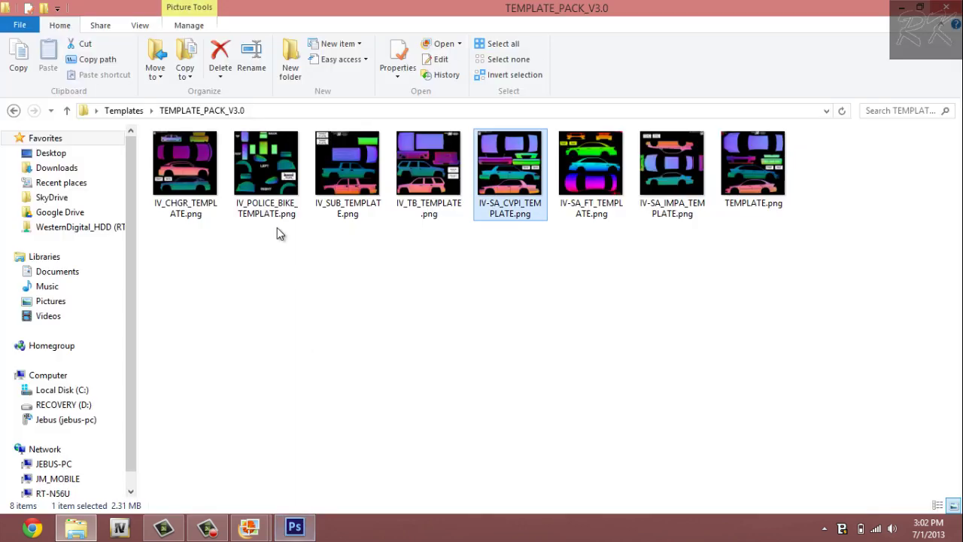
left_click(123, 110)
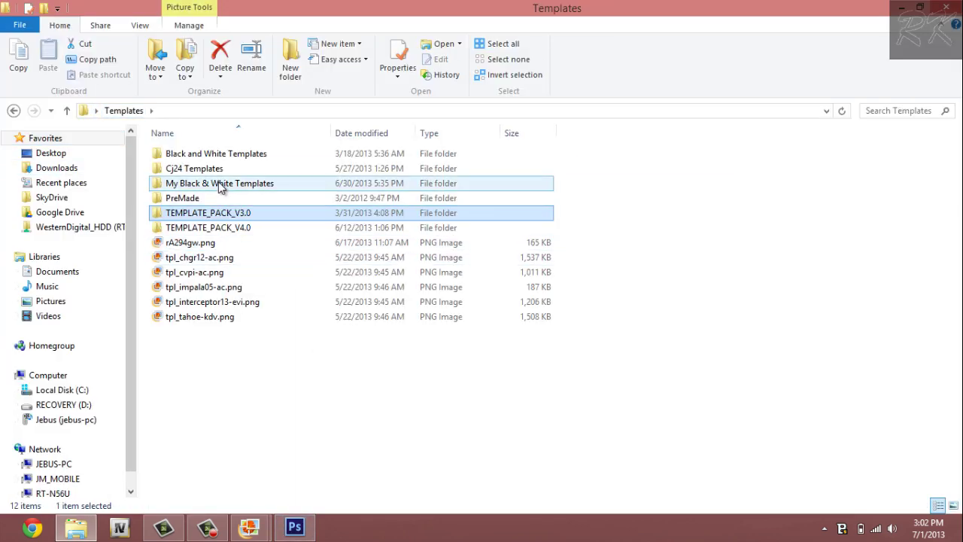
double_click(208, 153)
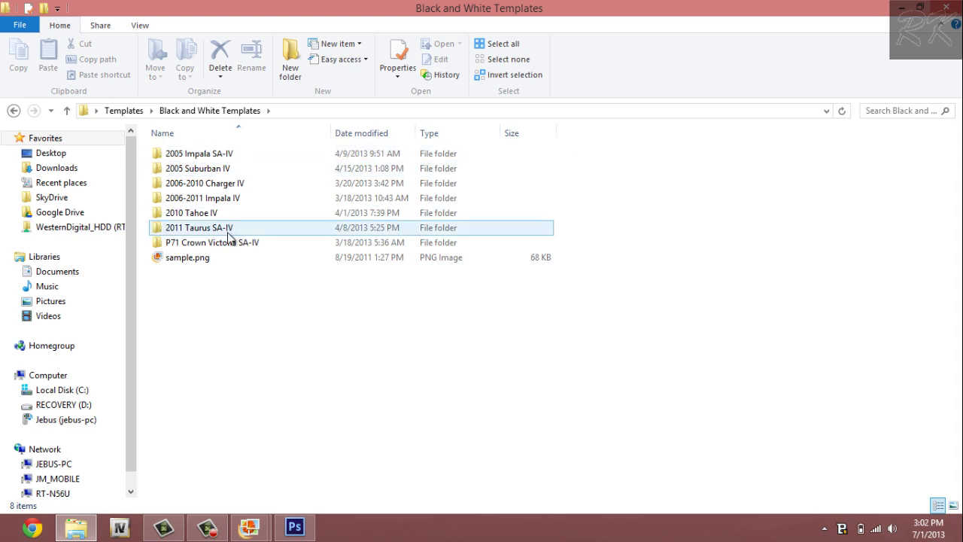
double_click(231, 243)
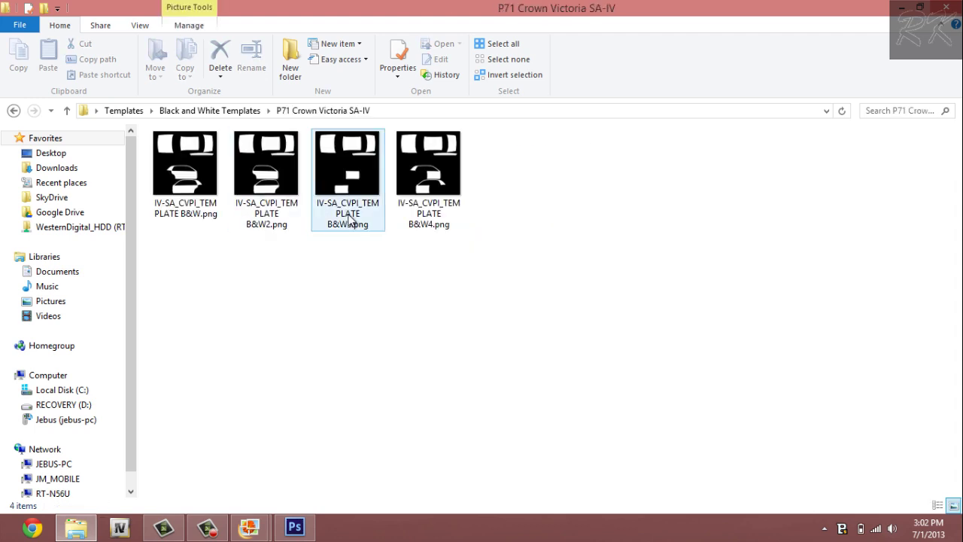
left_click_drag(441, 178, 384, 297)
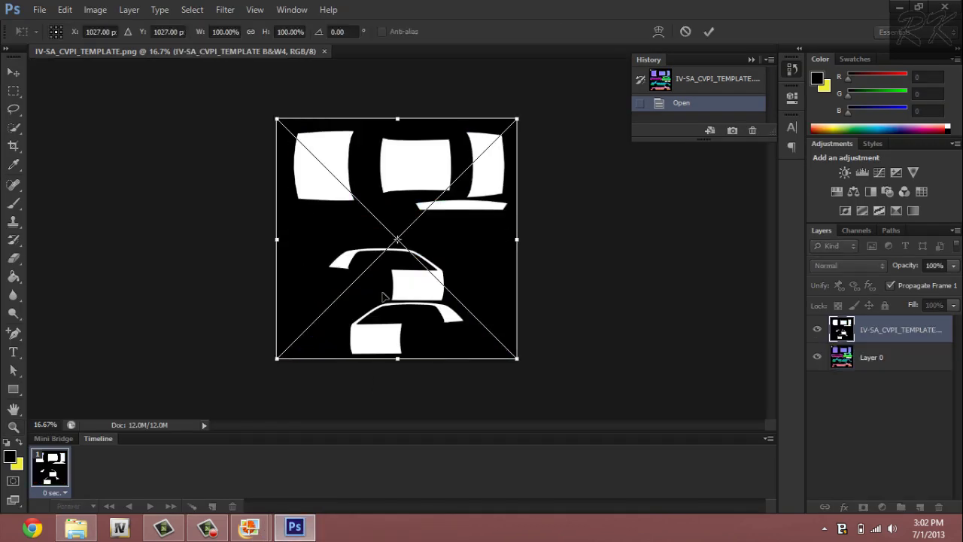
left_click(708, 31)
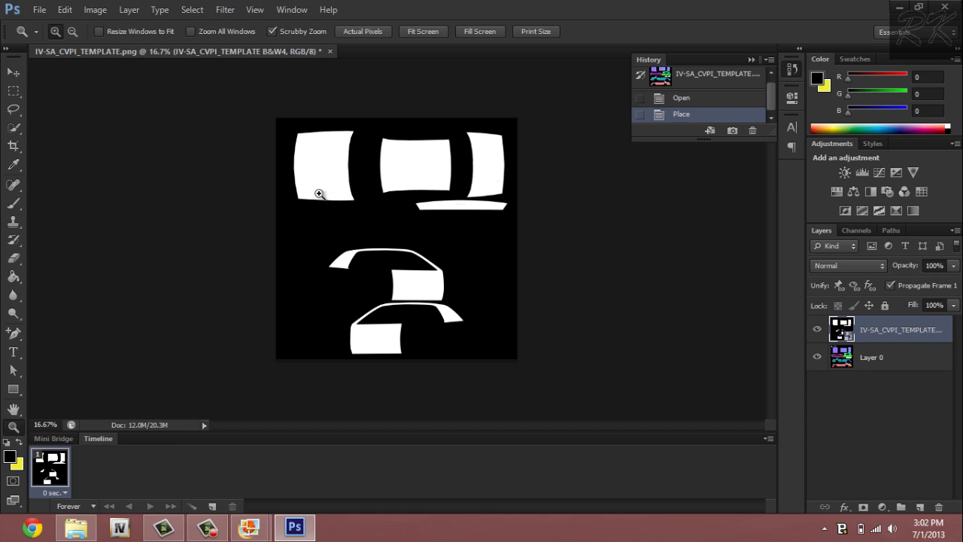
Select the white hood panel with a rectangular marquee and fill it black with the Paint Bucket, rasterizing the smart object.
left_click(17, 98)
right_click(13, 97)
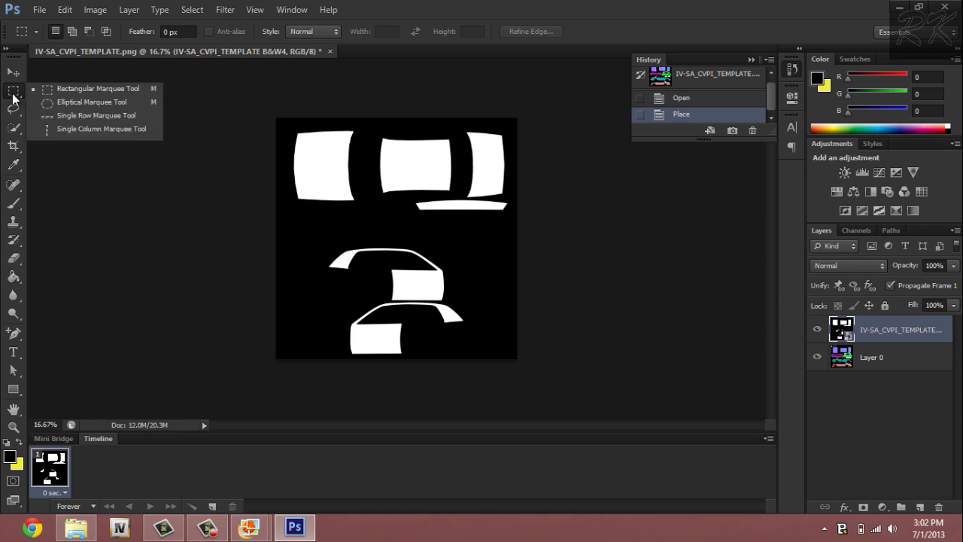
left_click(27, 95)
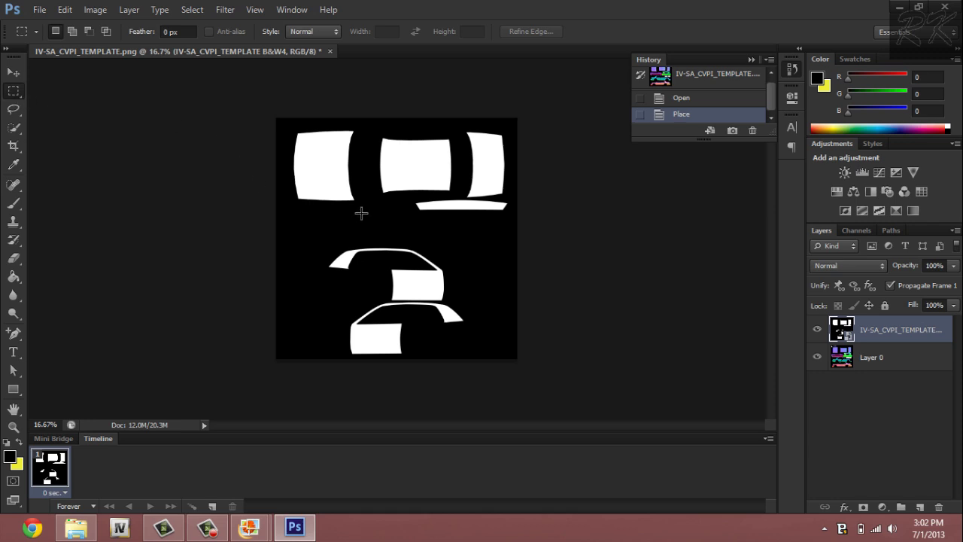
left_click_drag(361, 213, 288, 124)
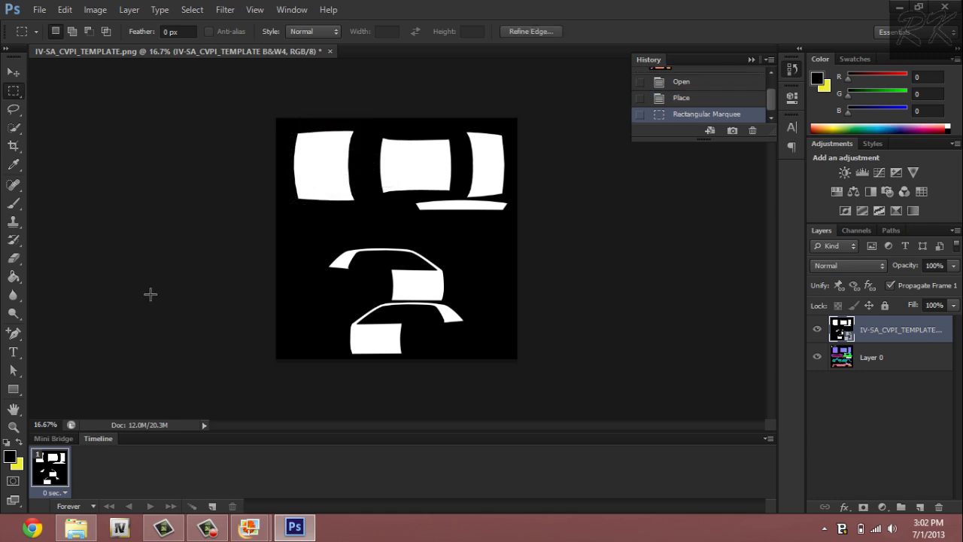
left_click(15, 277)
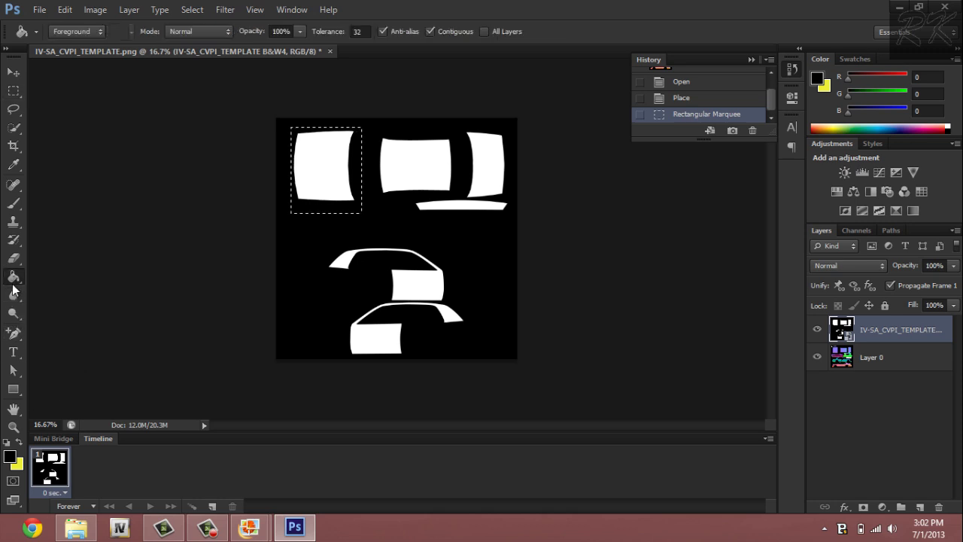
left_click(309, 169)
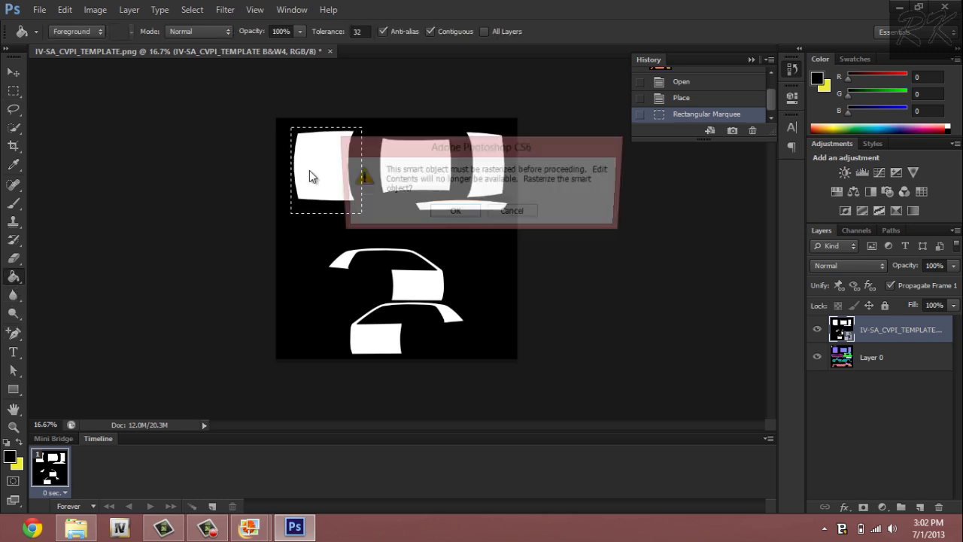
left_click(453, 213)
left_click(342, 194)
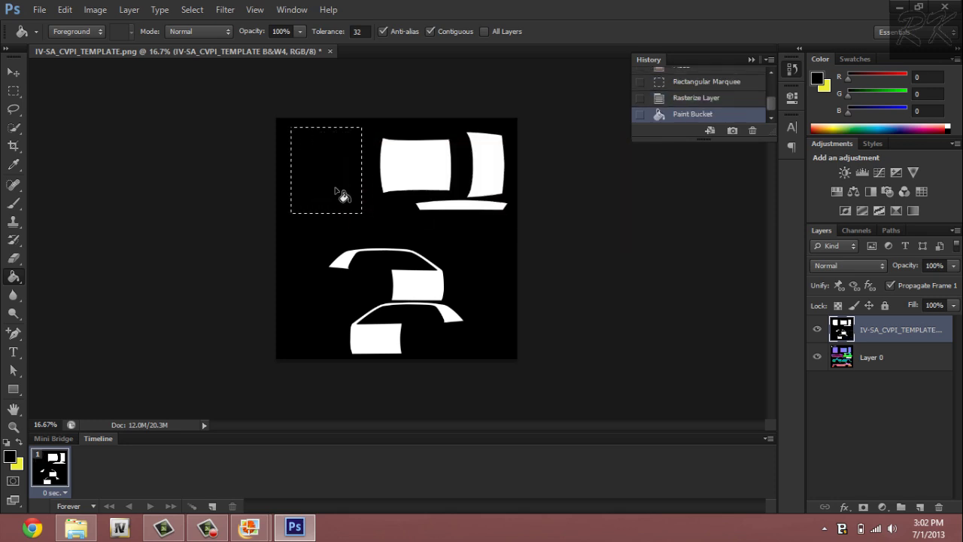
left_click(337, 188)
left_click(334, 184)
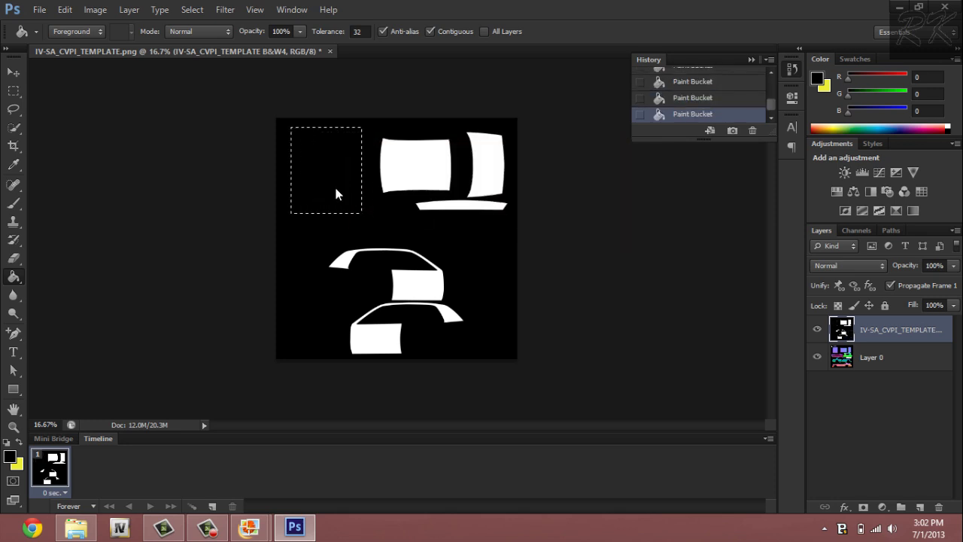
Select the narrow white strip below the trunk panel with a marquee about 9.1 by 1.4 in and fill it black.
left_click(13, 91)
left_click_drag(410, 199, 515, 213)
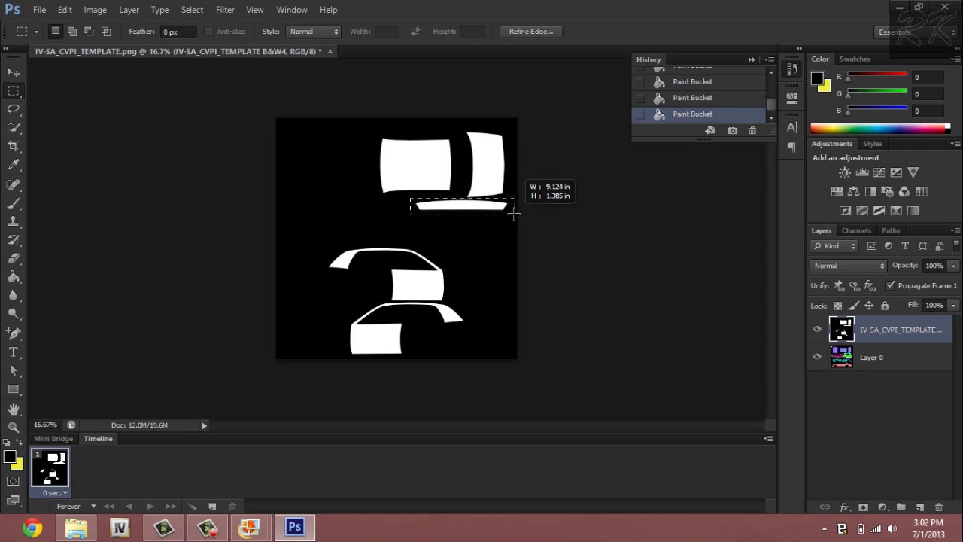
left_click(15, 275)
left_click(450, 212)
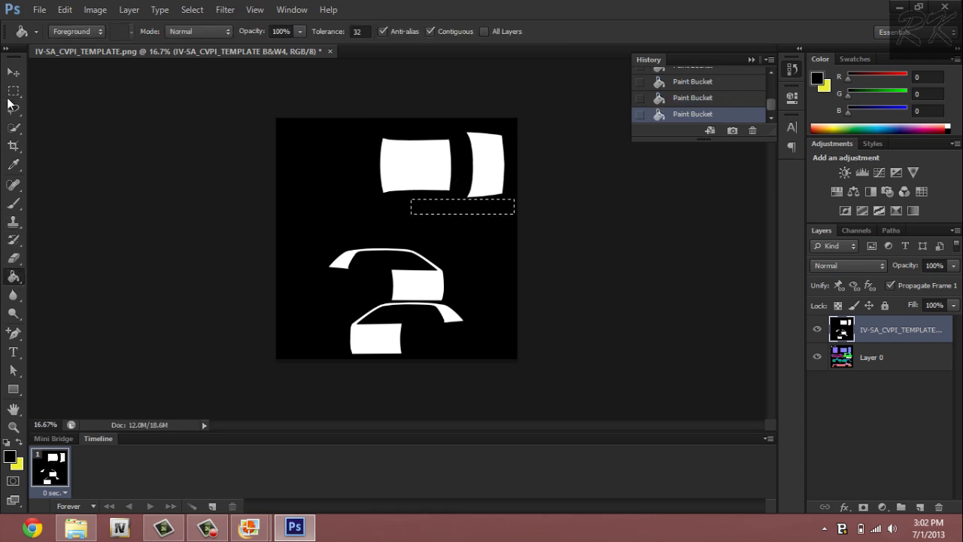
Clear the strip selection, marquee the white trunk panel and fill it black with the Paint Bucket.
left_click(13, 91)
left_click(469, 207)
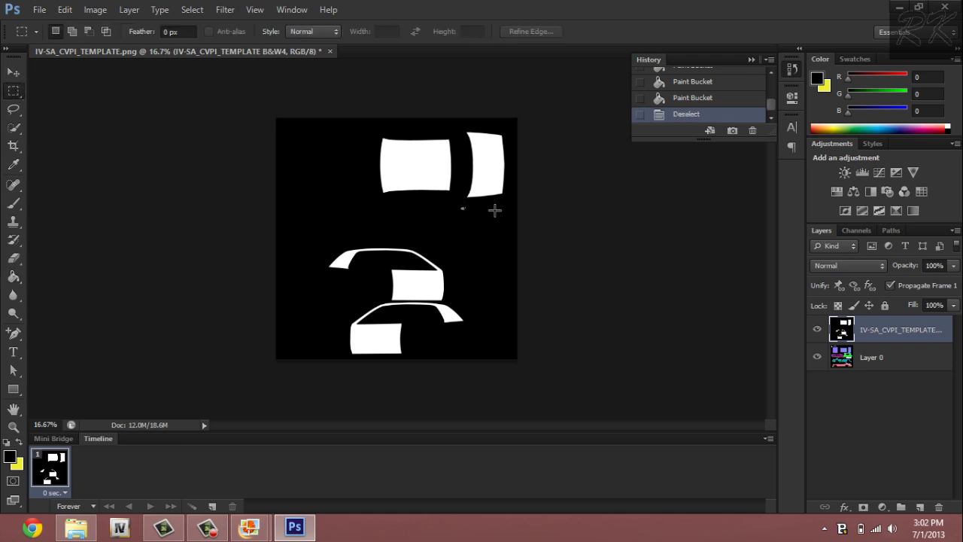
left_click_drag(462, 209, 512, 125)
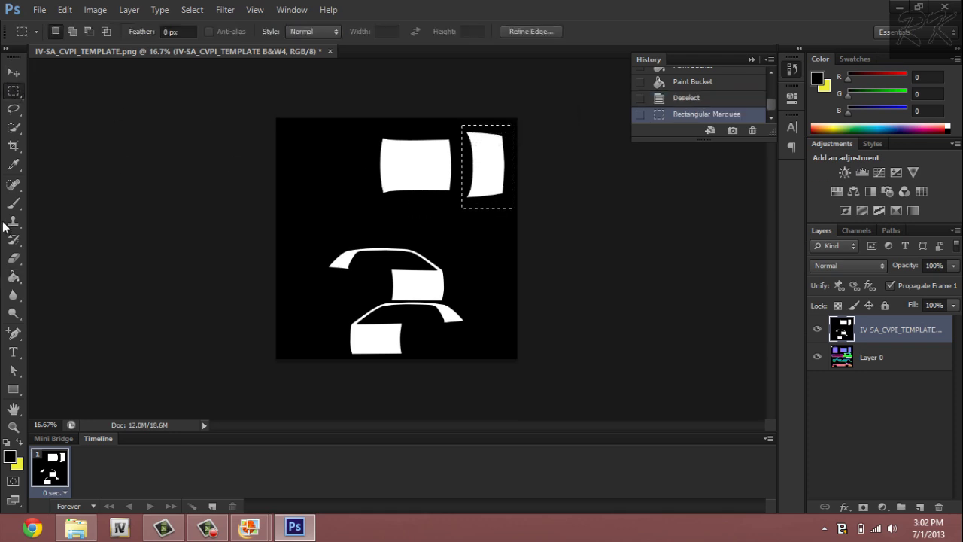
left_click(14, 275)
left_click(502, 185)
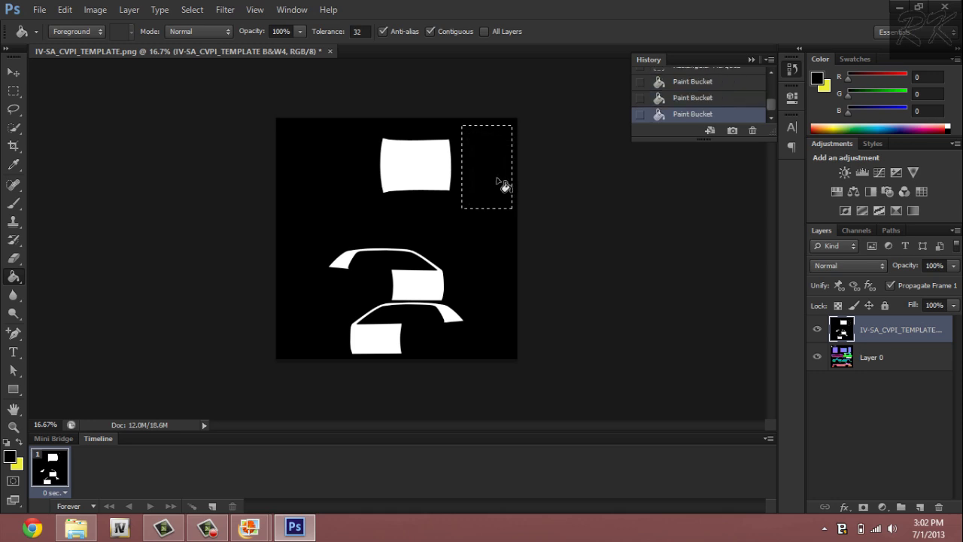
Adjust the black-and-white layer's opacity and return it to 100%.
left_click(953, 265)
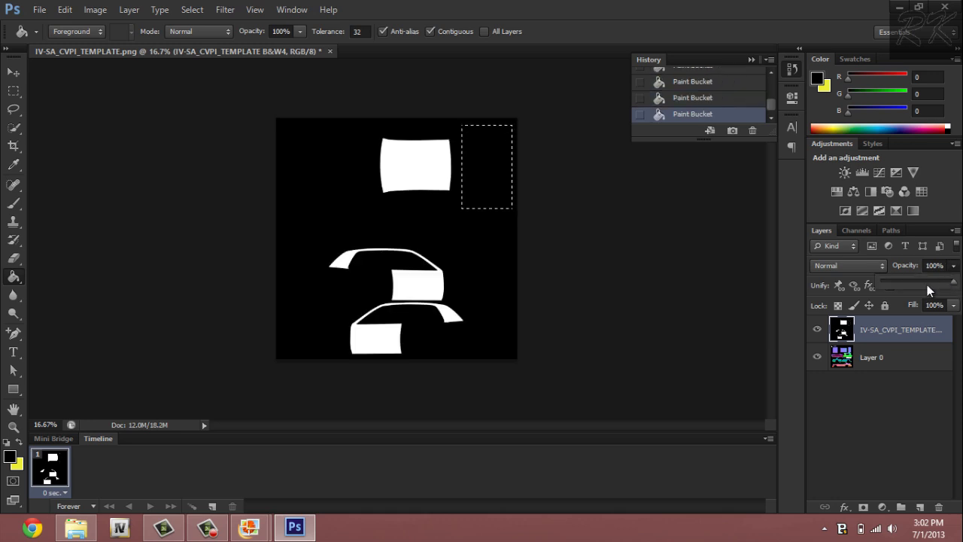
left_click_drag(932, 286, 953, 285)
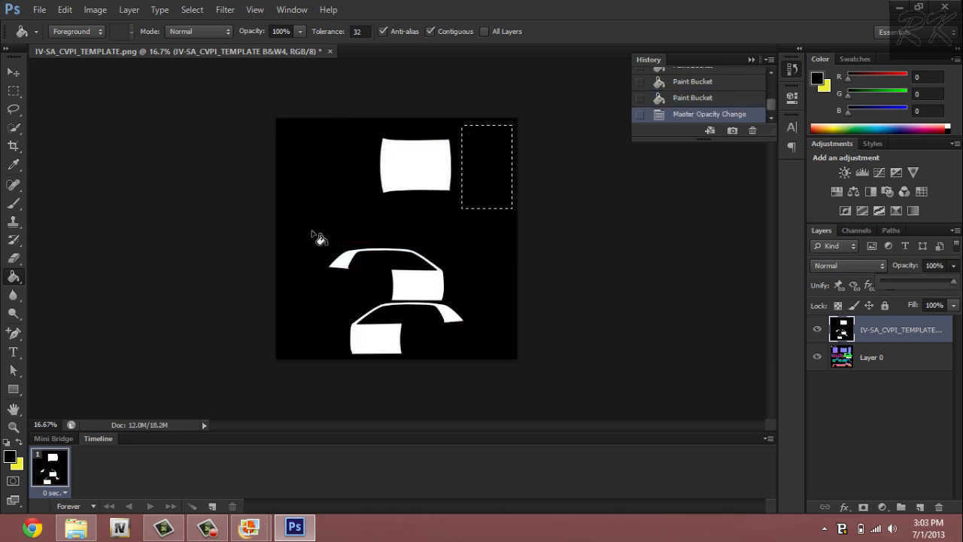
Enclose the white front door of the upper side view in a rectangular marquee and fill it black with the Paint Bucket.
left_click(13, 427)
left_click_drag(398, 280, 437, 244)
left_click(13, 90)
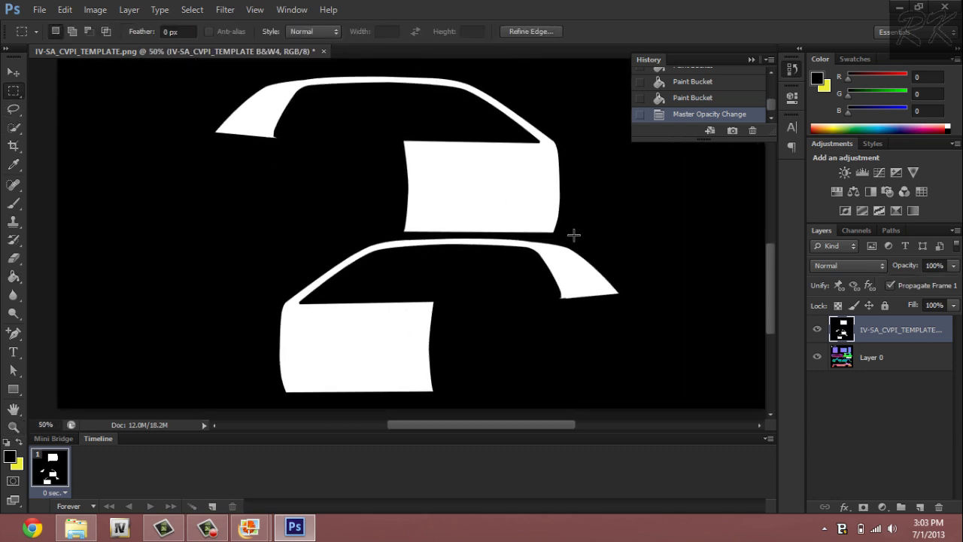
left_click_drag(573, 233, 390, 141)
left_click(13, 276)
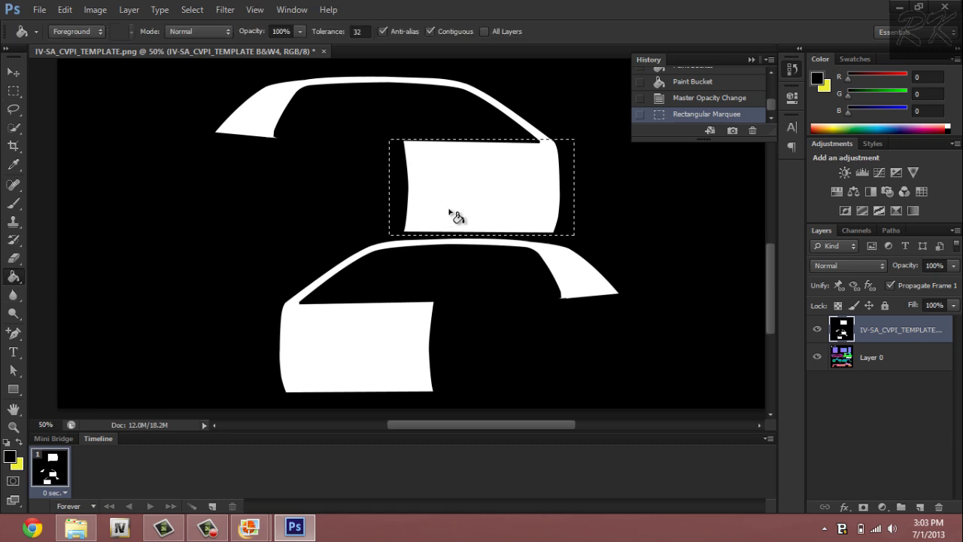
left_click(482, 209)
left_click(481, 204)
left_click(481, 204)
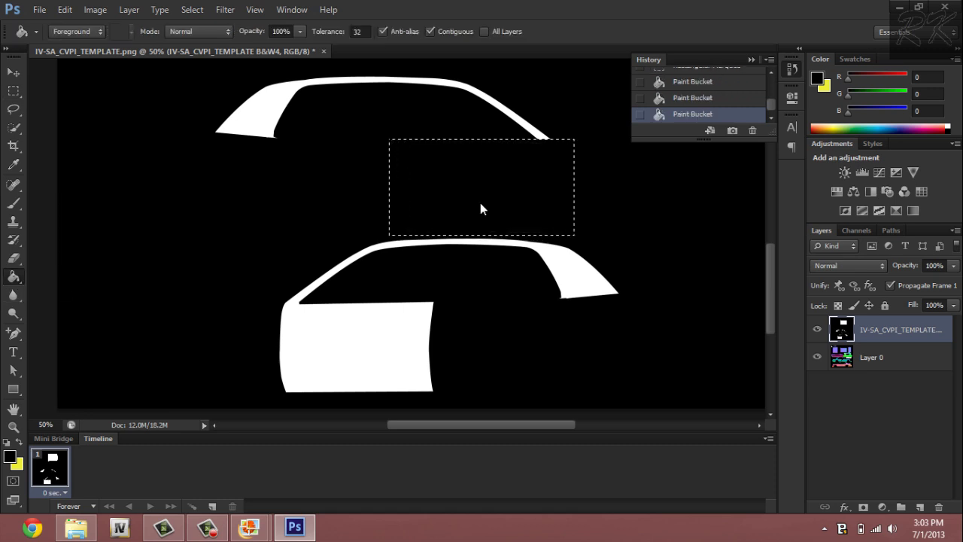
left_click(481, 204)
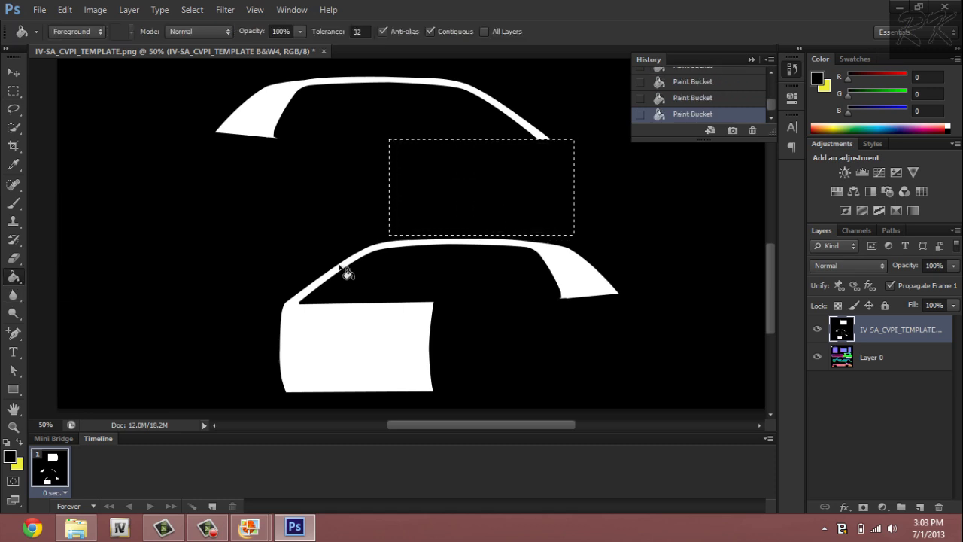
Enclose the white front door of the lower side view in a rectangular marquee and fill it black with the Paint Bucket.
left_click(14, 90)
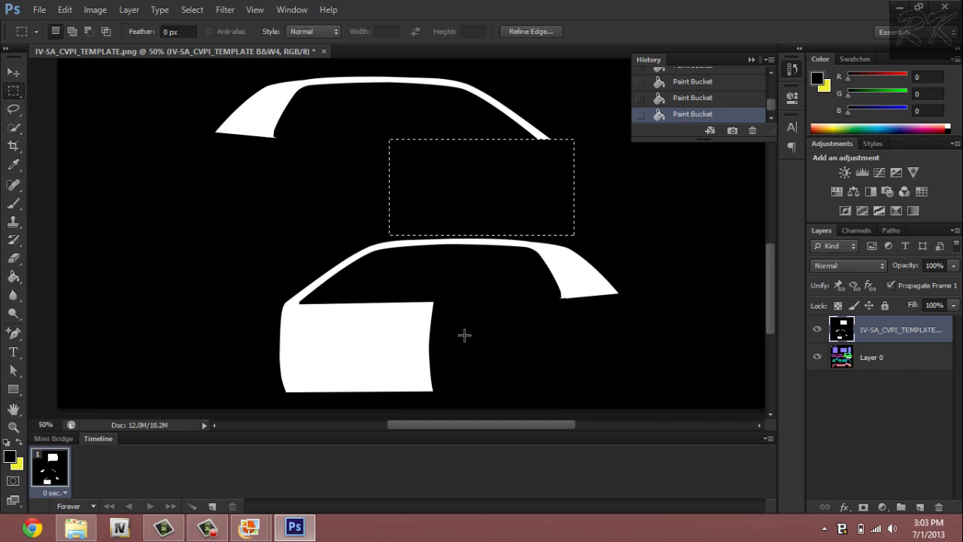
left_click_drag(456, 298, 327, 361)
left_click_drag(255, 386, 252, 391)
left_click(247, 366)
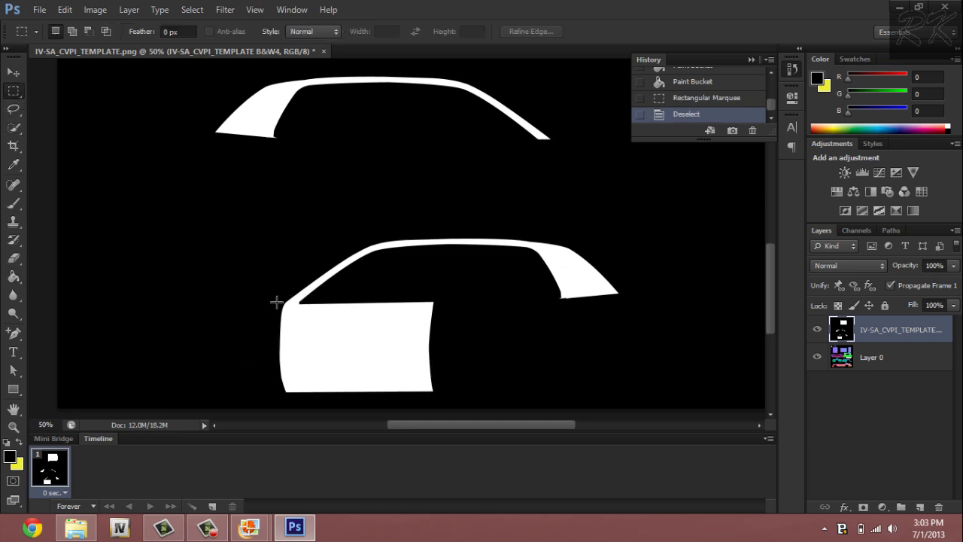
left_click_drag(279, 304, 441, 395)
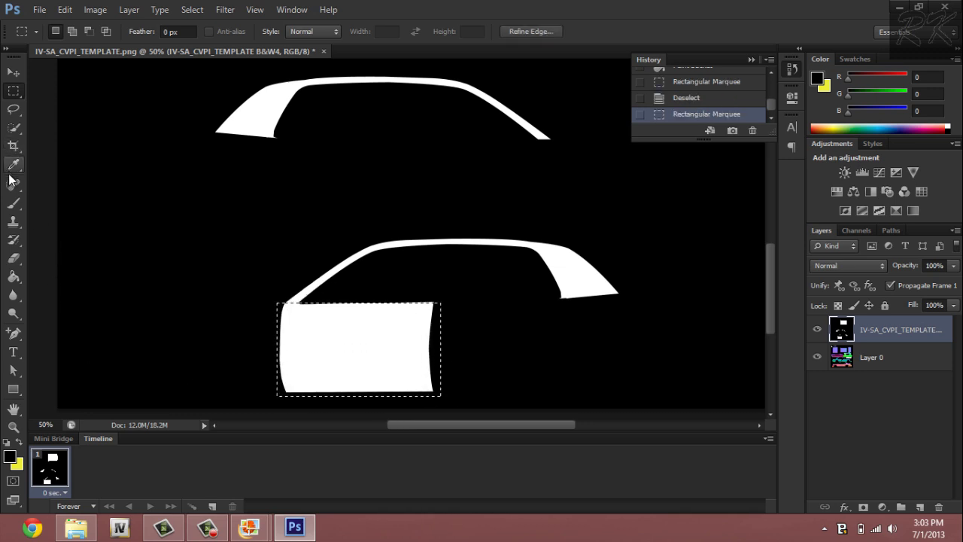
left_click(13, 276)
left_click(332, 324)
double_click(332, 325)
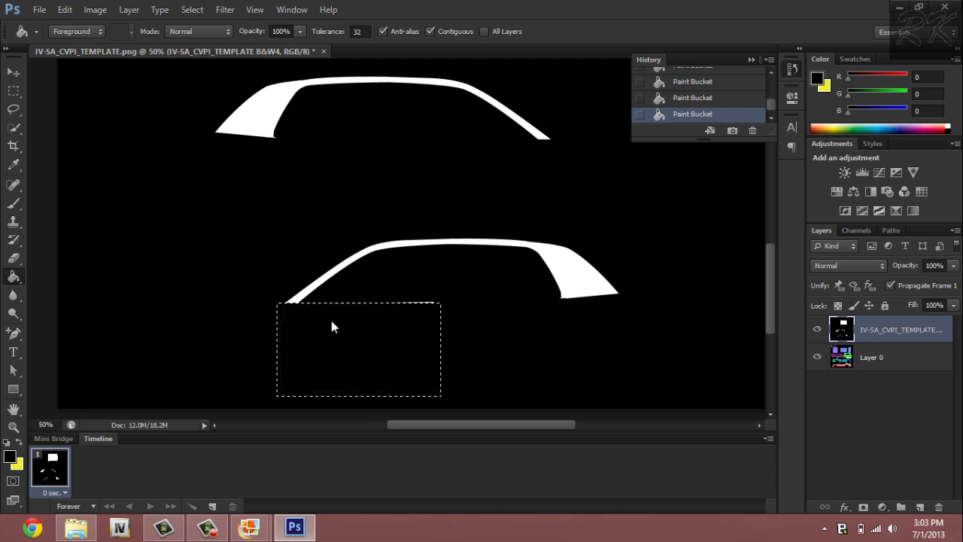
Marquee the thin white line left above the lower side view's front door and fill it black with the Paint Bucket.
left_click(14, 91)
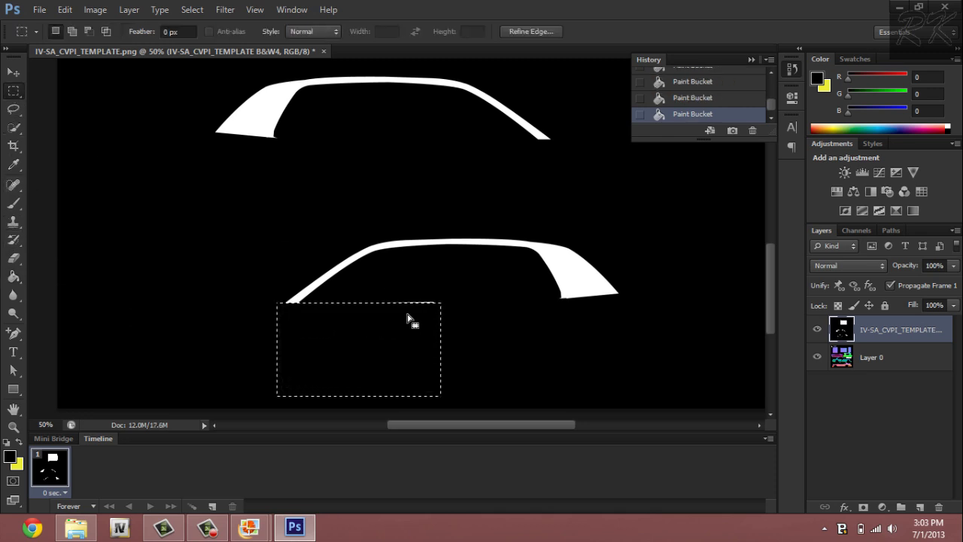
left_click(443, 282)
left_click_drag(466, 282, 340, 338)
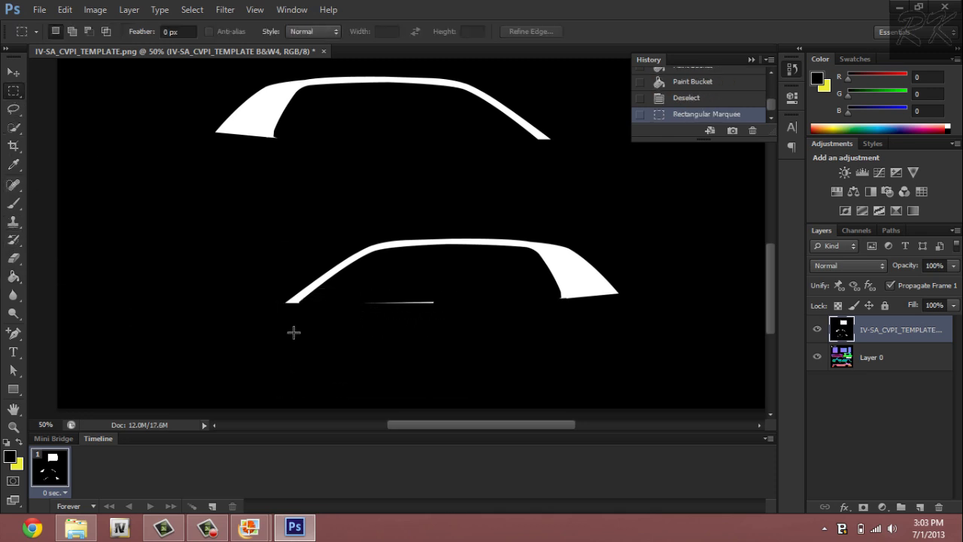
left_click(13, 276)
left_click(352, 306)
left_click(380, 315)
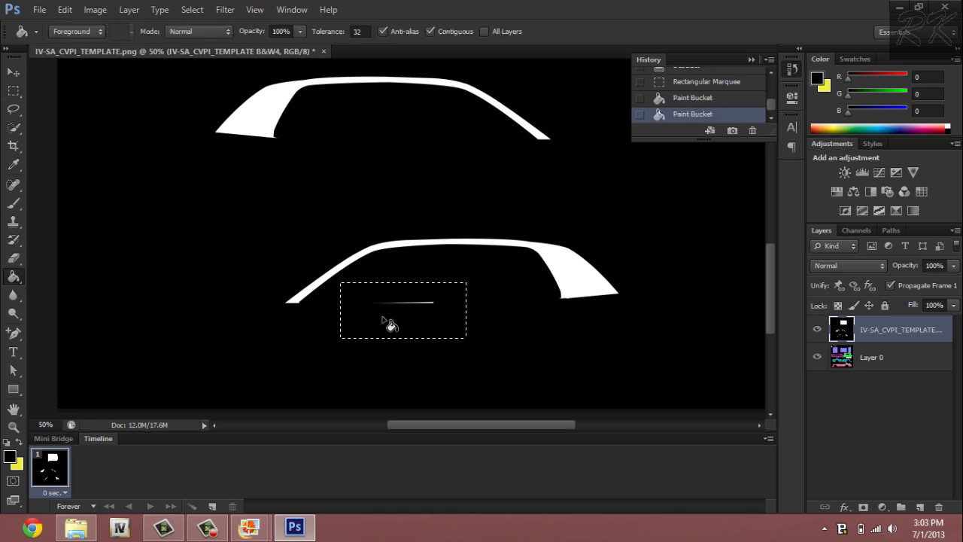
left_click(412, 310)
left_click(430, 306)
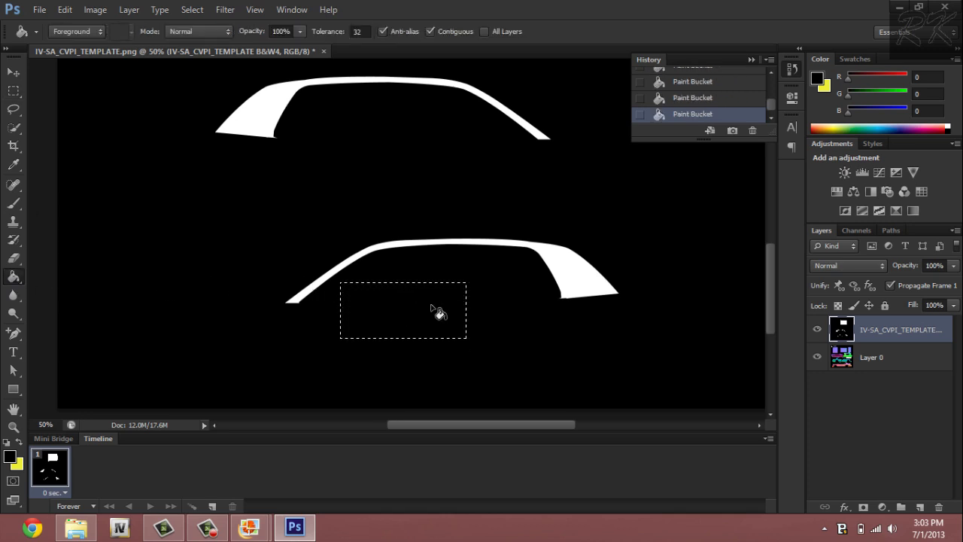
Clear the selection and set the black-and-white layer's opacity to 50% to check it against the template beneath.
left_click(13, 426)
left_click_drag(453, 222, 330, 244)
key("m")
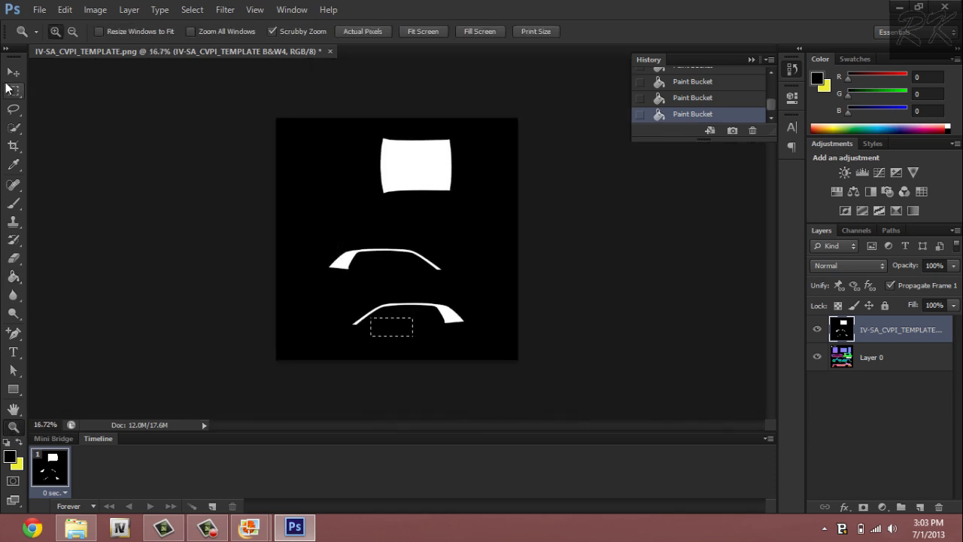
left_click(301, 209)
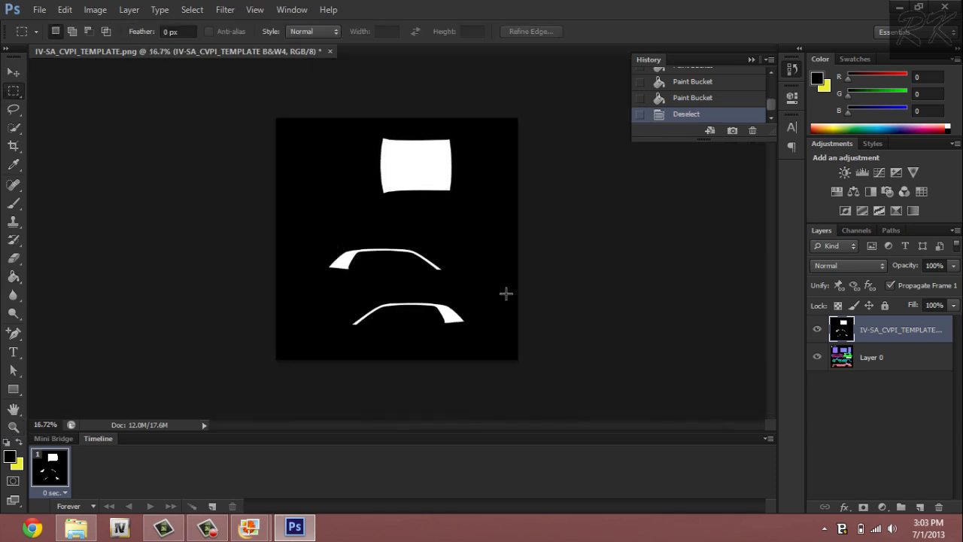
left_click(953, 265)
left_click(917, 282)
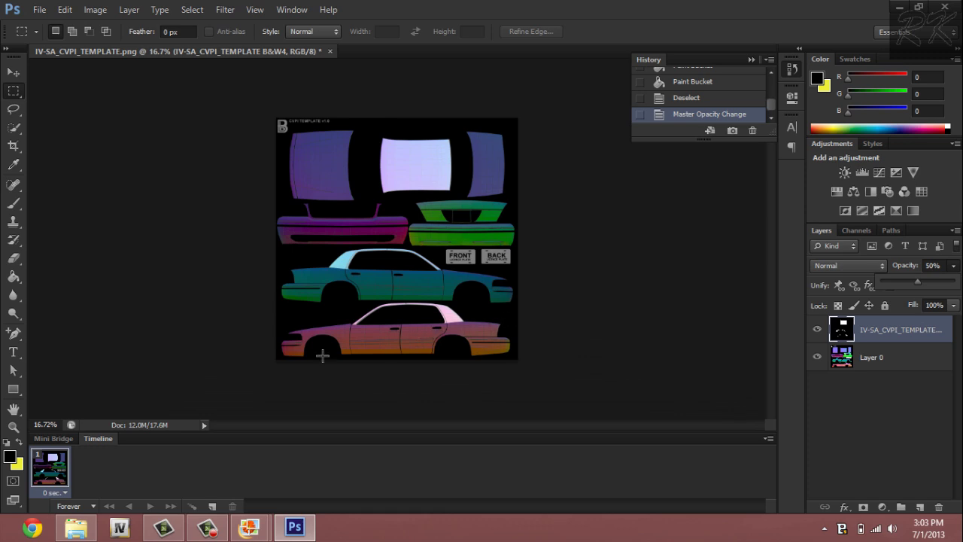
left_click(14, 427)
left_click_drag(456, 369, 350, 249)
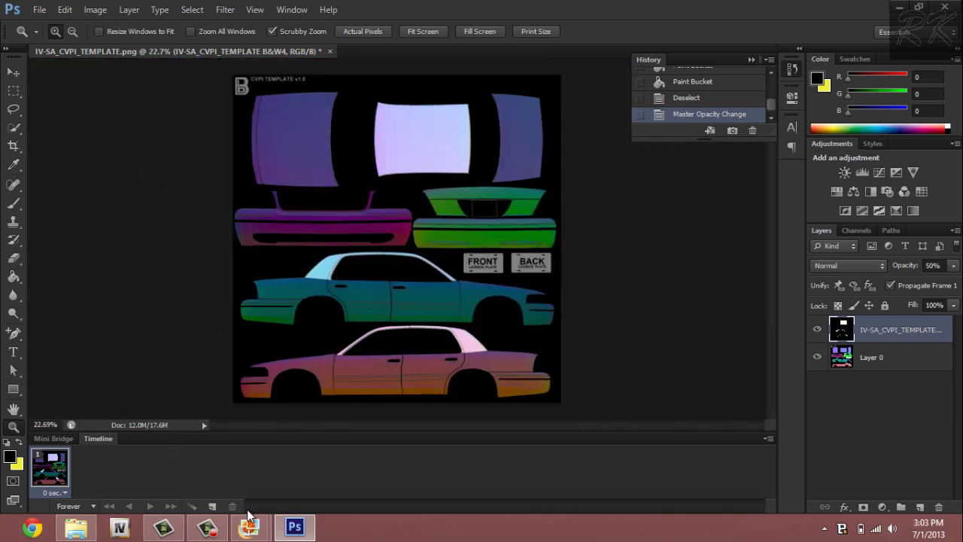
Switch to Windows Live Photo Gallery and examine the State Trooper lettering and door shield in wy103.jpg.
mouse_move(249, 527)
left_click(231, 464)
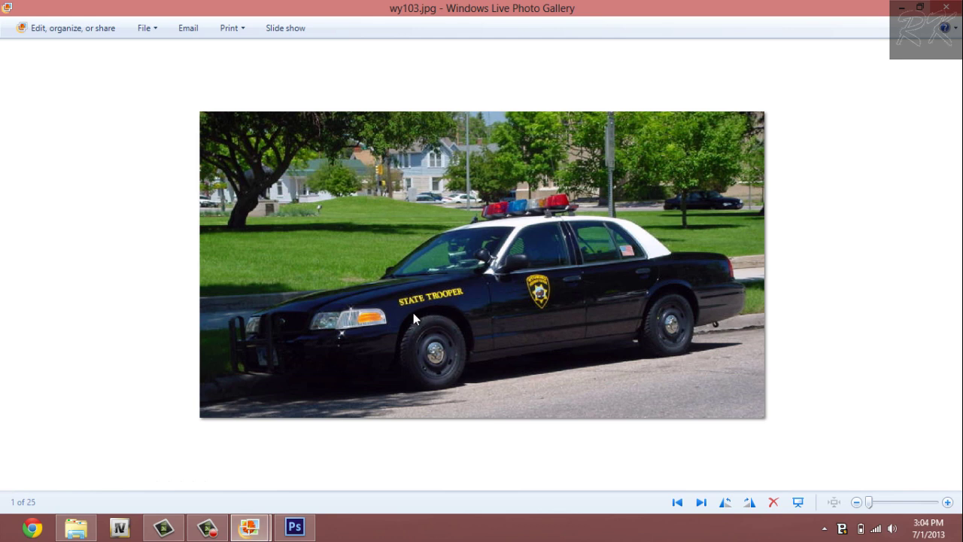
scroll(434, 324, "up", 5)
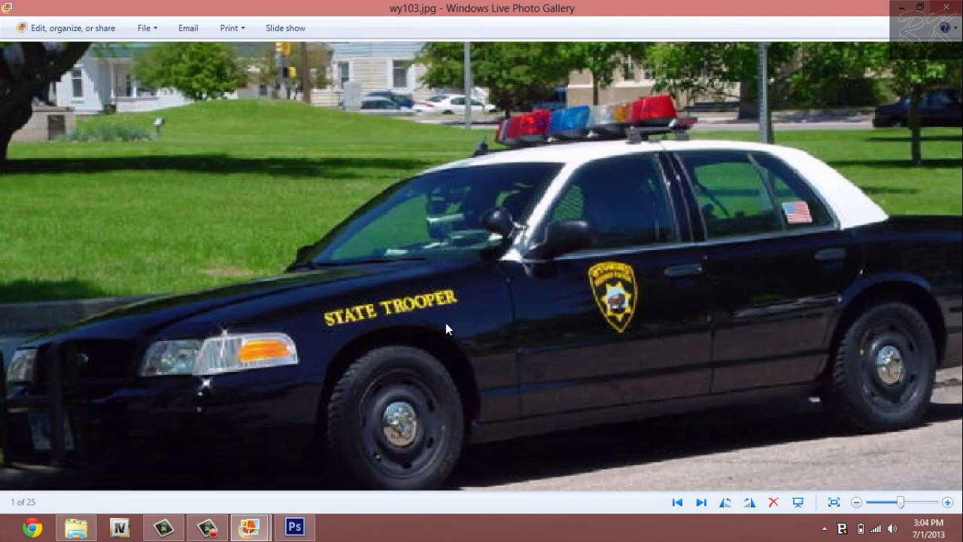
scroll(446, 323, "down", 1)
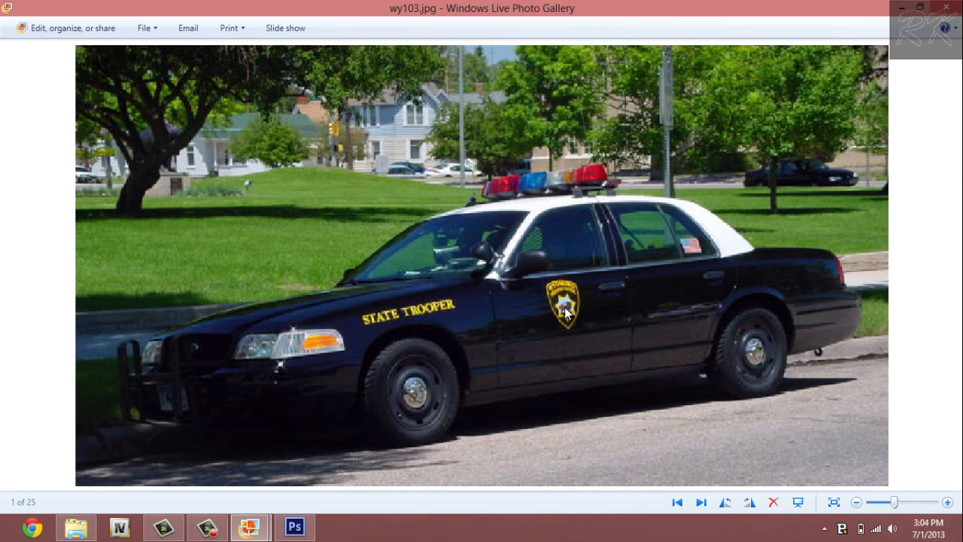
scroll(560, 316, "down", 2)
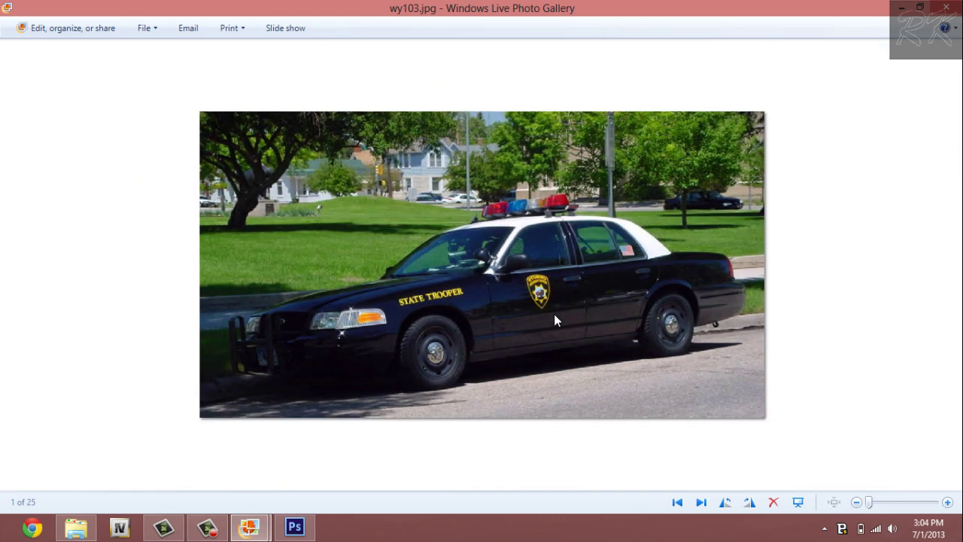
Browse the reference photos from wy106.jpg through wy125.jpg, checking the side markings, the patrol shield and the roof colour.
key("Right")
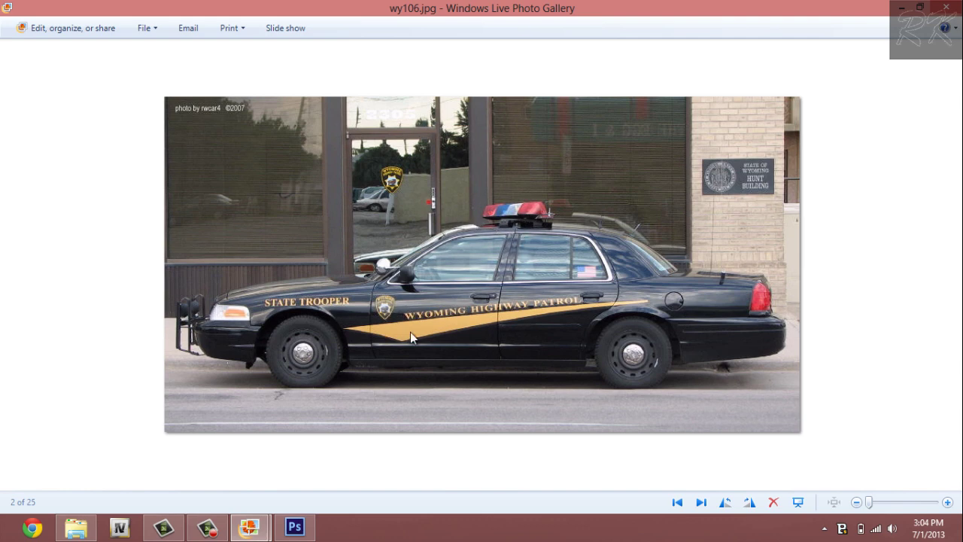
key("Right")
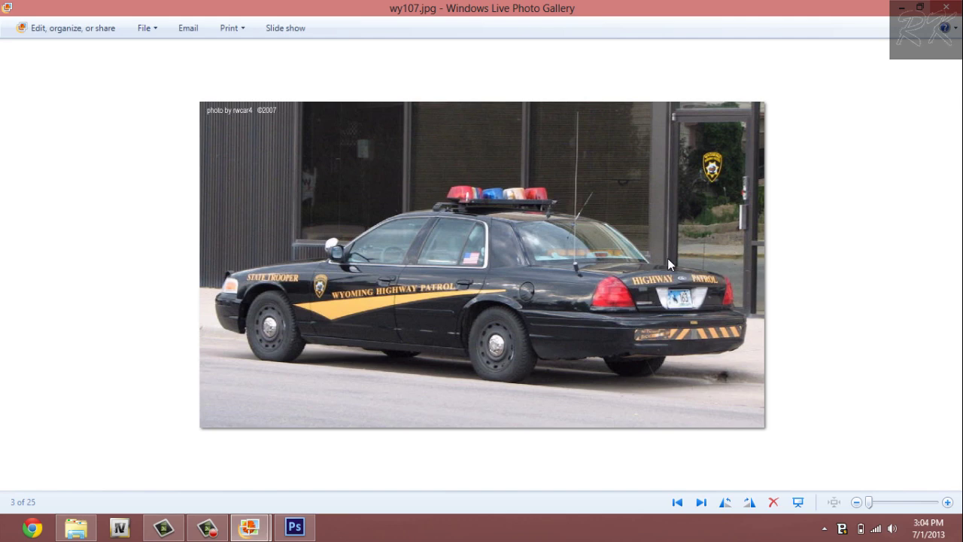
key("Right")
key("Right")
key("Left")
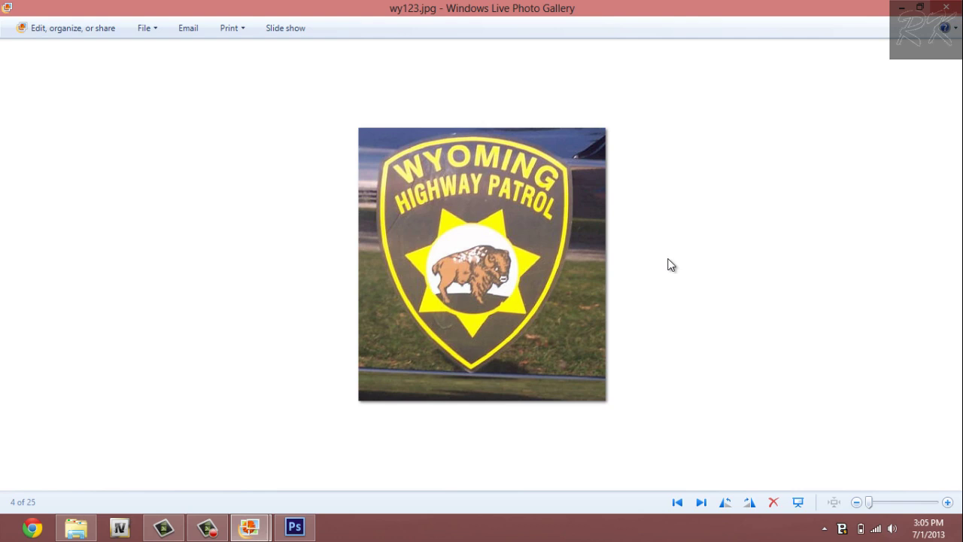
key("Right")
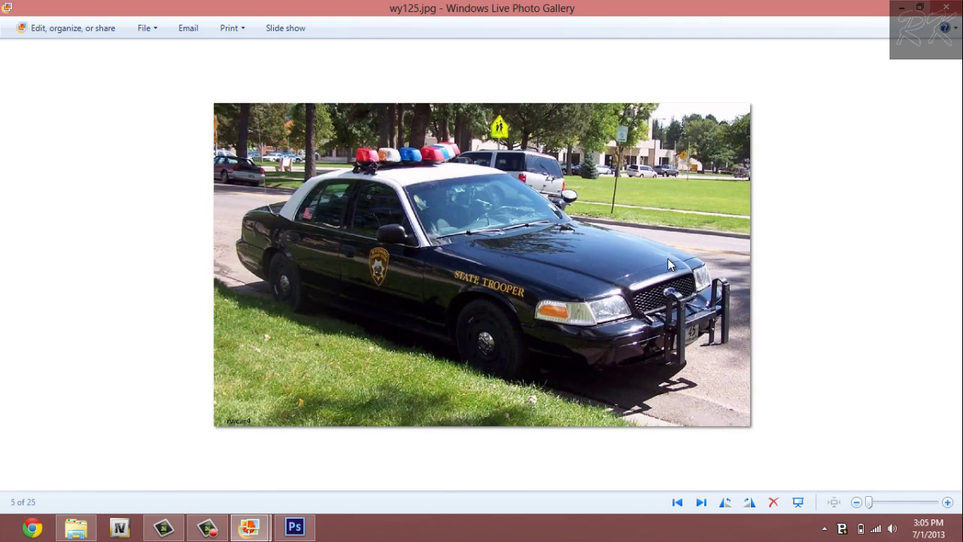
Bring up reference photo wy126.jpg and examine the Highway Patrol lettering on the trunk up close.
key("Right")
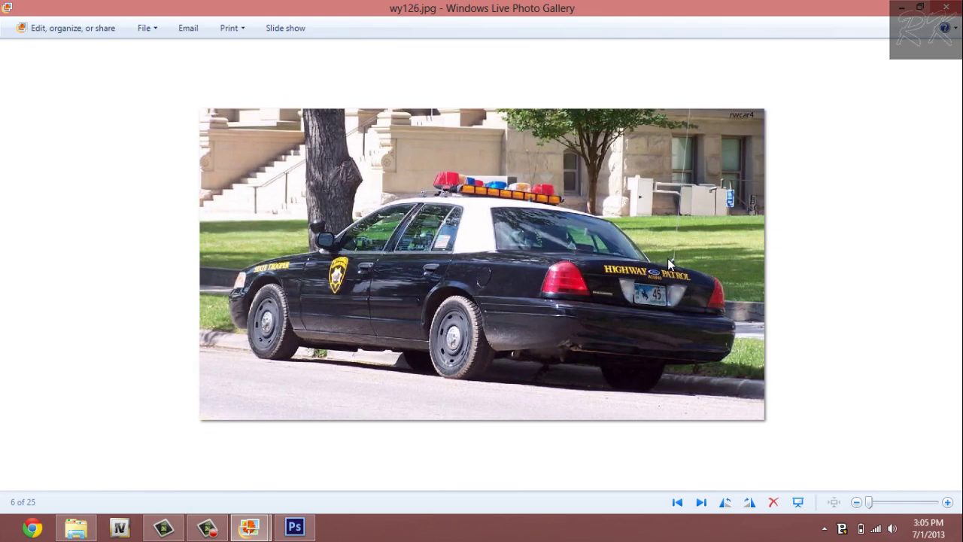
scroll(667, 258, "up", 3)
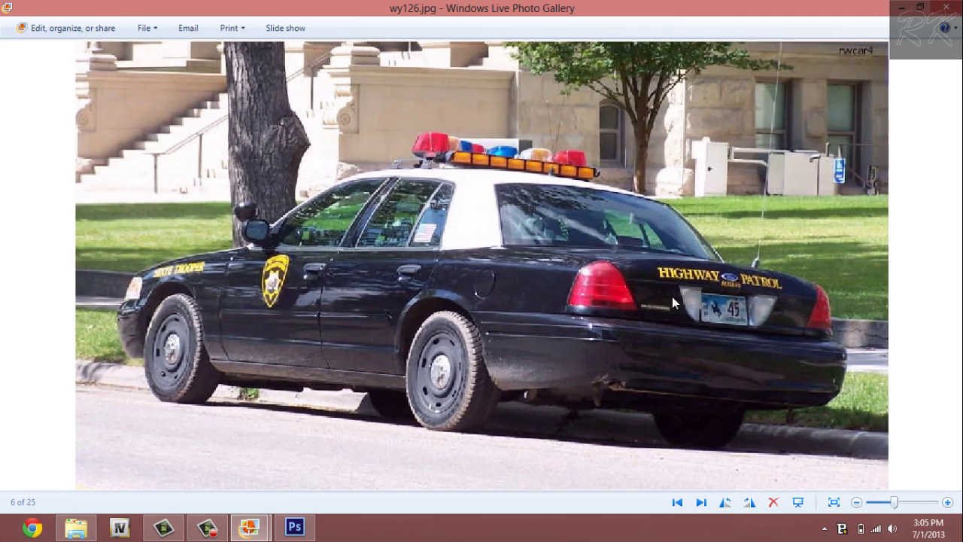
scroll(715, 312, "up", 1)
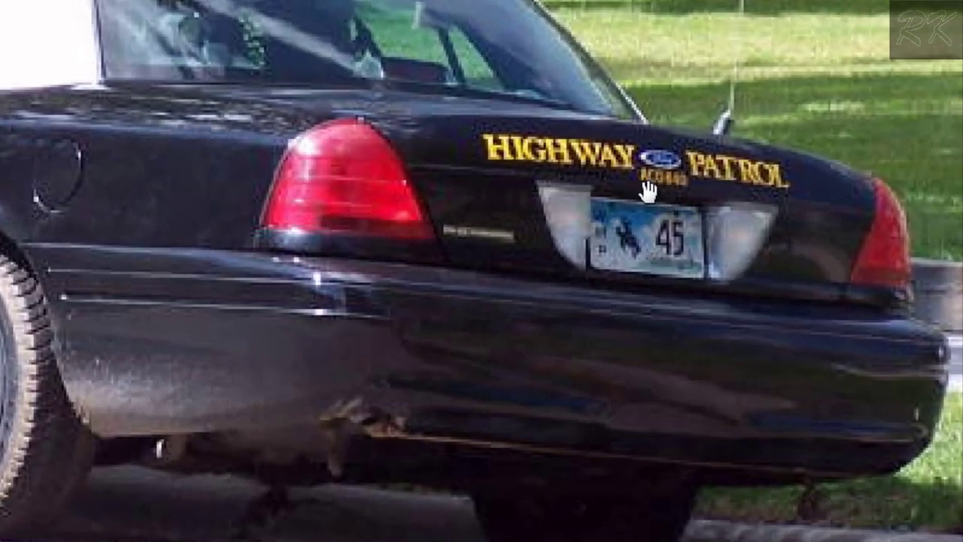
scroll(555, 169, "down", 5)
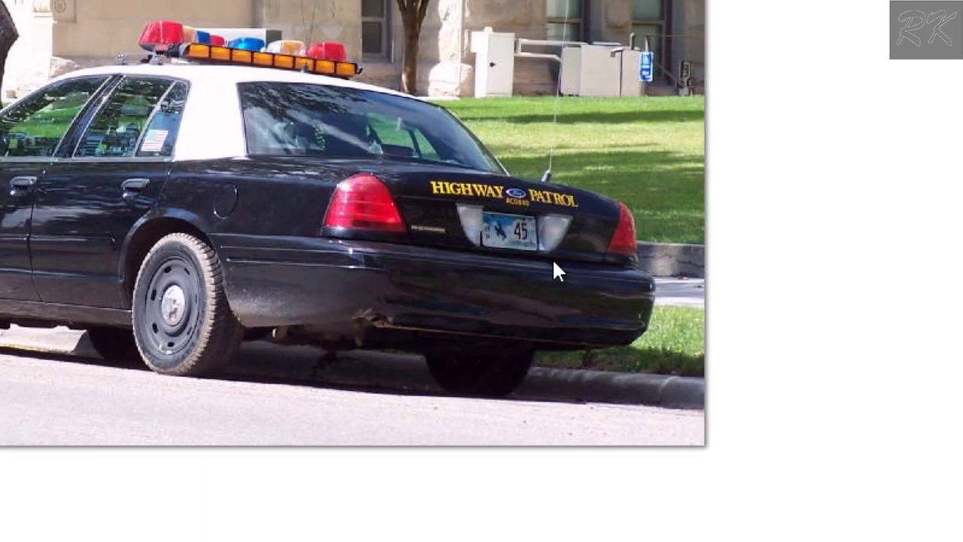
Bring up the rear-view photo wy130.jpg and examine the trunk lettering, the unit code below the emblem and the licence plate.
key("Right")
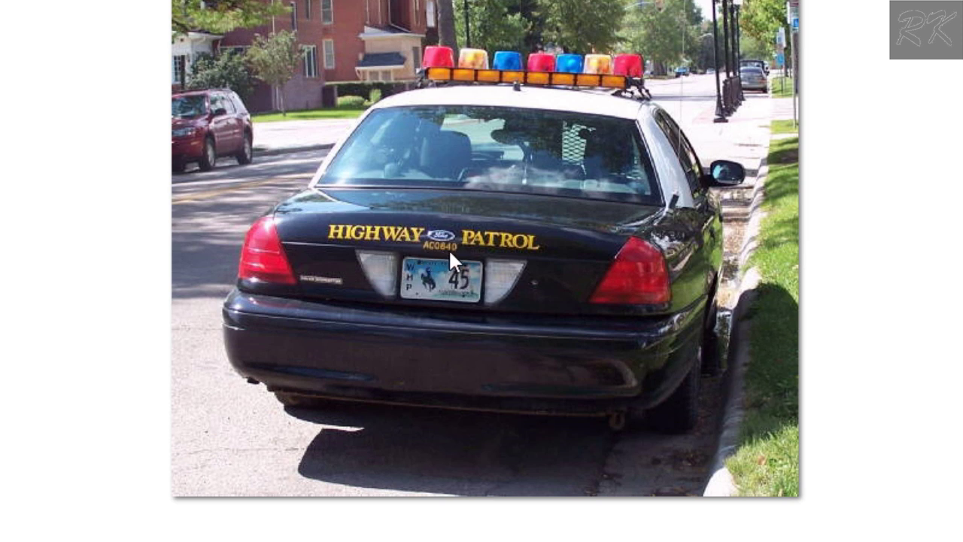
scroll(449, 253, "up", 6)
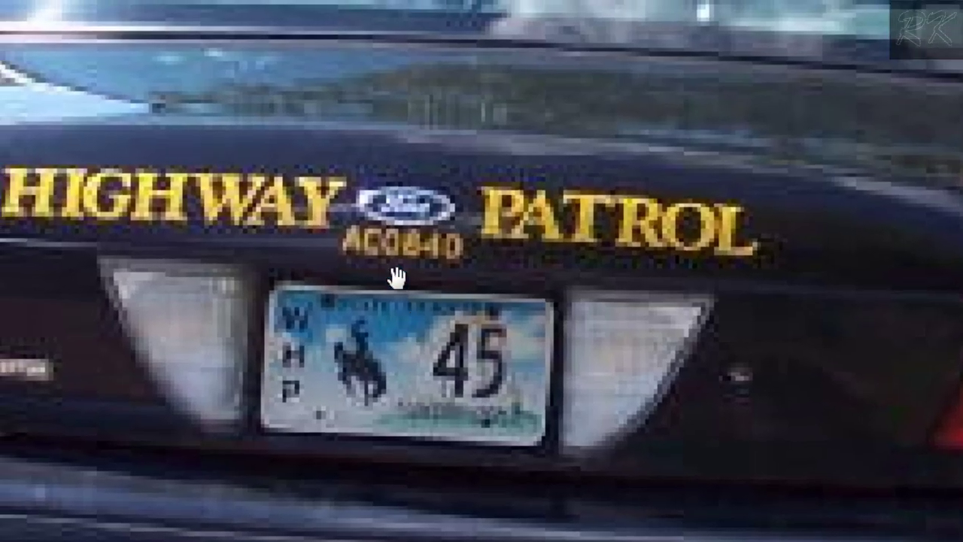
scroll(394, 280, "down", 6)
scroll(385, 286, "down", 2)
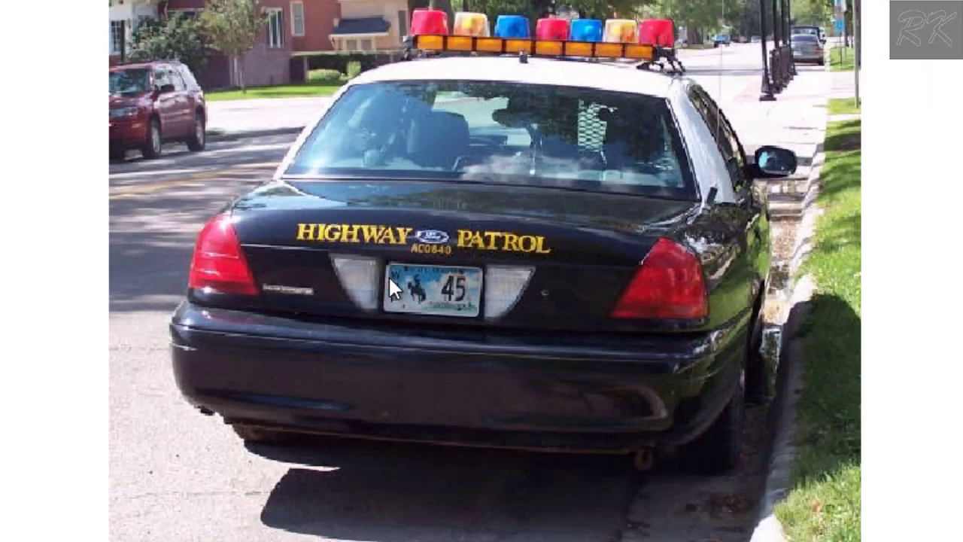
scroll(405, 262, "up", 2)
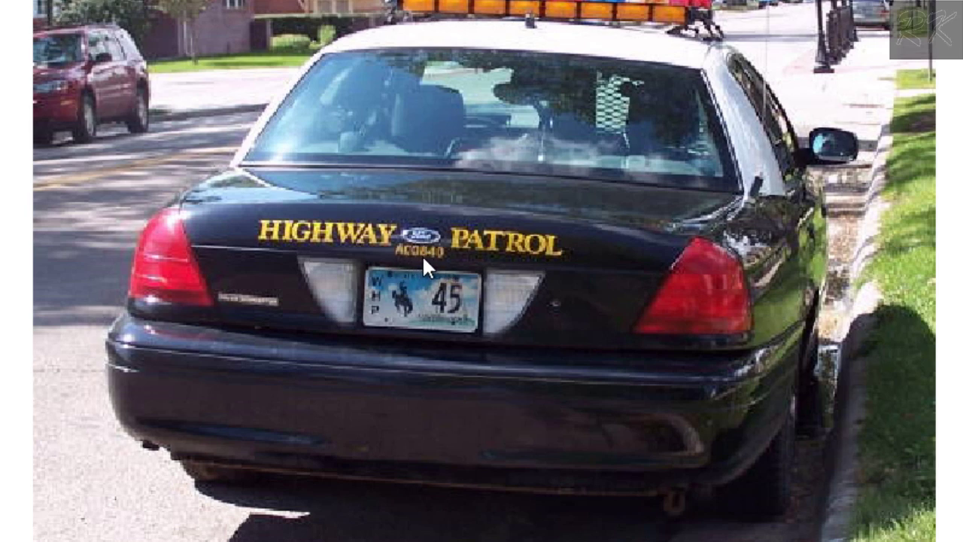
scroll(385, 238, "down", 6)
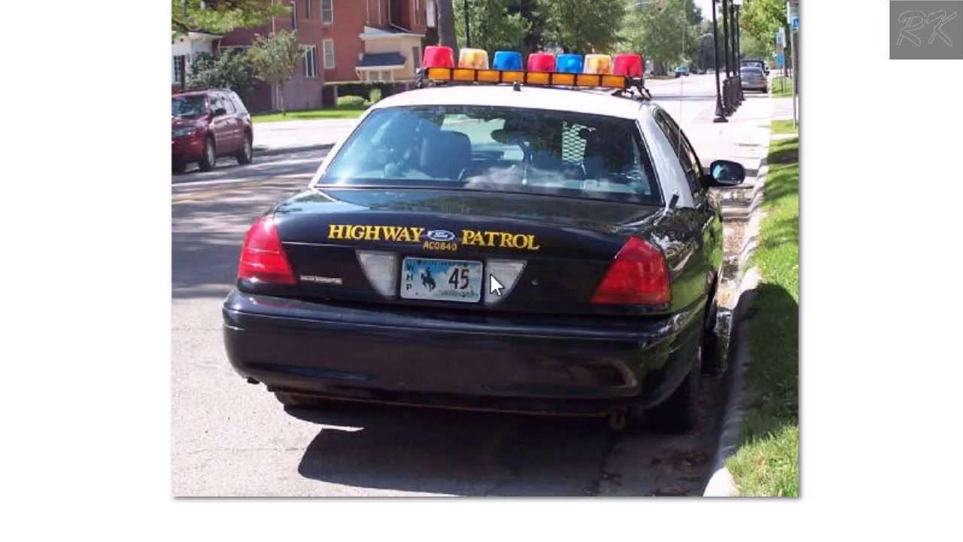
scroll(421, 331, "up", 5)
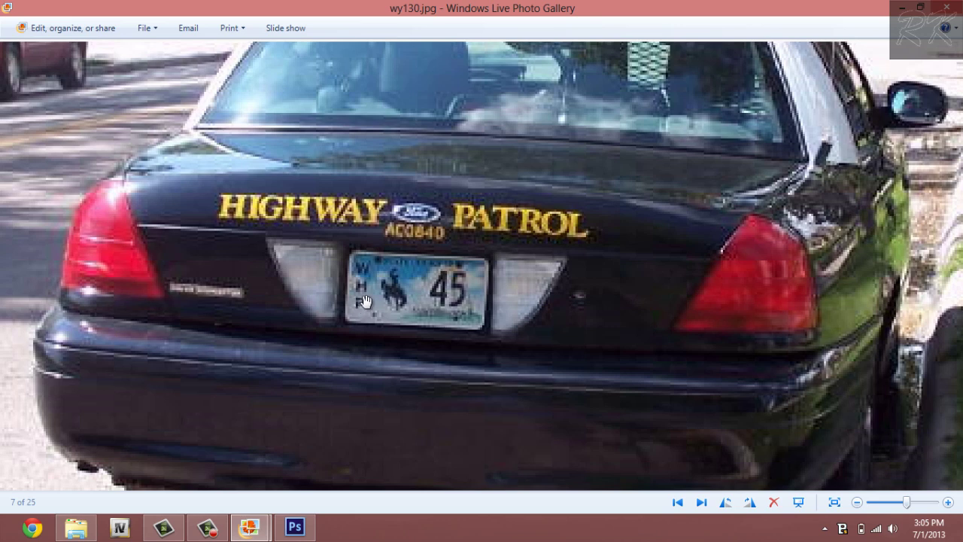
scroll(366, 296, "down", 3)
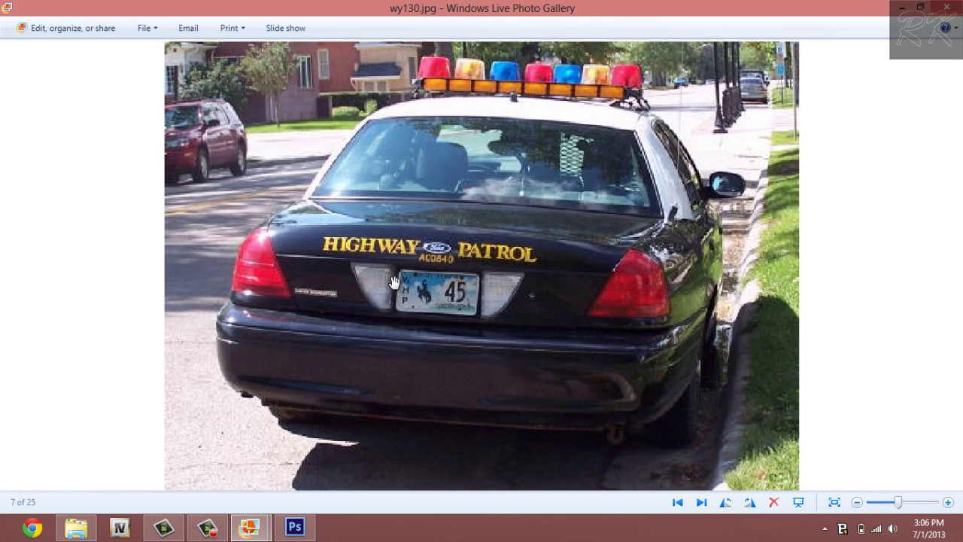
Browse the reference photos from wy130.jpg back to the front three-quarter view in wy125.jpg.
scroll(416, 292, "down", 3)
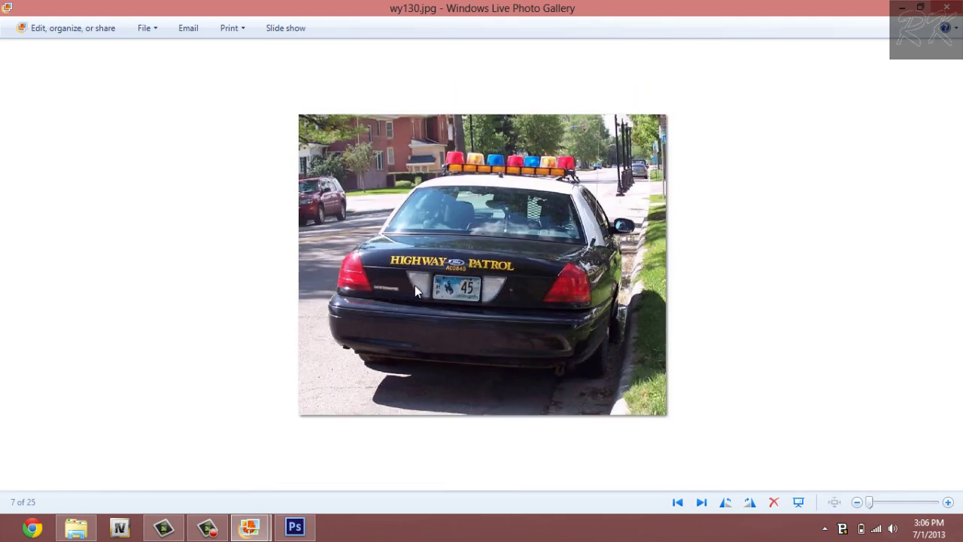
left_click(905, 9)
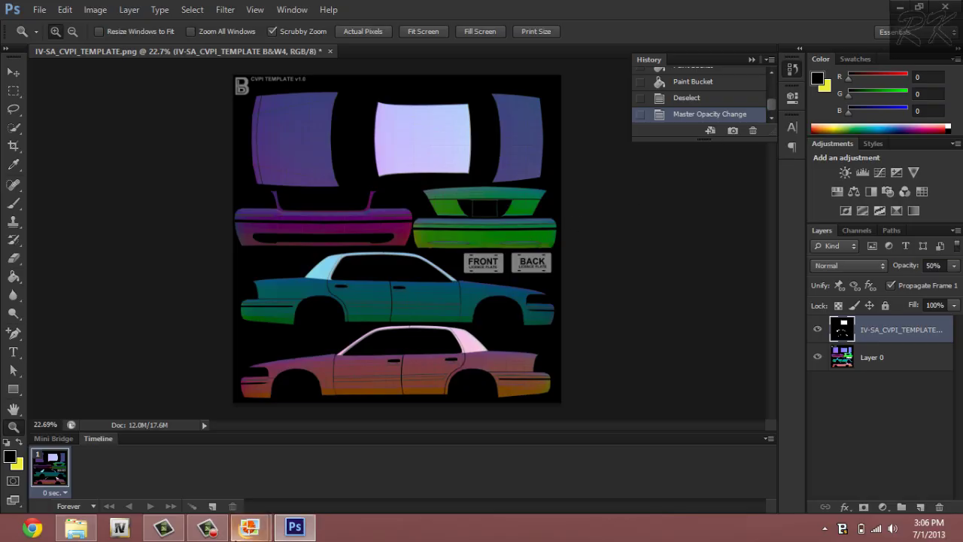
mouse_move(267, 527)
left_click(181, 451)
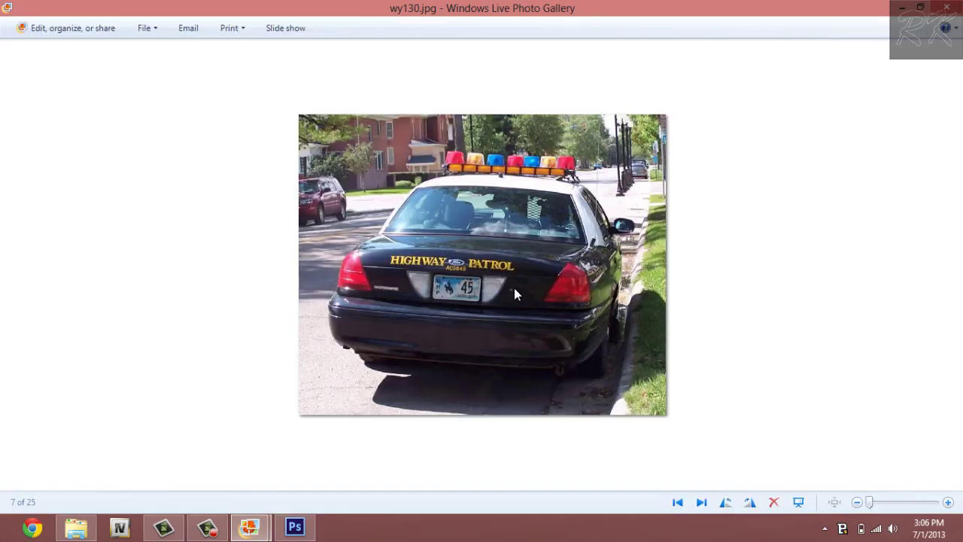
key("Right")
key("Right")
key("Right")
key("Right")
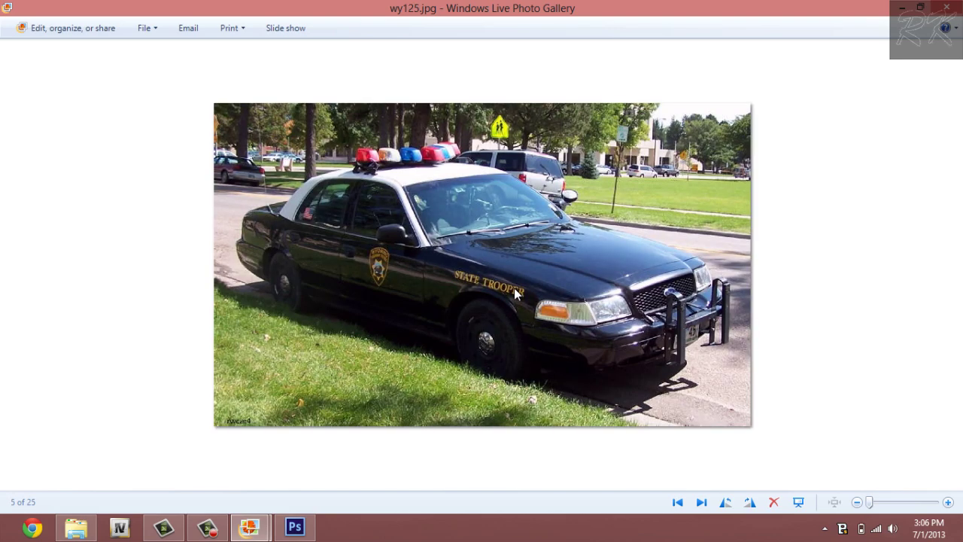
Switch to Photoshop and inspect the front fender above the wheel arch on the template's lower side view.
left_click(294, 526)
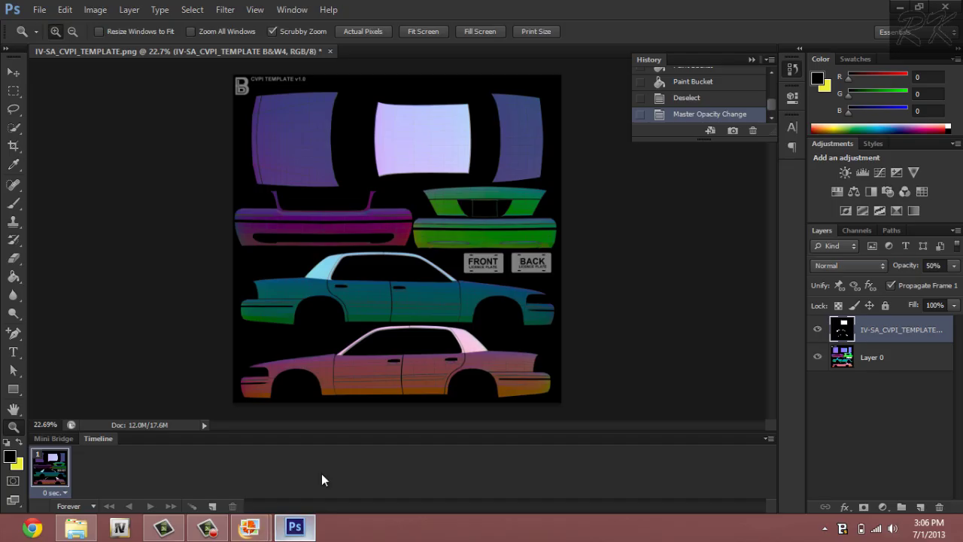
scroll(367, 350, "up", 7)
scroll(225, 370, "down", 2)
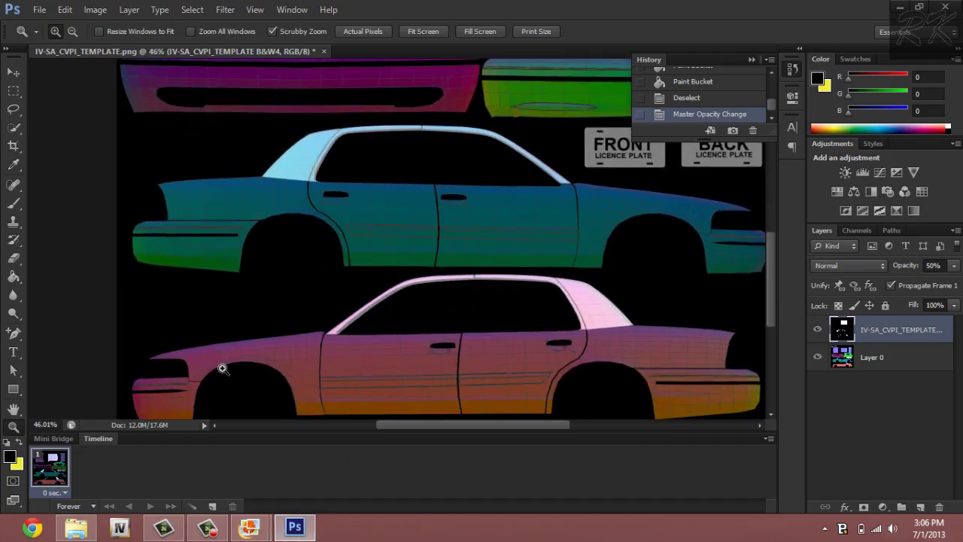
scroll(237, 363, "up", 1)
scroll(236, 363, "up", 2)
Switch to Windows Live Photo Gallery and examine the placement and style of the State Trooper fender lettering in wy125.jpg.
mouse_move(244, 522)
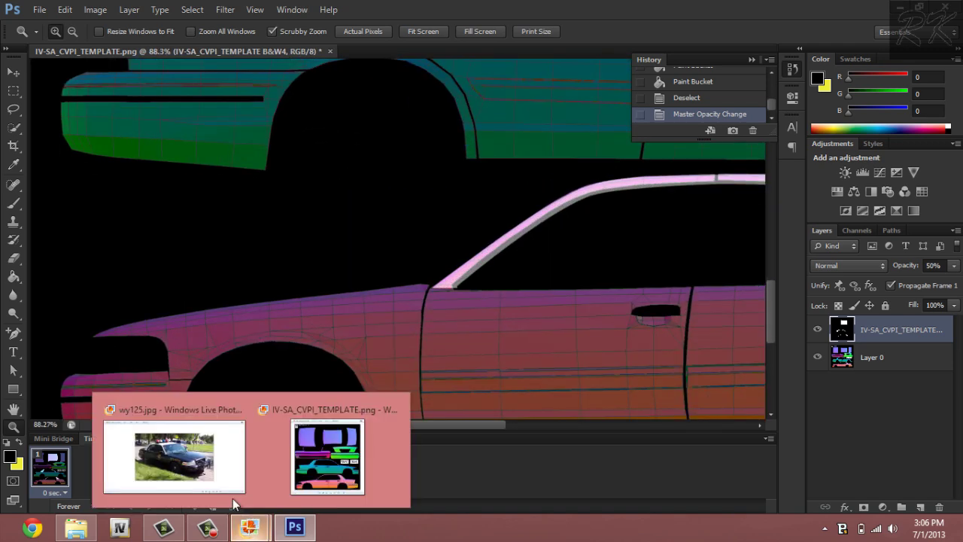
left_click(236, 479)
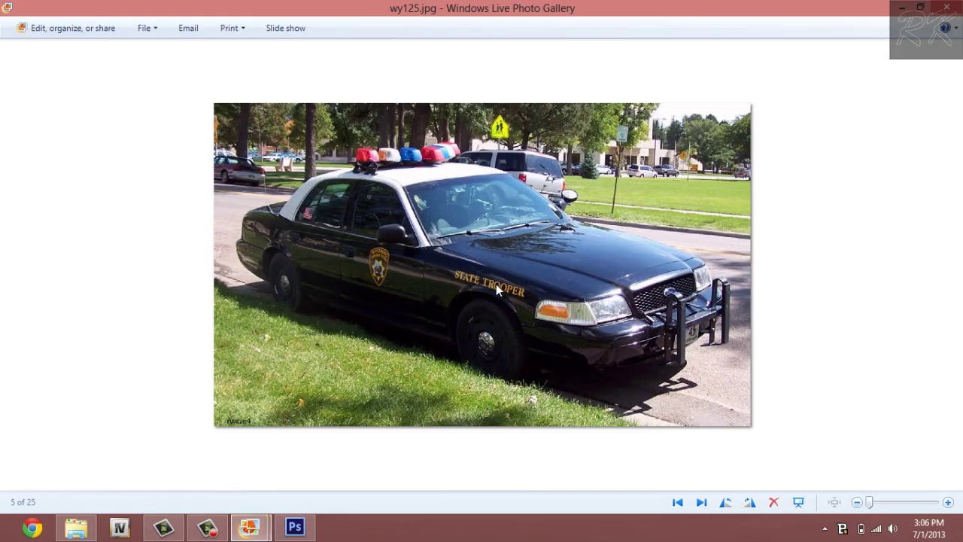
scroll(521, 308, "up", 4)
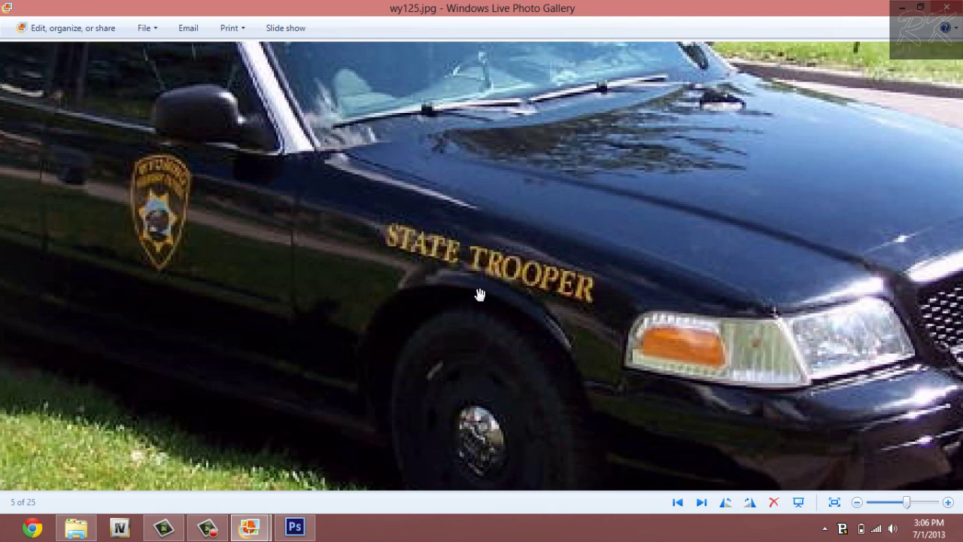
scroll(482, 295, "down", 1)
scroll(479, 292, "down", 3)
scroll(485, 308, "up", 2)
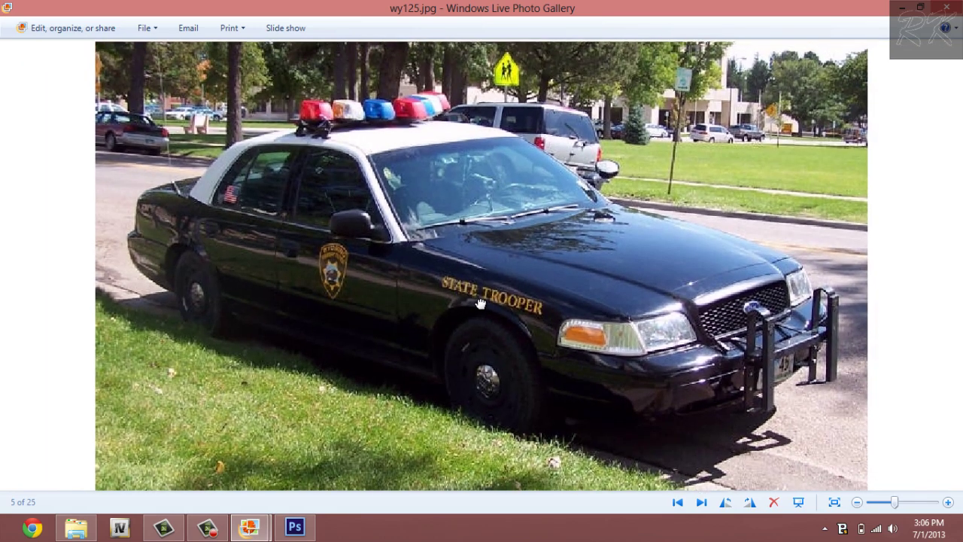
left_click_drag(491, 335, 483, 310)
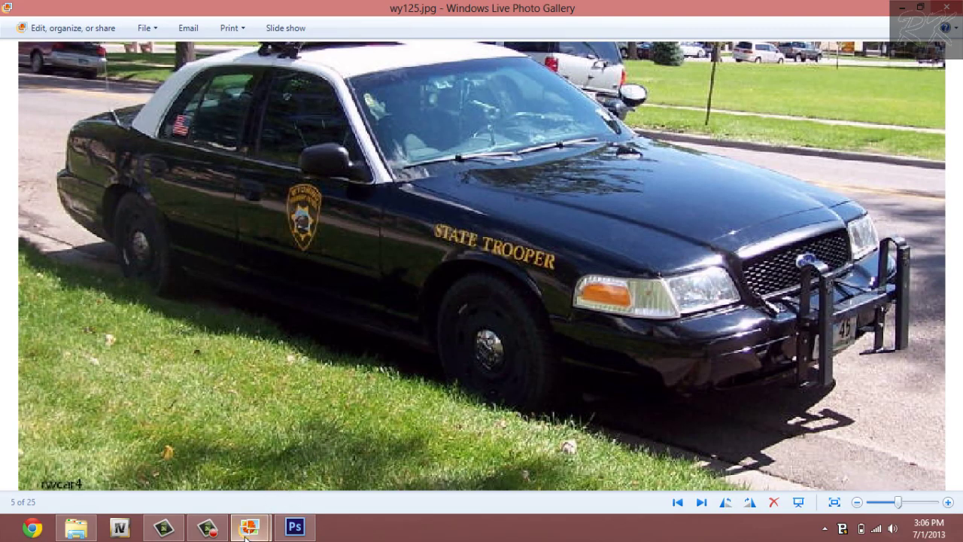
Switch to Photoshop, start a text layer on the lower car's front fender and set its font to Times New Roman.
left_click(295, 529)
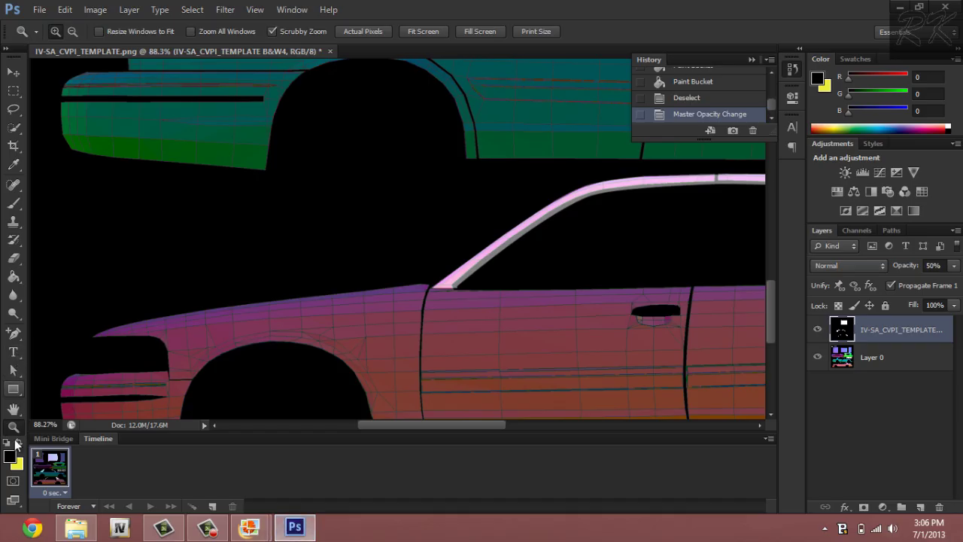
left_click(15, 351)
left_click(221, 339)
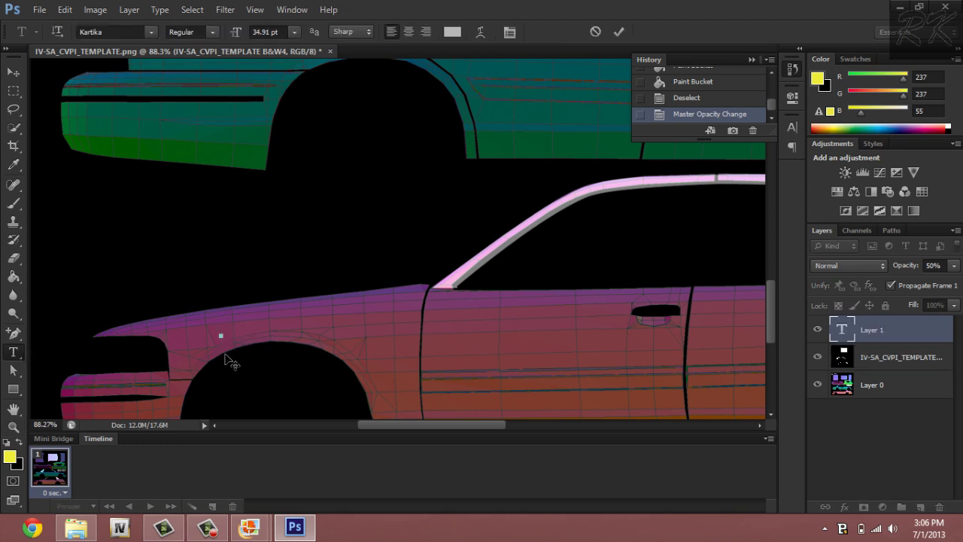
left_click(153, 35)
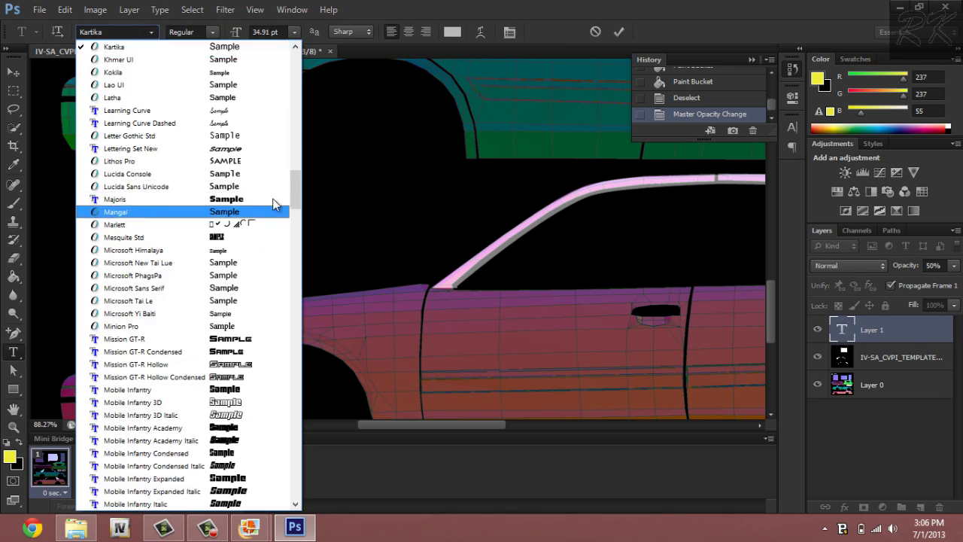
scroll(294, 239, "down", 20)
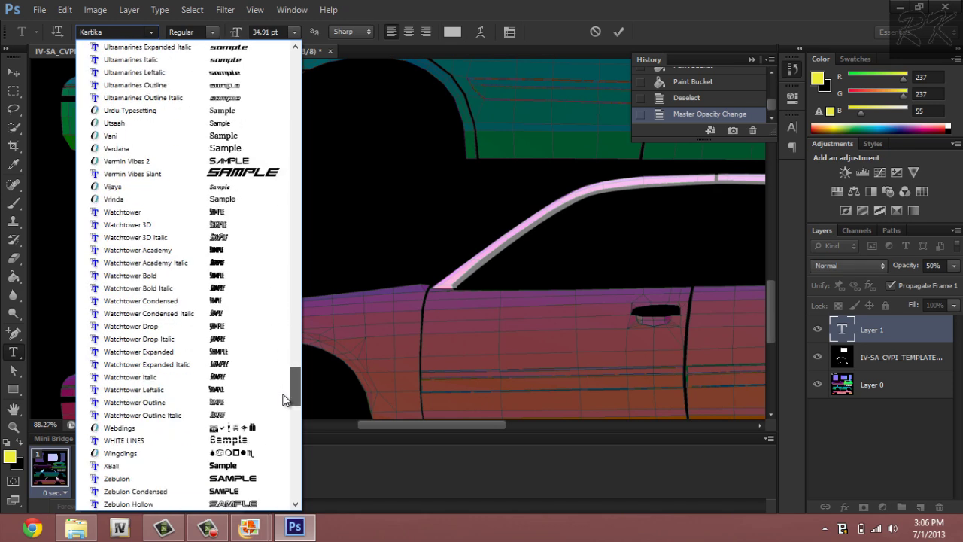
scroll(286, 398, "up", 3)
scroll(200, 307, "down", 2)
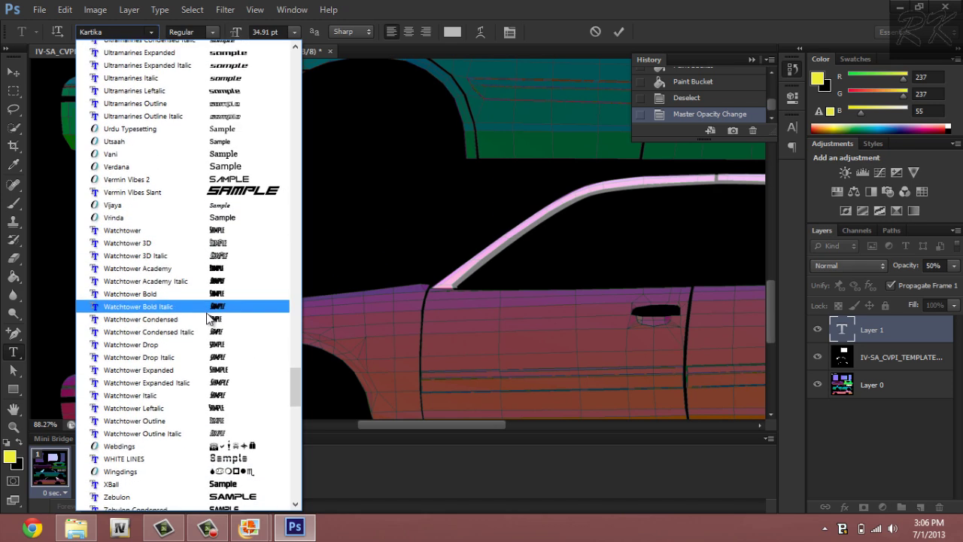
left_click_drag(292, 374, 288, 320)
scroll(230, 364, "down", 3)
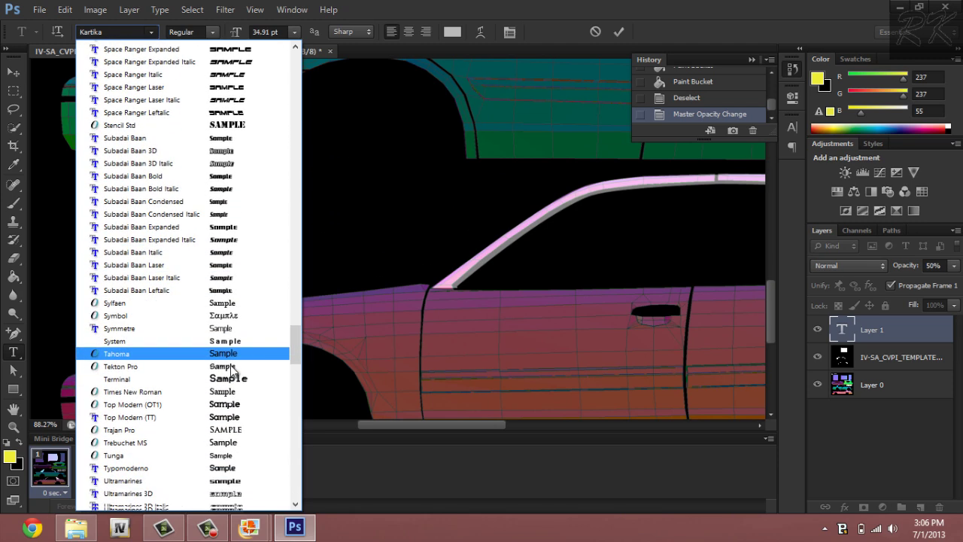
scroll(232, 370, "down", 3)
left_click(219, 290)
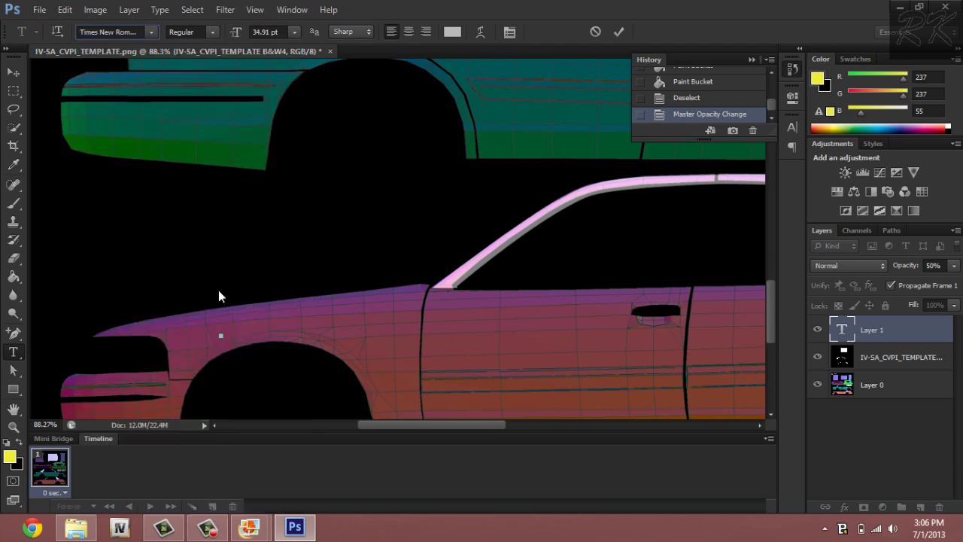
Enter STATE TROOPER in capitals as the fender text and commit it.
left_click(219, 316)
type("State")
key("BackSpace")
key("BackSpace")
key("BackSpace")
key("BackSpace")
key("BackSpace")
key("BackSpace")
type("STATE")
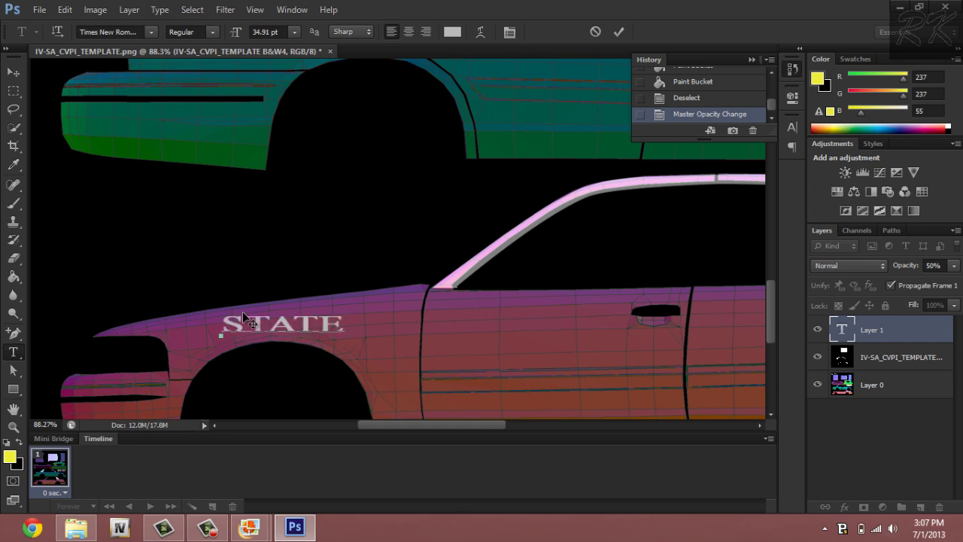
type("  TROOPER")
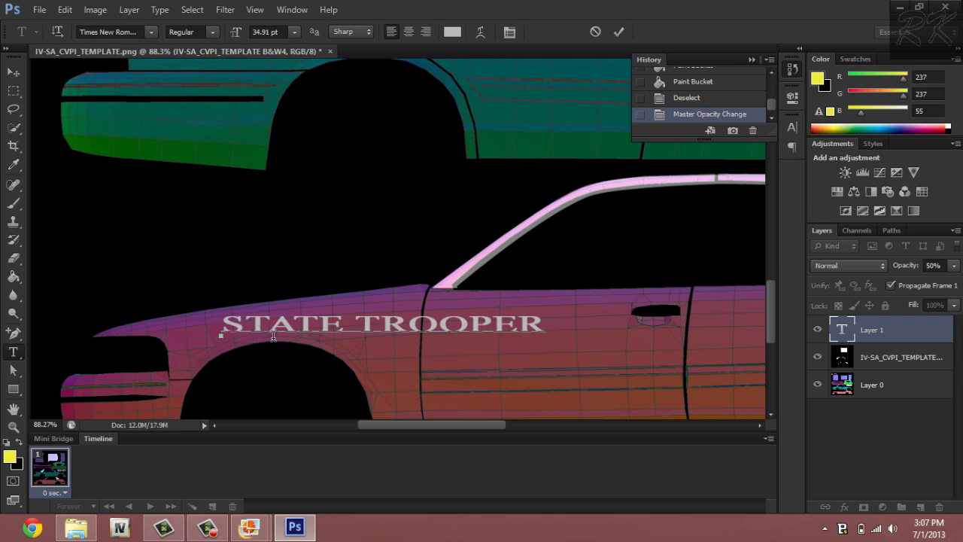
left_click(619, 32)
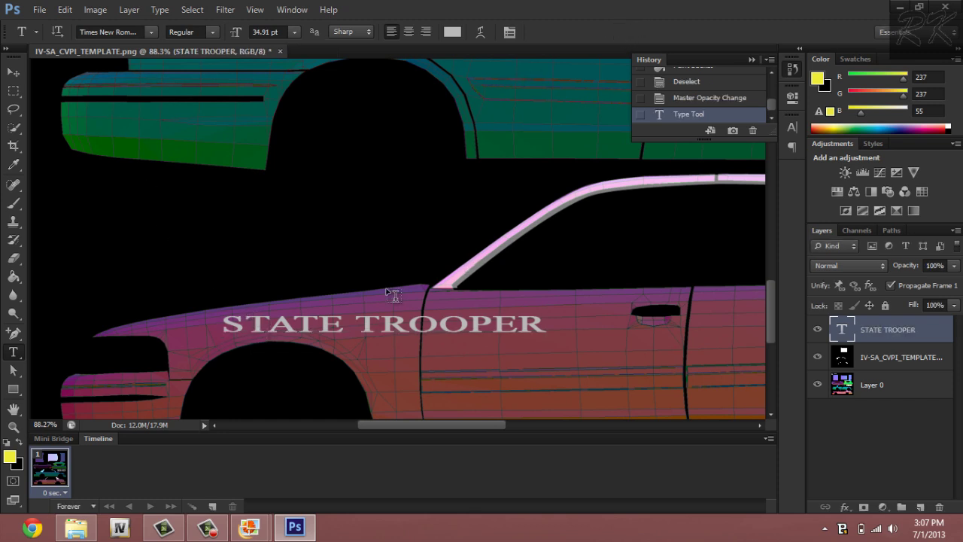
Scale the STATE TROOPER text to about 45% width and 78% height so it fits on the front fender.
left_click(15, 73)
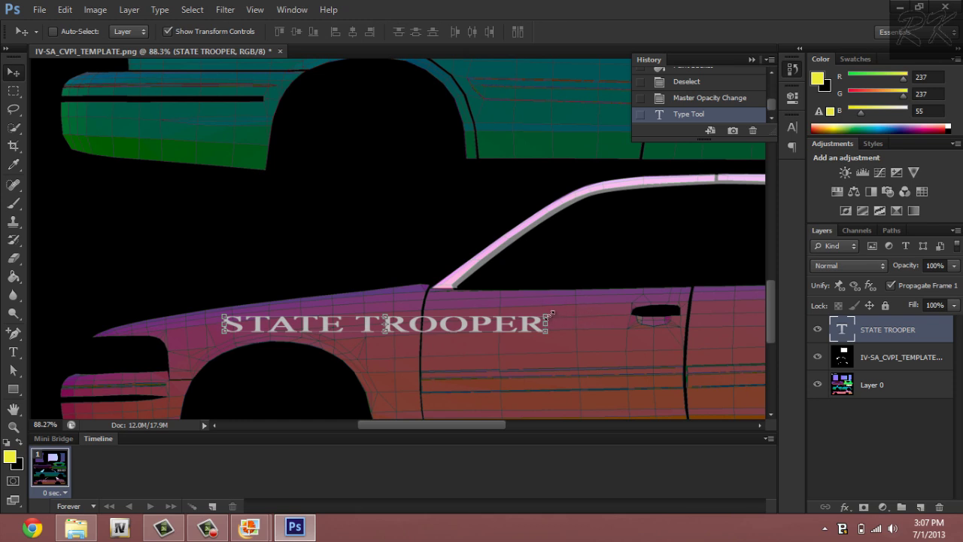
left_click_drag(549, 313, 369, 319)
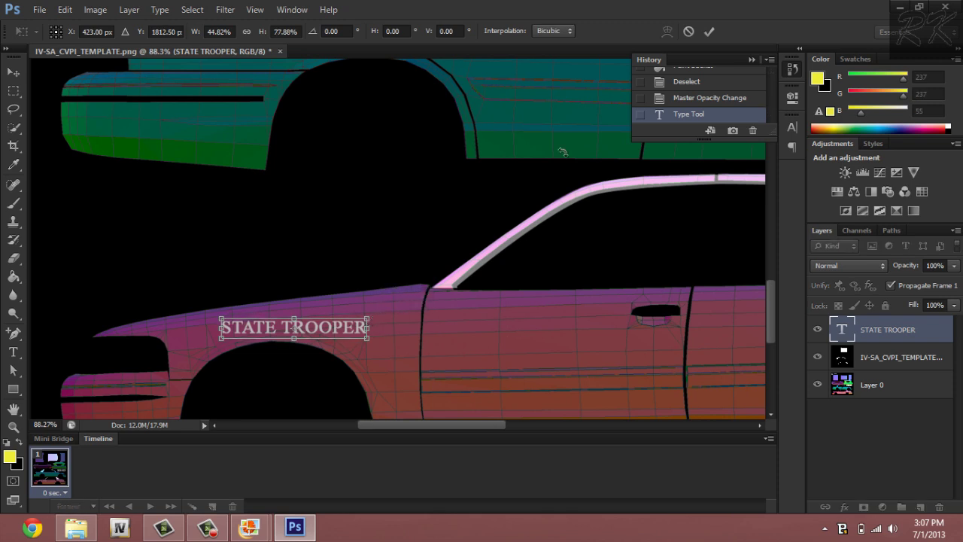
left_click(708, 32)
Move the STATE TROOPER text slightly toward the front of the car, centring it above the wheel arch.
left_click(13, 426)
left_click_drag(198, 315, 490, 289)
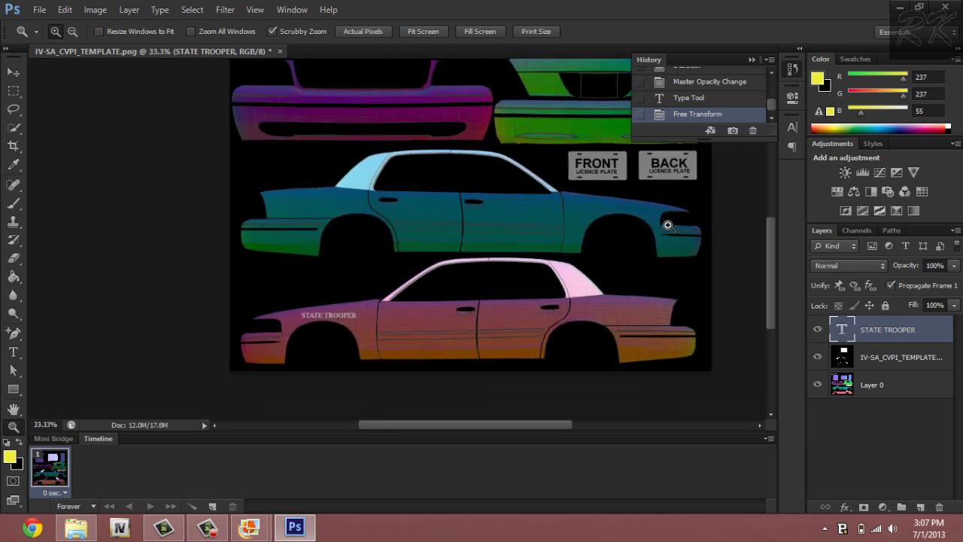
scroll(315, 318, "up", 5)
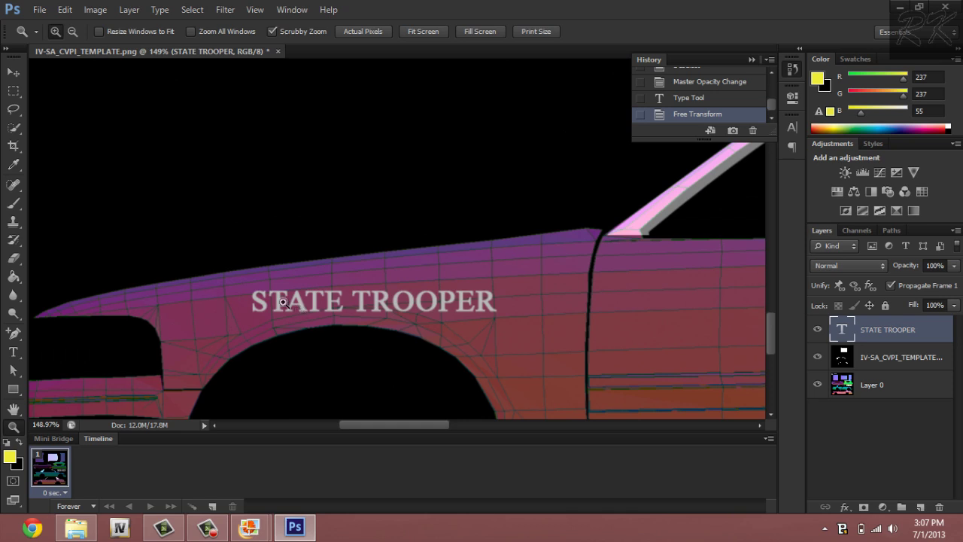
scroll(303, 312, "down", 4)
scroll(346, 319, "up", 4)
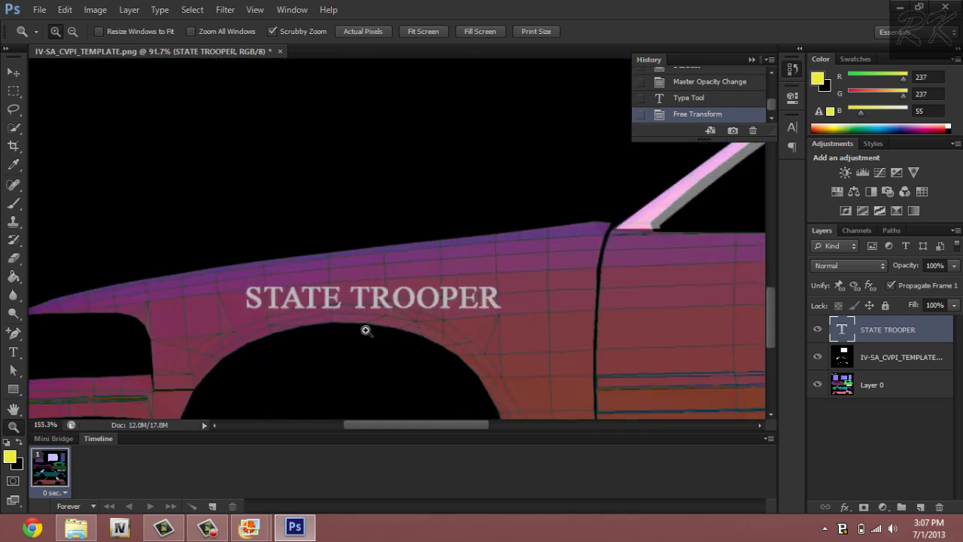
scroll(331, 324, "up", 4)
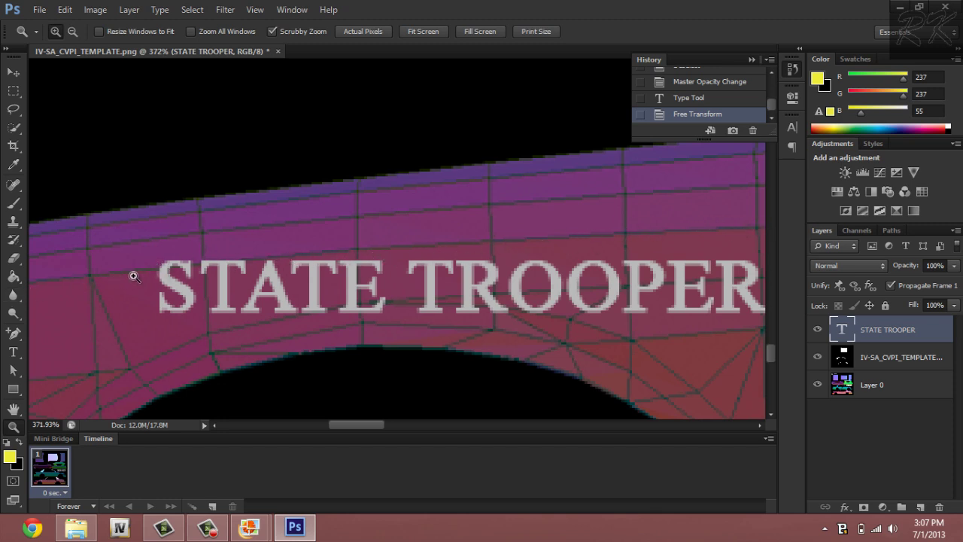
left_click(13, 71)
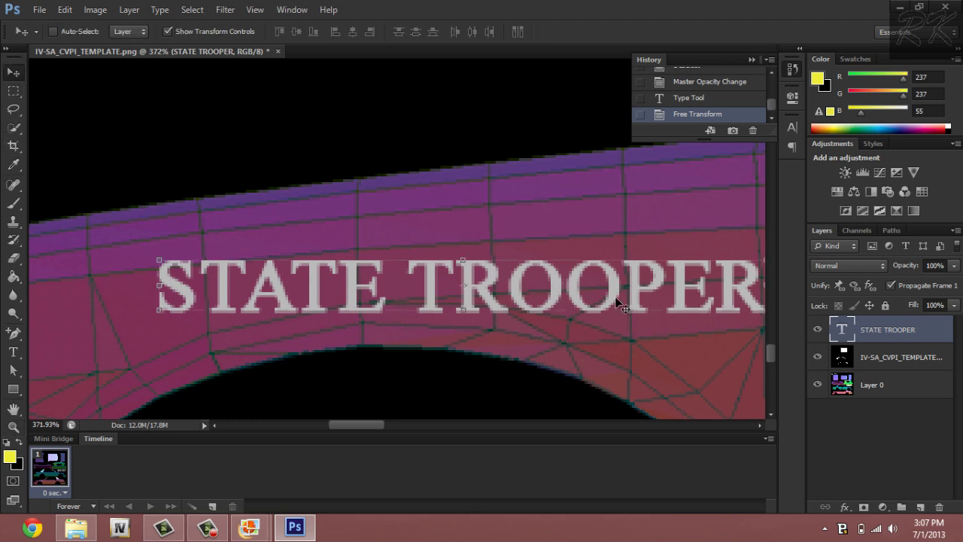
left_click_drag(617, 302, 564, 306)
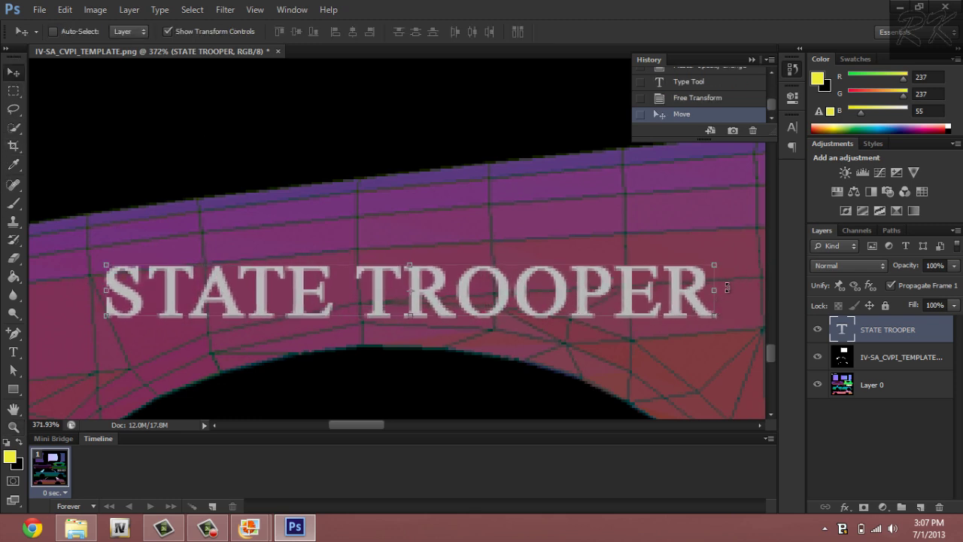
Rotate the STATE TROOPER text to about -4.05° and shift it slightly up to follow the fender's slope.
left_click(728, 290)
left_click_drag(728, 289, 728, 275)
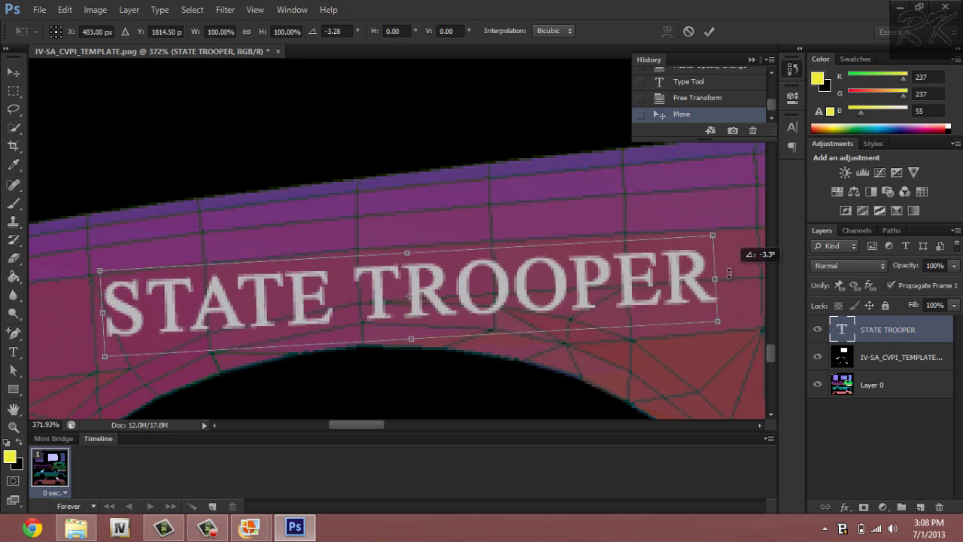
left_click_drag(516, 280, 516, 273)
left_click_drag(728, 266, 730, 240)
left_click_drag(545, 261, 544, 255)
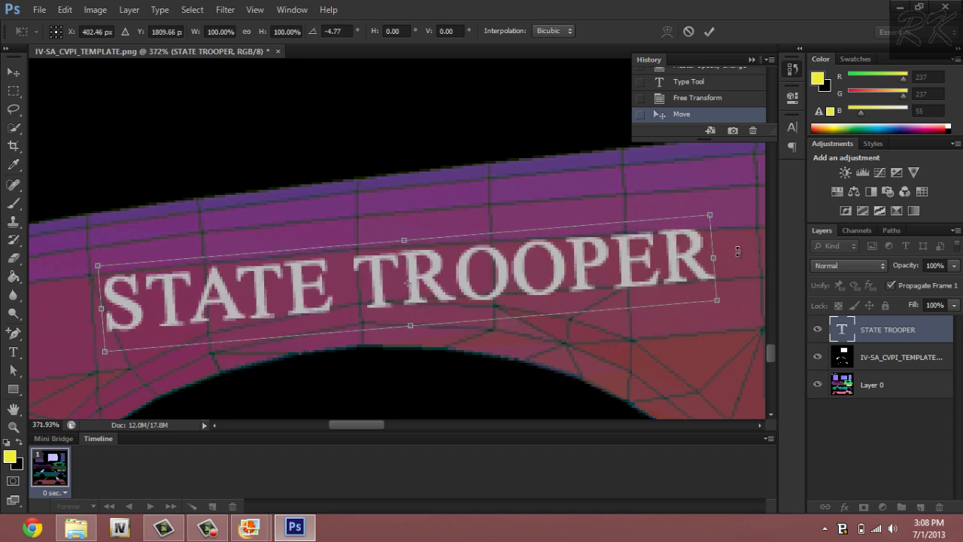
left_click_drag(737, 253, 737, 256)
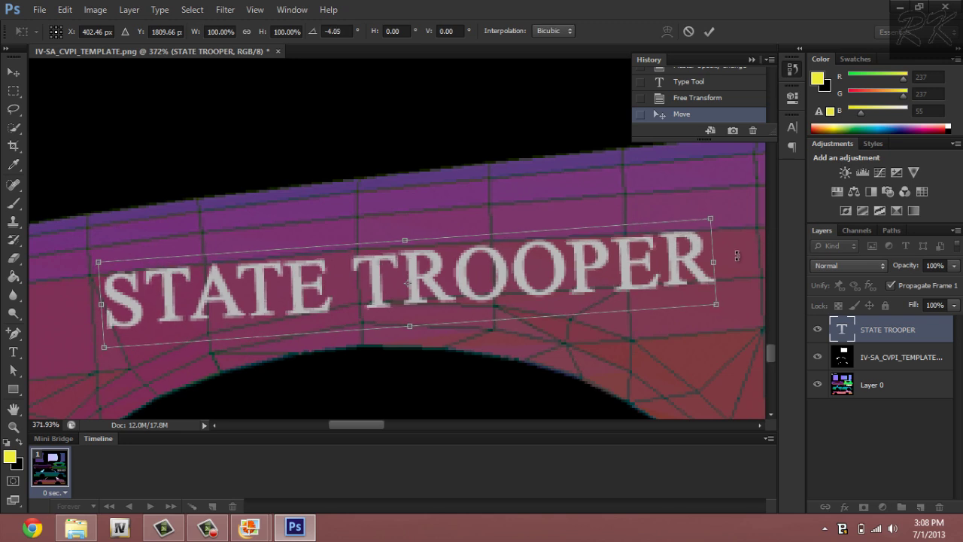
mouse_move(444, 254)
left_mouse_down()
mouse_move(442, 241)
mouse_move(444, 252)
left_mouse_up()
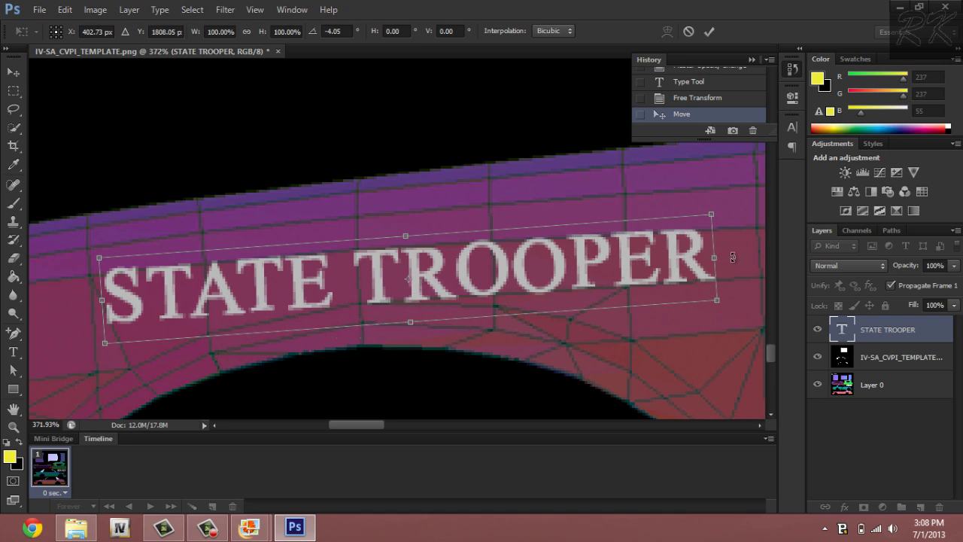
left_click_drag(613, 272, 613, 277)
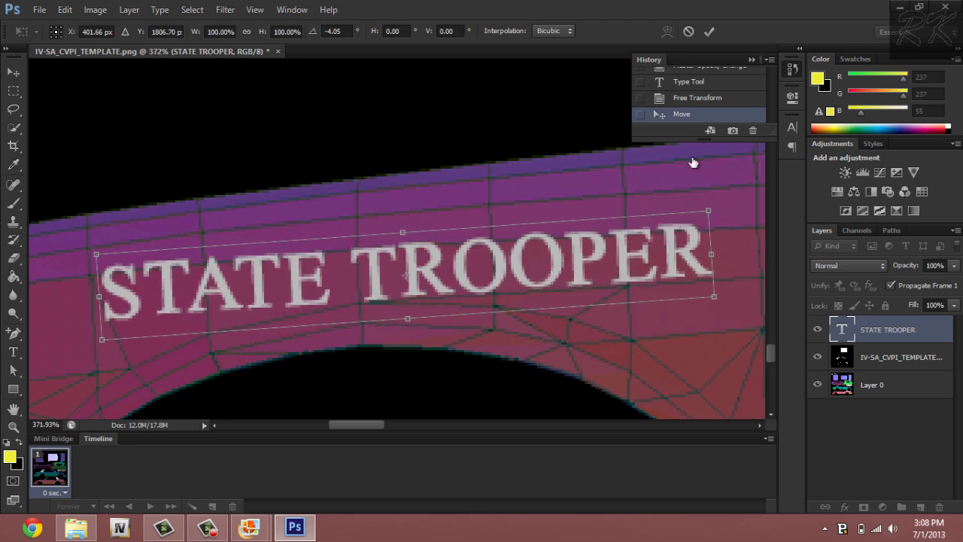
left_click(708, 31)
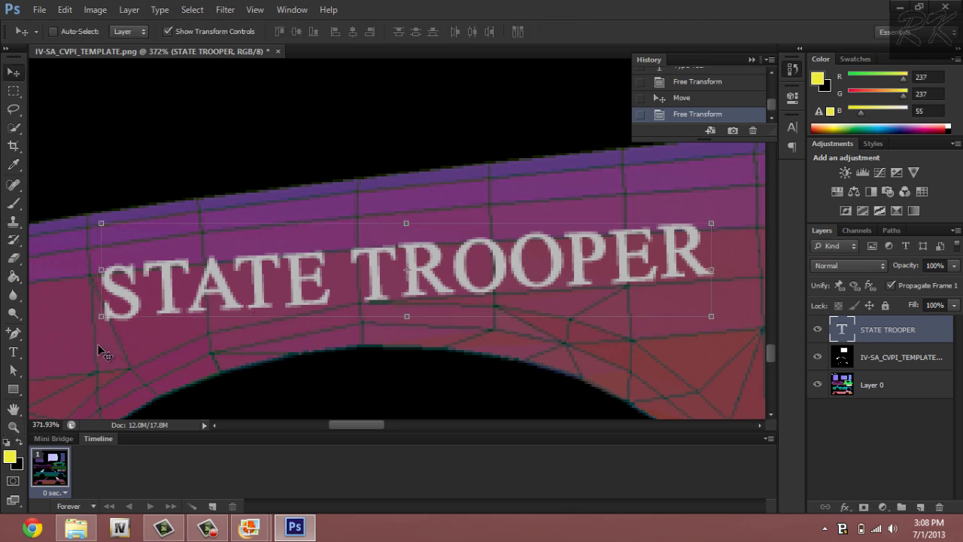
Open the reference photo wy106.jpg from the Wyoming folder in Actual Police Vehicles on the Desktop as a separate Photoshop document.
left_click(13, 352)
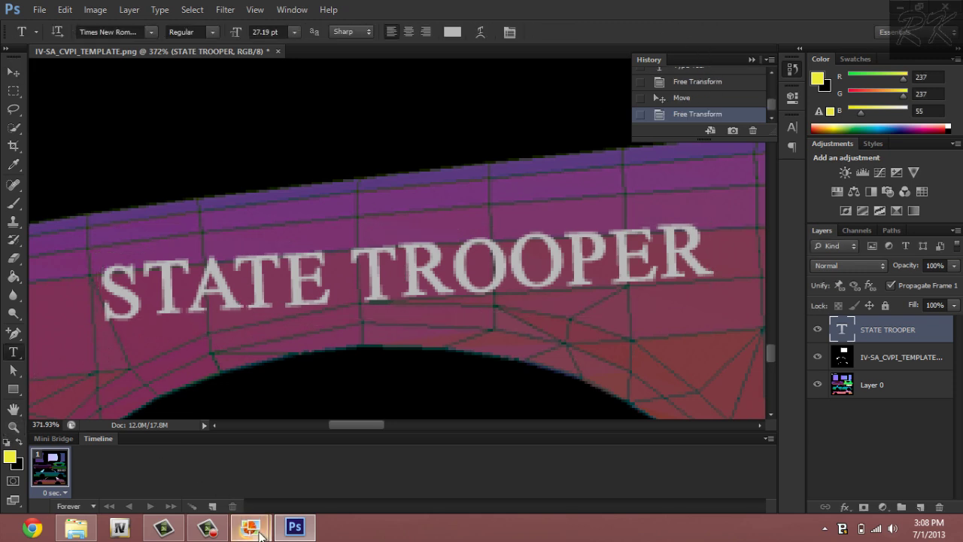
left_click(75, 527)
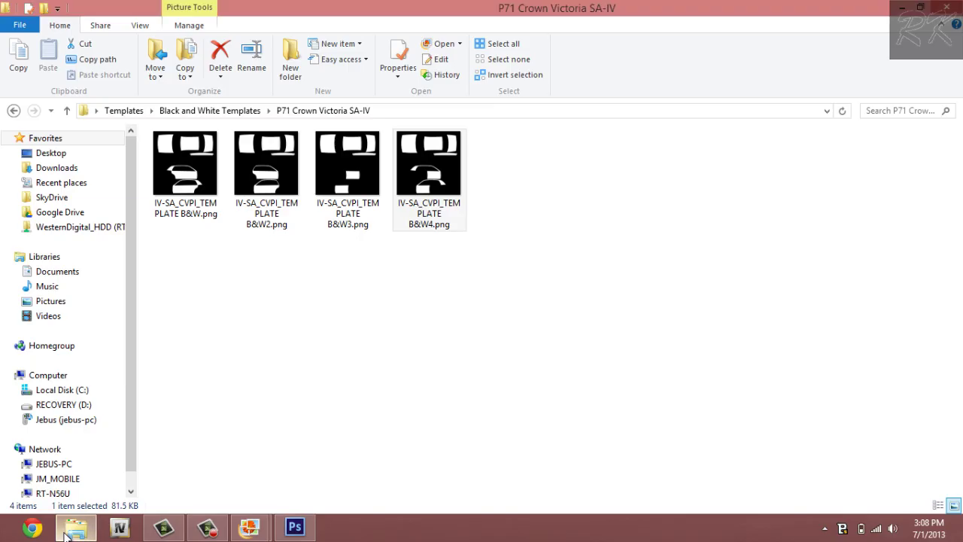
left_click(78, 155)
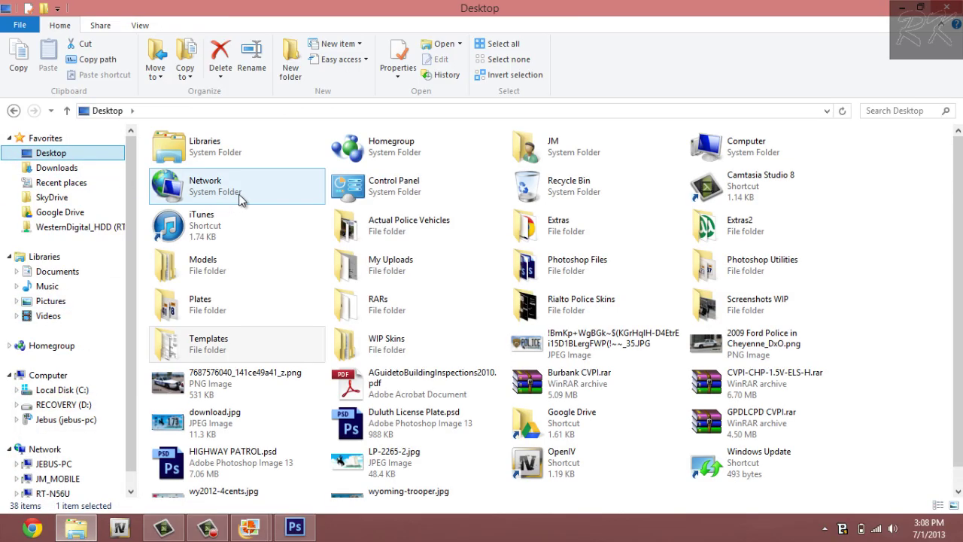
double_click(339, 237)
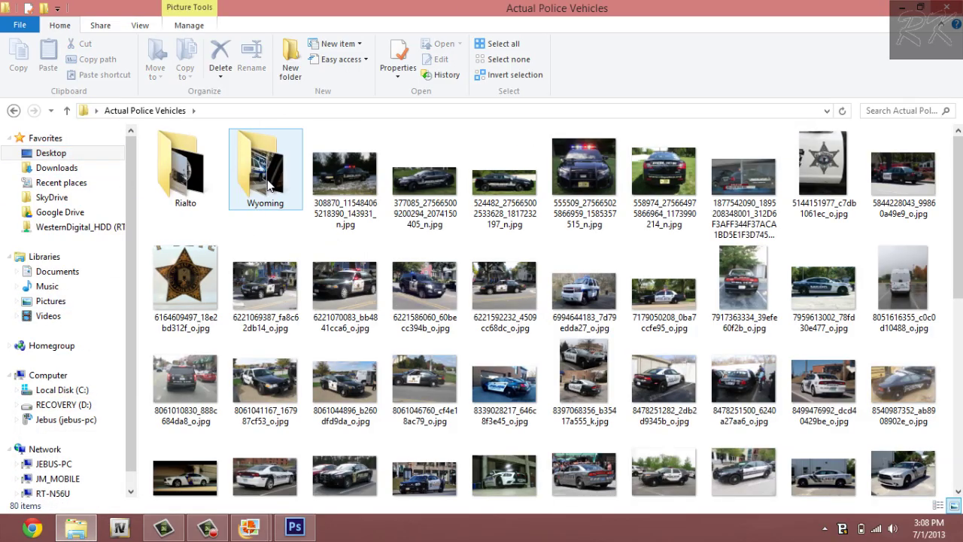
double_click(264, 194)
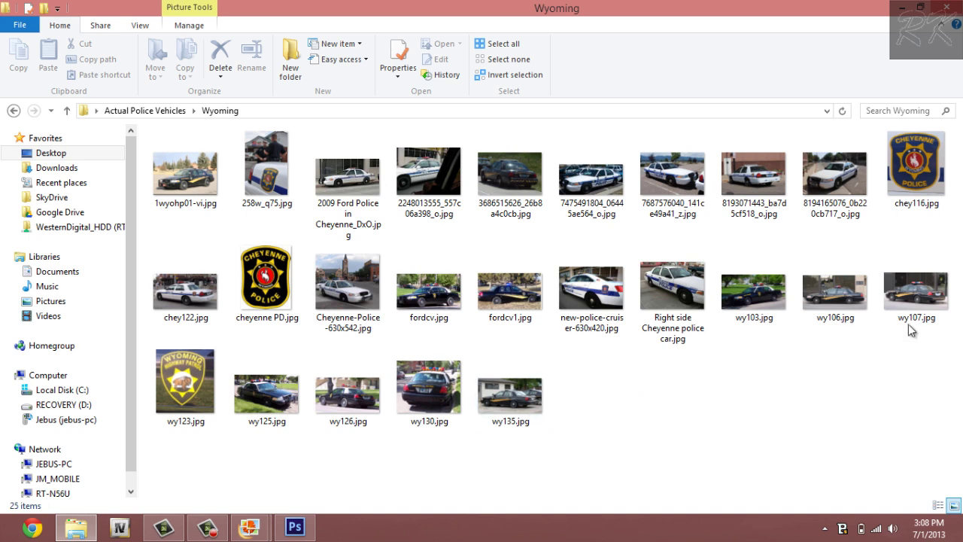
left_click_drag(847, 292, 654, 362)
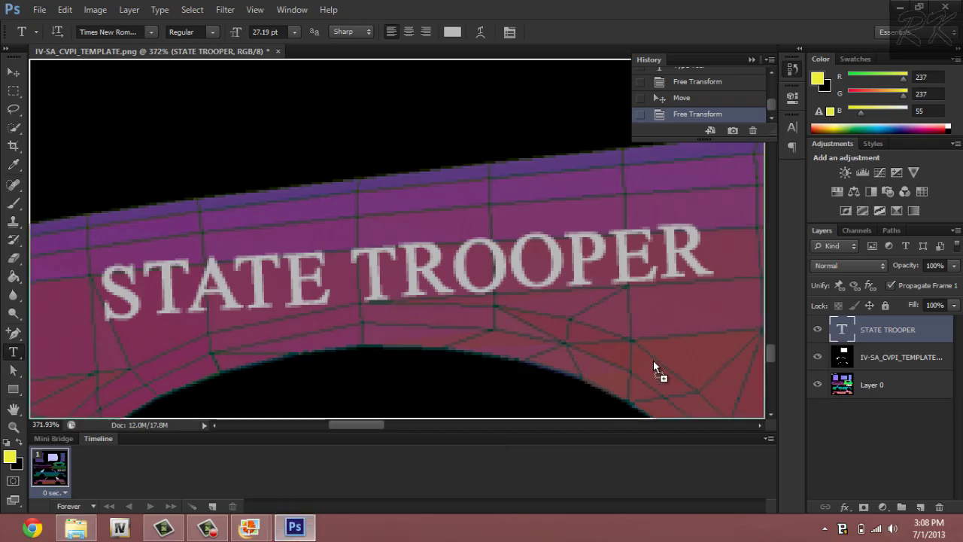
left_click_drag(370, 58, 343, 50)
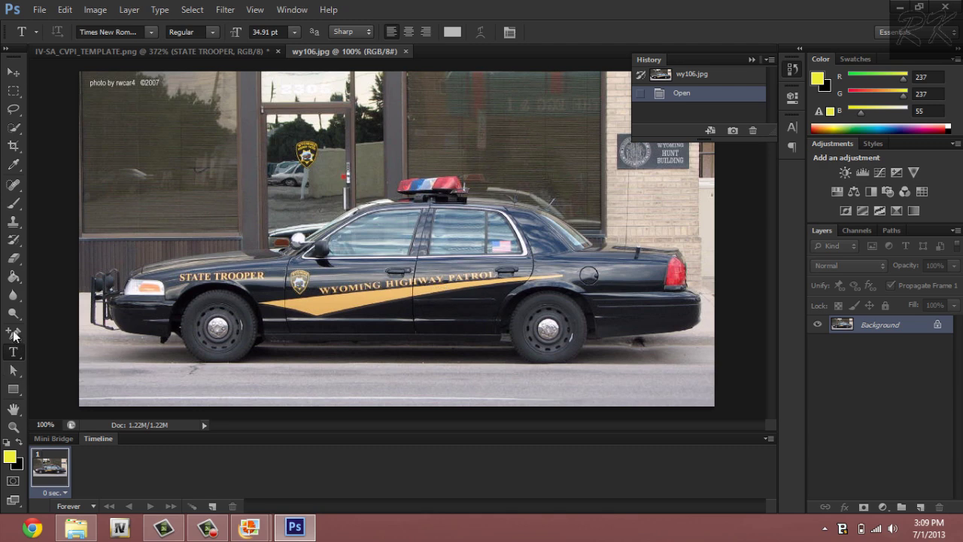
Sample the gold of the door stripe in wy106.jpg with the Eyedropper as the foreground colour, RGB 232, 186, 111.
left_click(17, 166)
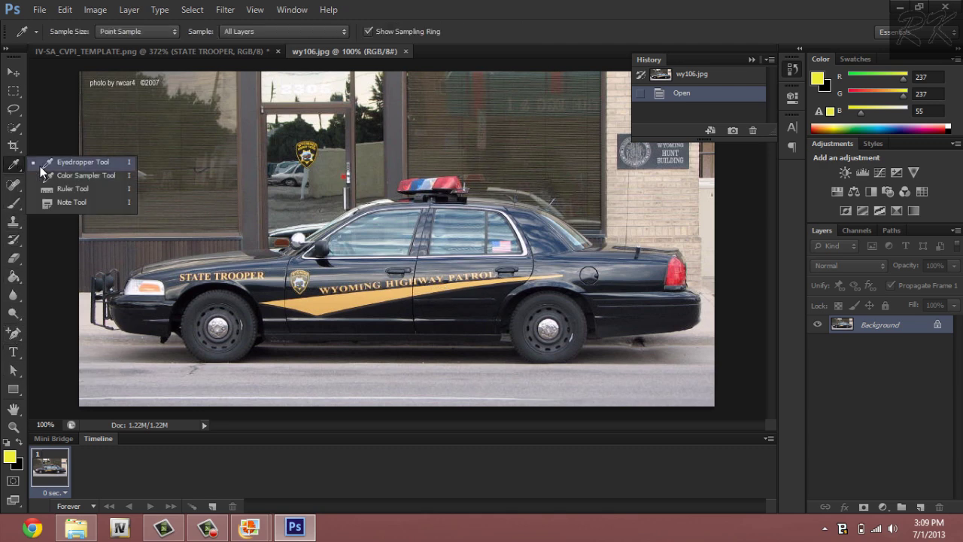
left_click(46, 162)
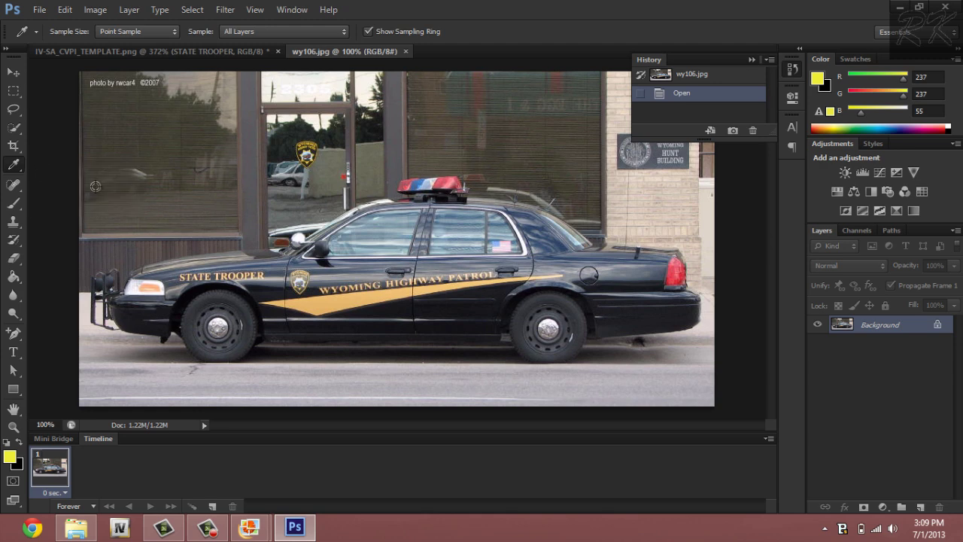
left_click(328, 307)
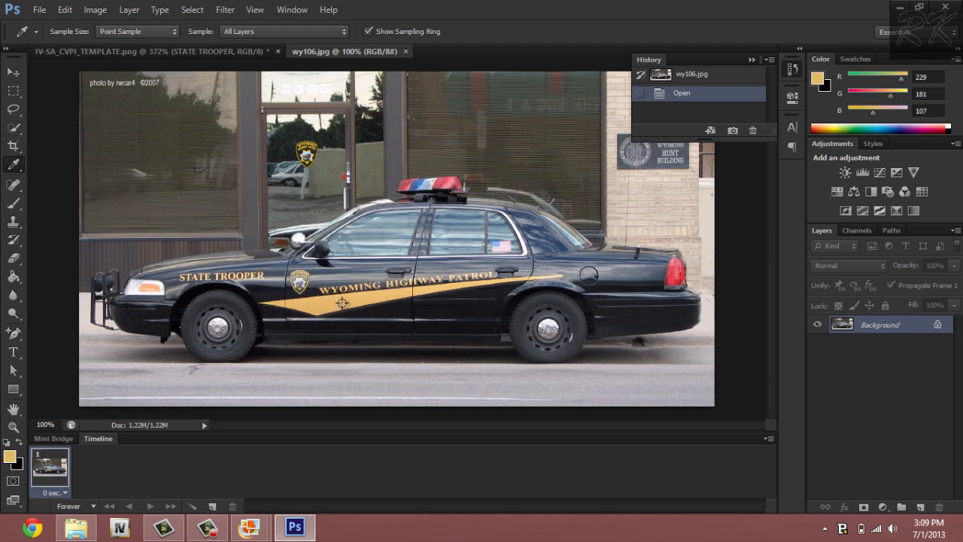
left_click_drag(338, 304, 338, 301)
Check the wy125.jpg photo, and open fordcv1.jpg from the Wyoming folder as another Photoshop document.
mouse_move(262, 528)
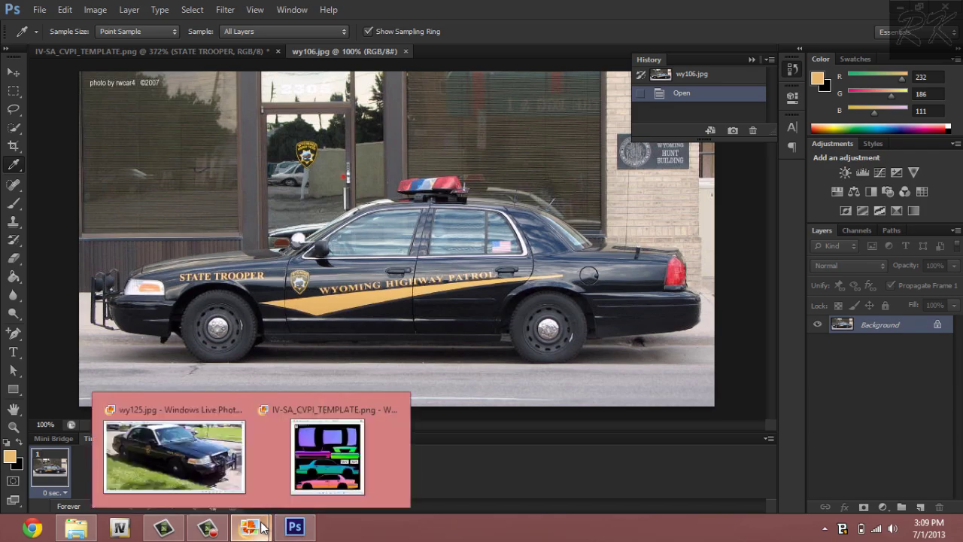
left_click(222, 472)
scroll(249, 421, "down", 3)
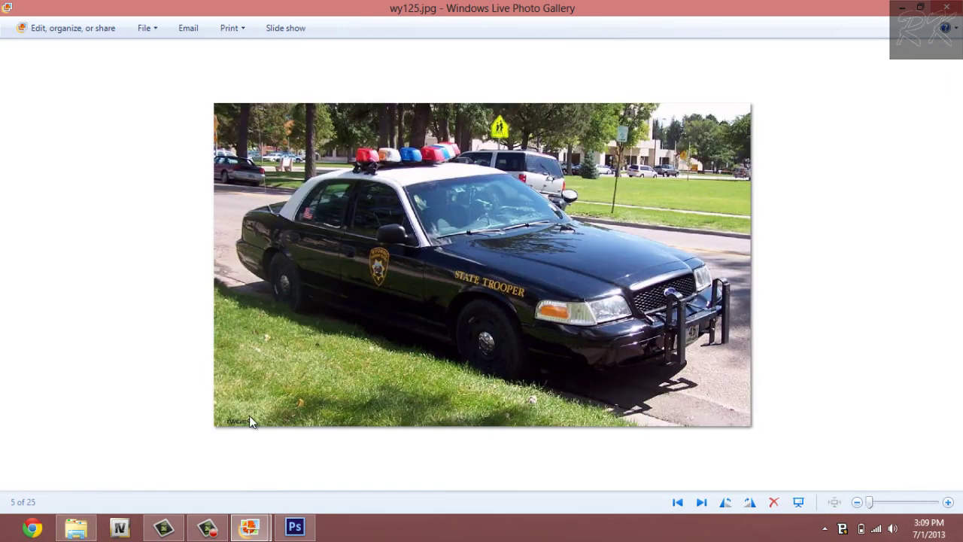
left_click(86, 526)
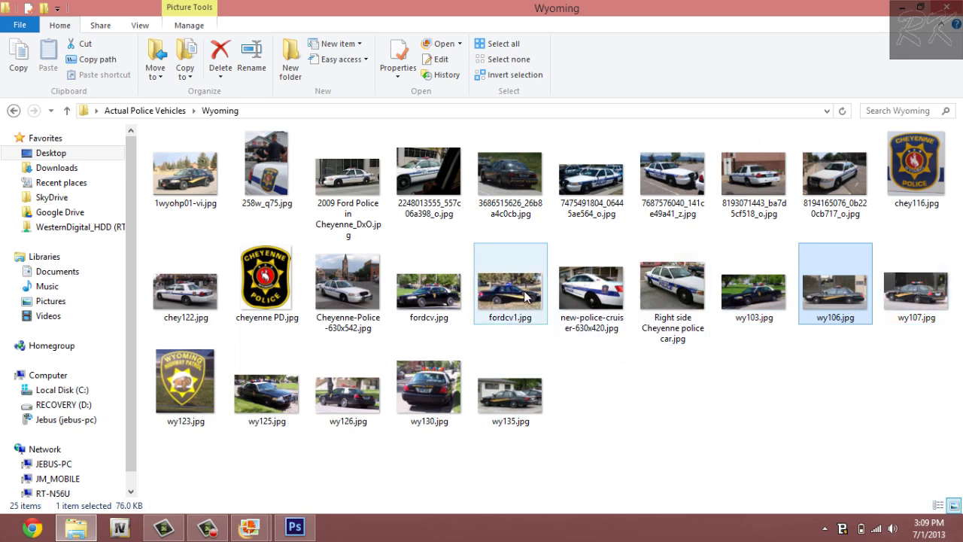
left_click_drag(525, 296, 466, 53)
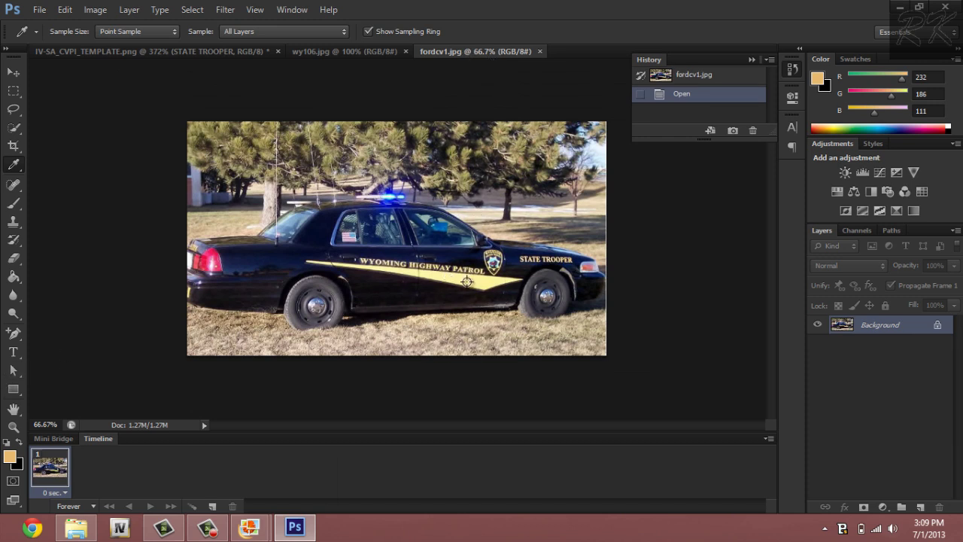
Sample the pale yellow of the side stripe in fordcv1.jpg, RGB 254, 243, 161, and compare it with wy106.jpg.
mouse_move(466, 281)
left_mouse_down()
mouse_move(479, 281)
mouse_move(463, 279)
left_mouse_up()
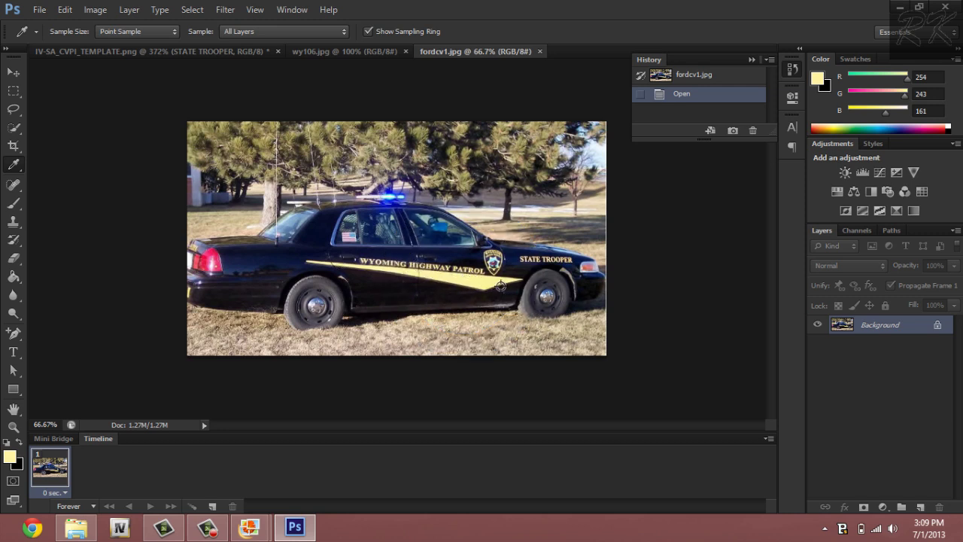
left_click(336, 51)
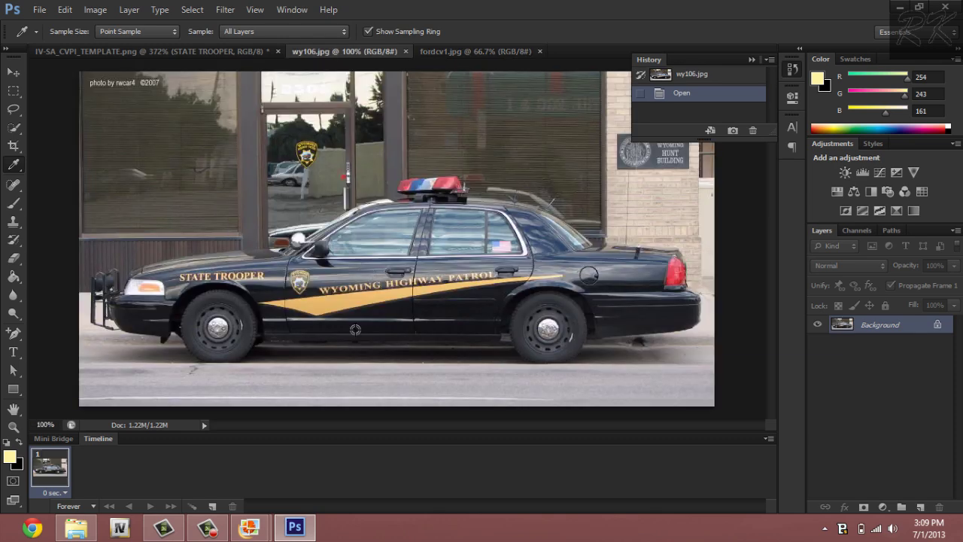
left_click(451, 51)
Open the badge photo wy123.jpg as a separate document and sample its bright yellow as the foreground colour, RGB 255, 255, 40.
left_click(75, 526)
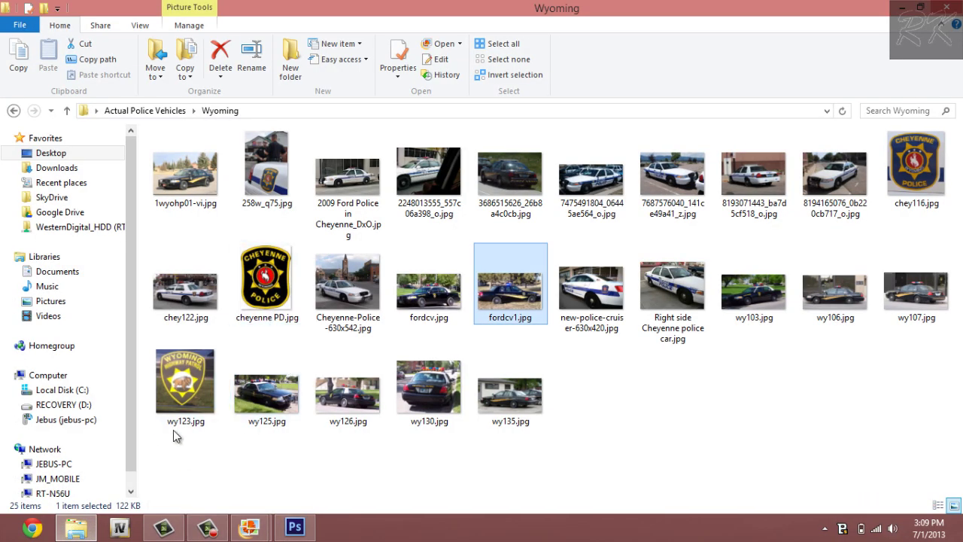
left_click_drag(192, 385, 576, 58)
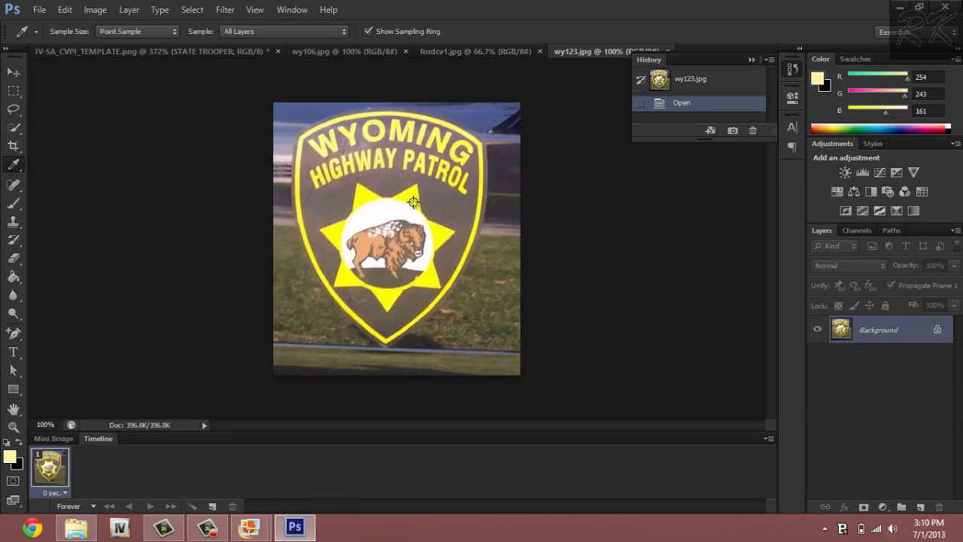
left_click(411, 196)
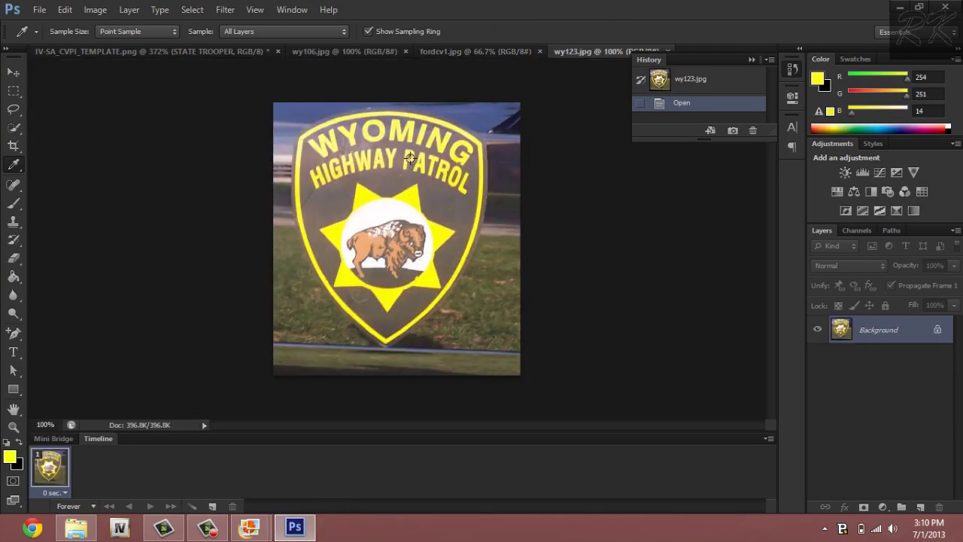
left_click(410, 157)
left_click_drag(409, 157, 415, 185)
Recolour the whole STATE TROOPER text on the template to the sampled yellow, ffff28.
left_click(111, 52)
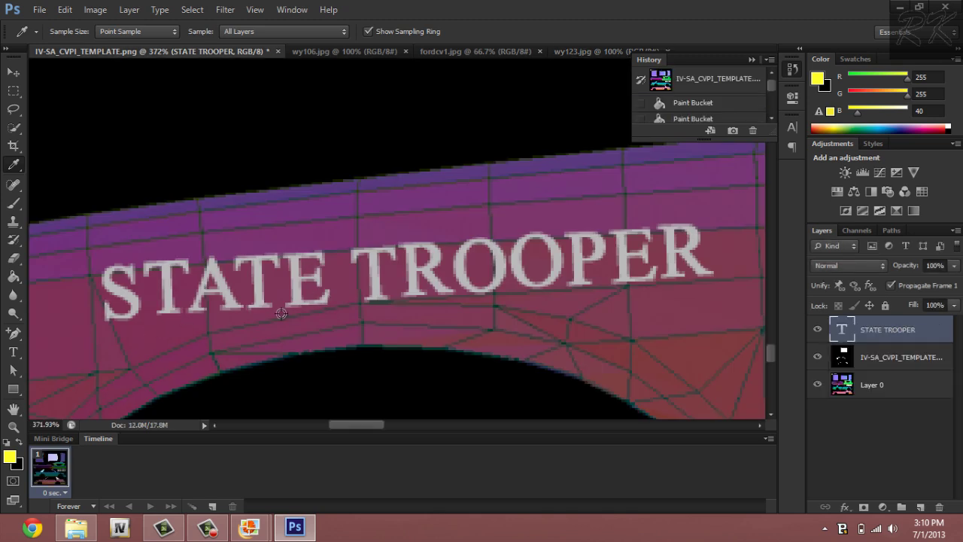
left_click(14, 351)
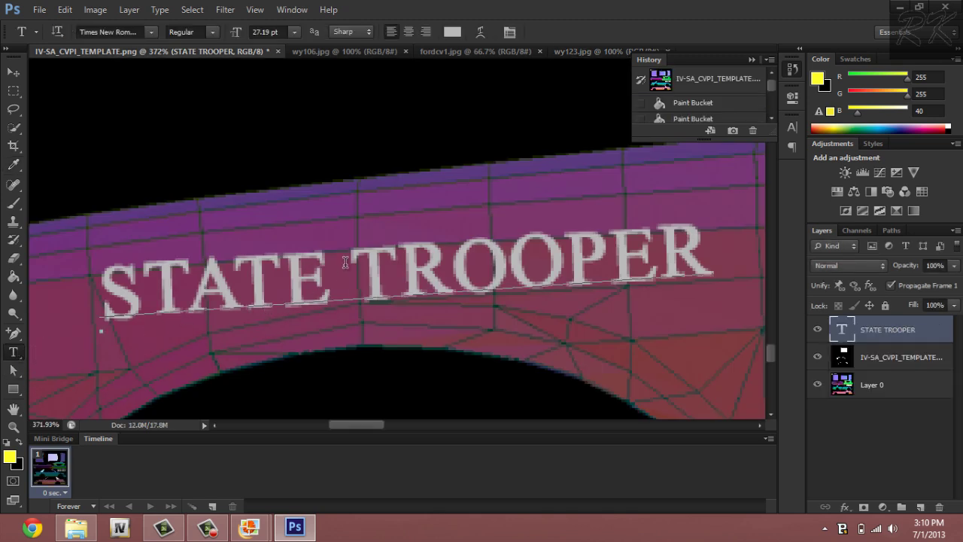
double_click(344, 264)
left_click(344, 263)
triple_click(346, 267)
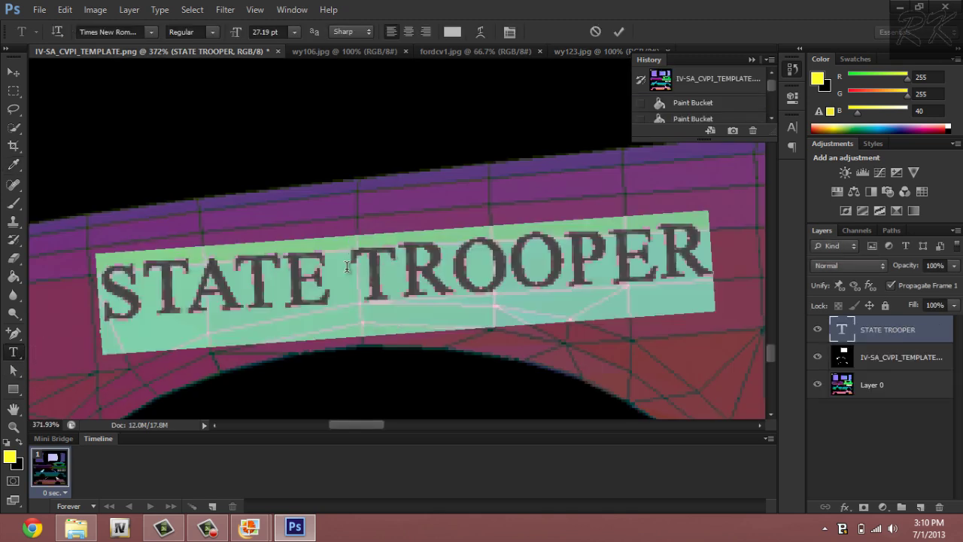
left_click(453, 32)
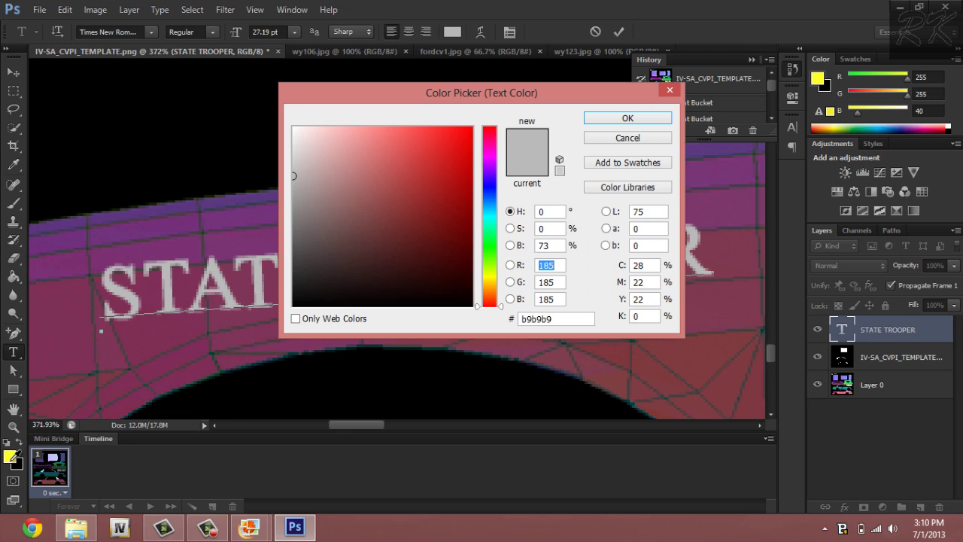
left_click(11, 456)
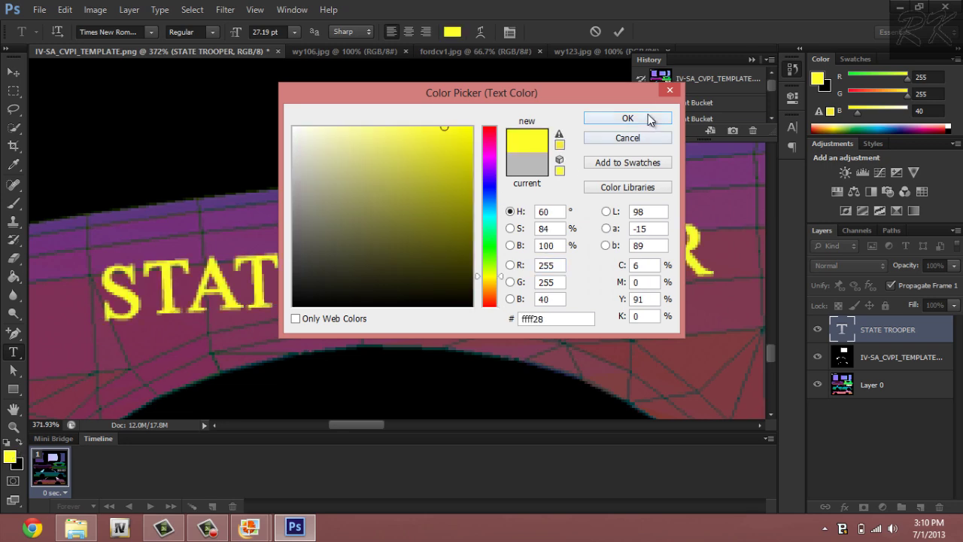
left_click(643, 121)
Select the Wyoming Highway Patrol shield in wy123.jpg by tracing its outer yellow border with the Magnetic Lasso, and return to the template document.
left_click(13, 425)
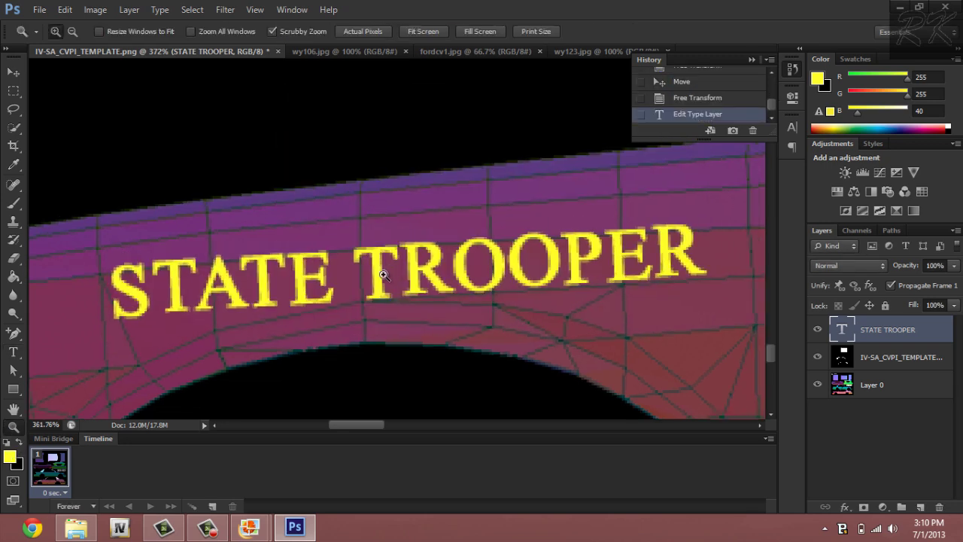
left_click_drag(467, 264, 488, 291)
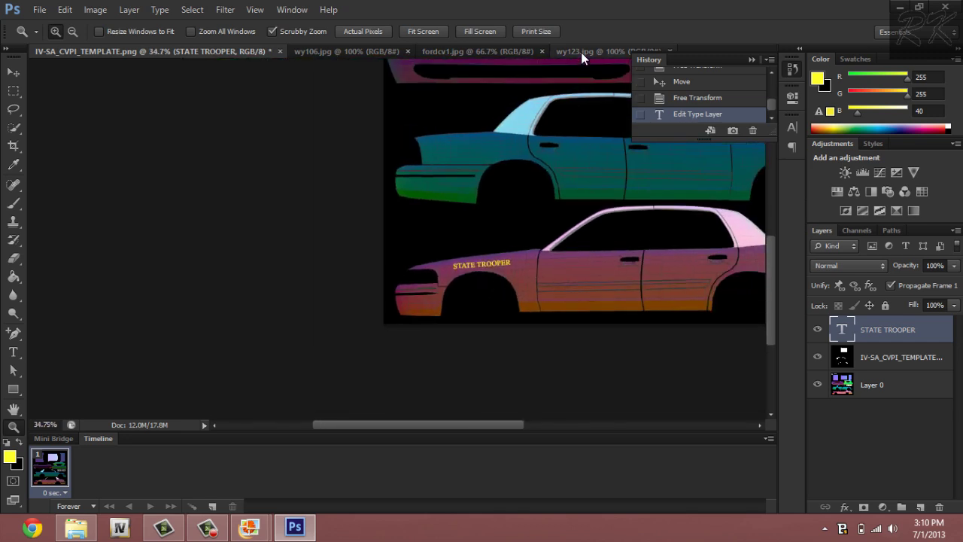
left_click_drag(635, 296, 497, 166)
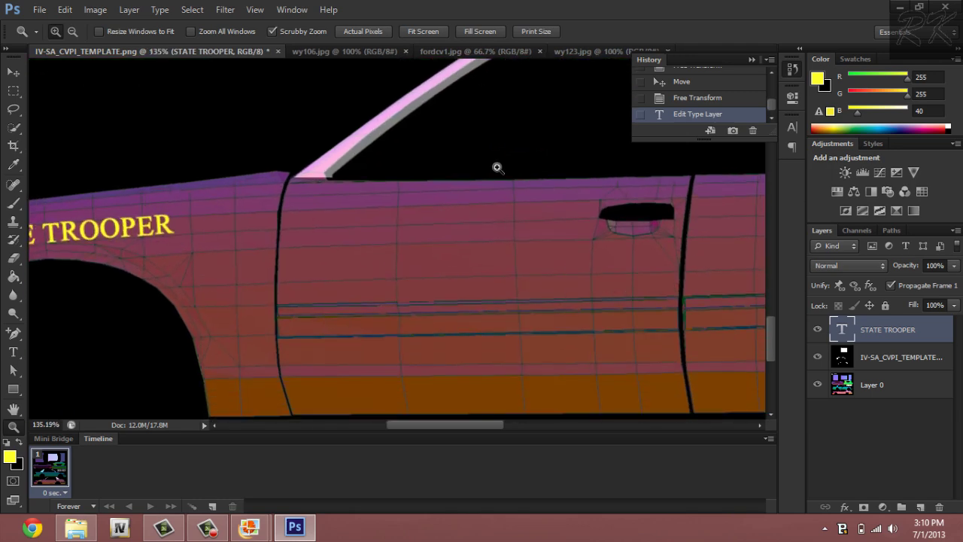
left_click(601, 52)
left_click_drag(329, 167, 301, 233)
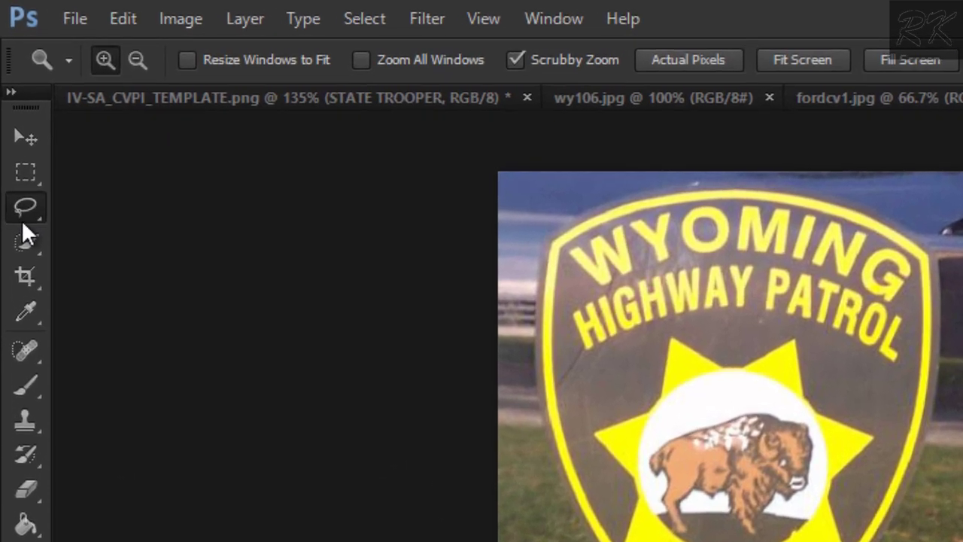
left_click(12, 114)
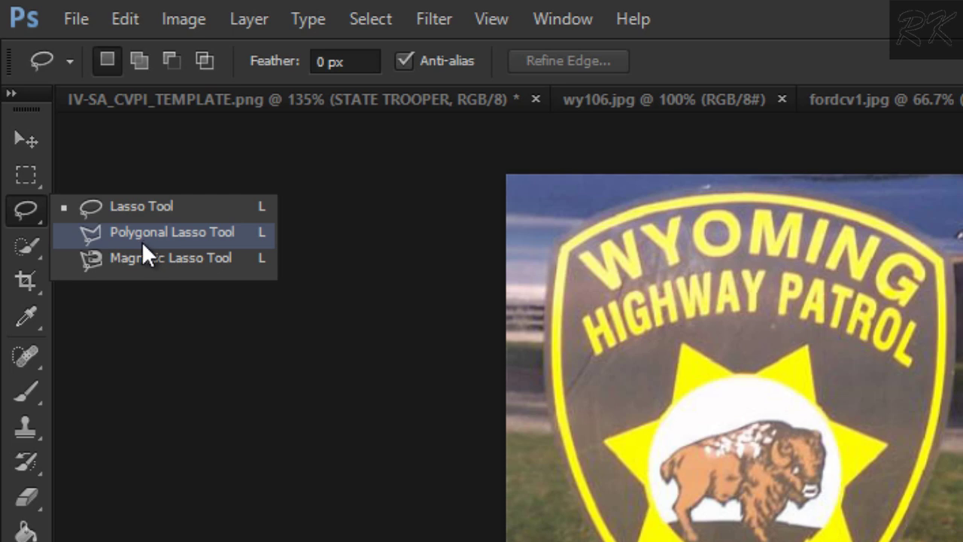
left_click(126, 274)
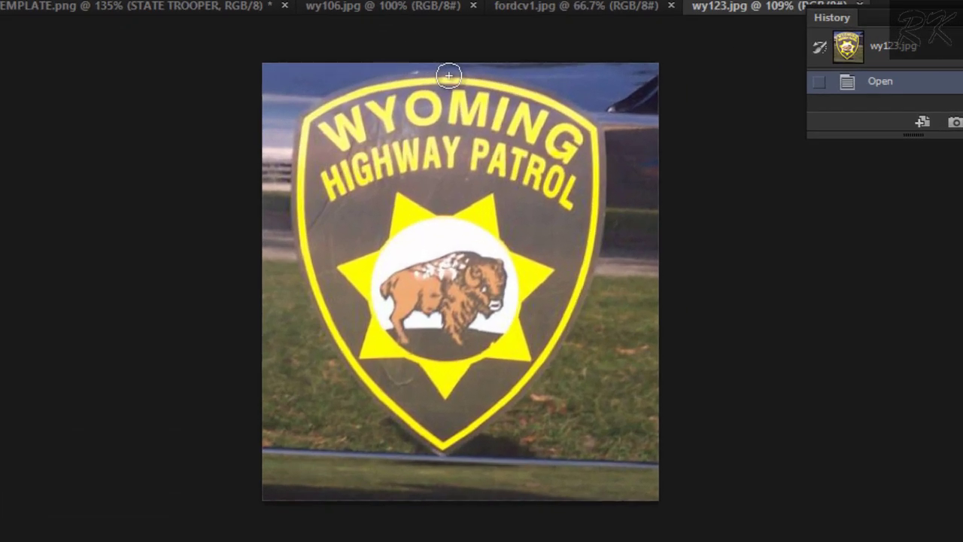
left_click(445, 76)
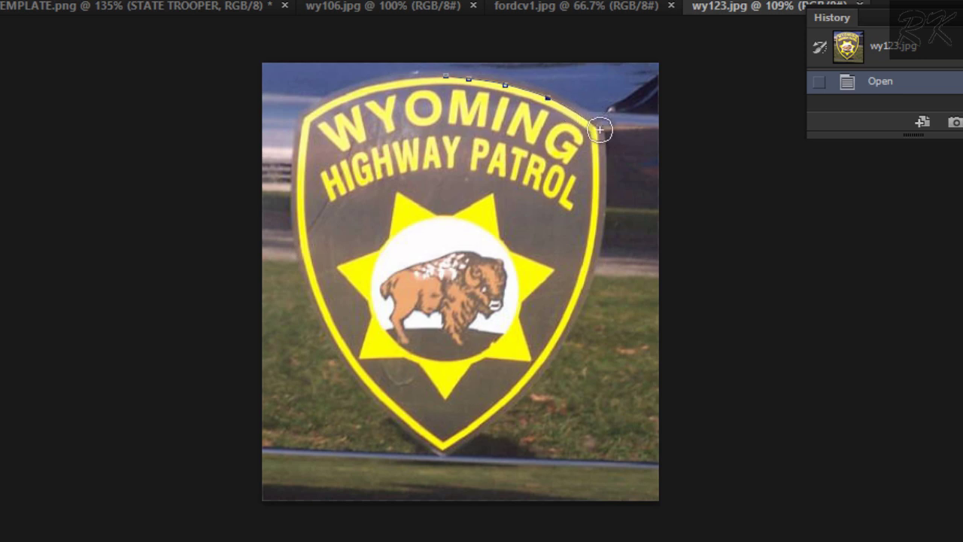
left_click(597, 128)
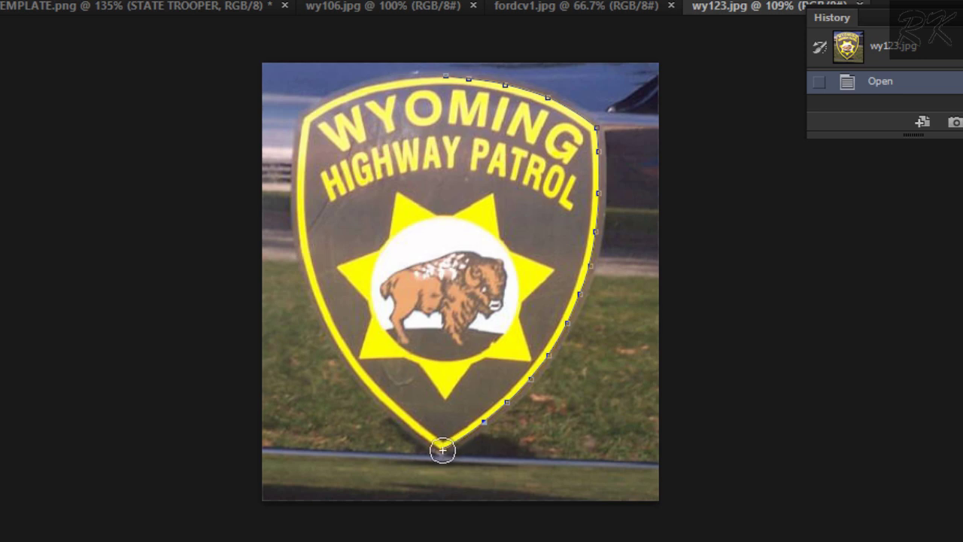
left_click(442, 450)
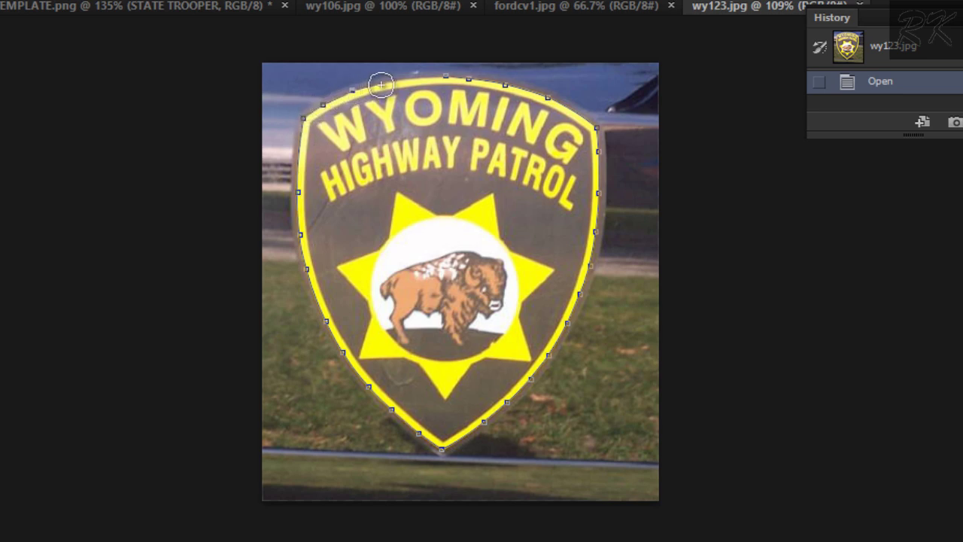
left_click(447, 76)
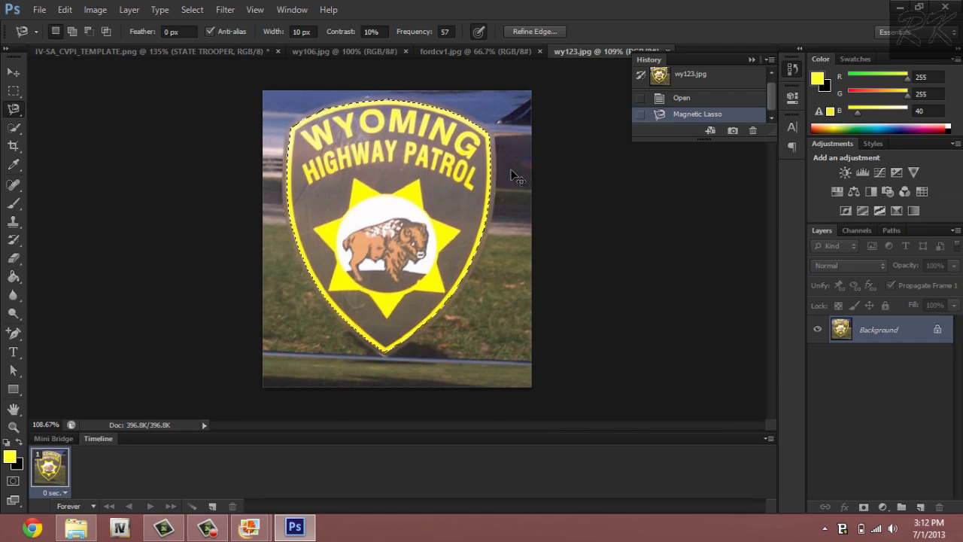
left_click(223, 52)
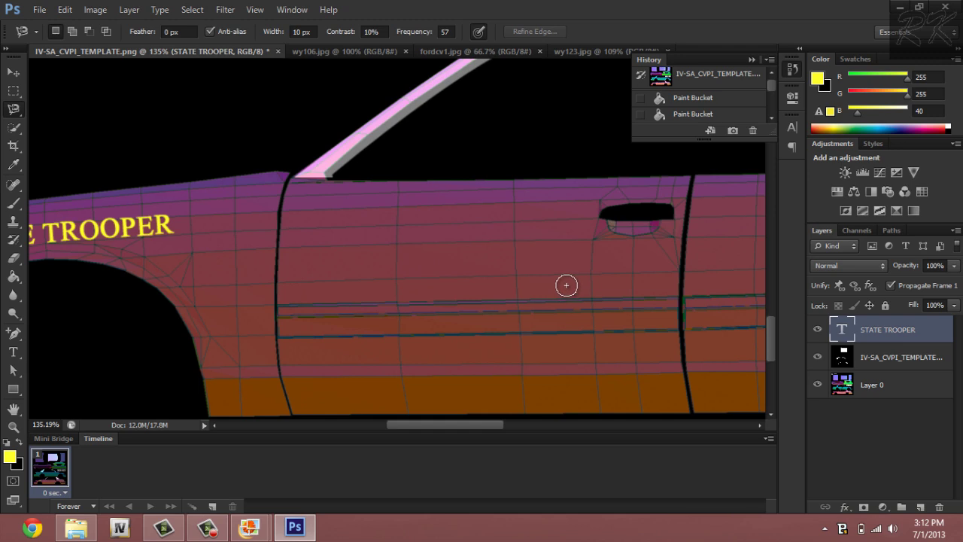
Paste the Wyoming Highway Patrol shield, scale it to about 33% by 32%, rotate it about -1.09° and place it on the lower car's front door.
key("ctrl+v")
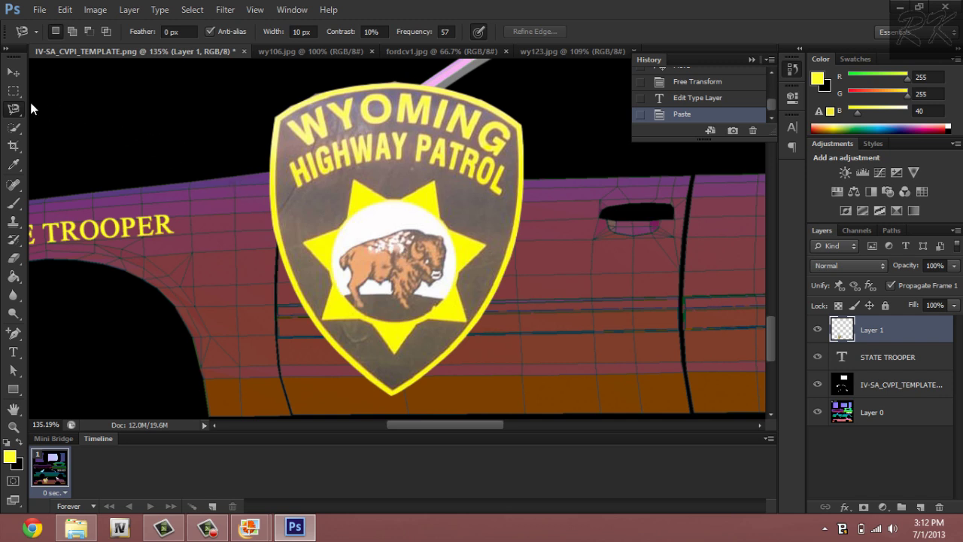
left_click(13, 73)
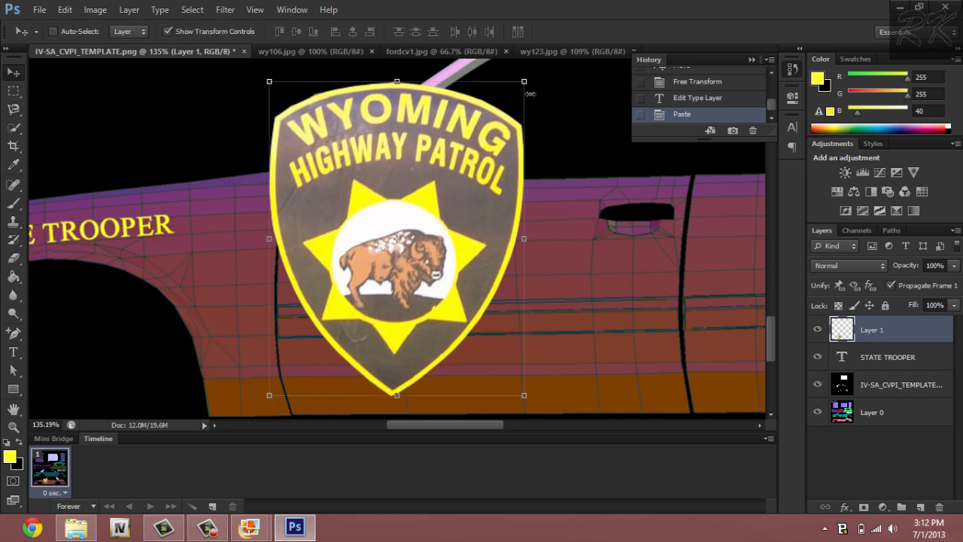
left_click_drag(530, 80, 361, 293)
left_click_drag(339, 344, 478, 267)
left_click_drag(501, 318, 504, 303)
mouse_move(502, 207)
left_mouse_down()
mouse_move(506, 194)
mouse_move(497, 199)
left_mouse_up()
left_click_drag(468, 261, 476, 260)
left_click_drag(516, 305, 519, 305)
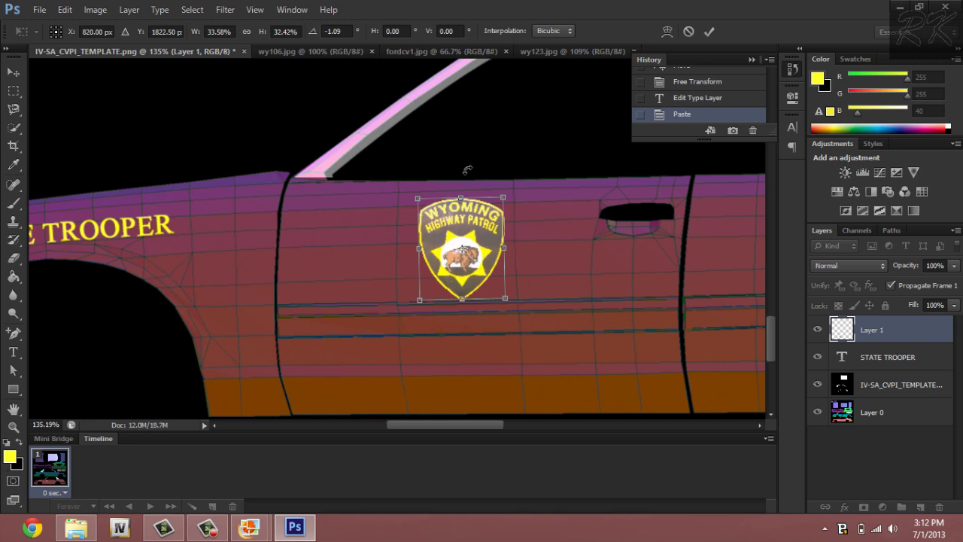
left_click(708, 32)
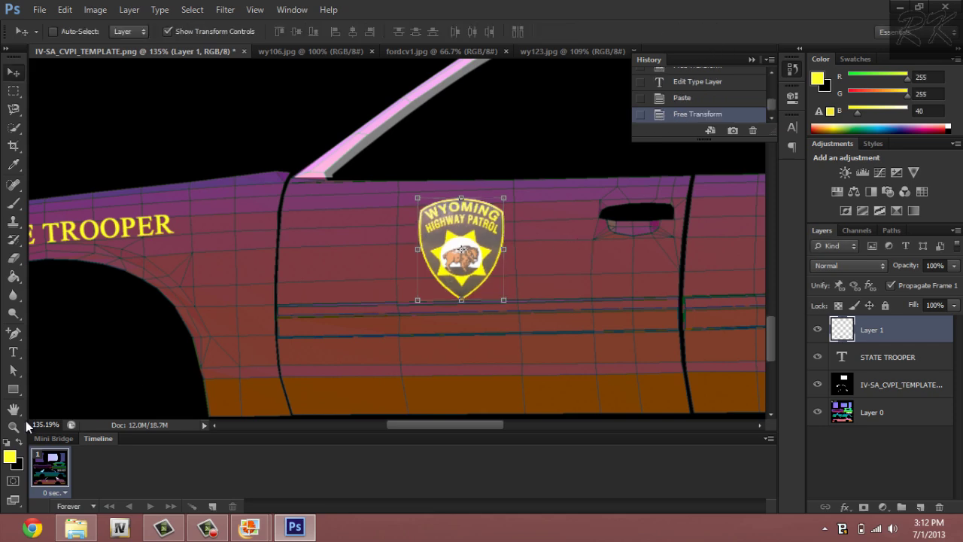
Nudge the shield slightly up and toward the front fender on the lower car's front door.
left_click(14, 426)
left_click_drag(501, 279, 420, 225)
left_click(12, 72)
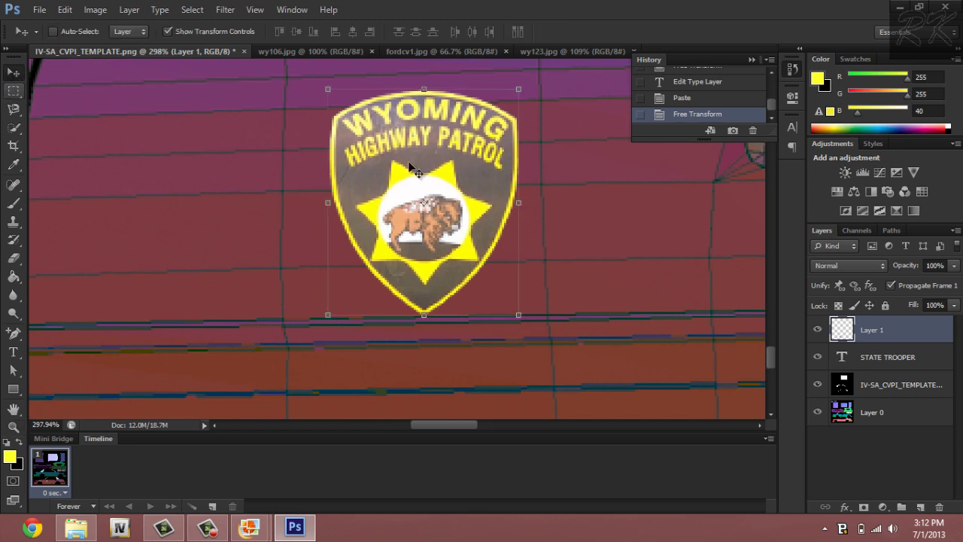
left_click_drag(502, 165, 492, 172)
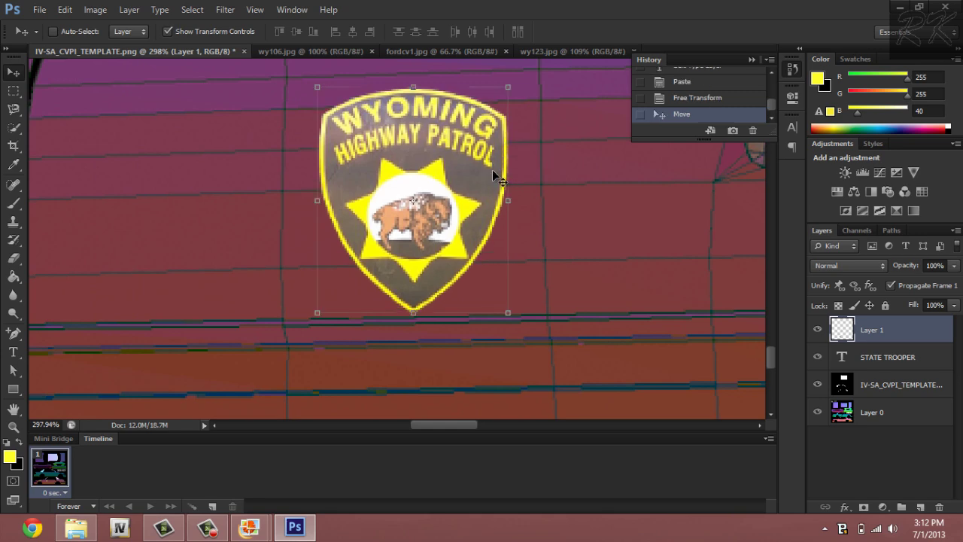
left_click(13, 426)
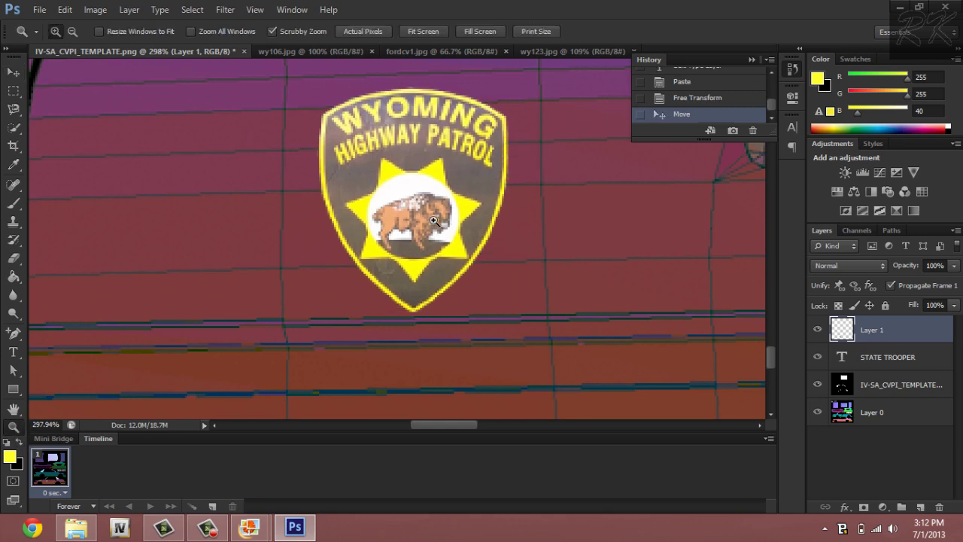
left_click_drag(434, 221, 297, 484)
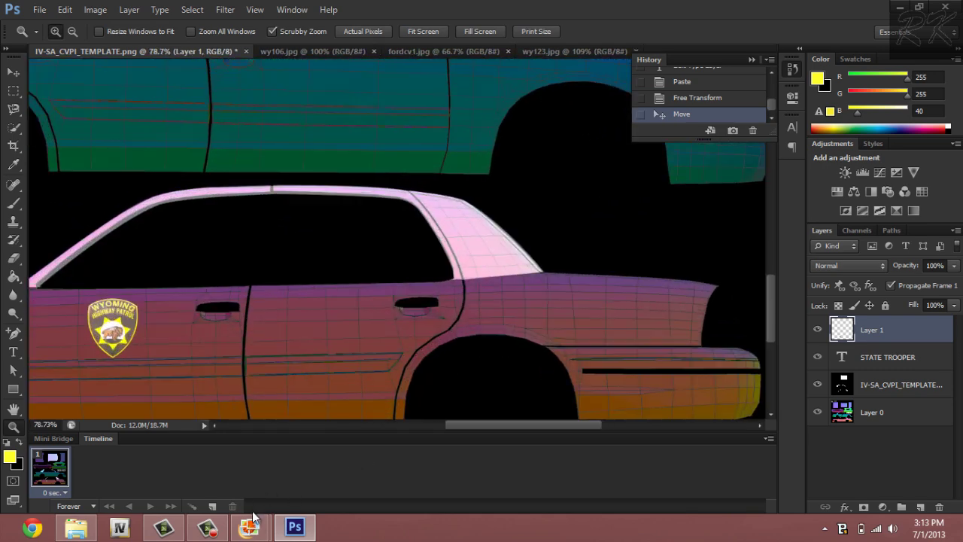
Examine the American flag decal near the rear side window in fordcv1.jpg and wy106.jpg, and return to the template.
left_click(433, 54)
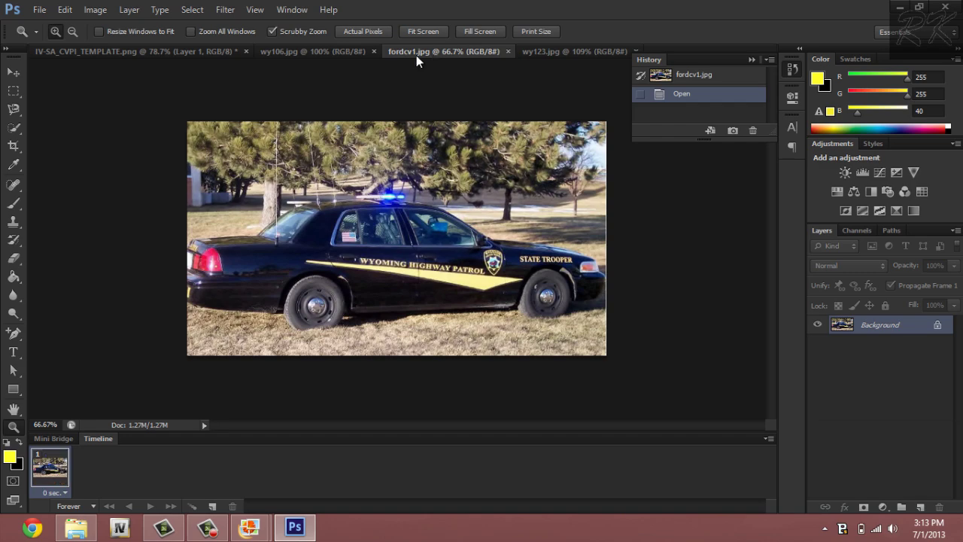
left_click_drag(342, 239, 390, 287)
left_click(343, 54)
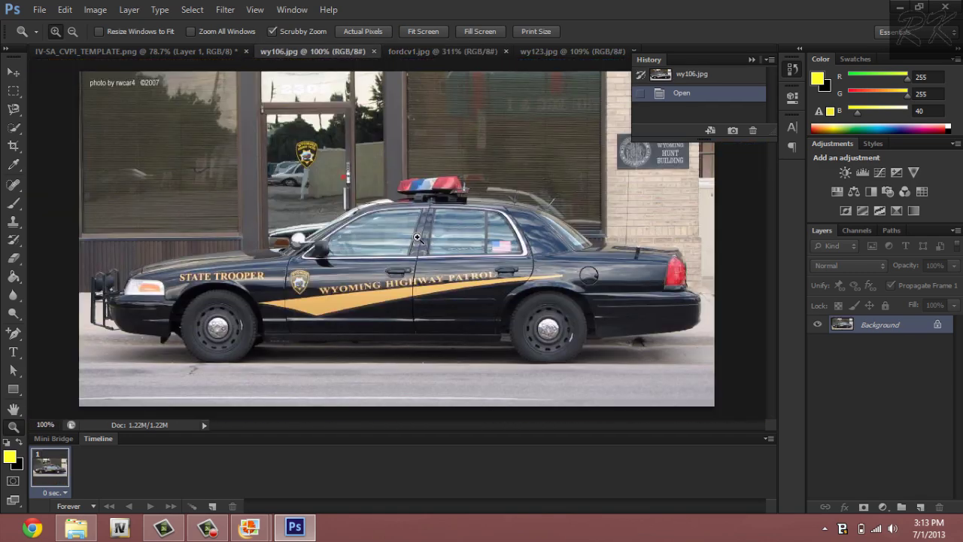
left_click_drag(472, 244, 482, 248)
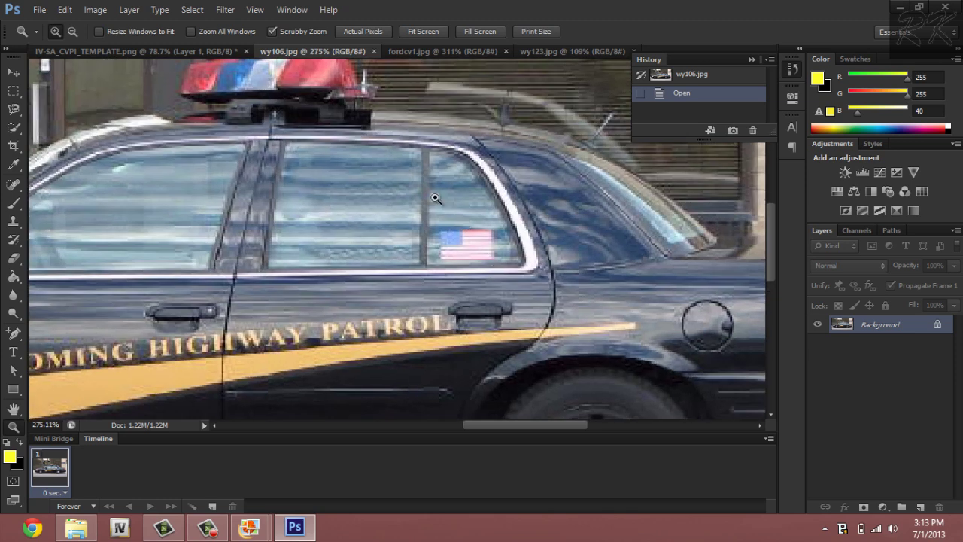
left_click(415, 52)
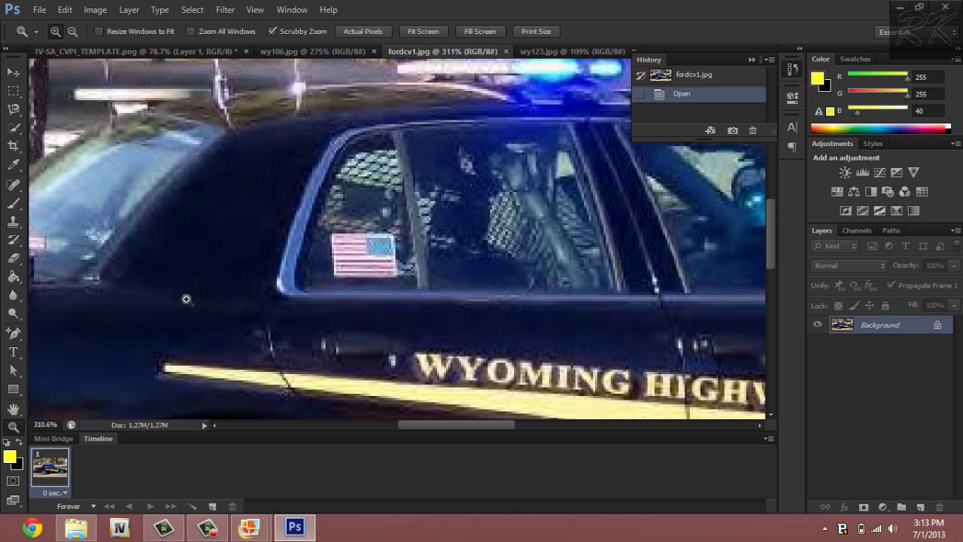
left_click(131, 51)
Open the Photoshop Utilities folder on the desktop and look for the American flag image.
left_click(301, 529)
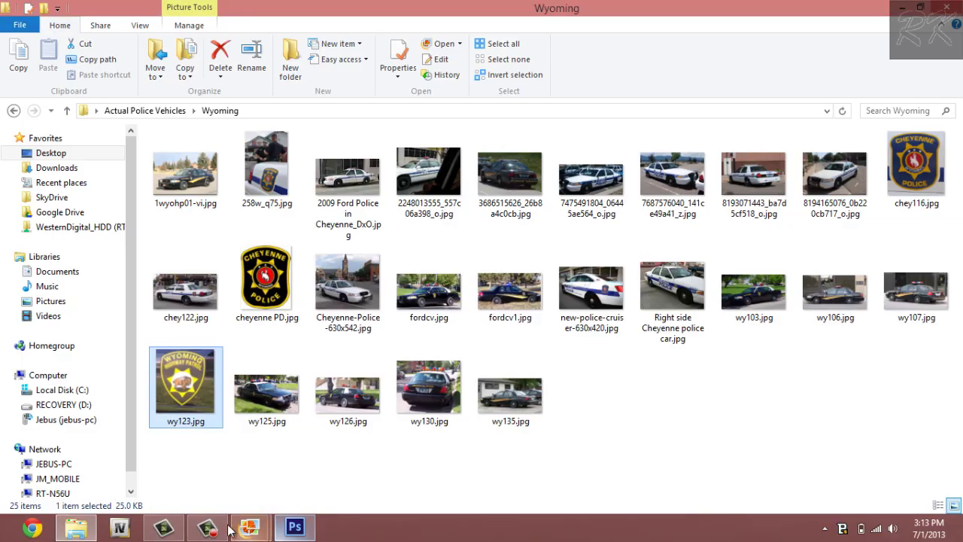
left_click(900, 9)
left_click(899, 9)
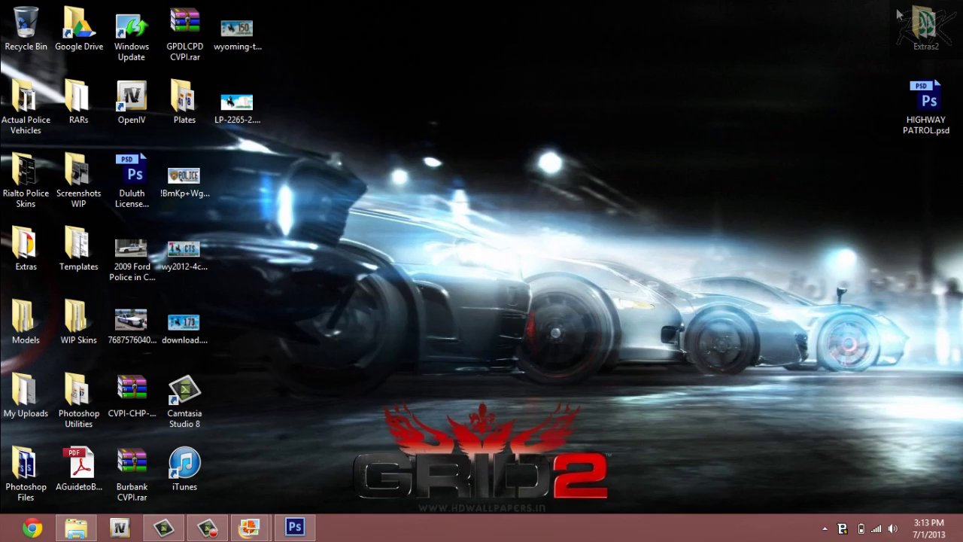
double_click(86, 410)
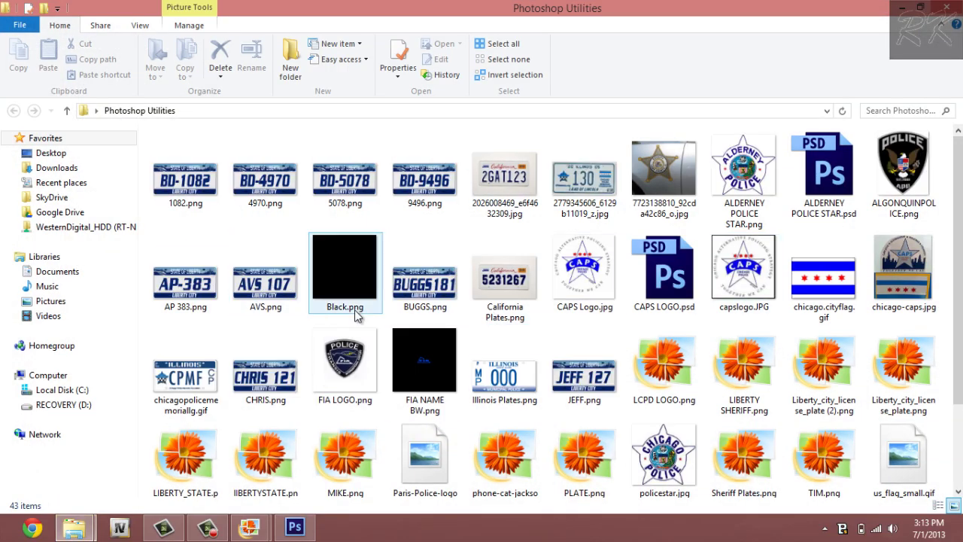
scroll(766, 325, "down", 3)
scroll(342, 286, "up", 3)
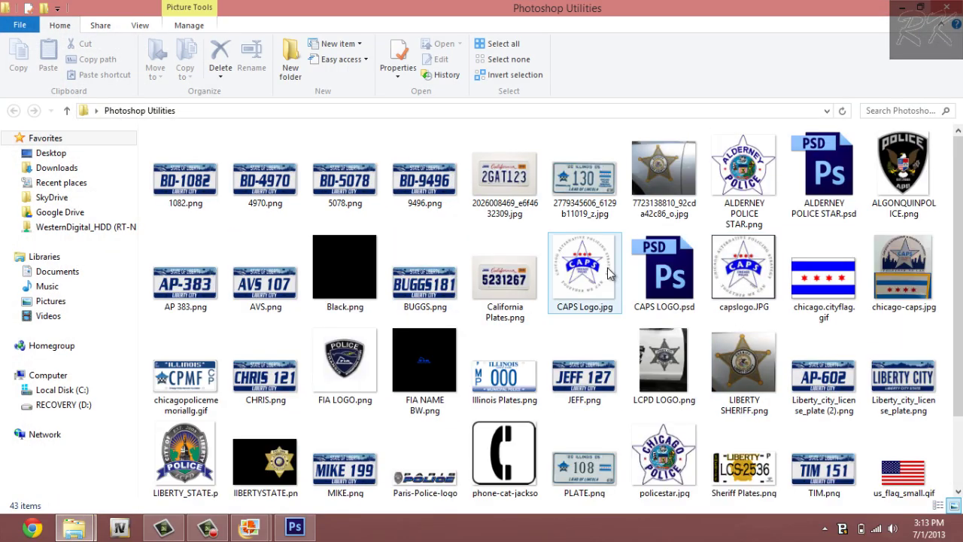
scroll(760, 404, "down", 2)
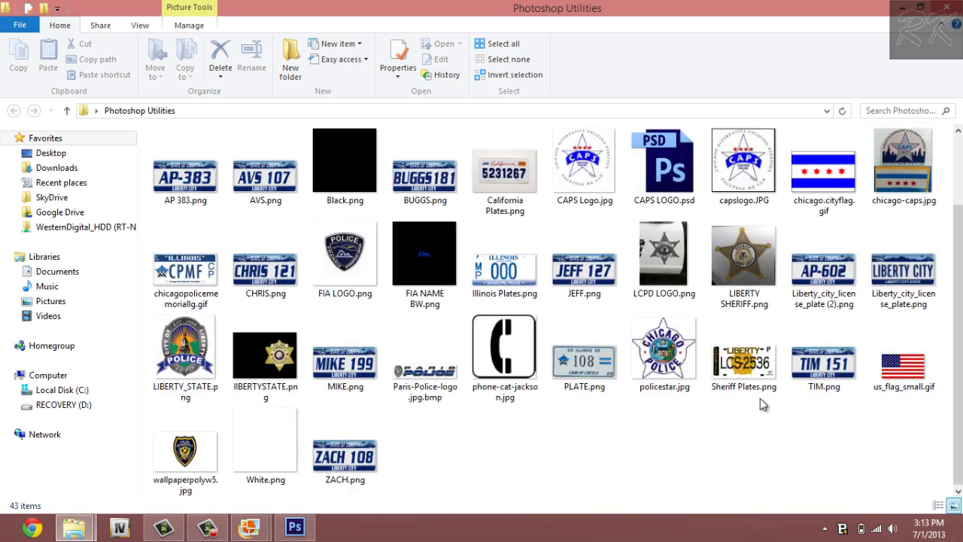
Place us_flag_small.gif into the template document on the lower car's rear roof pillar.
left_click_drag(910, 364, 256, 391)
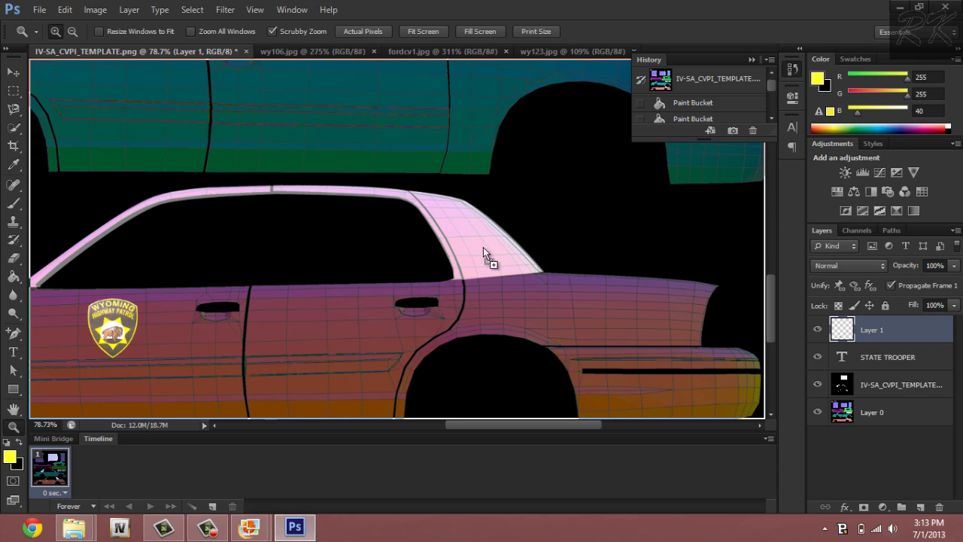
left_click_drag(485, 257, 484, 254)
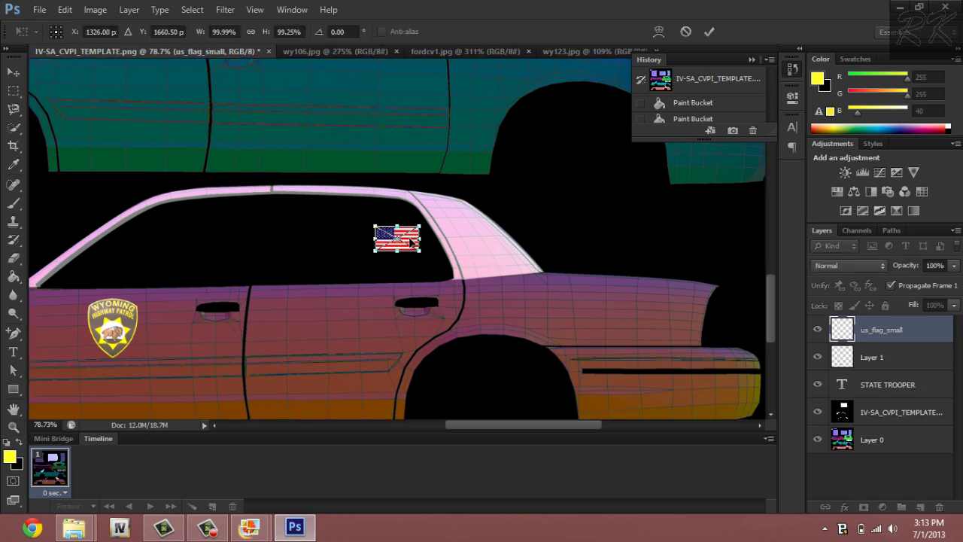
left_click_drag(410, 242, 509, 251)
left_click(708, 32)
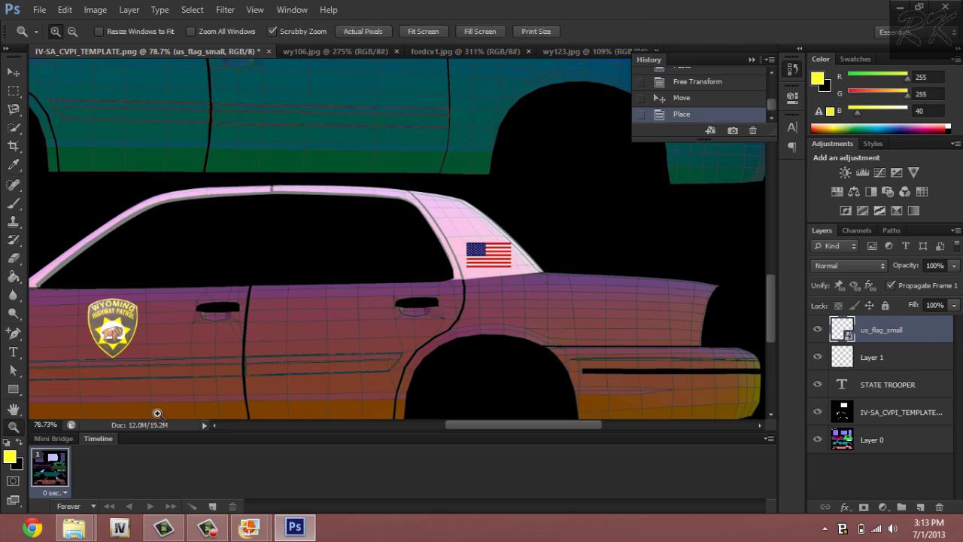
Scale the flag down to 76.25% width and 88.89% height on the rear roof pillar.
scroll(481, 285, "up", 10)
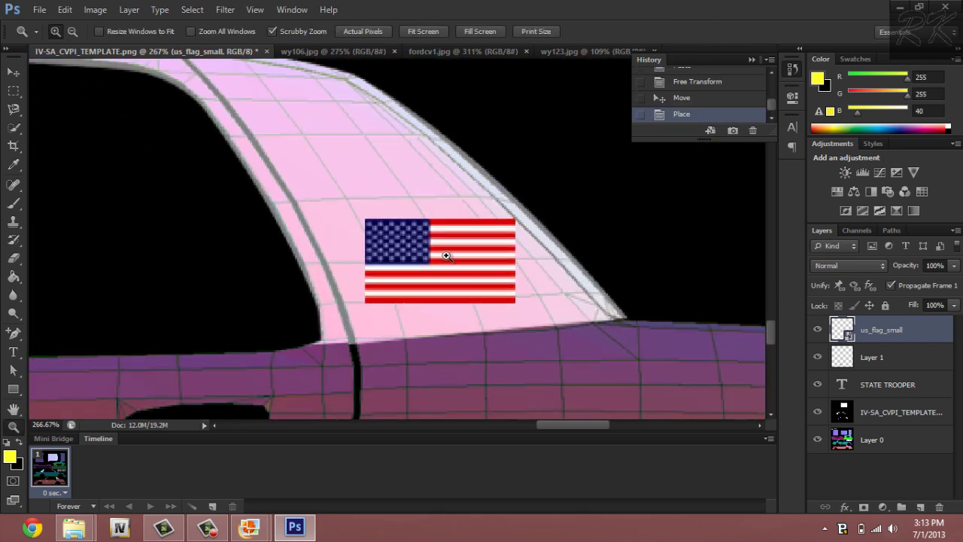
key("v")
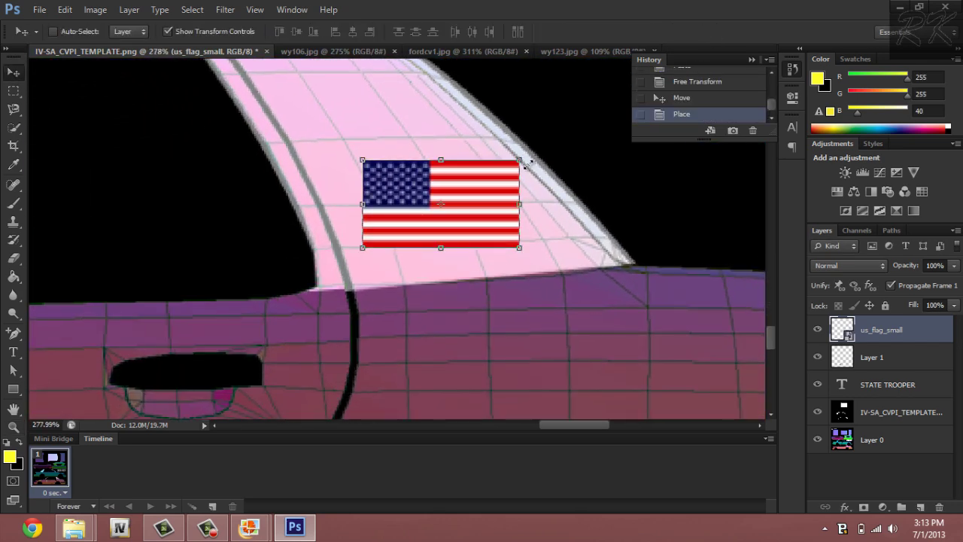
key("ctrl+t")
left_click_drag(520, 161, 489, 169)
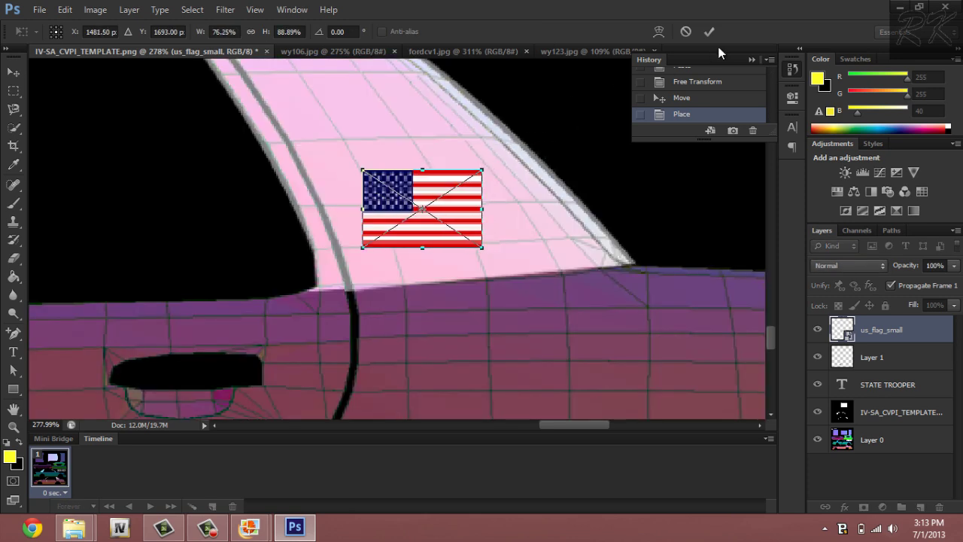
left_click(707, 33)
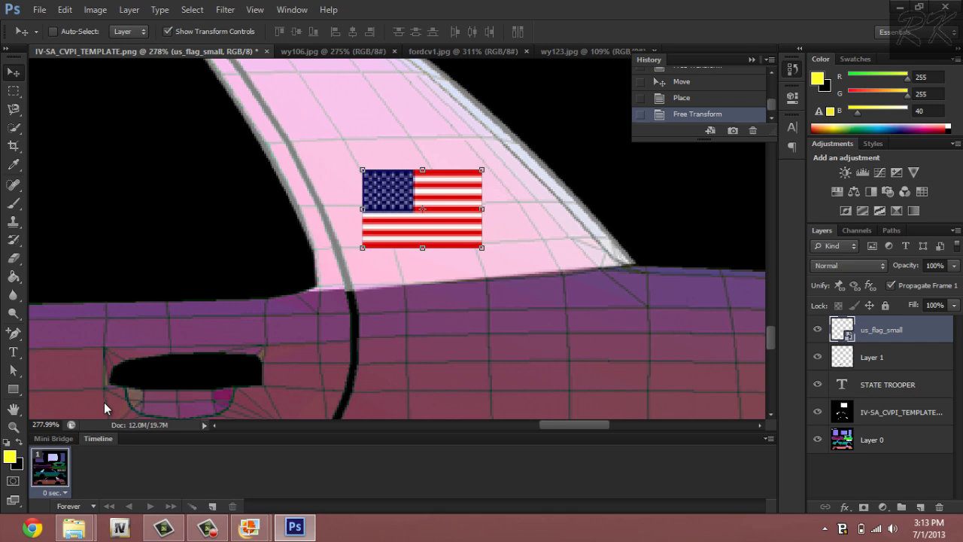
Raise the black-and-white template layer's opacity to 100% to preview the lettering, shield and flag on solid paint.
left_click(13, 427)
left_click_drag(407, 221, 308, 324)
left_click_drag(422, 241, 344, 279)
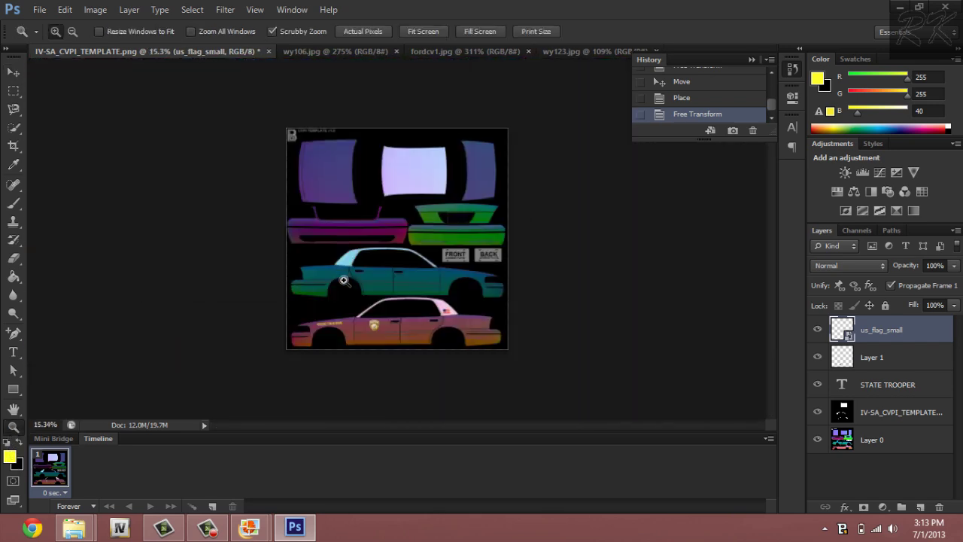
left_click_drag(381, 324, 412, 344)
left_click(357, 326)
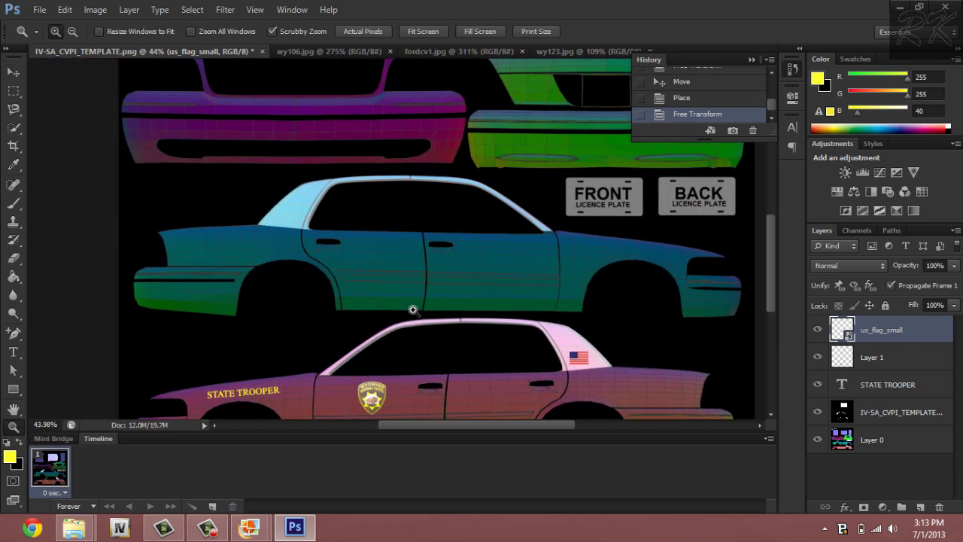
left_click_drag(412, 309, 365, 293)
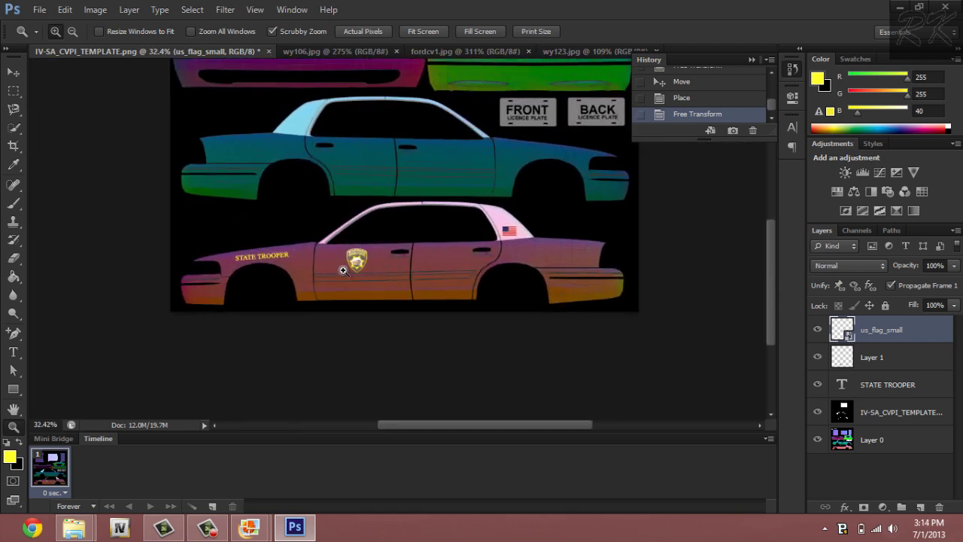
left_click(896, 414)
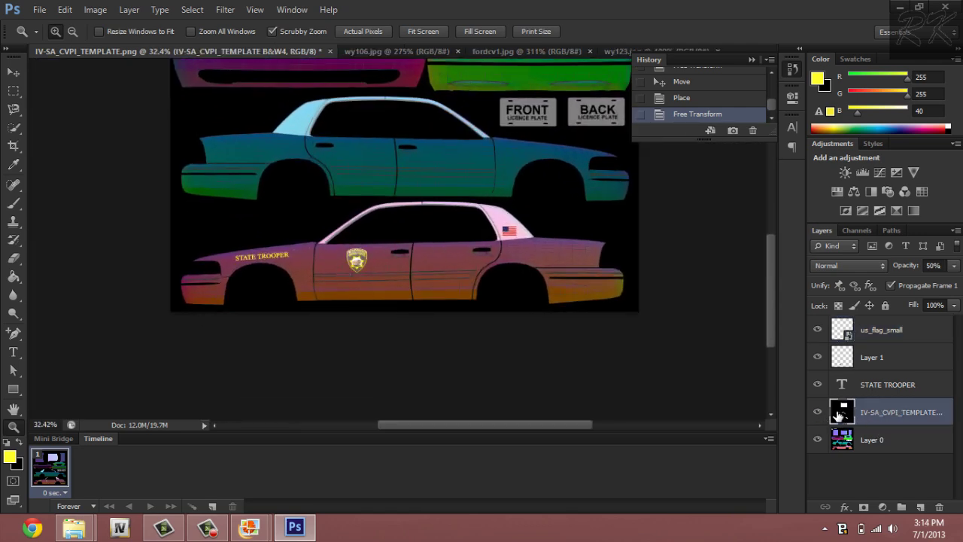
left_click(953, 266)
left_click(785, 275)
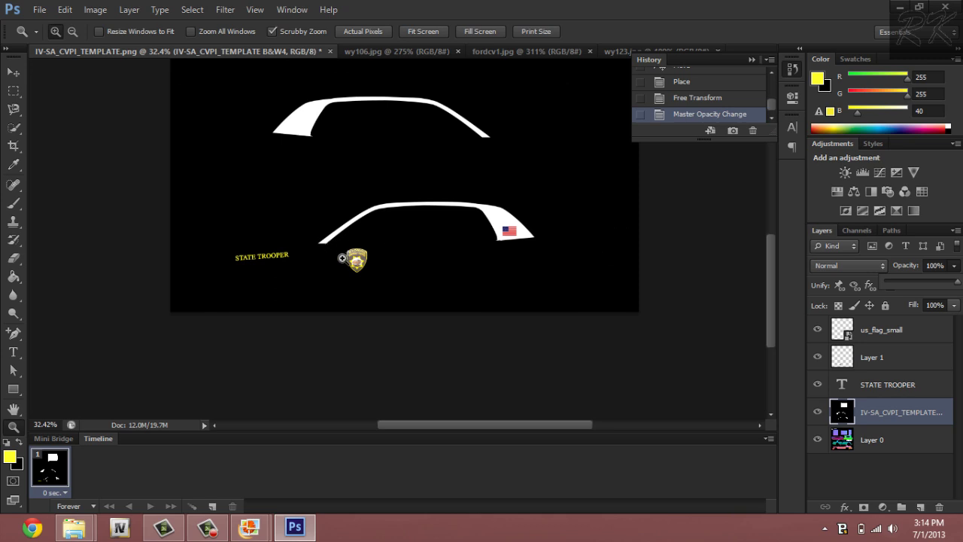
left_click_drag(342, 258, 425, 245)
Set the black-and-white template layer's opacity to 58%.
left_click(954, 265)
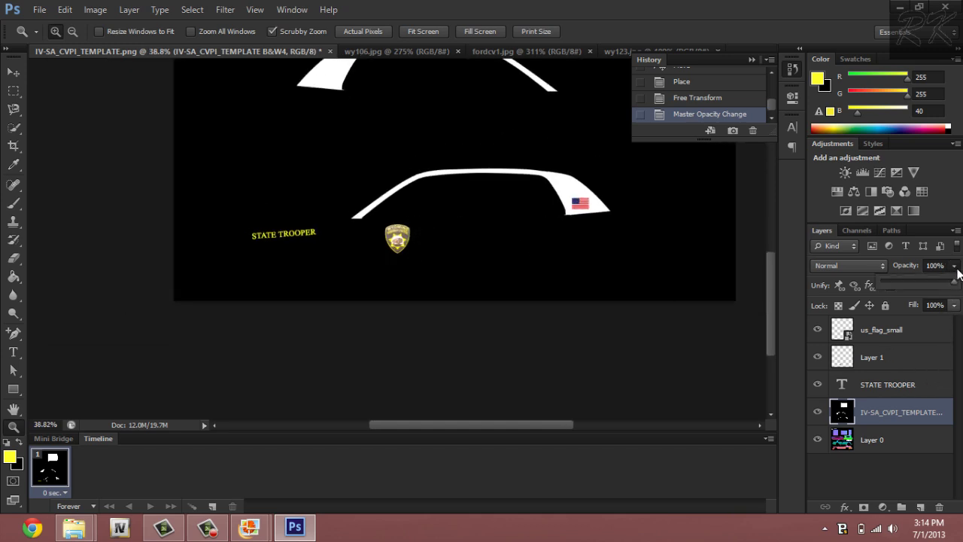
left_click(926, 287)
scroll(588, 231, "up", 4)
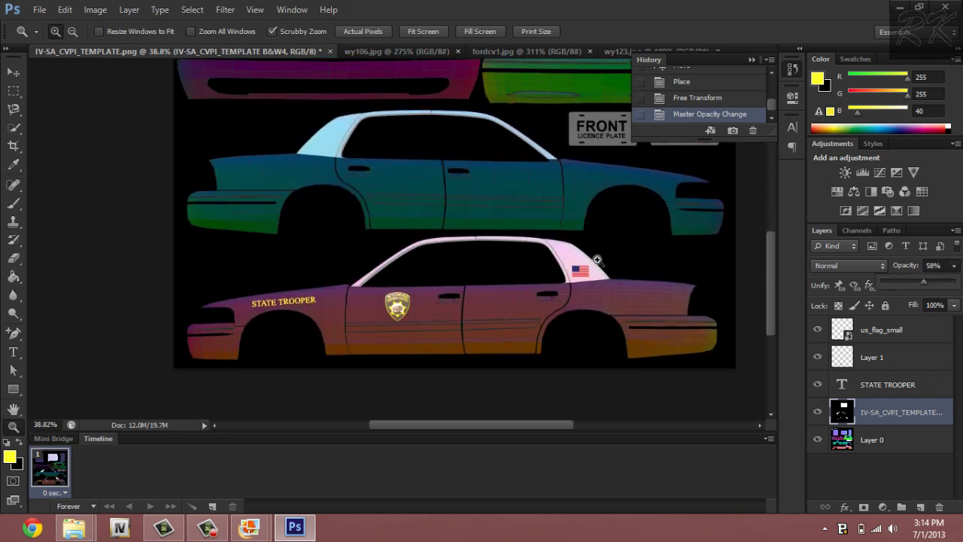
left_click(359, 322)
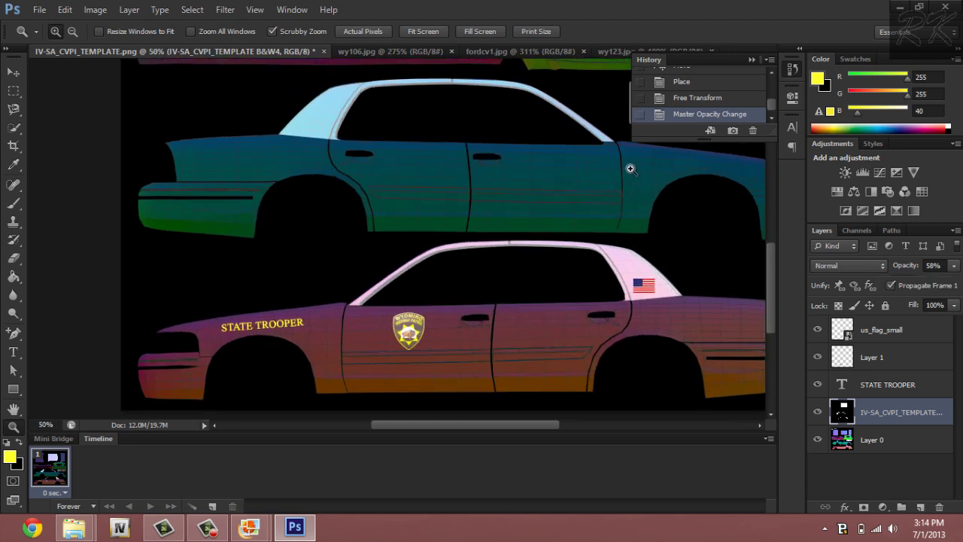
left_click_drag(294, 379, 217, 381)
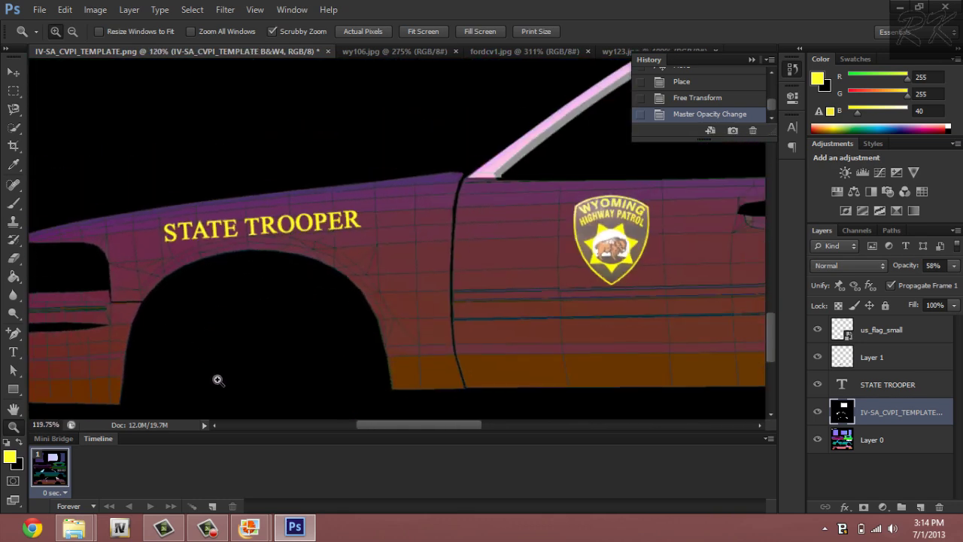
Switch to Windows Live Photo Gallery and bring up wy125.jpg to check the patrol car's side markings.
left_click(246, 535)
left_click(298, 476)
left_click(252, 530)
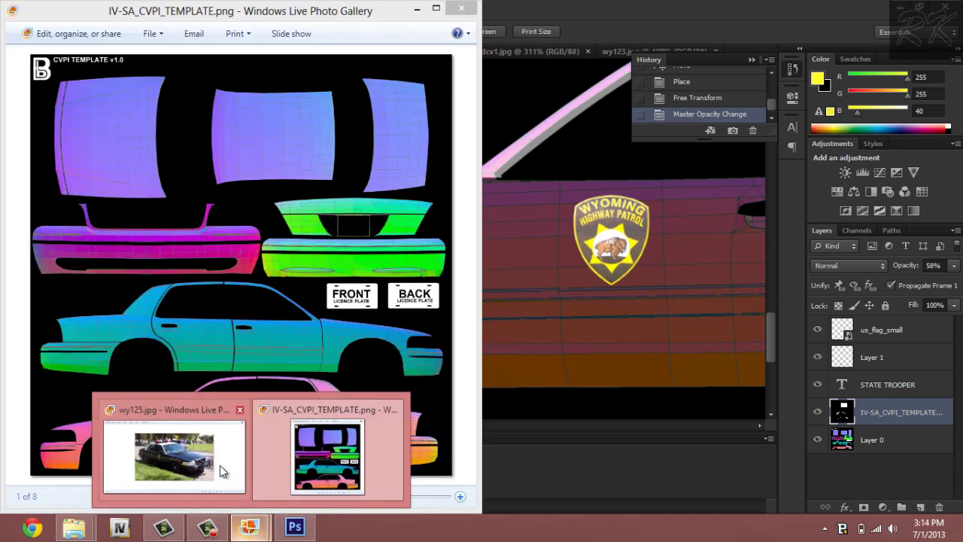
left_click(220, 465)
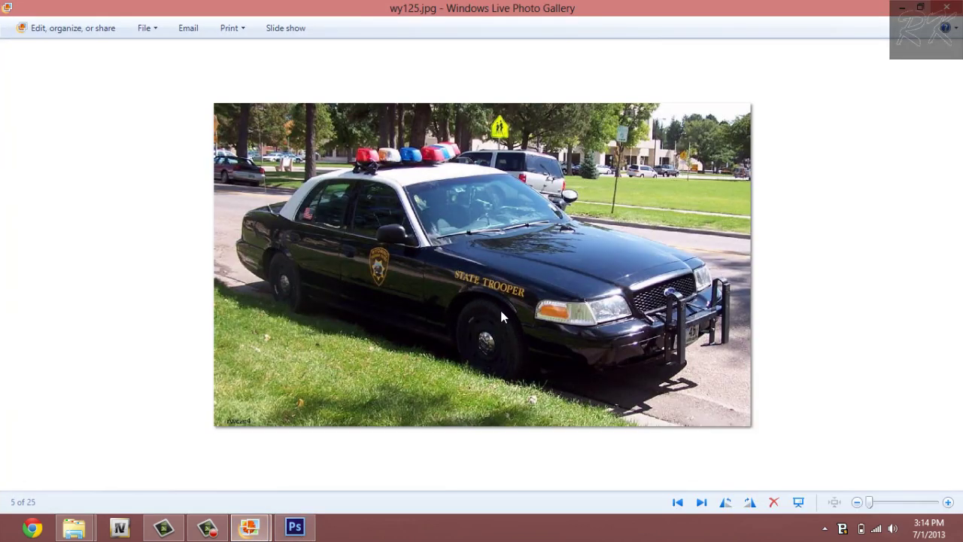
Browse back through the reference photos to wy106.jpg to check where the patrol car's side markings sit.
key("Left")
key("Left")
key("Left")
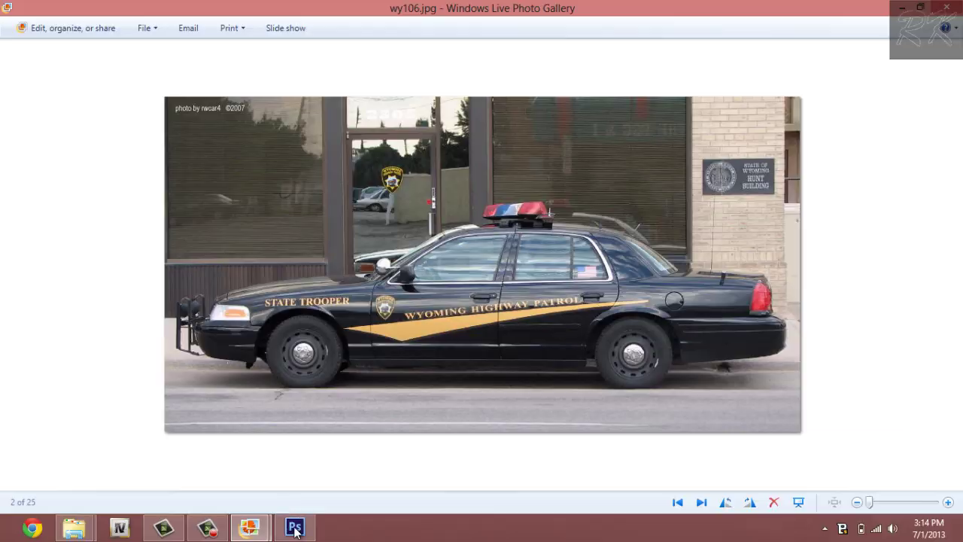
Switch to Photoshop and shift the STATE TROOPER lettering slightly toward the headlight on the lower car's front fender.
left_click(294, 526)
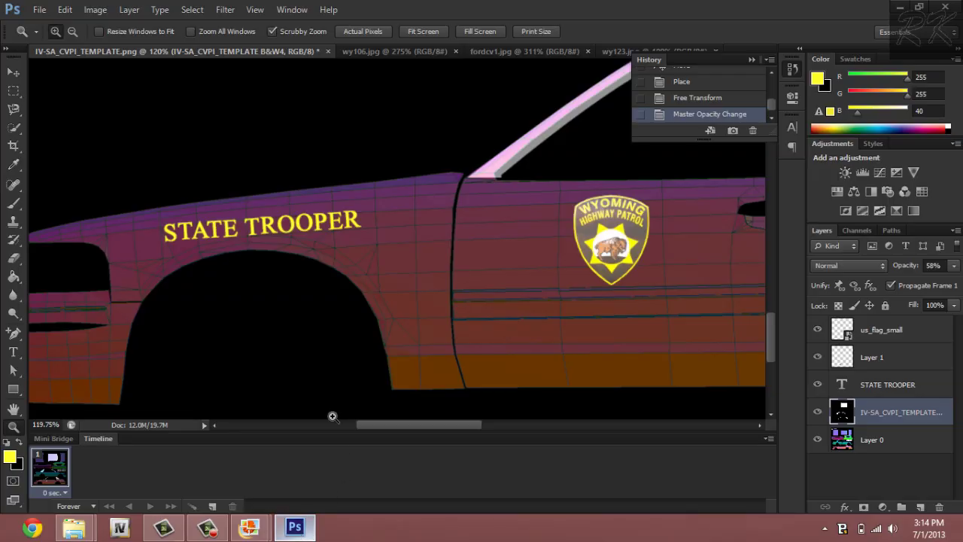
left_click(161, 245)
left_click(13, 72)
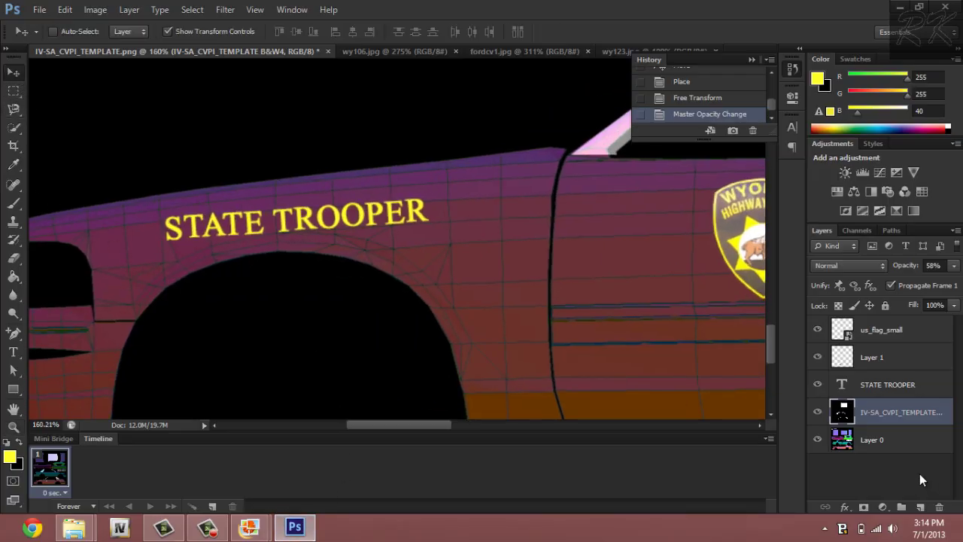
left_click(865, 391)
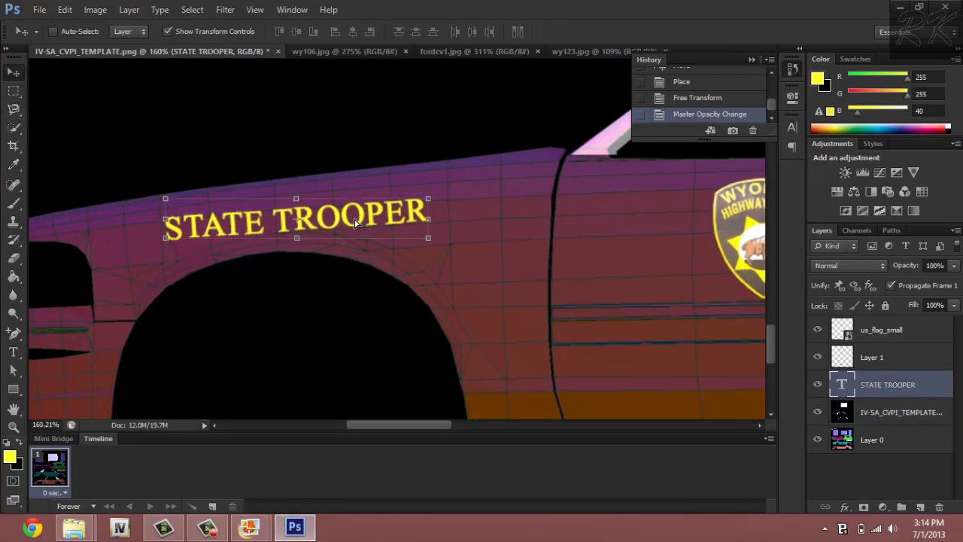
left_click_drag(355, 223, 346, 228)
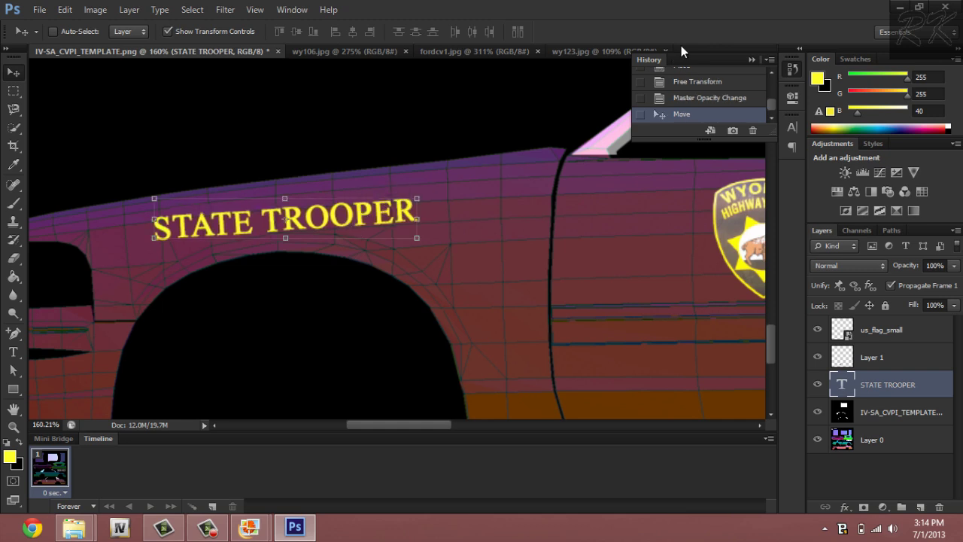
Duplicate the STATE TROOPER, shield and flag layers within IV-SA_CVPI_TEMPLATE.png and move the copies up onto the upper car side.
left_click(14, 425)
scroll(437, 263, "down", 10)
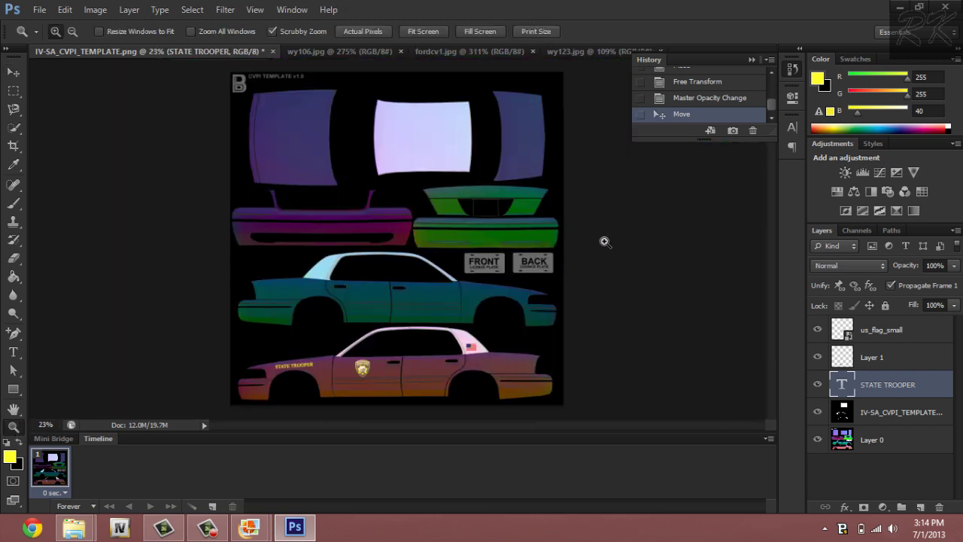
scroll(483, 299, "up", 5)
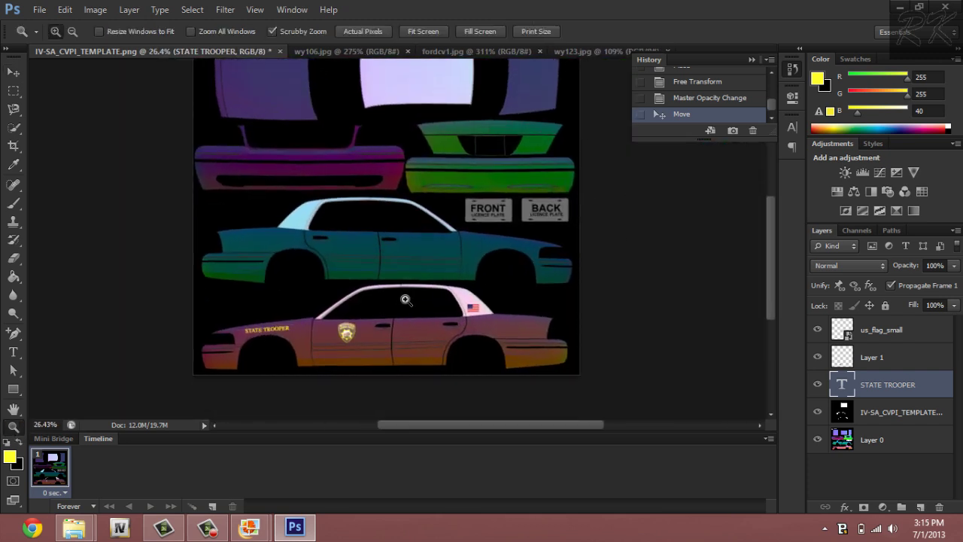
left_click(895, 359)
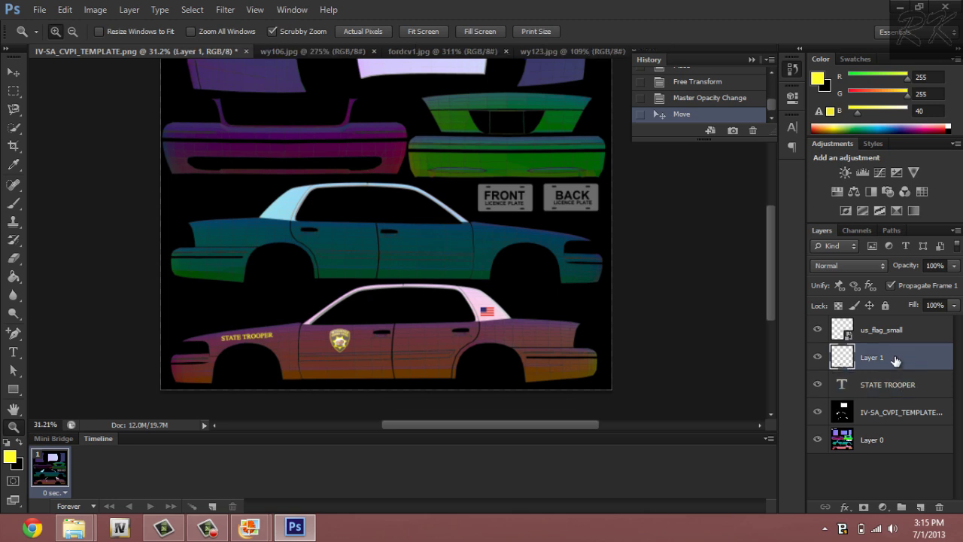
left_click(878, 394)
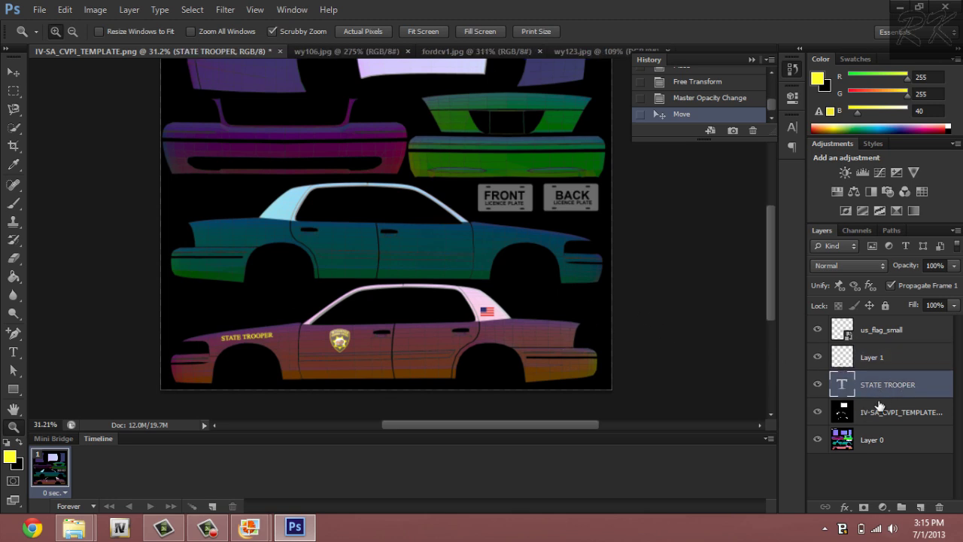
left_click(891, 363, "ctrl")
left_click(895, 336, "ctrl")
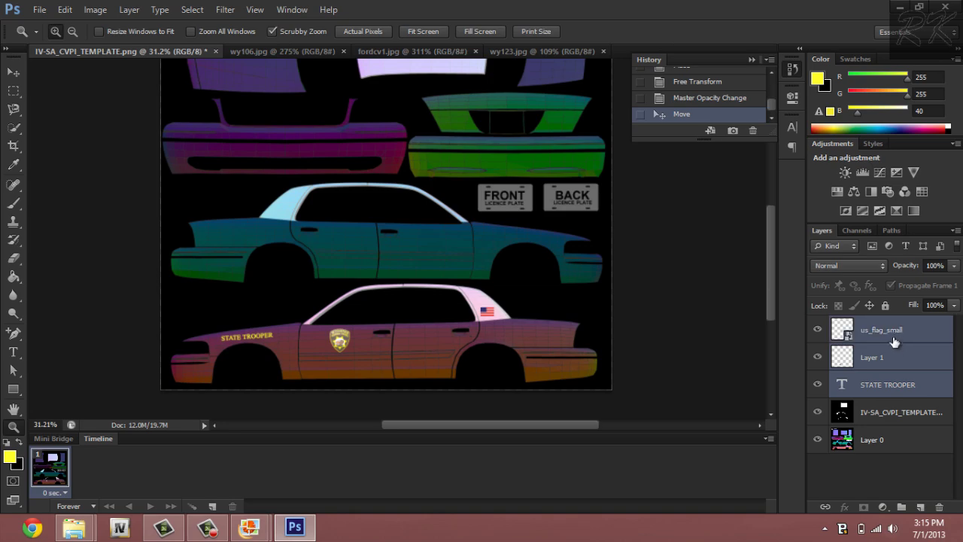
right_click(894, 339)
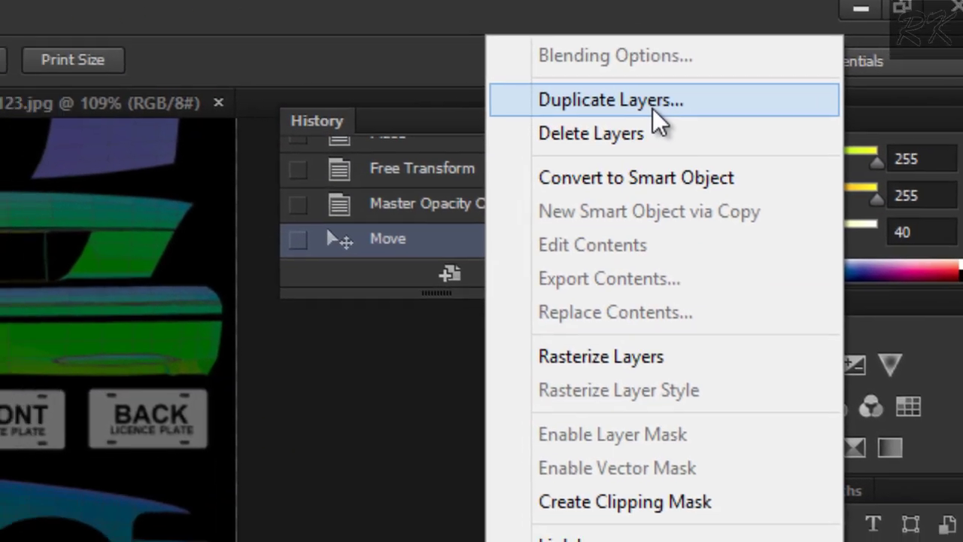
left_click(653, 107)
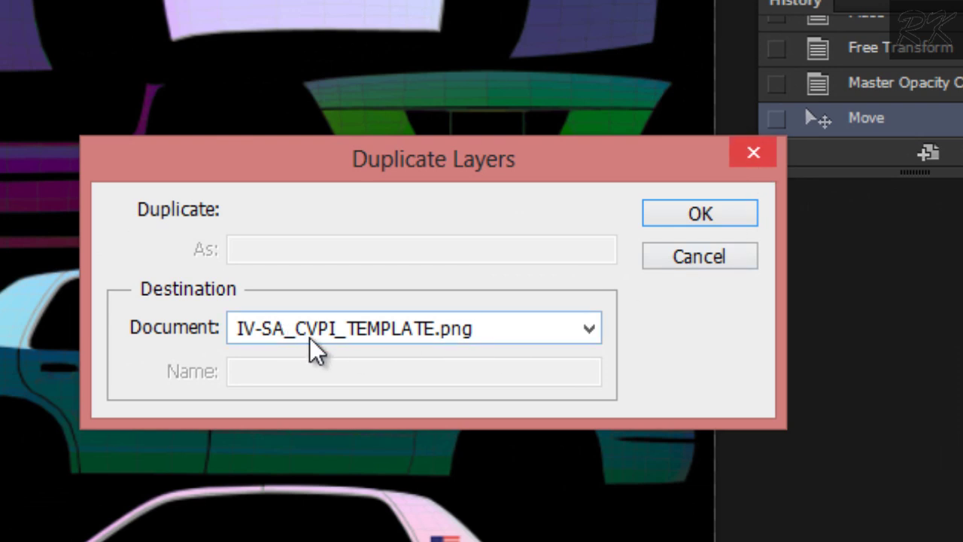
left_click(392, 337)
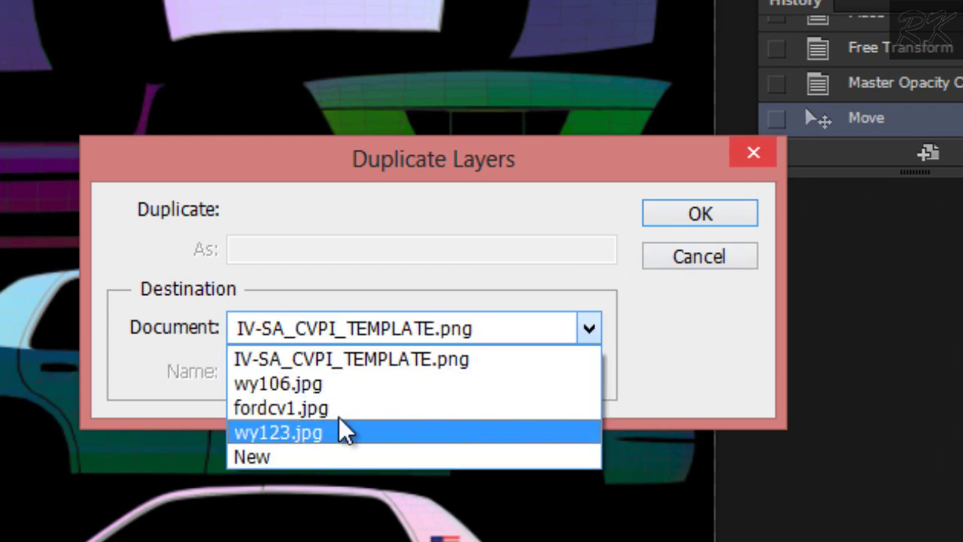
left_click(646, 337)
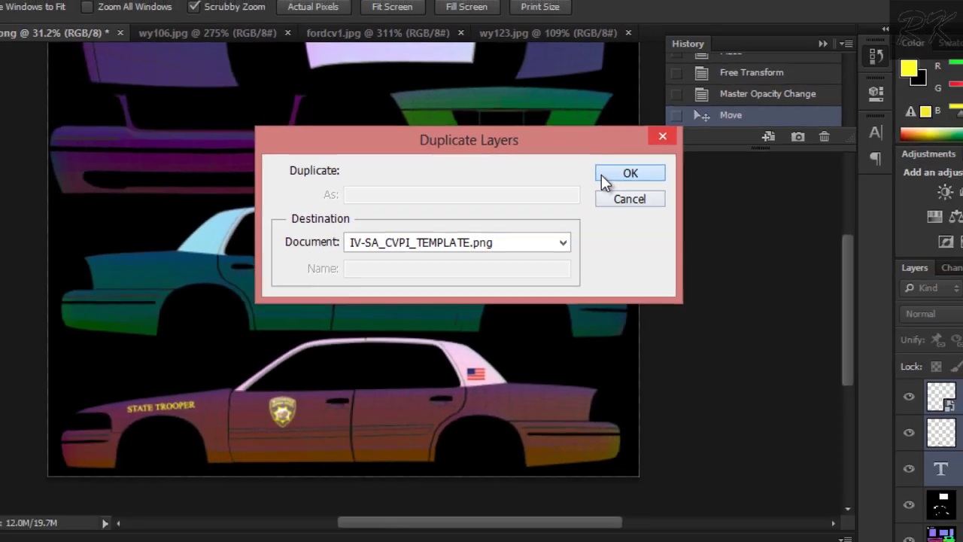
left_click(699, 214)
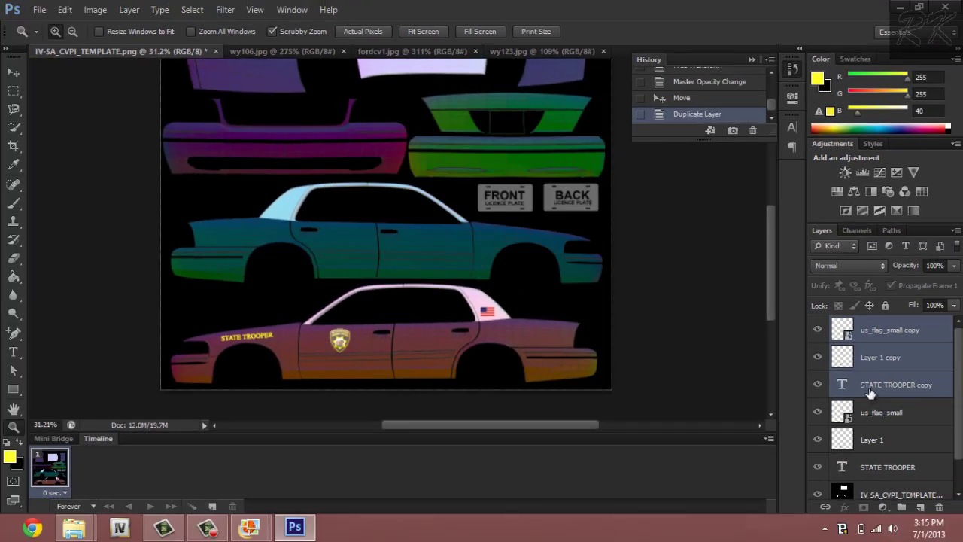
left_click(14, 73)
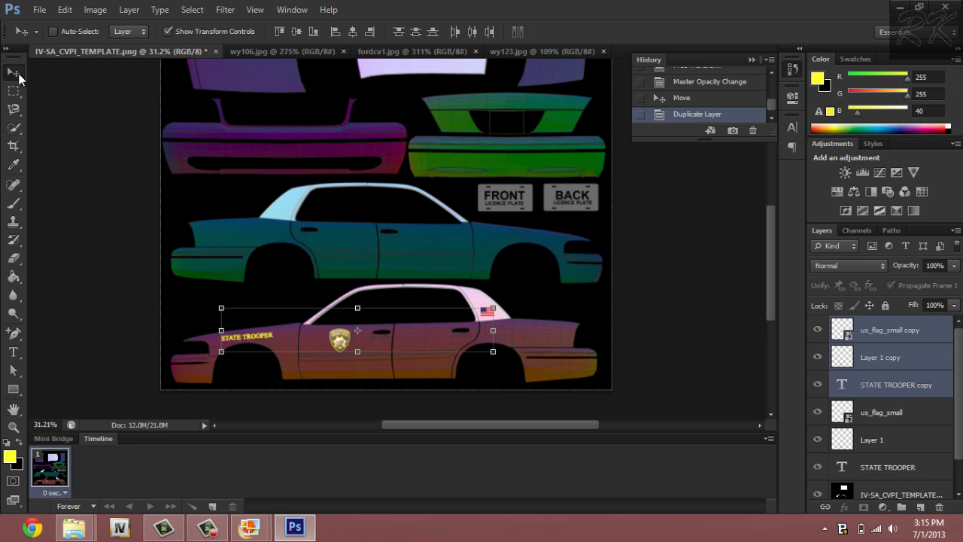
left_click_drag(329, 345, 331, 248)
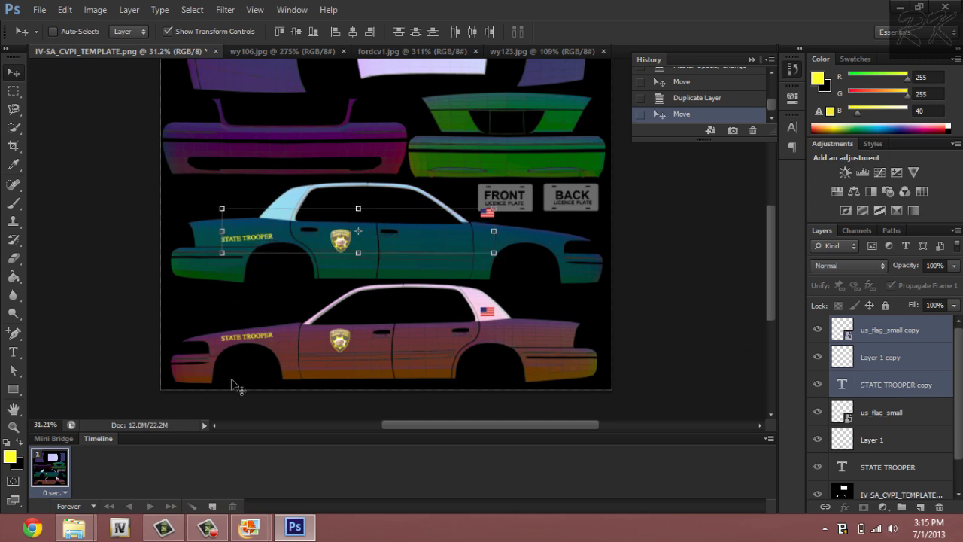
Move the copied shield from the rear door to the front door of the upper car side.
left_click(13, 426)
left_click_drag(331, 245, 594, 273)
left_click(629, 268)
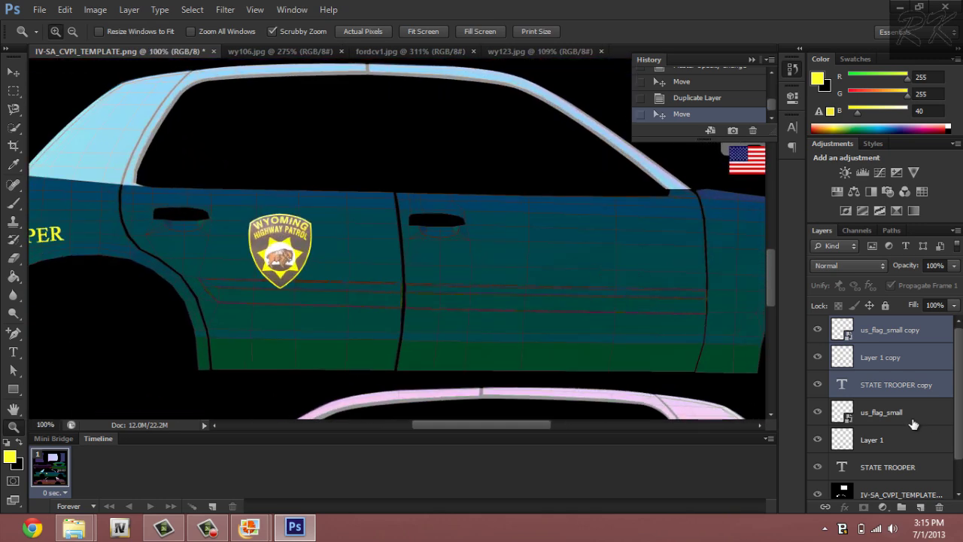
left_click(896, 367)
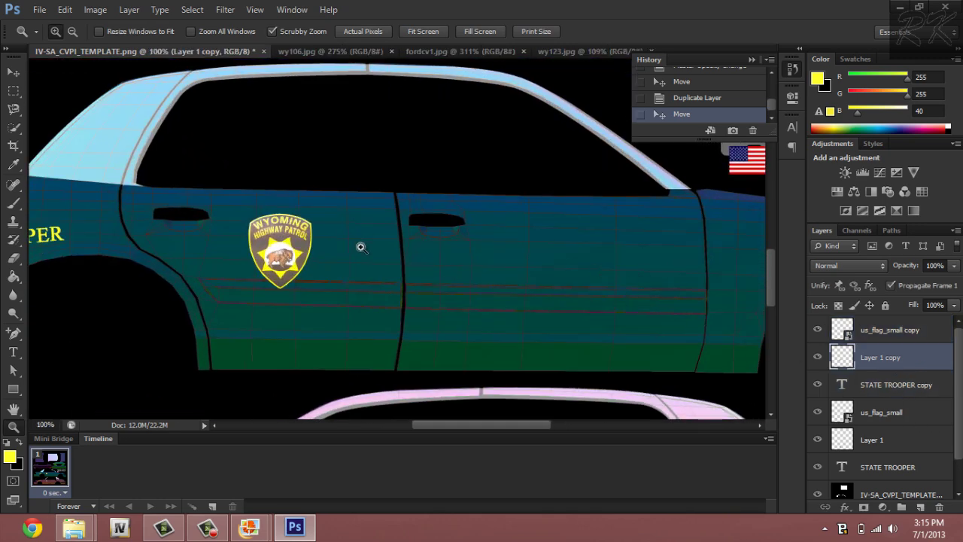
left_click_drag(360, 247, 380, 263)
key("v")
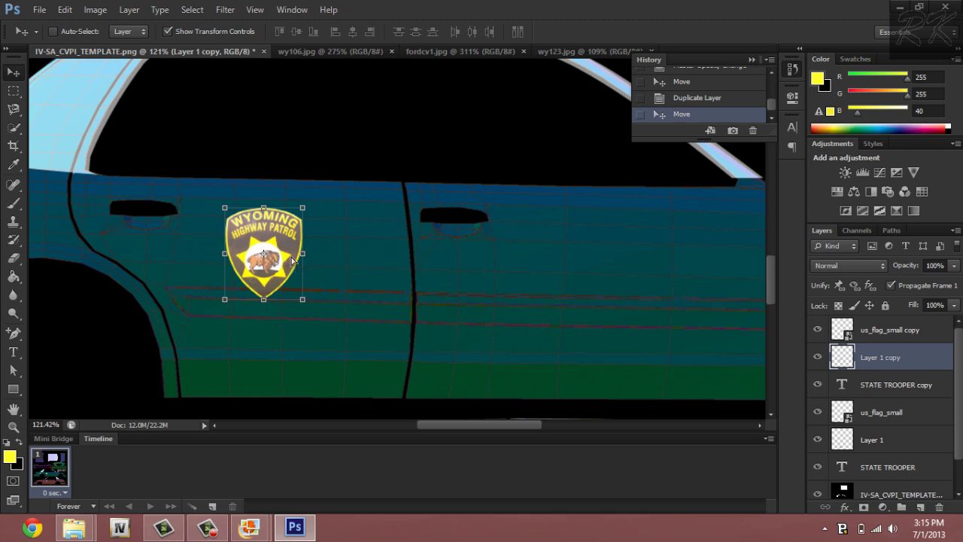
left_click_drag(292, 260, 660, 264)
Nudge the copied shield slightly higher on the front door and rotate it 0.40°.
left_click(12, 426)
key("v")
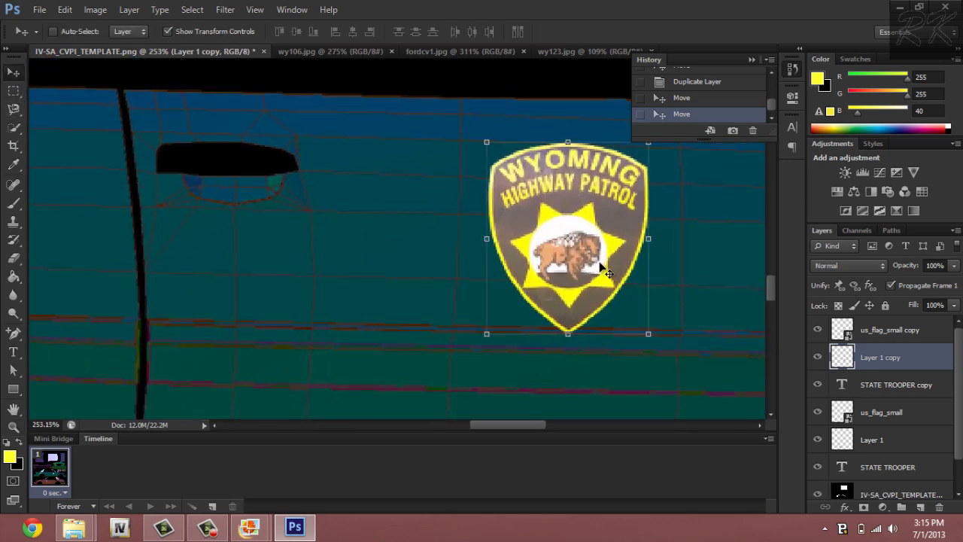
left_click_drag(599, 261, 602, 254)
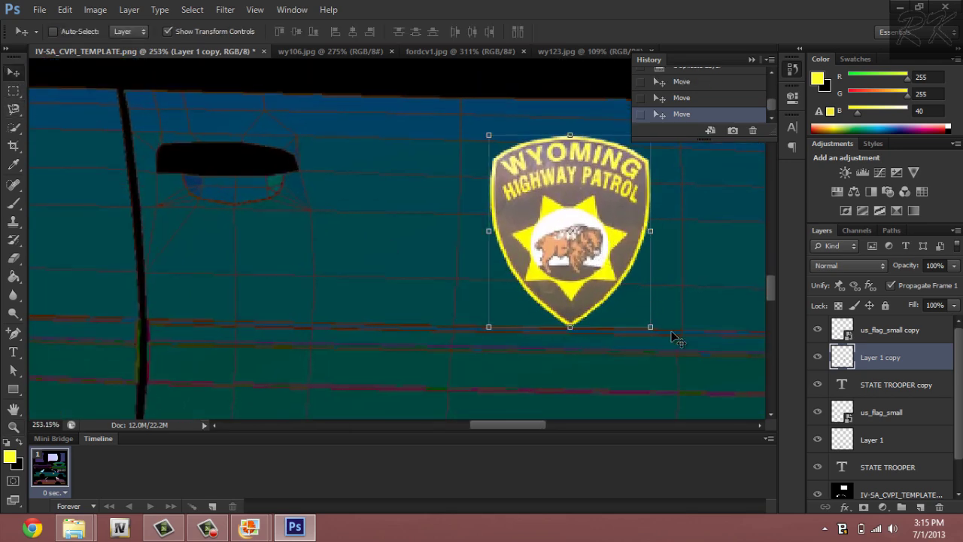
left_click_drag(661, 332, 663, 331)
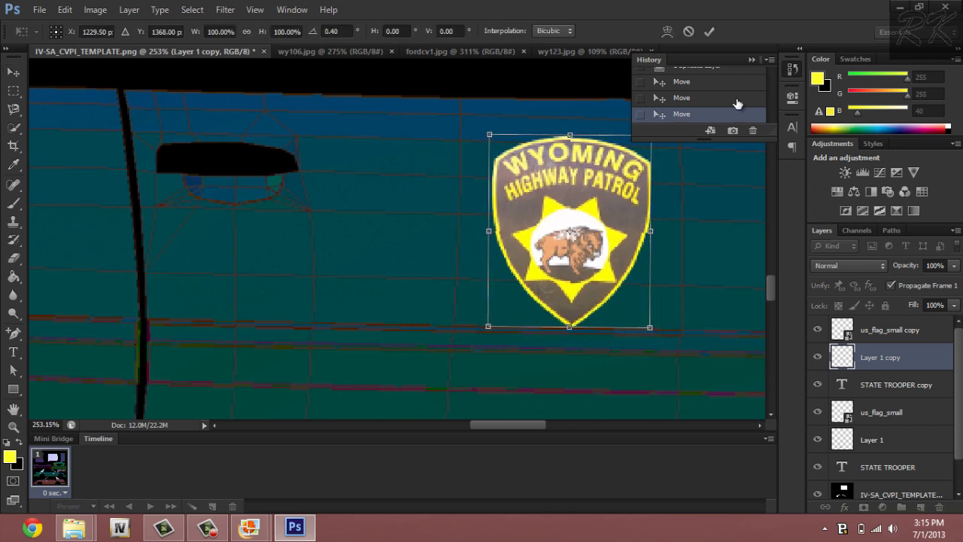
left_click(712, 36)
Move the copied American flag onto the white rear roof pillar of the upper car side.
left_click(13, 426)
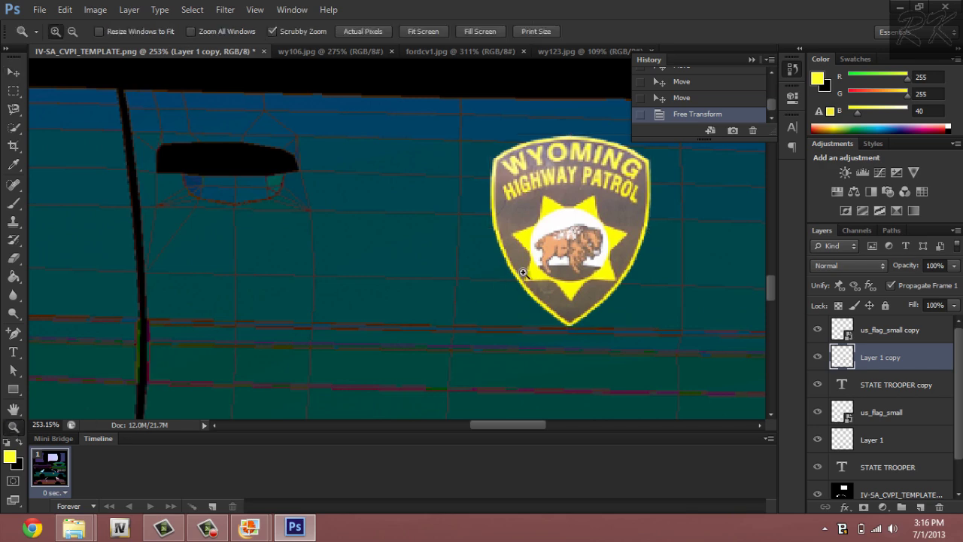
left_click_drag(536, 267, 512, 301)
left_click_drag(573, 305, 579, 425)
left_click(923, 336)
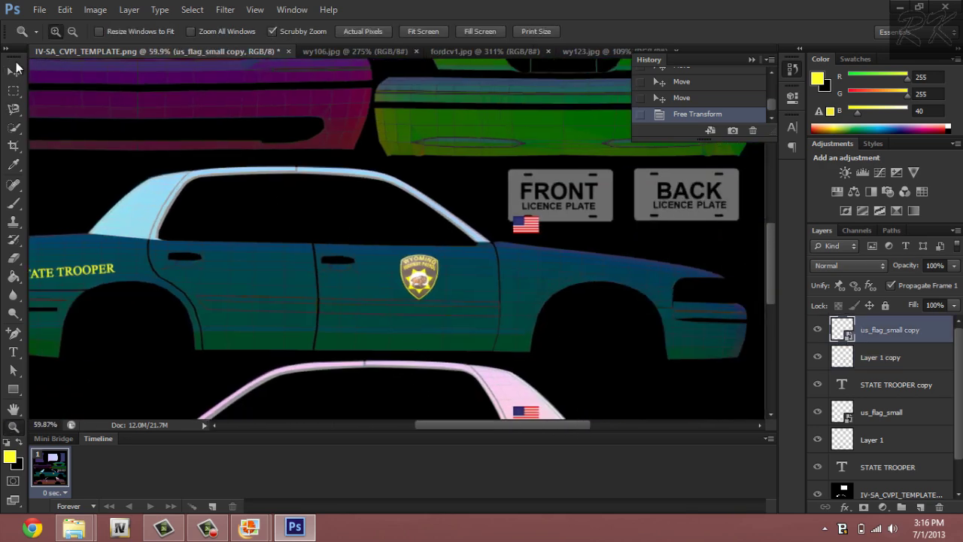
left_click(14, 70)
left_click_drag(604, 301, 215, 297)
Move the copied STATE TROOPER lettering from the rear fender to above the front wheel arch of the upper car side.
scroll(225, 298, "down", 3)
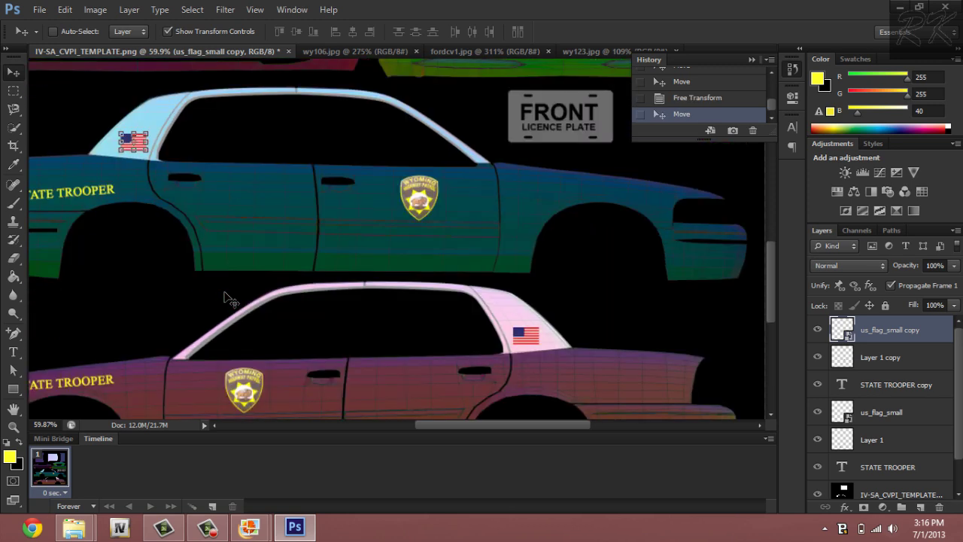
left_click(13, 427)
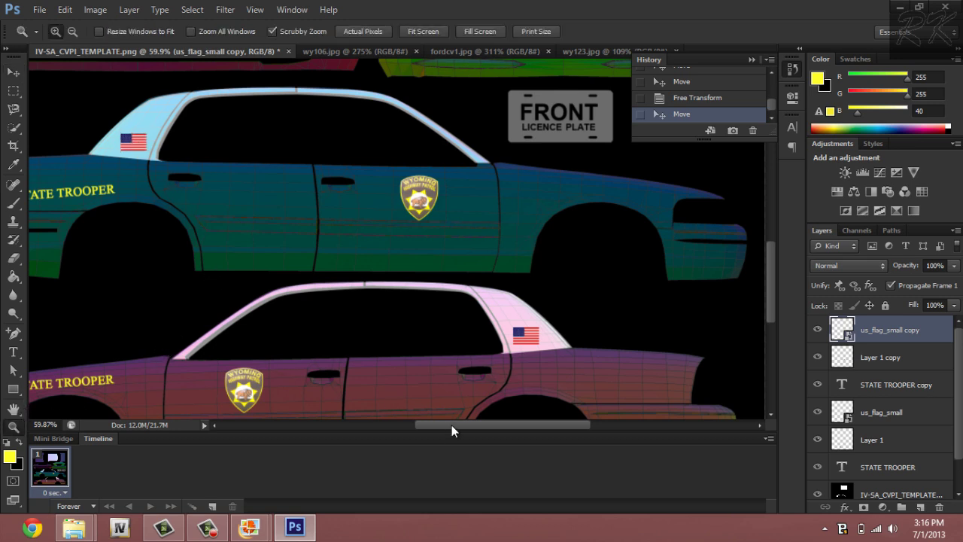
left_click_drag(203, 274, 696, 315)
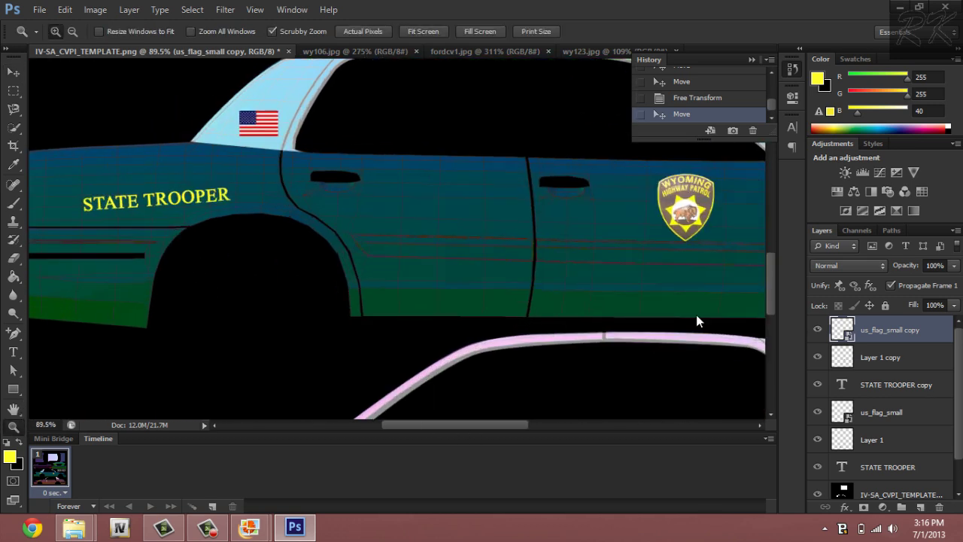
left_click(910, 386)
key("v")
left_click_drag(378, 210, 590, 199)
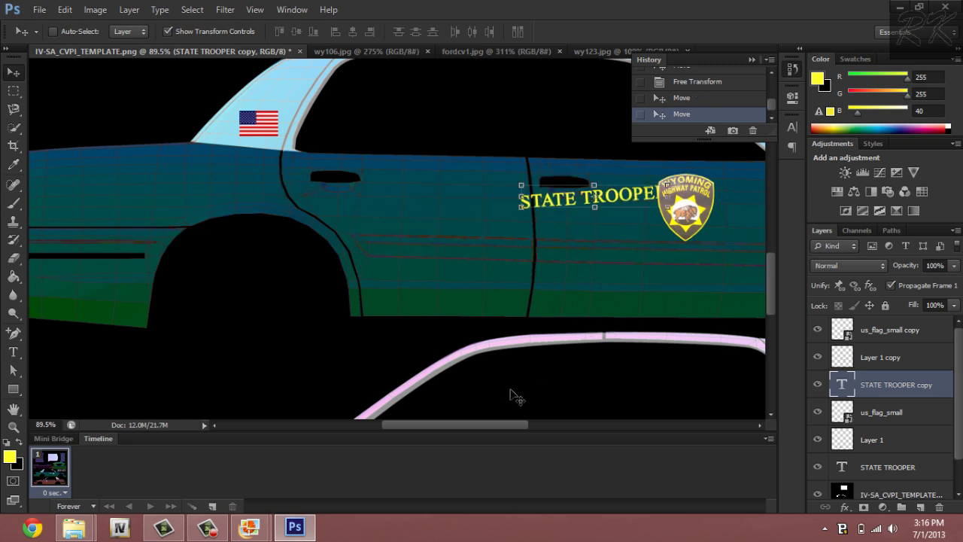
left_click_drag(499, 427, 545, 425)
left_click_drag(370, 273, 506, 310)
left_click_drag(507, 427, 543, 427)
left_click_drag(409, 298, 581, 254)
Rotate the copied STATE TROOPER lettering 8.69° and reposition it above the front wheel arch of the upper car side.
double_click(14, 427)
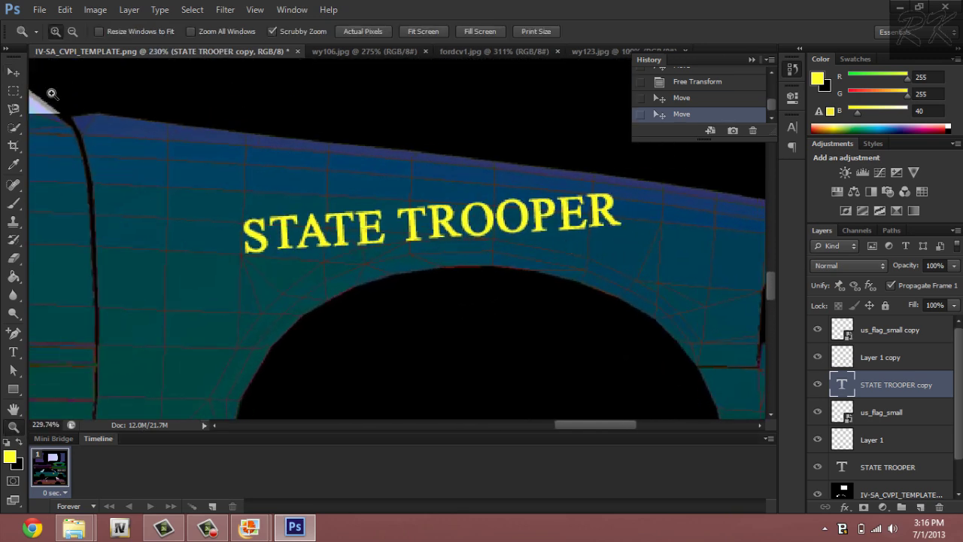
left_click(13, 72)
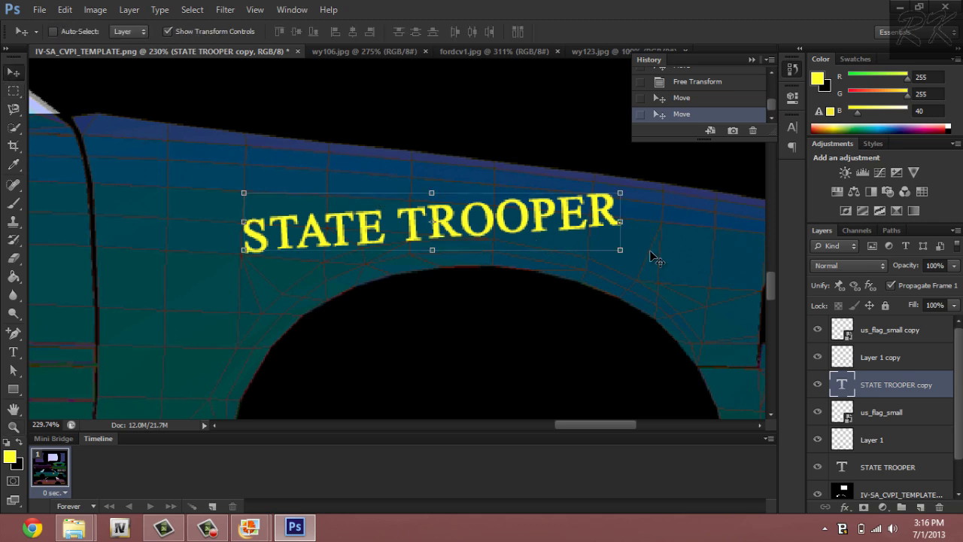
key("ctrl+t")
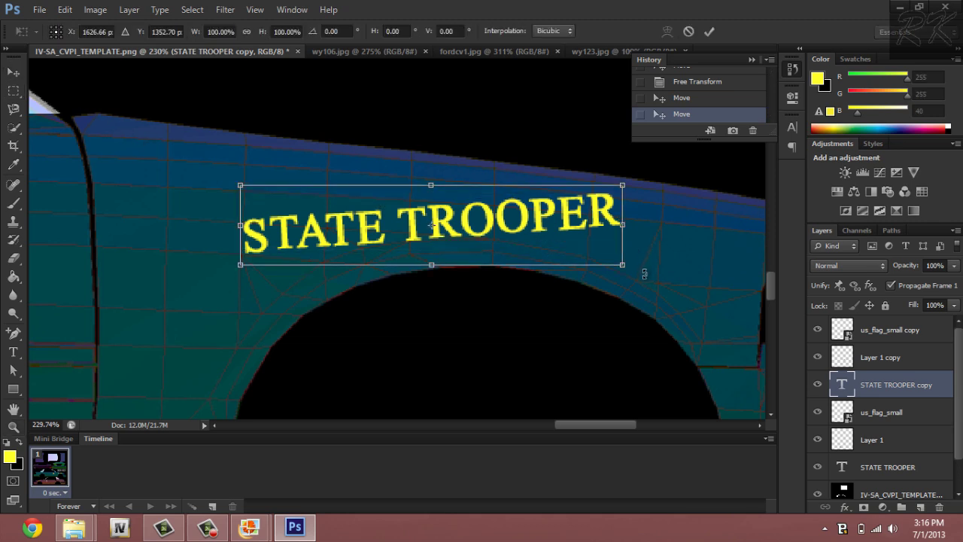
left_click_drag(644, 274, 634, 297)
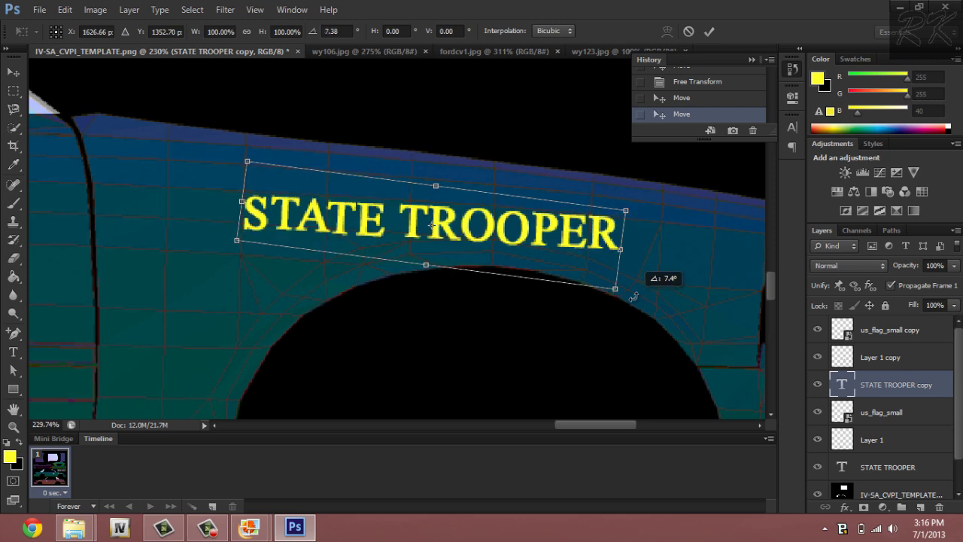
left_click_drag(565, 242, 608, 244)
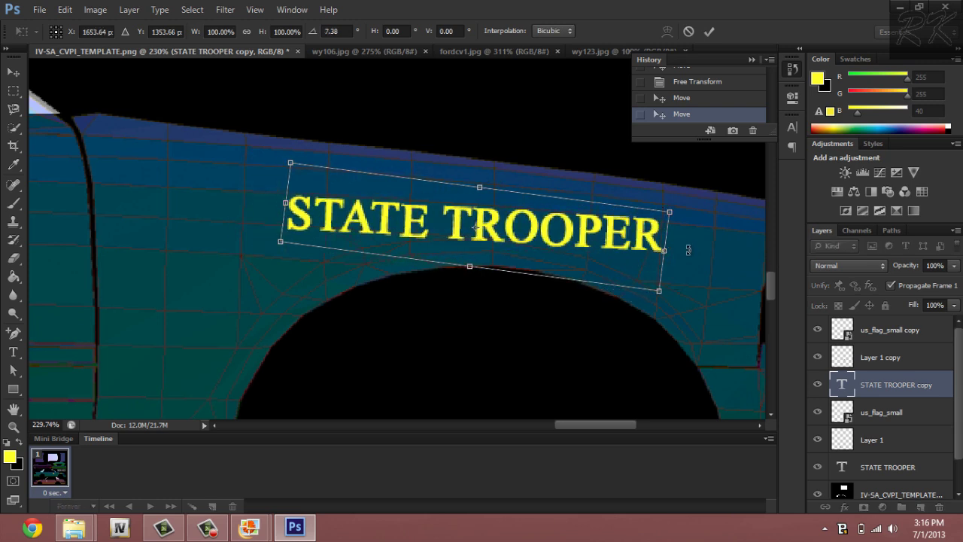
left_click_drag(688, 250, 688, 254)
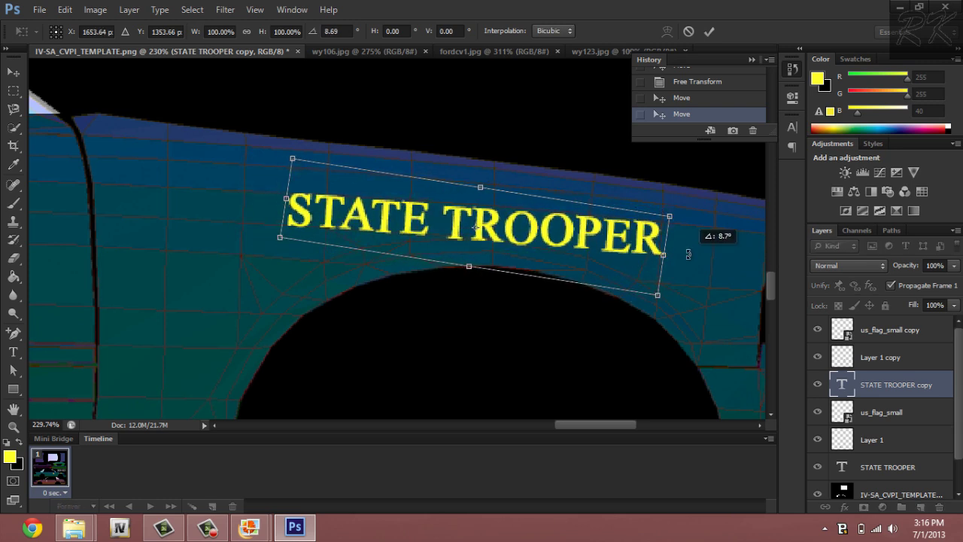
left_click_drag(579, 234, 583, 229)
left_click_drag(583, 234, 582, 234)
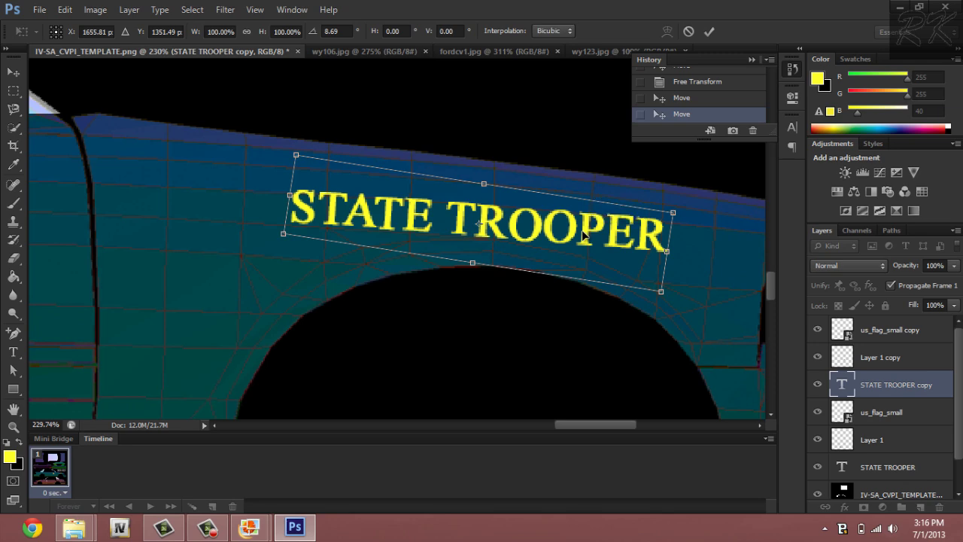
left_click(712, 32)
Set the opacity of the black-and-white template layer to 67%.
left_click(13, 425)
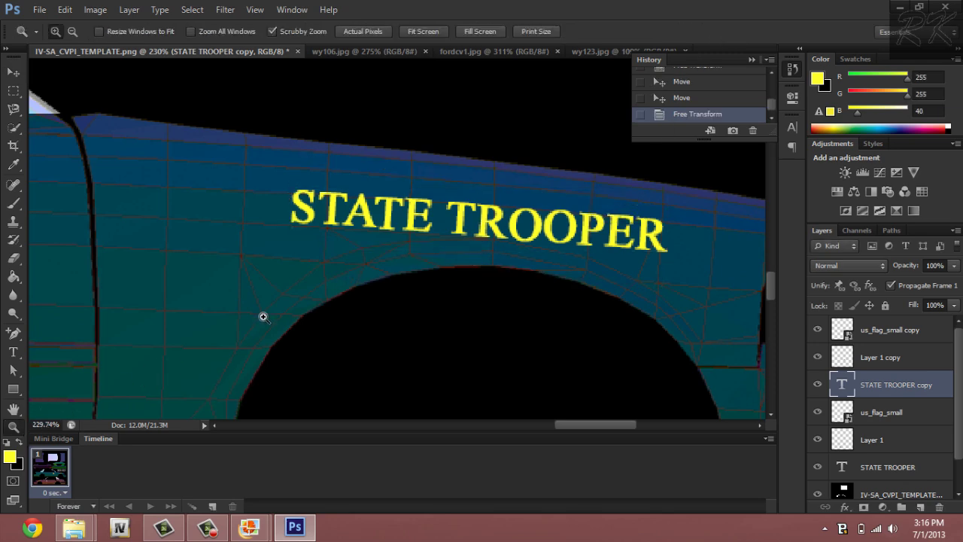
left_click_drag(350, 284, 304, 326)
left_click_drag(365, 310, 423, 361)
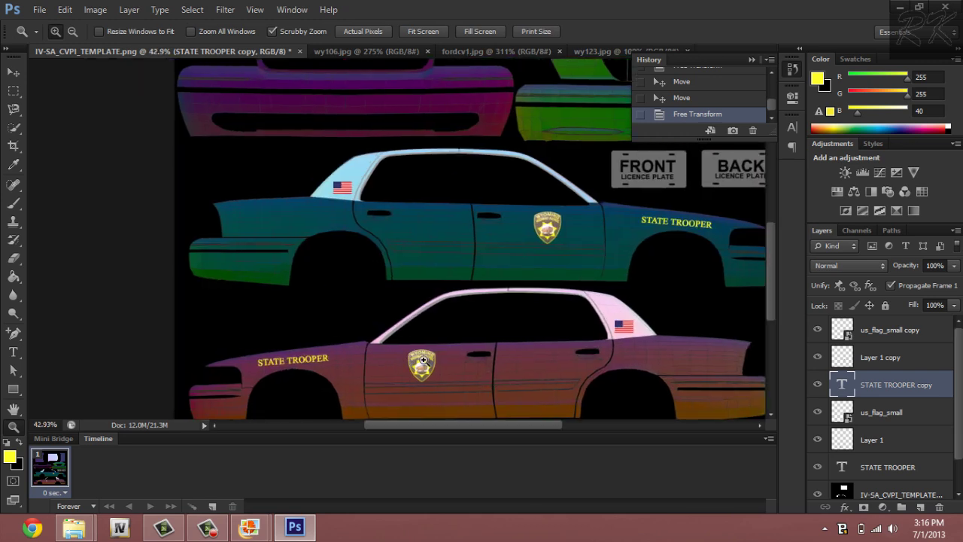
scroll(882, 413, "down", 2)
left_click(881, 461)
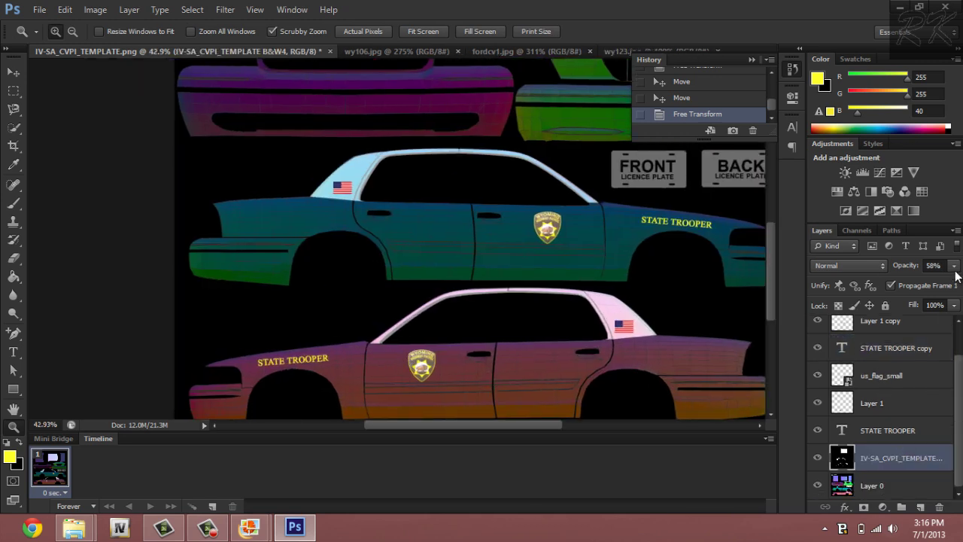
left_click(955, 267)
left_click(957, 283)
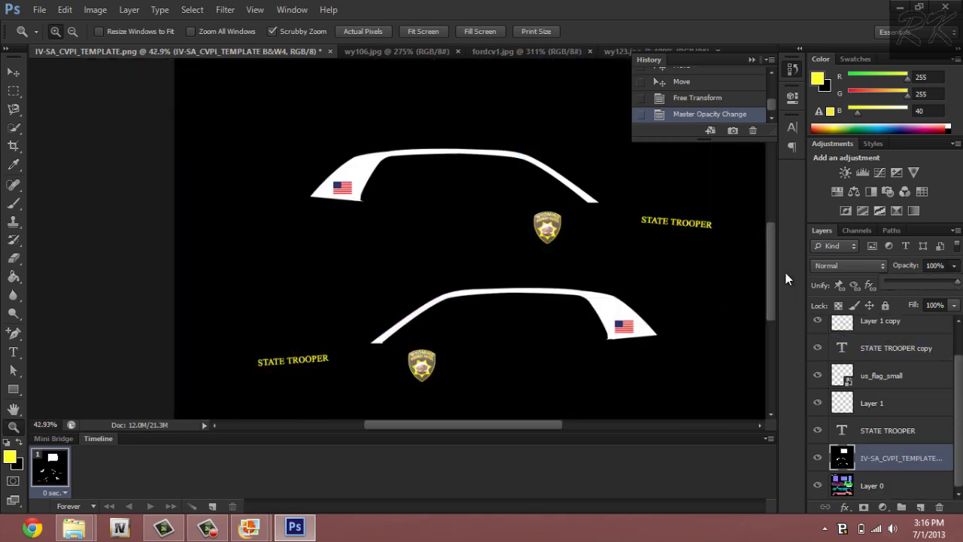
left_click(909, 285)
left_click(934, 285)
Switch to Windows Live Photo Gallery and examine the trunk lettering in the rear-view reference photo wy130.jpg.
scroll(675, 261, "up", 4)
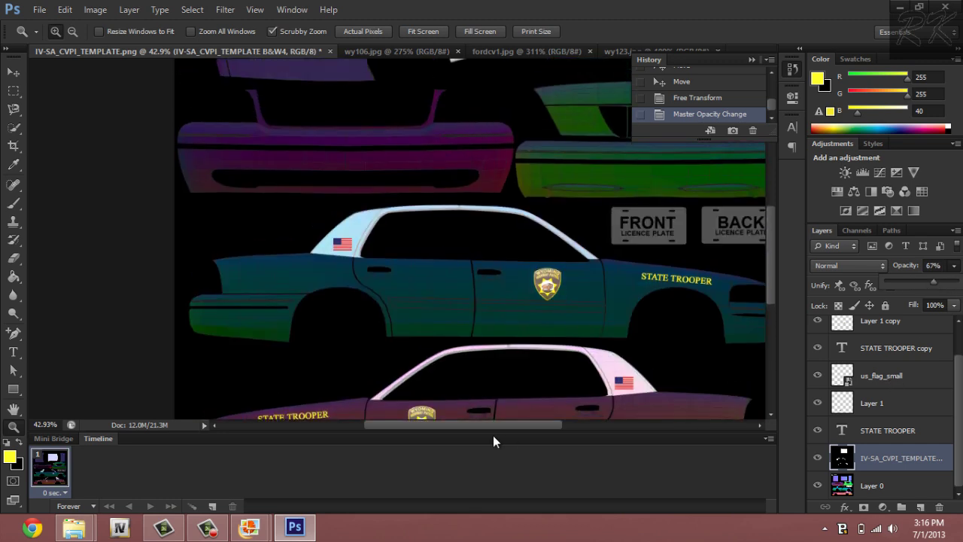
left_click_drag(495, 428, 552, 428)
scroll(526, 248, "up", 2)
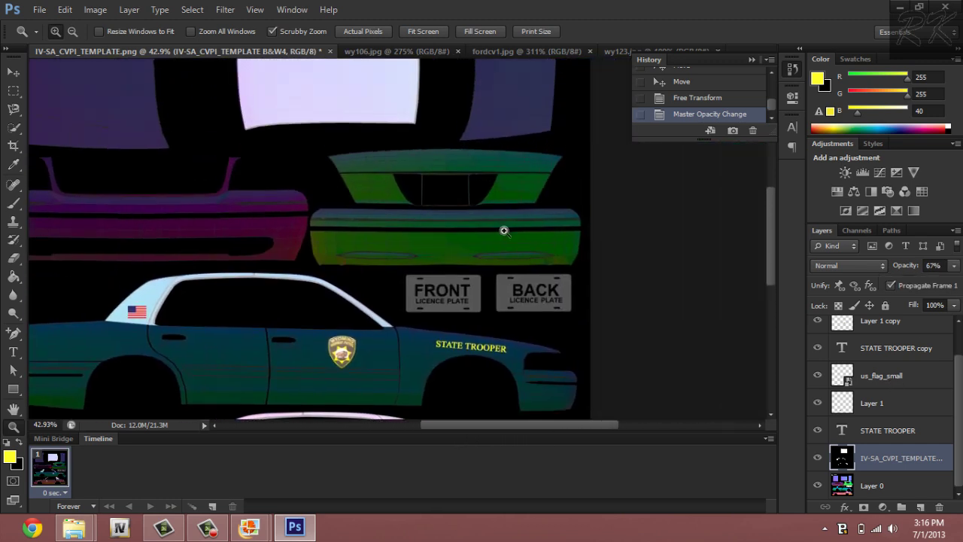
left_click_drag(504, 230, 477, 243)
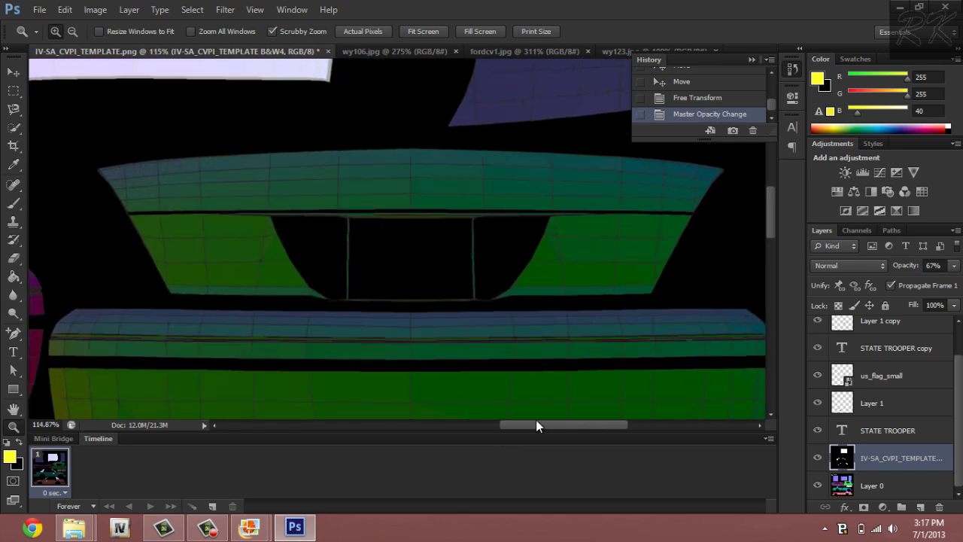
left_click_drag(567, 429, 577, 440)
left_click(251, 528)
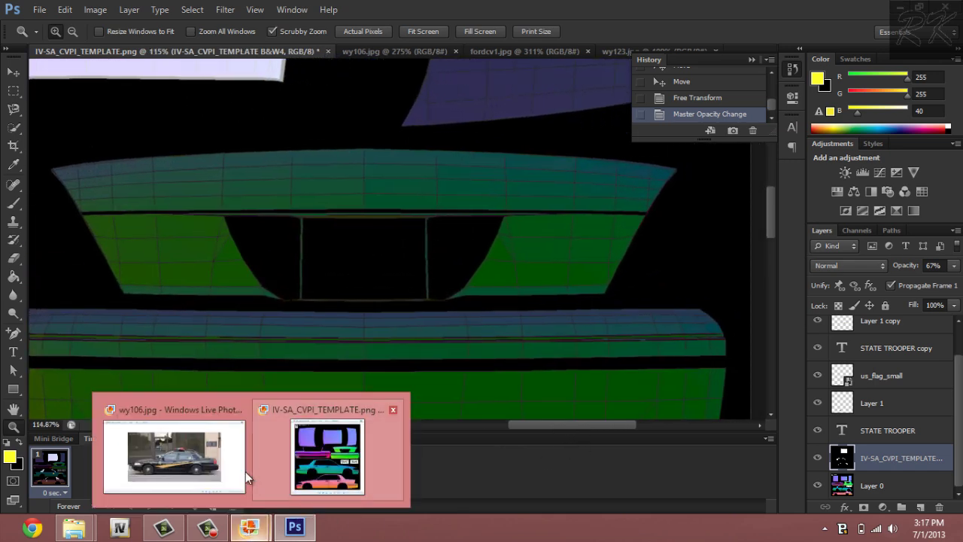
left_click(245, 471)
key("Right")
key("Right")
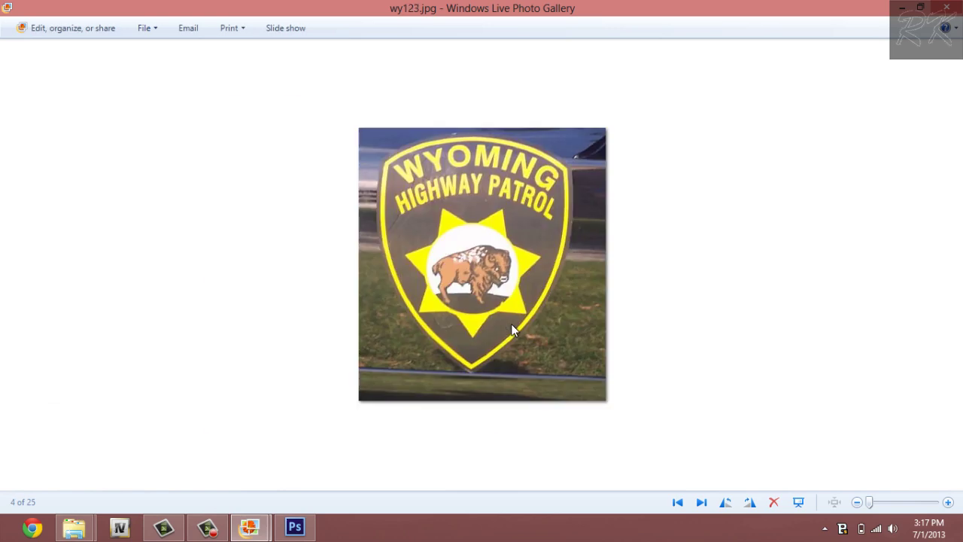
key("Right")
key("Right")
key("Right")
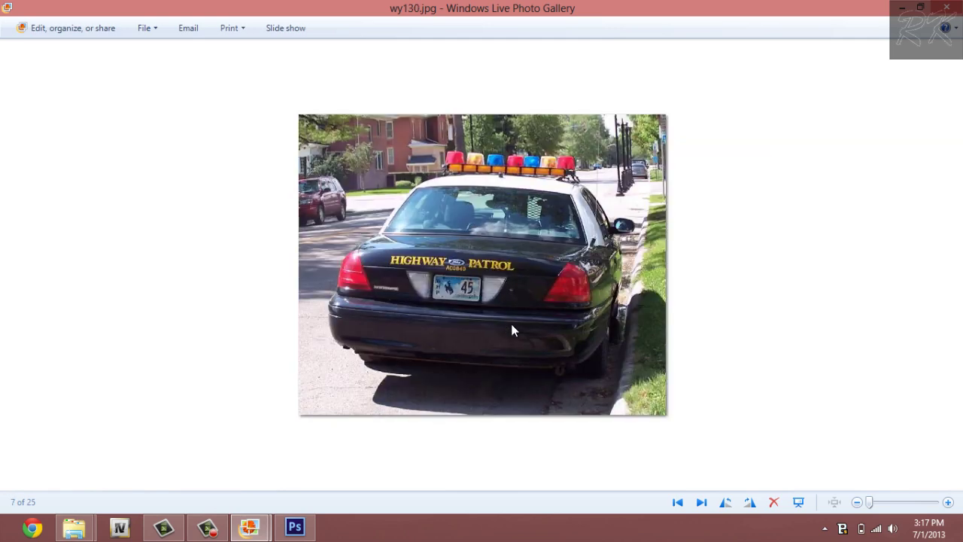
scroll(448, 277, "up", 2)
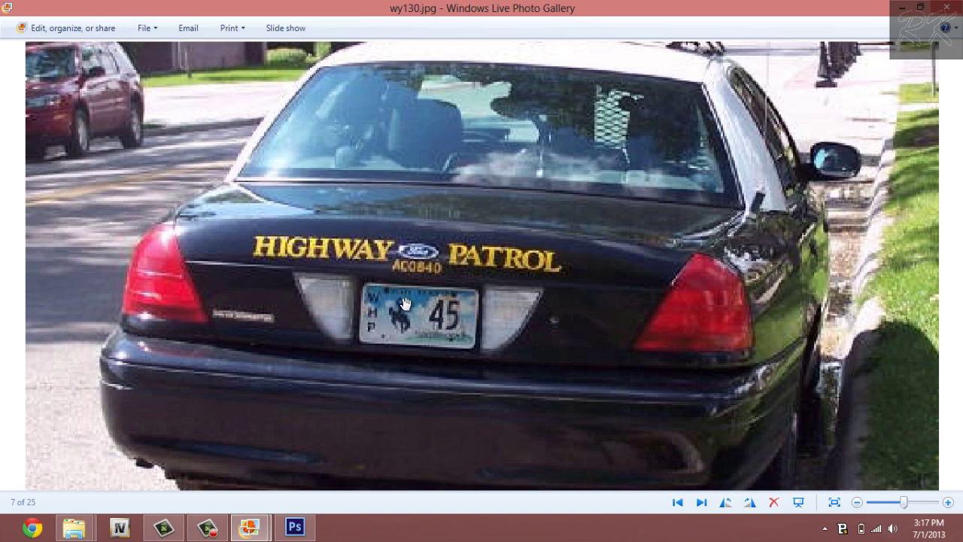
Switch back to Photoshop and add the yellow text HIGHWAY on one half of the trunk lid.
left_click(301, 530)
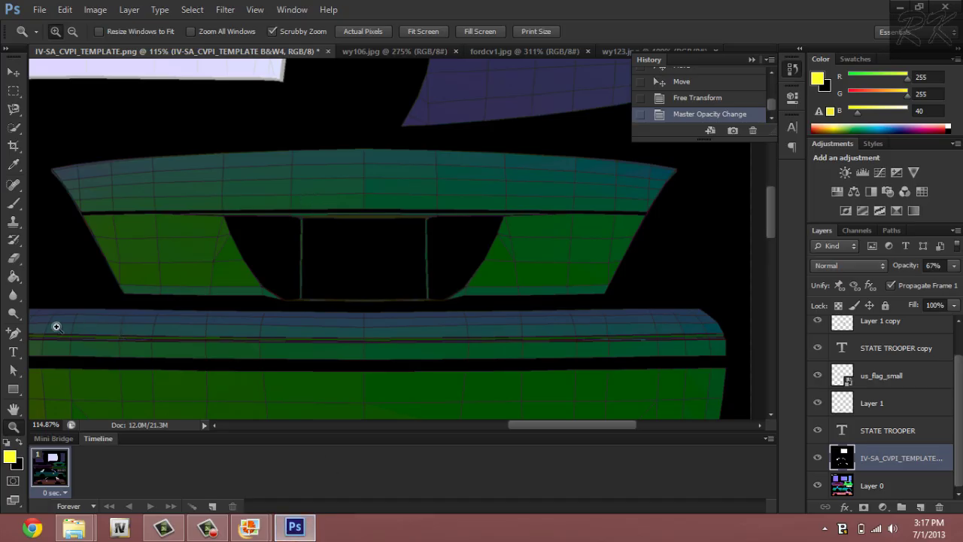
left_click(13, 351)
left_click(146, 193)
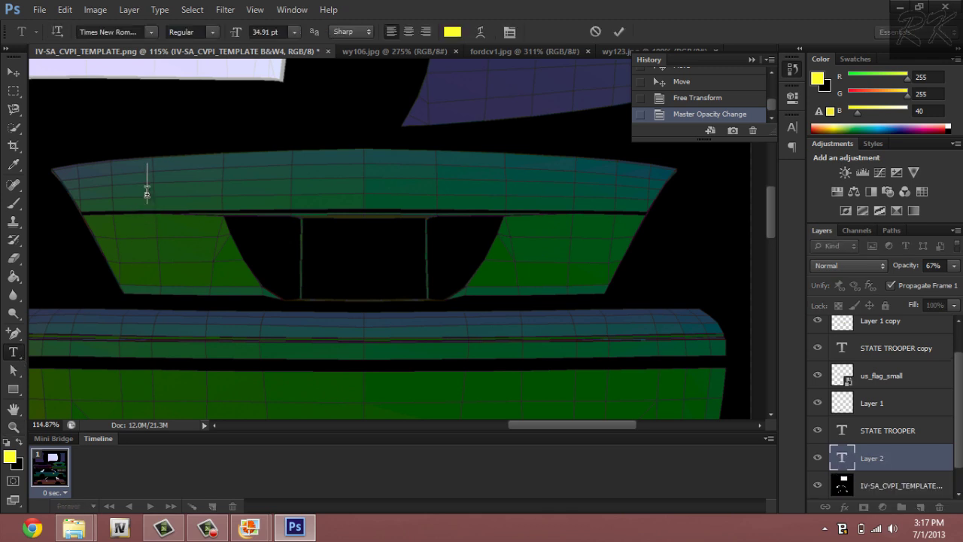
type("HIGH")
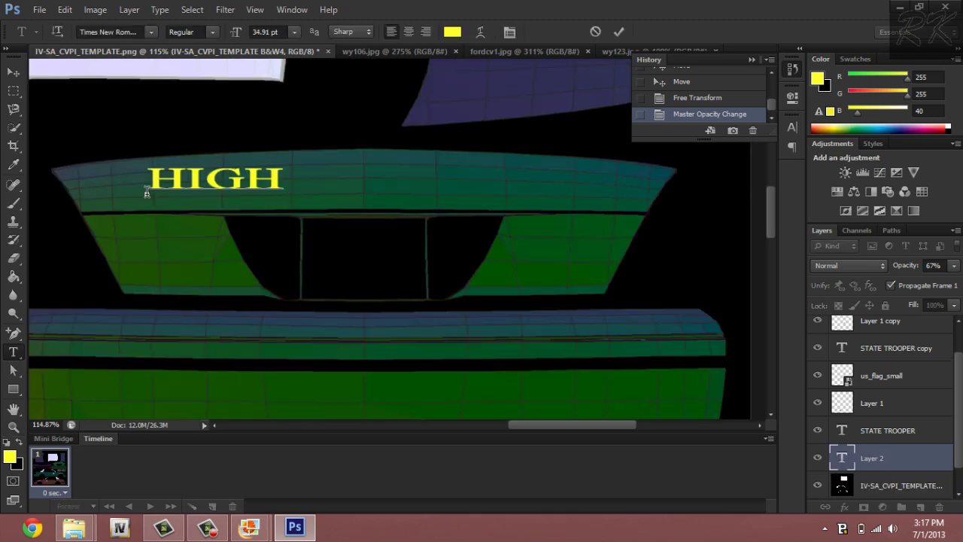
type("WAY")
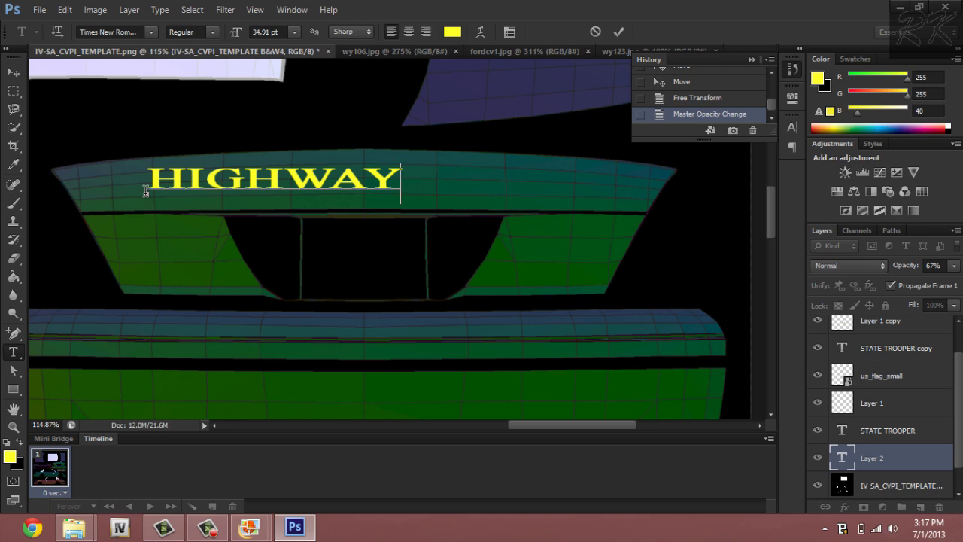
Scale the HIGHWAY lettering on the trunk lid to 71.85% width and 108.57% height.
left_click(13, 72)
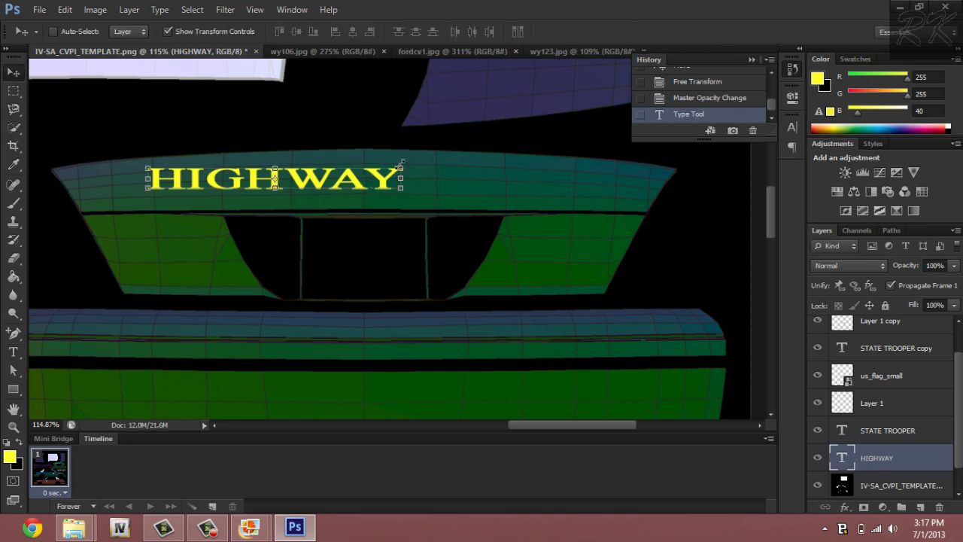
left_click_drag(401, 162, 331, 162)
left_click_drag(285, 199, 286, 204)
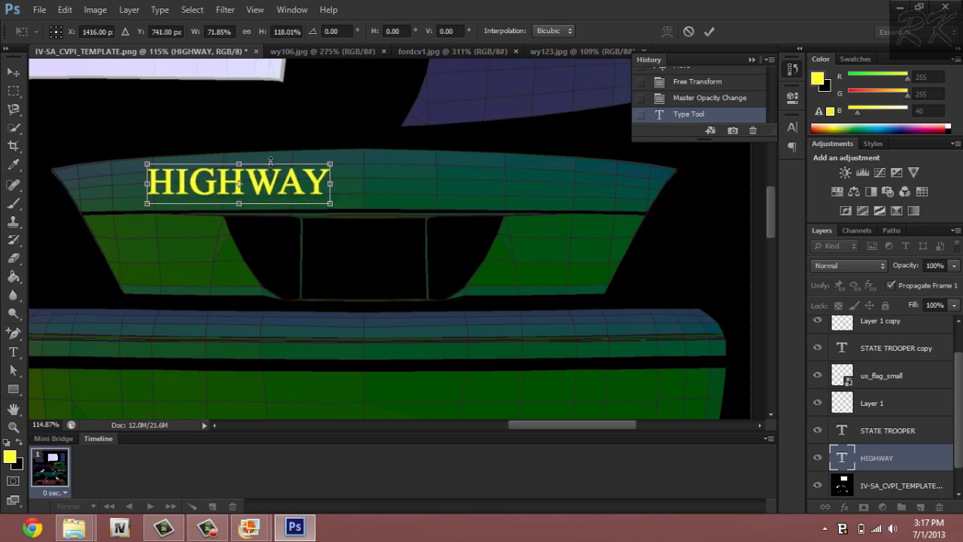
left_click_drag(270, 160, 270, 164)
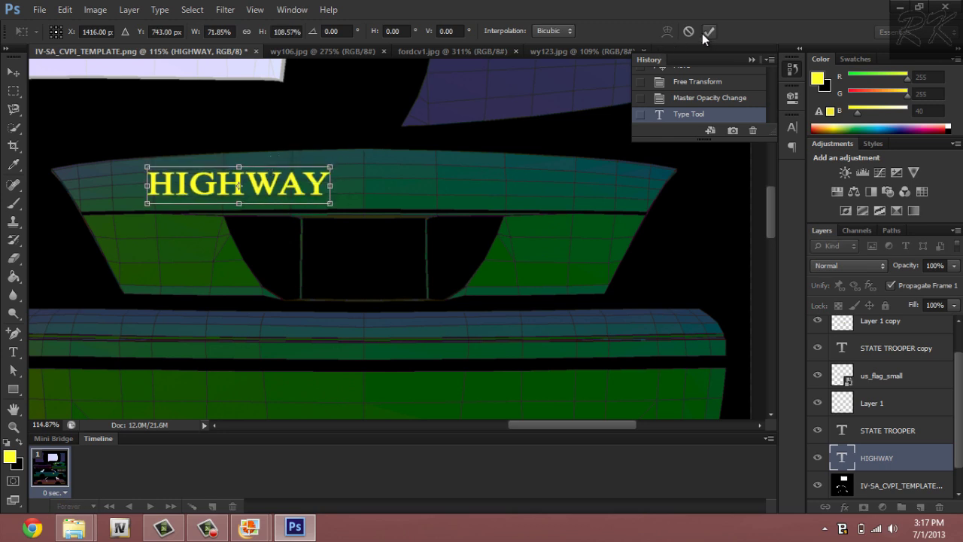
left_click(705, 32)
Add the yellow text PATROL on the other half of the trunk lid, opposite HIGHWAY.
left_click(13, 351)
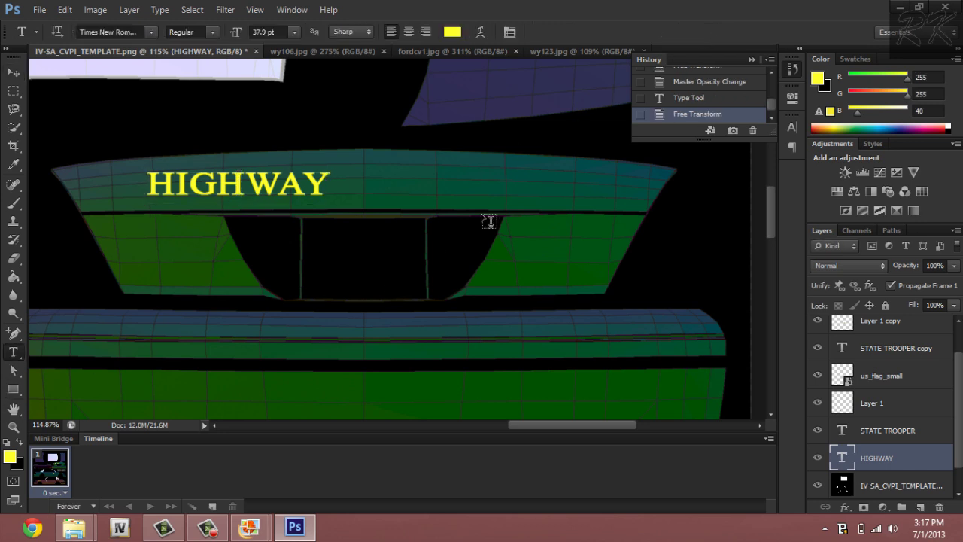
left_click(449, 182)
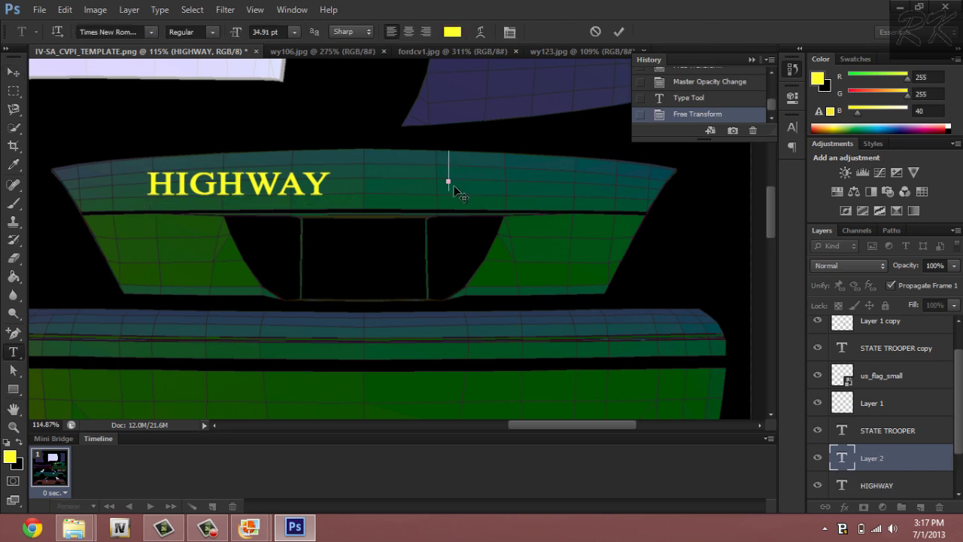
type("PATROL")
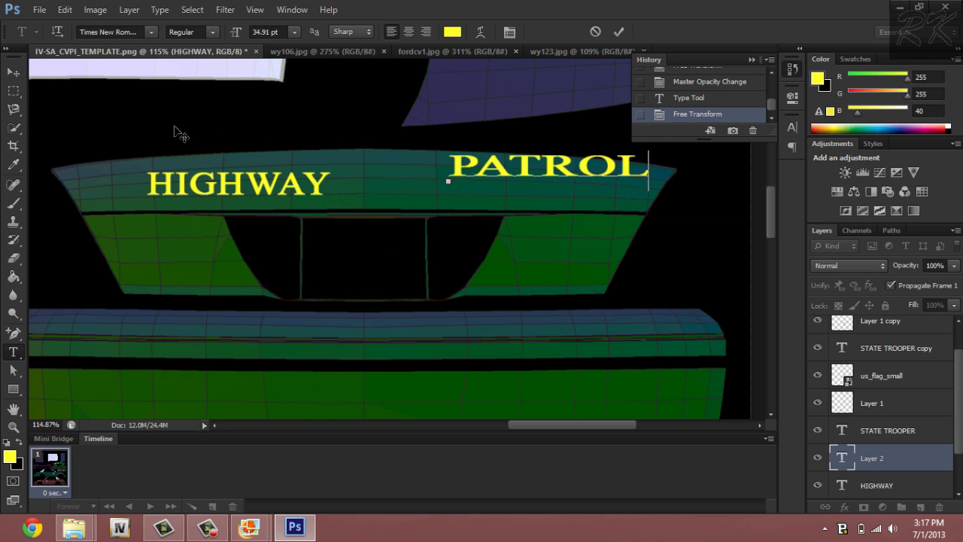
left_click(13, 72)
Move the PATROL lettering level with HIGHWAY and scale it to 86.00% width and 103.85% height.
left_click_drag(588, 173, 551, 165)
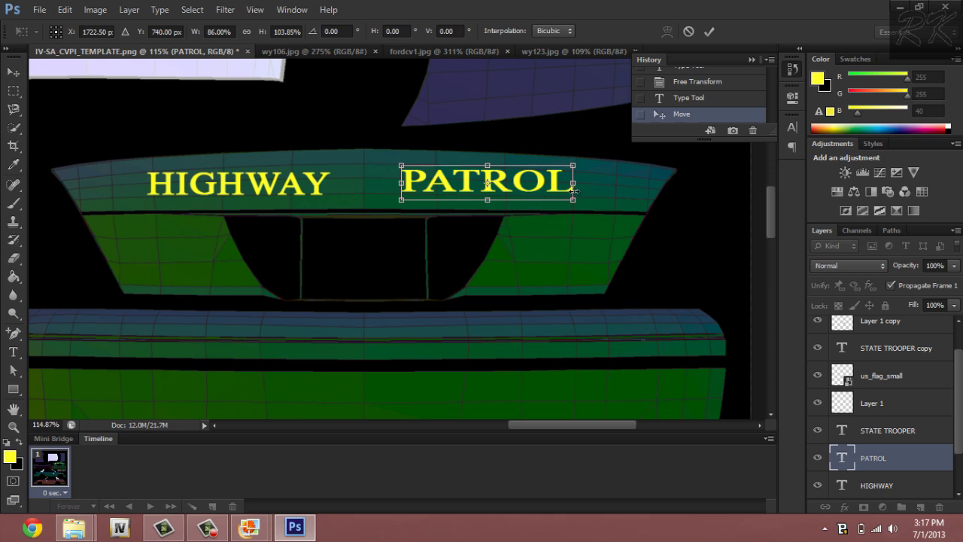
left_click(13, 426)
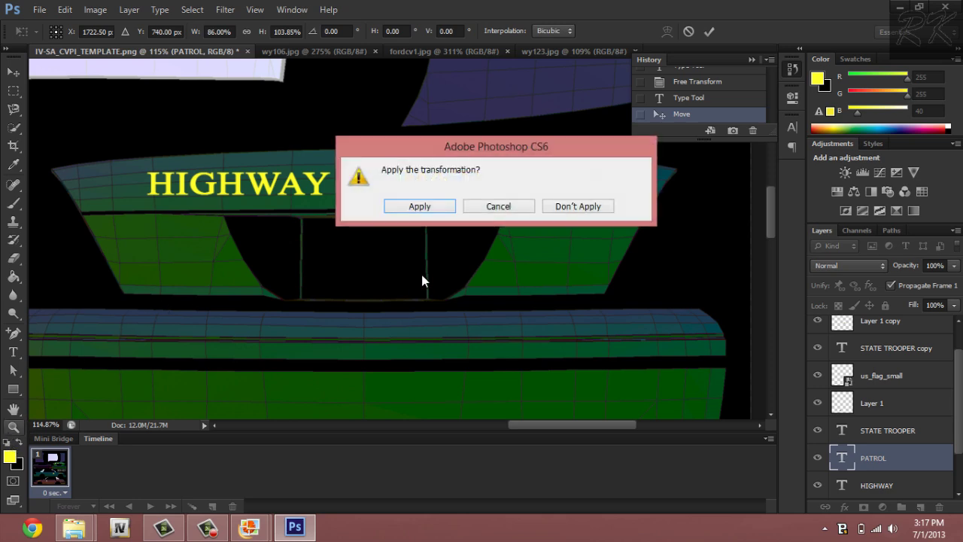
left_click(412, 212)
Apply the PATROL transformation and nudge the lettering slightly down and toward HIGHWAY on the trunk lid.
left_click_drag(494, 181, 567, 217)
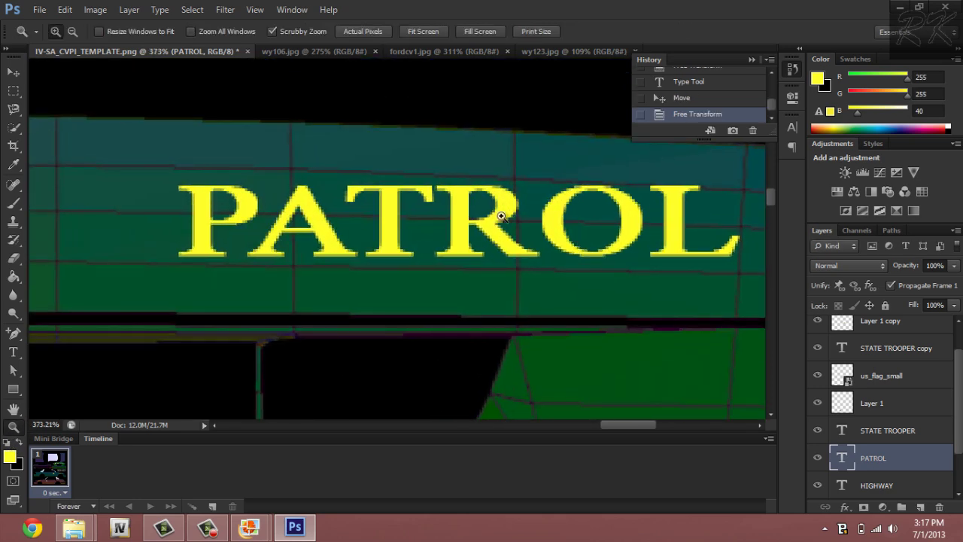
left_click(5, 70)
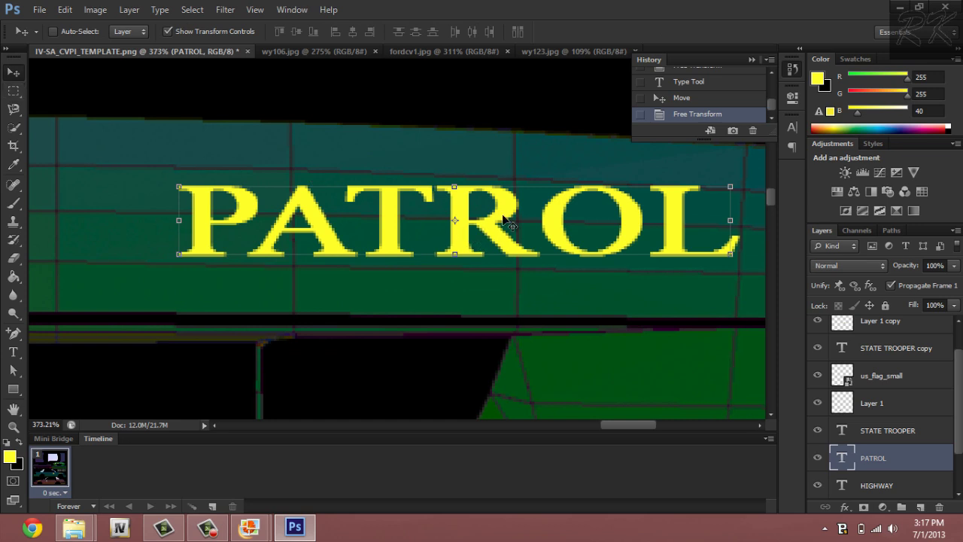
left_click_drag(515, 218, 507, 223)
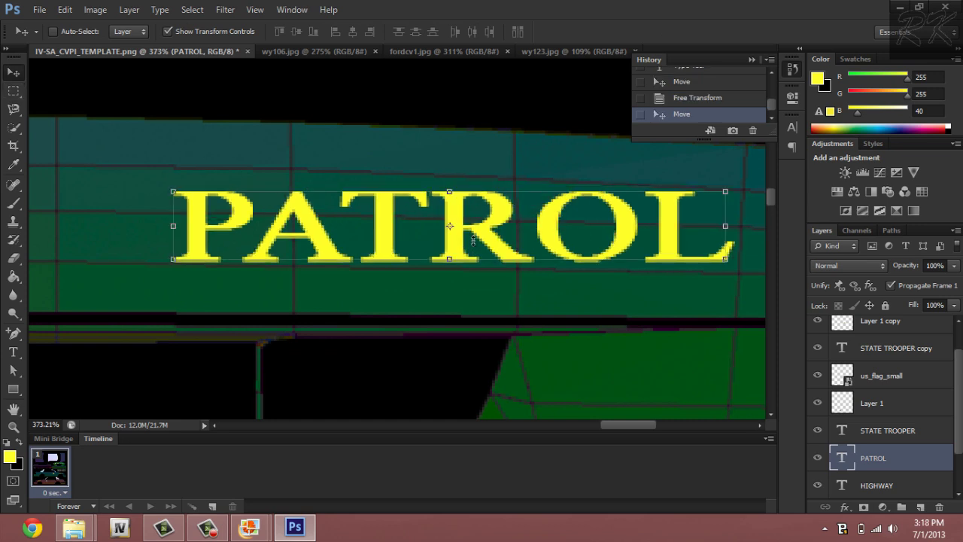
Move PATROL over the end of HIGHWAY and stretch it slightly taller to match HIGHWAY's letter height.
left_click(13, 426)
mouse_move(251, 296)
left_mouse_down()
mouse_move(213, 265)
mouse_move(194, 290)
mouse_move(217, 279)
mouse_move(236, 294)
left_mouse_up()
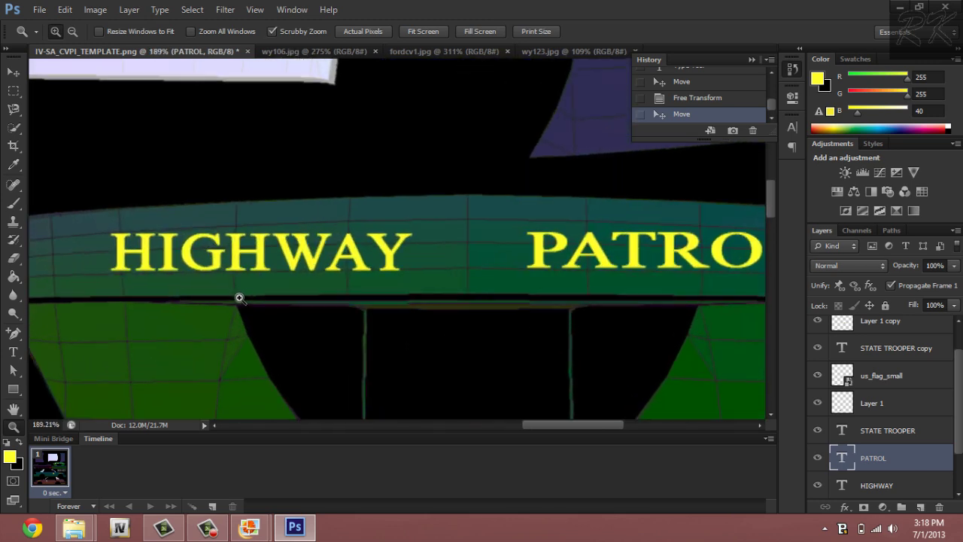
left_click_drag(466, 279, 492, 294)
left_click(13, 72)
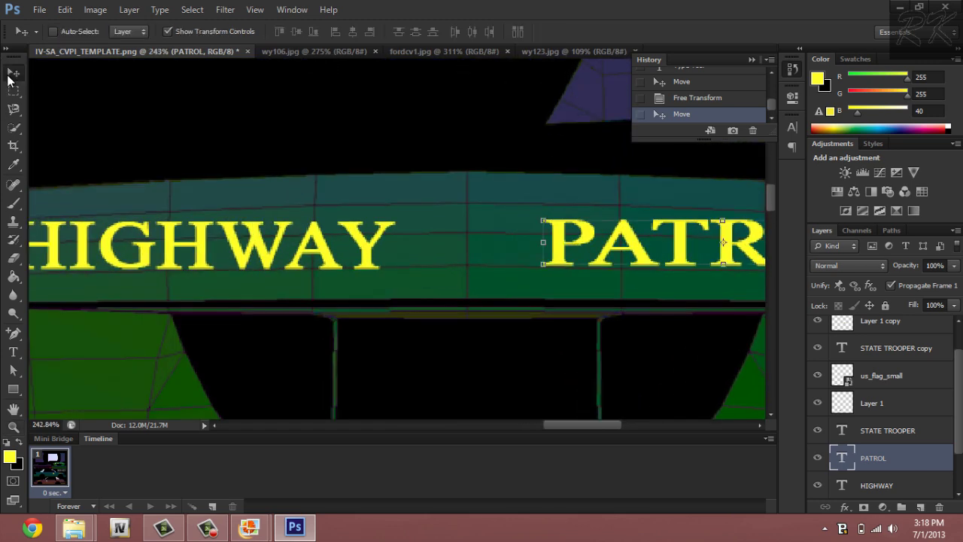
left_click_drag(583, 261, 260, 263)
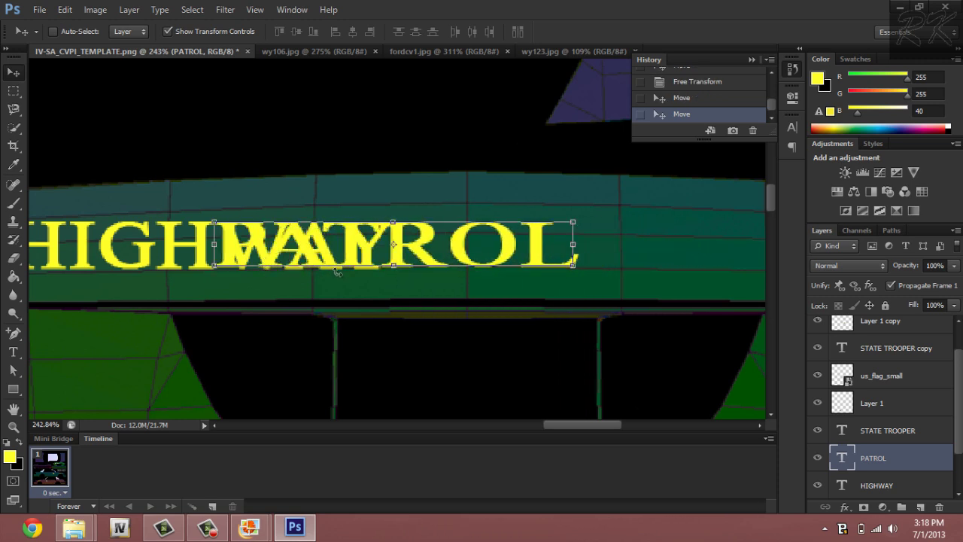
key("ctrl+t")
left_click_drag(377, 286, 374, 289)
left_click(708, 32)
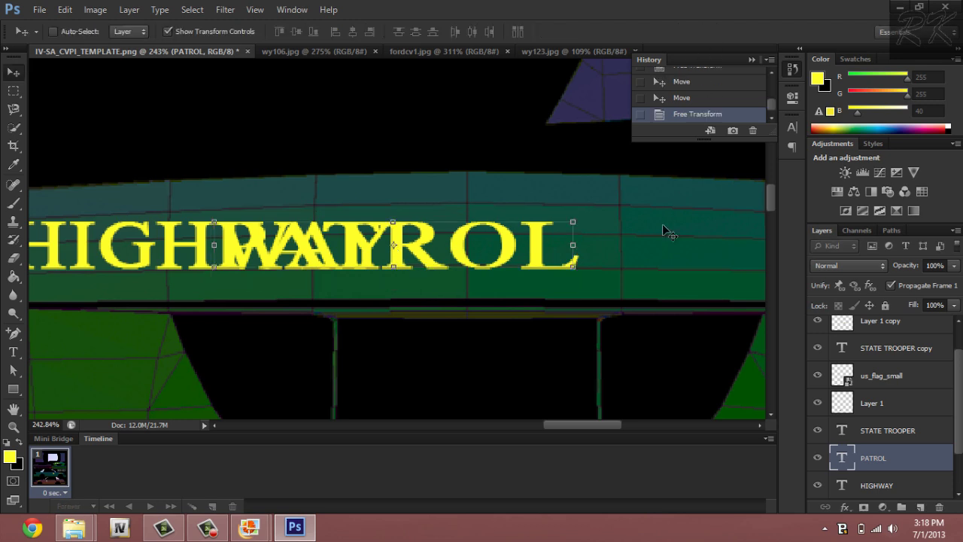
Move the PATROL lettering back to its own half of the trunk lid, level with HIGHWAY and clear of the centre.
left_click_drag(580, 424, 594, 424)
left_click_drag(309, 248, 550, 247)
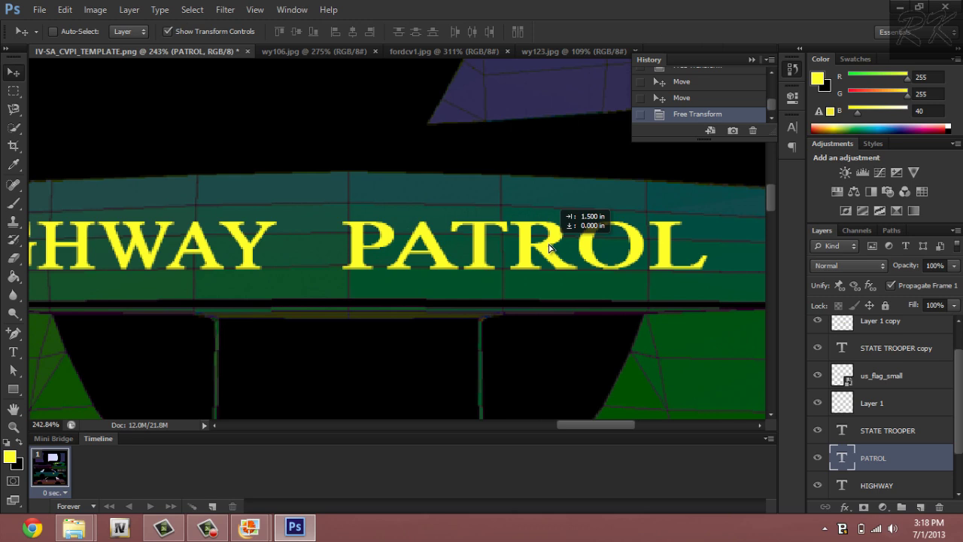
left_click_drag(550, 247, 647, 246)
left_click(14, 427)
left_click_drag(410, 273, 391, 243)
scroll(369, 302, "down", 2)
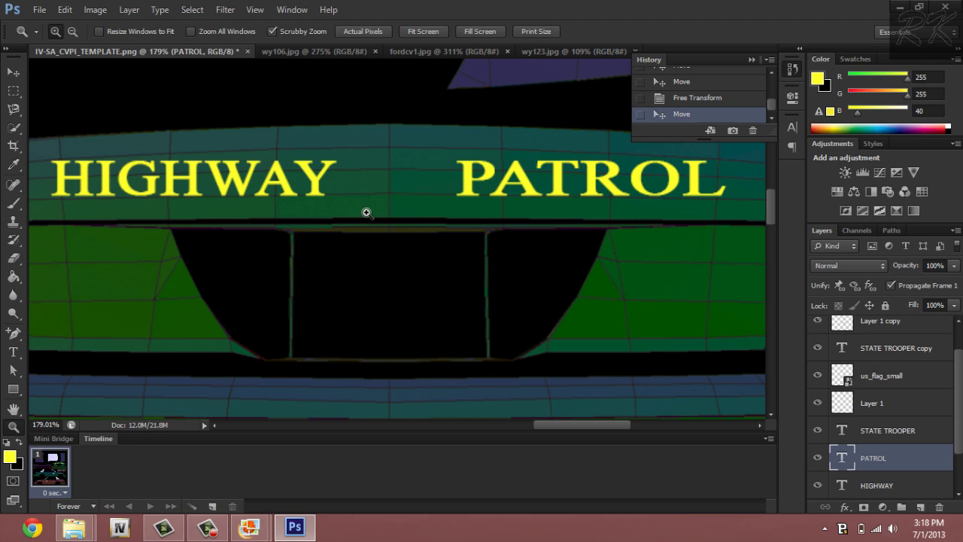
Add the yellow text AC0840 and move it to the lower middle of the trunk lid, between HIGHWAY and PATROL.
left_click_drag(420, 234, 443, 226)
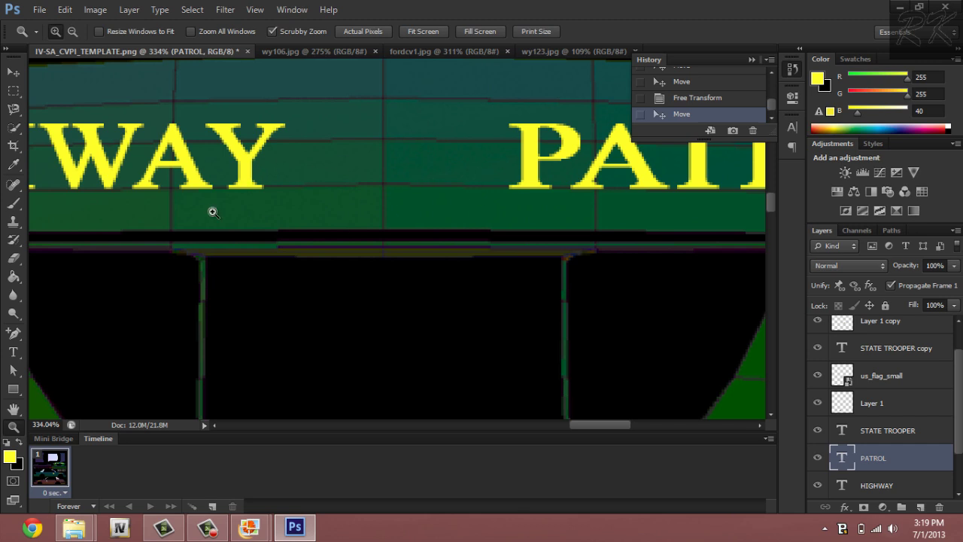
left_click(13, 351)
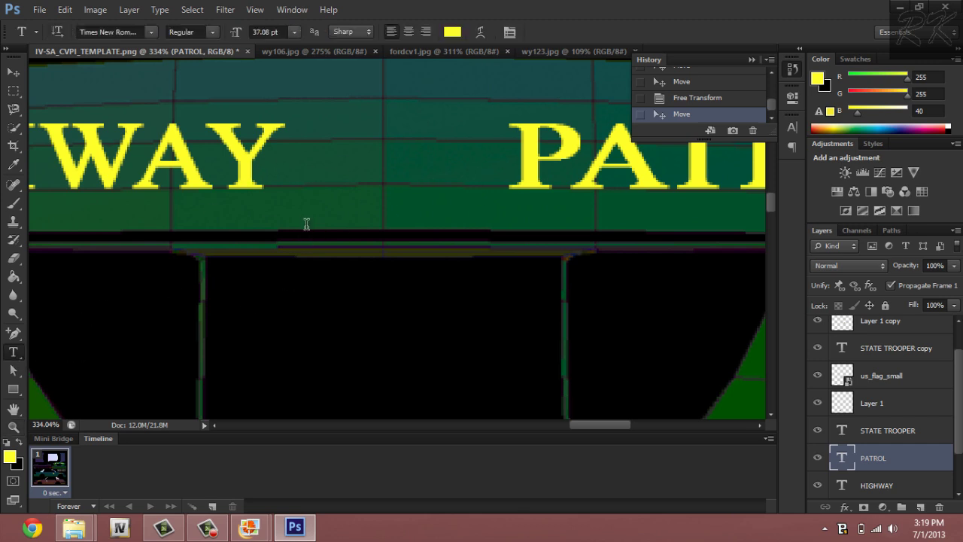
left_click(306, 223)
type("ACC0")
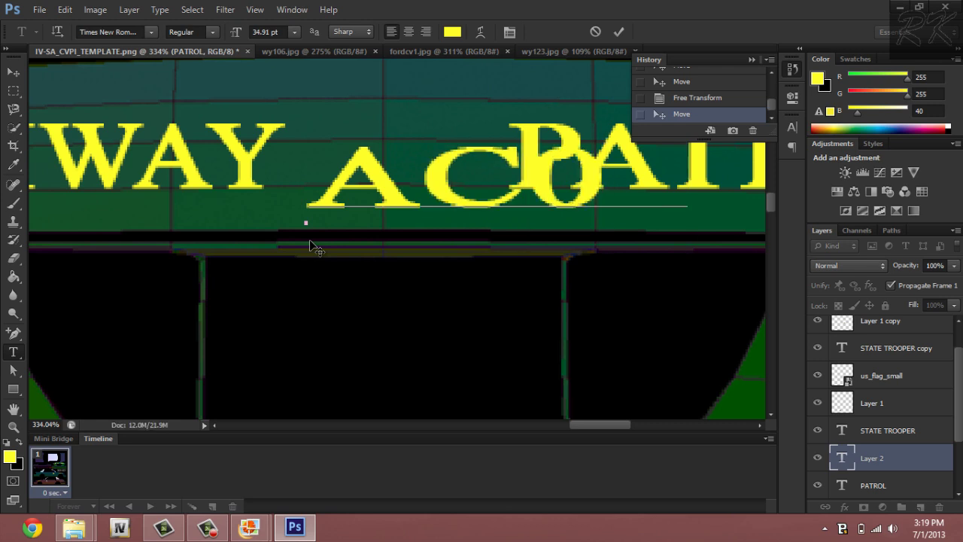
type("84")
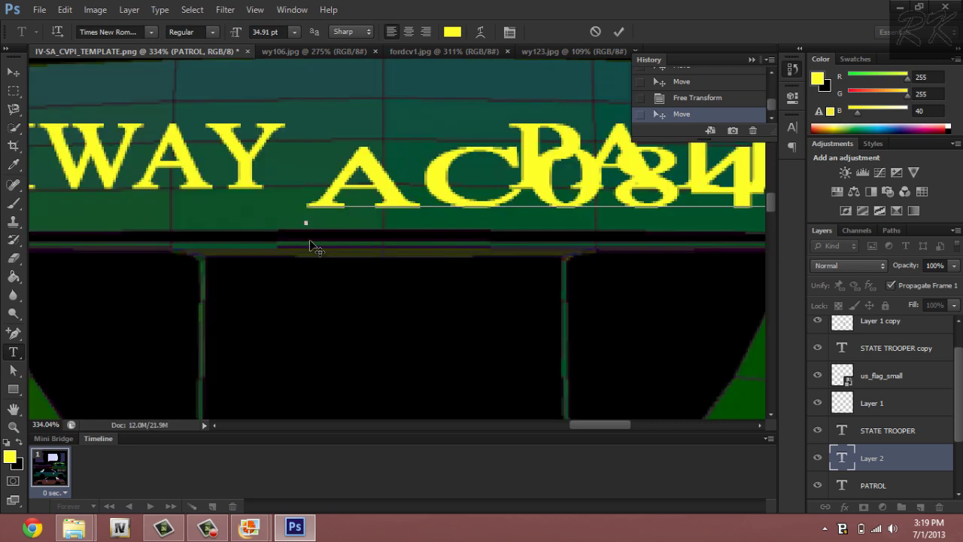
left_click(11, 75)
left_click_drag(410, 201, 298, 224)
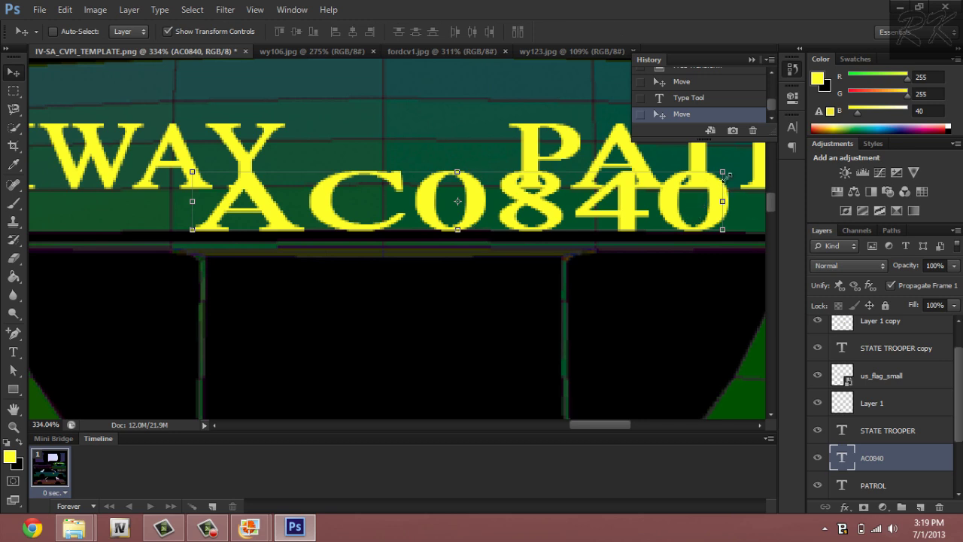
Scale AC0840 to 36.06% width and 42.48% height and centre it below the gap between HIGHWAY and PATROL.
left_click_drag(723, 174, 387, 216)
left_click_drag(350, 242, 433, 224)
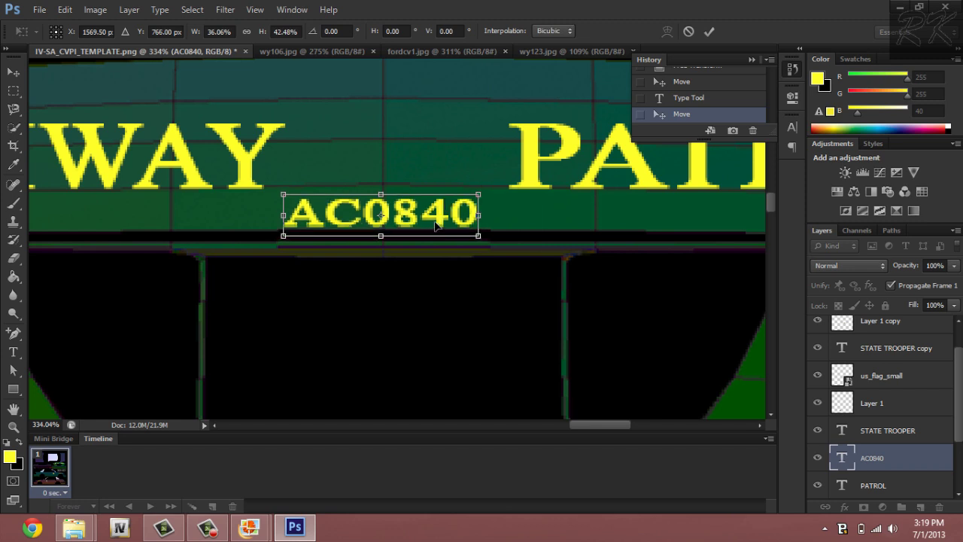
left_click(713, 33)
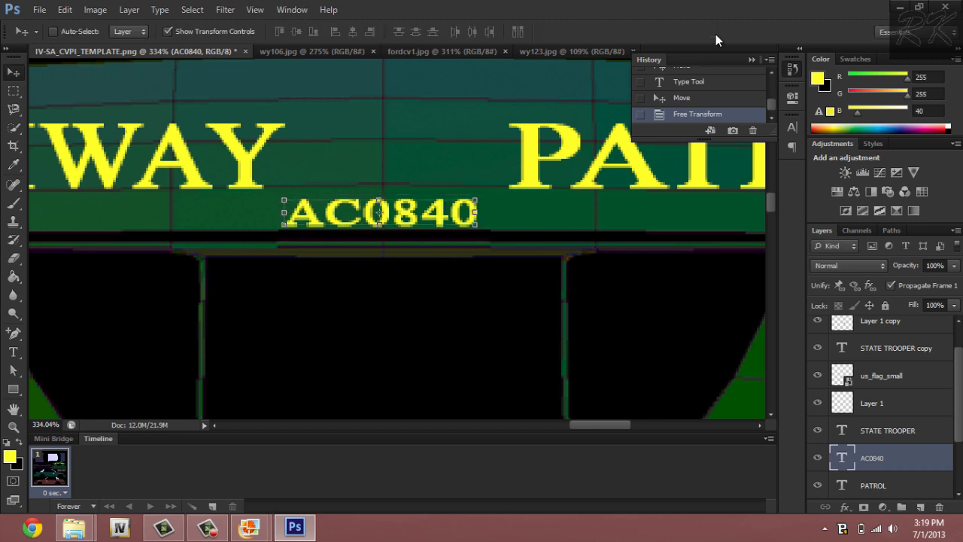
Compare the trunk lettering with the reference photo wy130.jpg, then return to Photoshop and examine the licence plate areas.
left_click(258, 525)
left_click(241, 455)
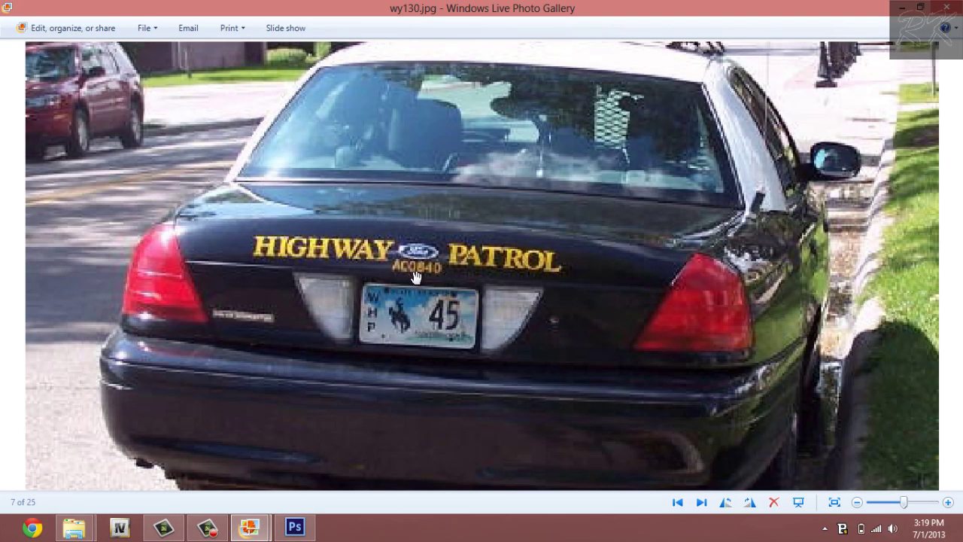
left_click(294, 527)
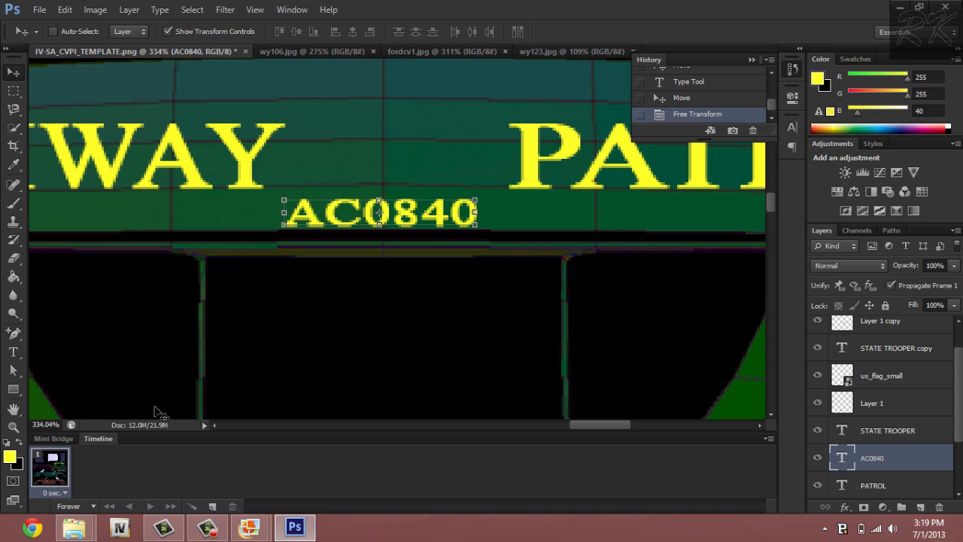
left_click(13, 427)
left_click_drag(362, 283, 319, 328)
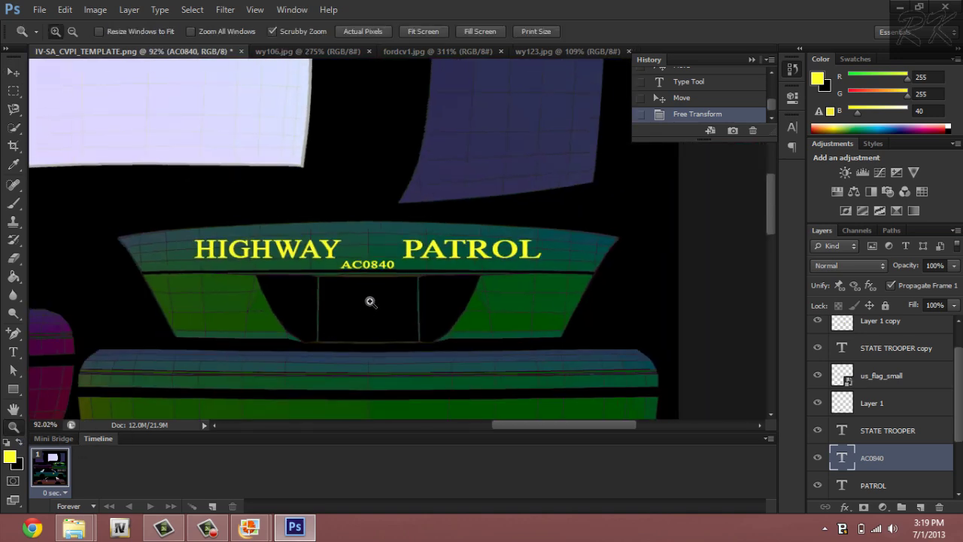
left_click_drag(370, 302, 421, 361)
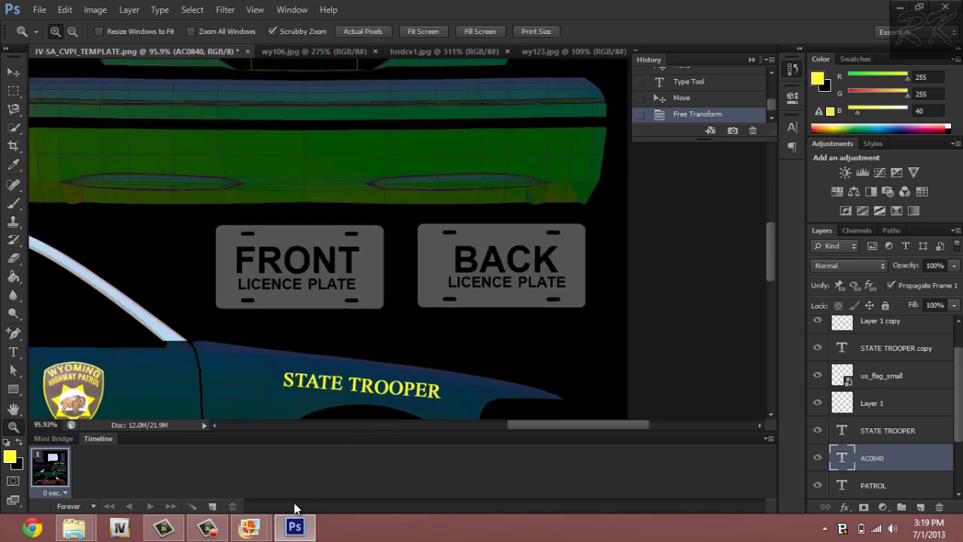
Close the reference images wy106.jpg, fordcv1.jpg and wy123.jpg, leaving only the car template open.
left_click(368, 54)
left_click(376, 54)
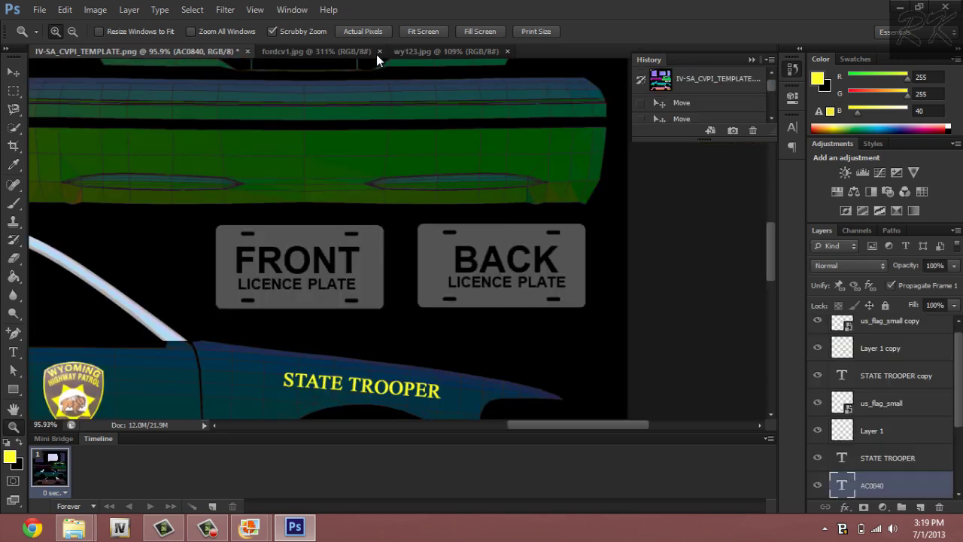
left_click(376, 54)
left_click(378, 53)
left_click_drag(318, 333, 299, 324)
left_click_drag(298, 287, 238, 308)
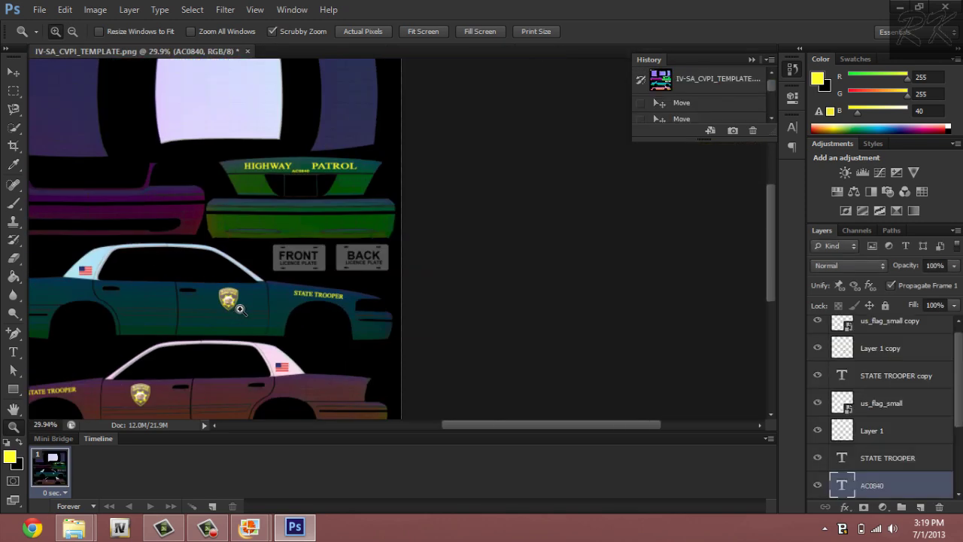
scroll(244, 309, "down", 3)
left_click_drag(283, 257, 321, 303)
scroll(329, 265, "up", 4)
left_click(329, 265)
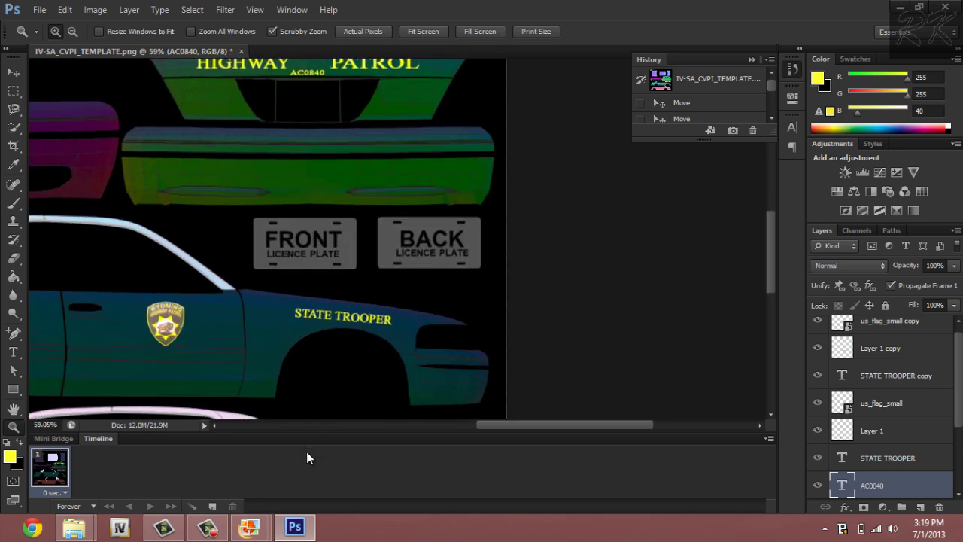
Switch to Windows Live Photo Gallery and minimize the wy130.jpg and template image windows to reach the desktop.
left_click(248, 527)
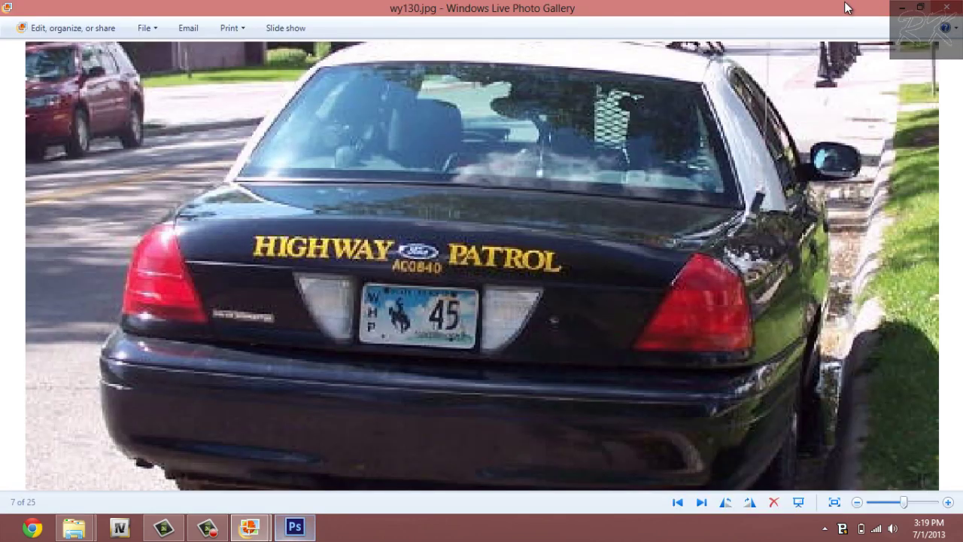
left_click(901, 8)
left_click(895, 7)
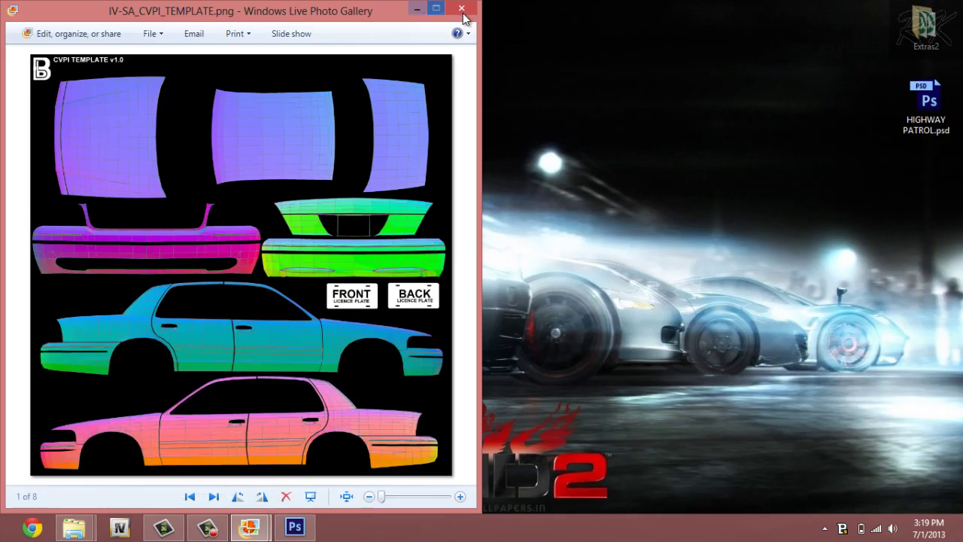
left_click(416, 9)
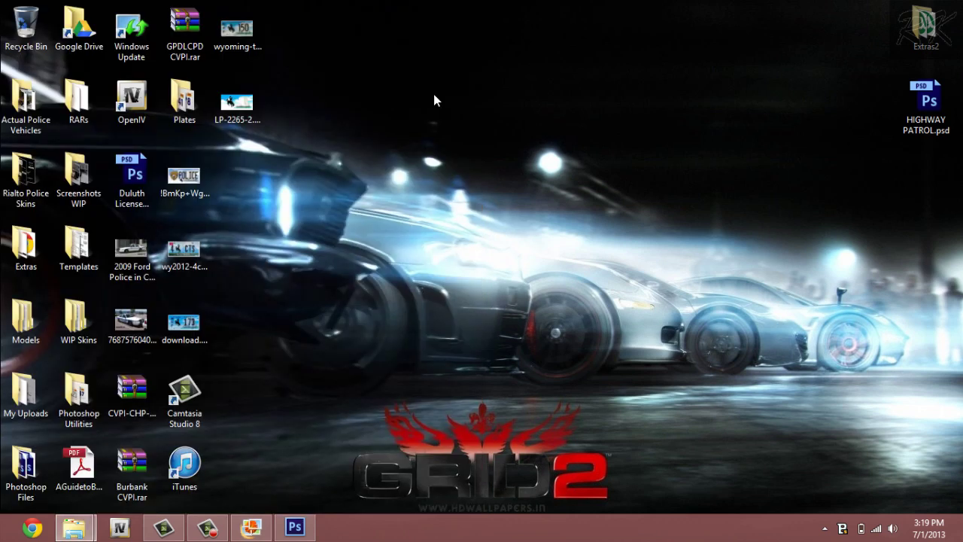
Open the Wyoming POLICE plate image from the desktop and browse the plate references up to LP-2265-2.jpg.
double_click(203, 196)
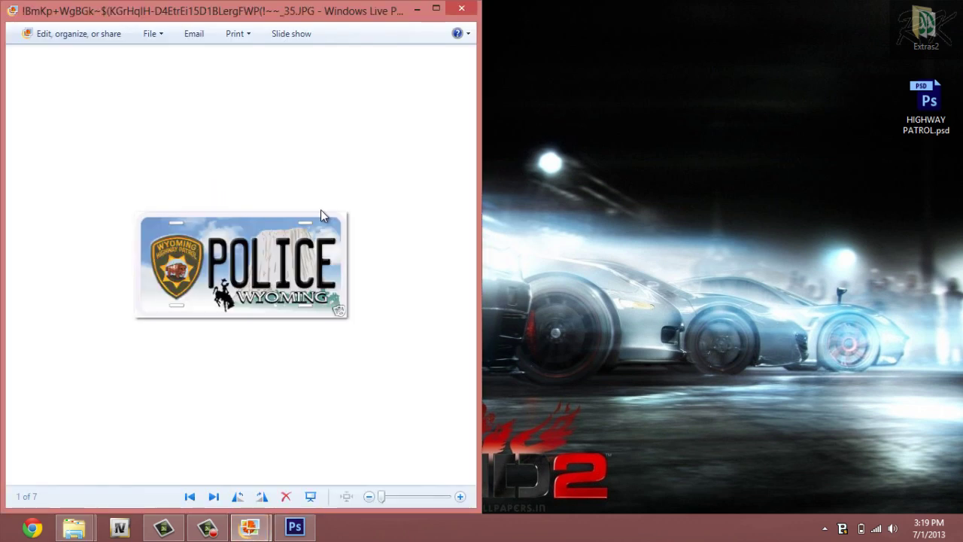
double_click(328, 9)
key("Right")
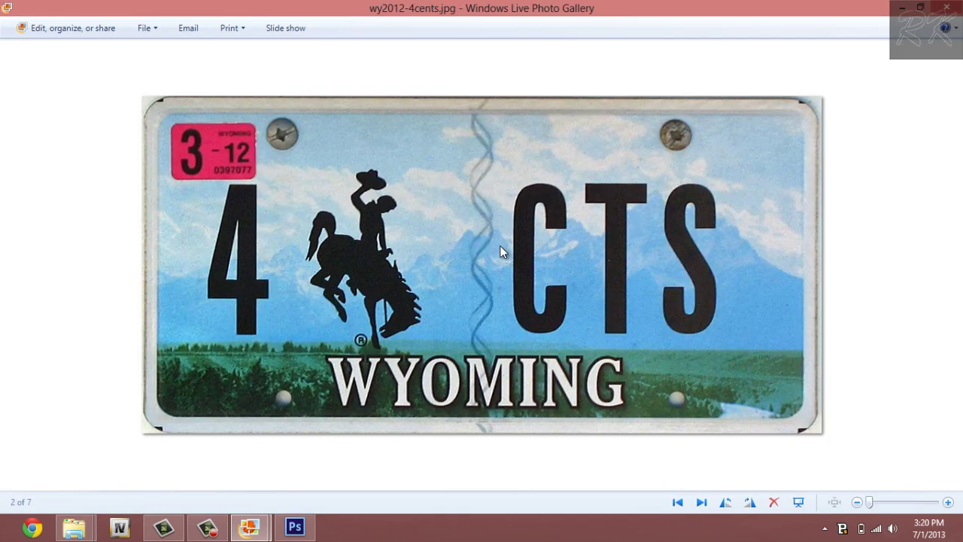
key("Right")
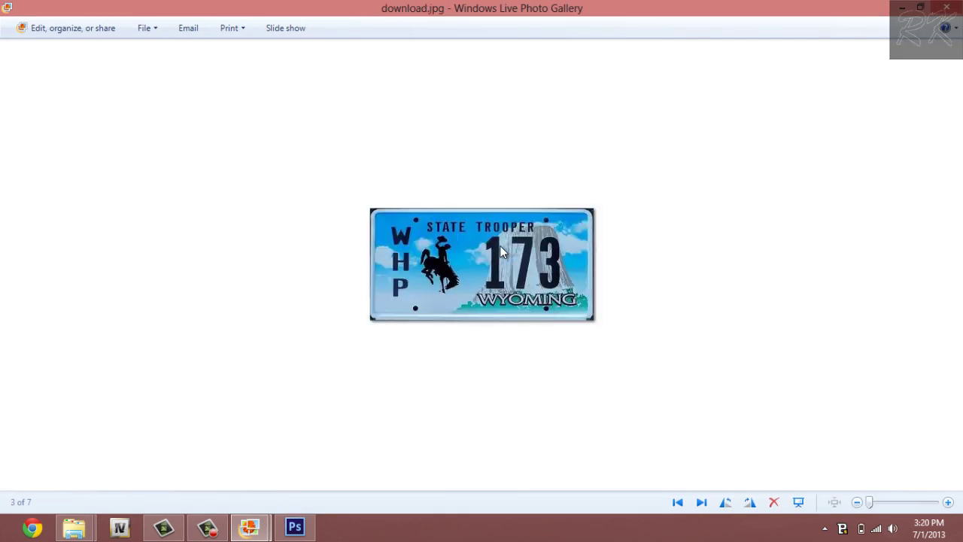
key("Right")
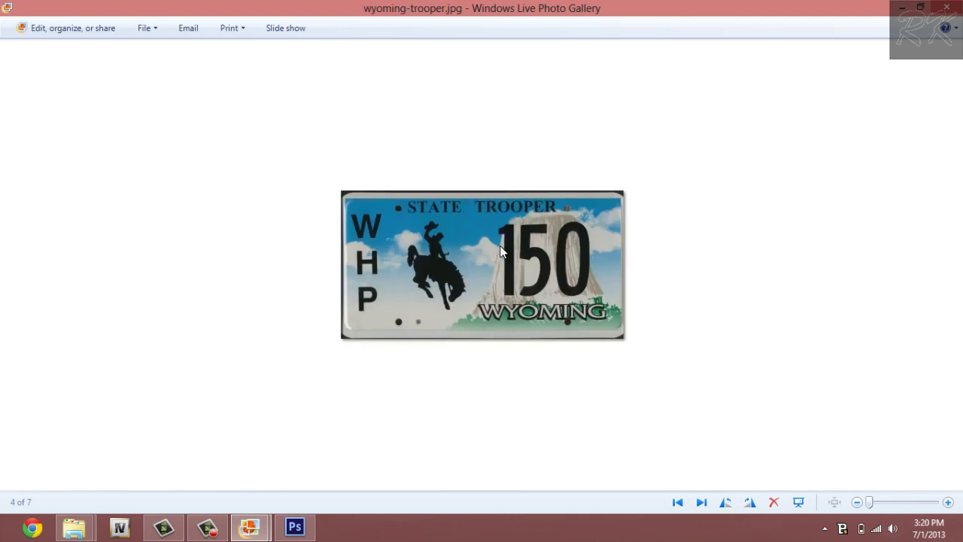
key("Right")
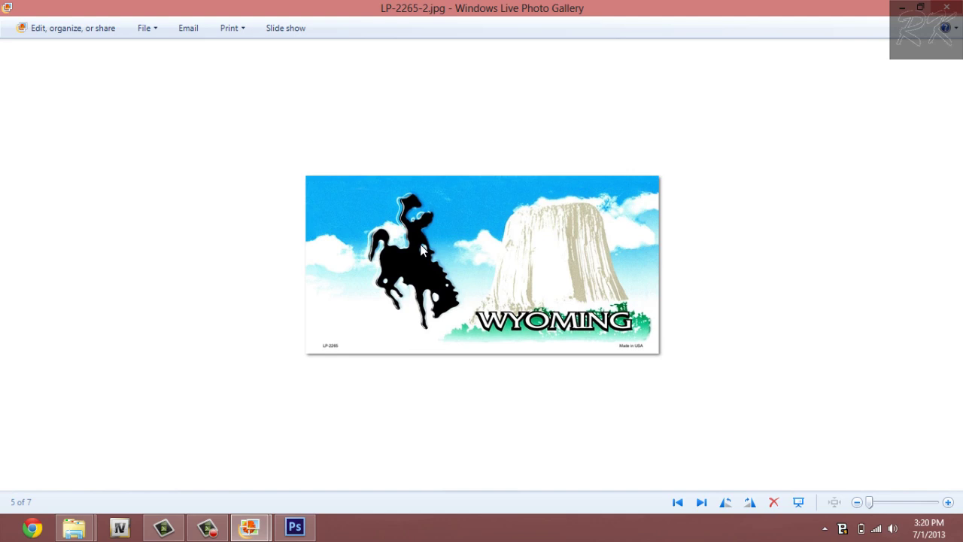
Switch to Chrome and search Google for "WYOMING BLANK LICENSE PLATES", showing the image results.
left_click(30, 527)
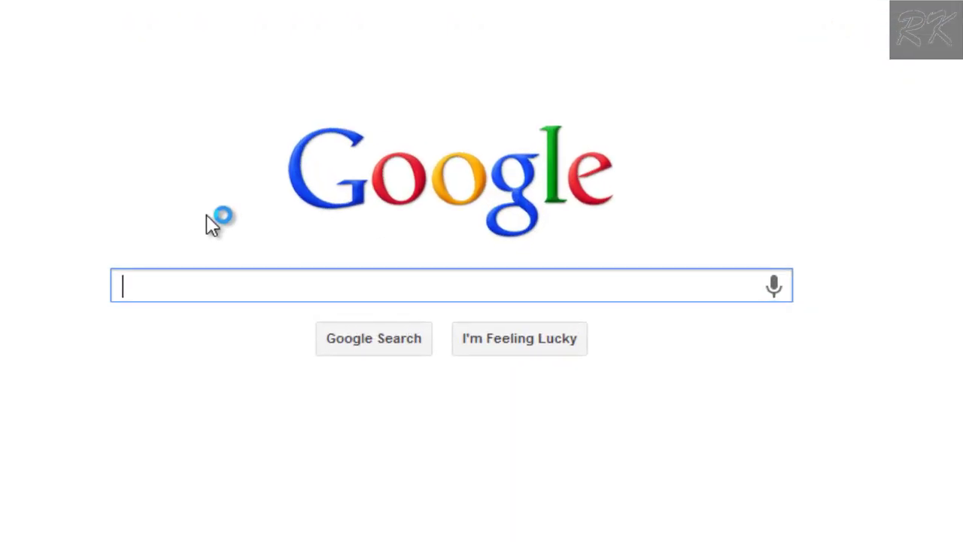
type("WY")
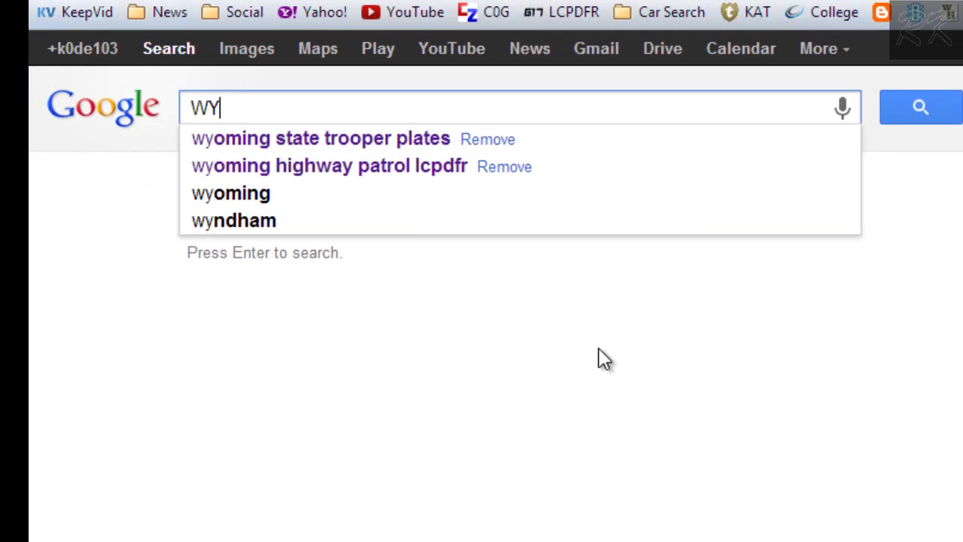
type("OMING ")
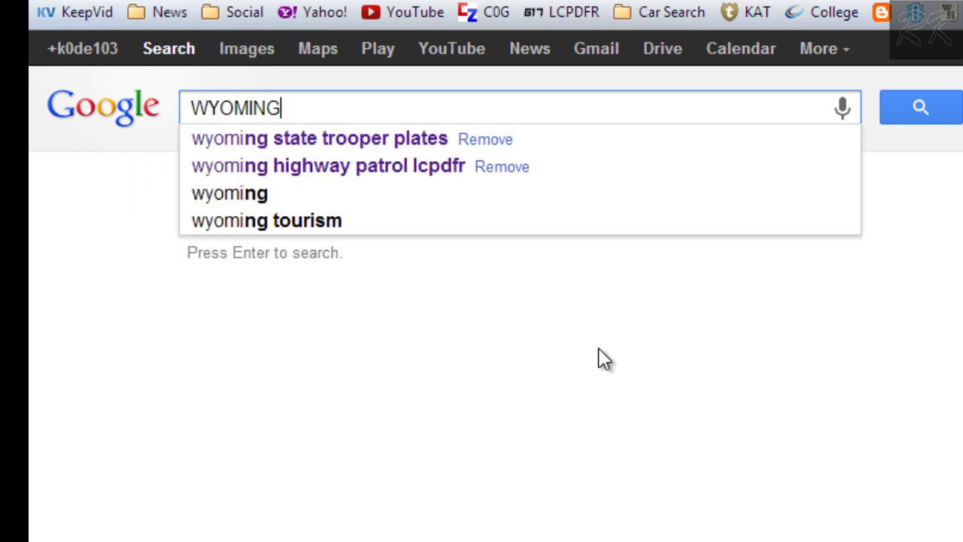
type("BLAN")
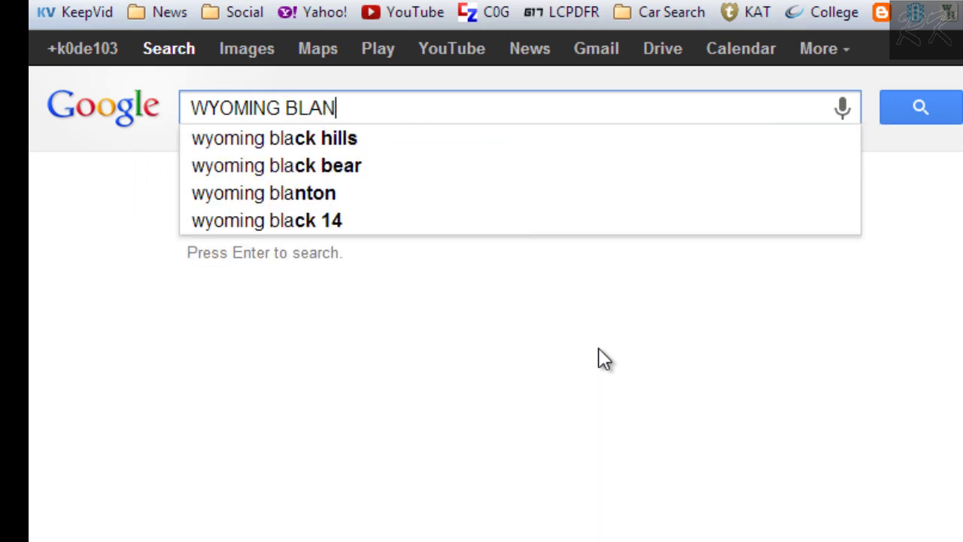
type("K LISENCE")
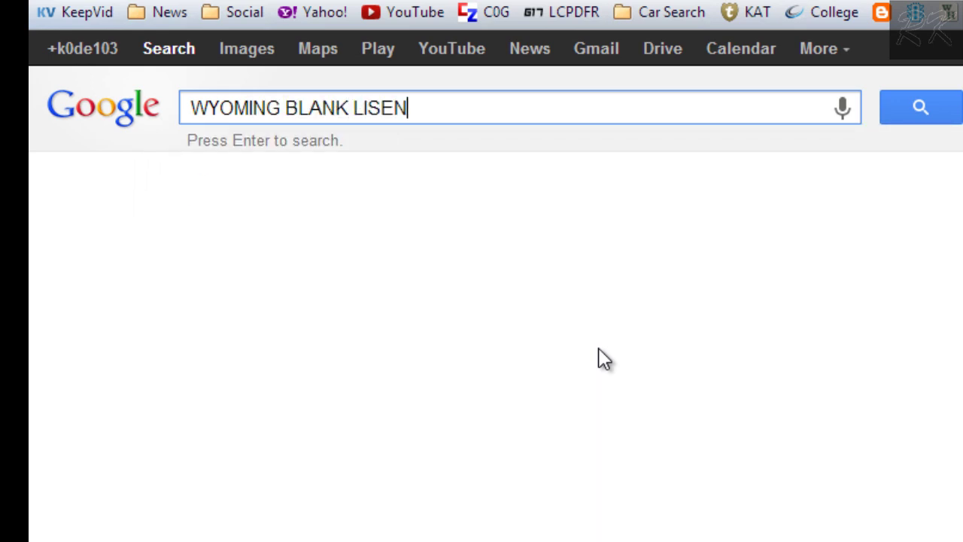
key("BackSpace")
key("BackSpace")
key("BackSpace")
key("BackSpace")
key("BackSpace")
type("CENCE")
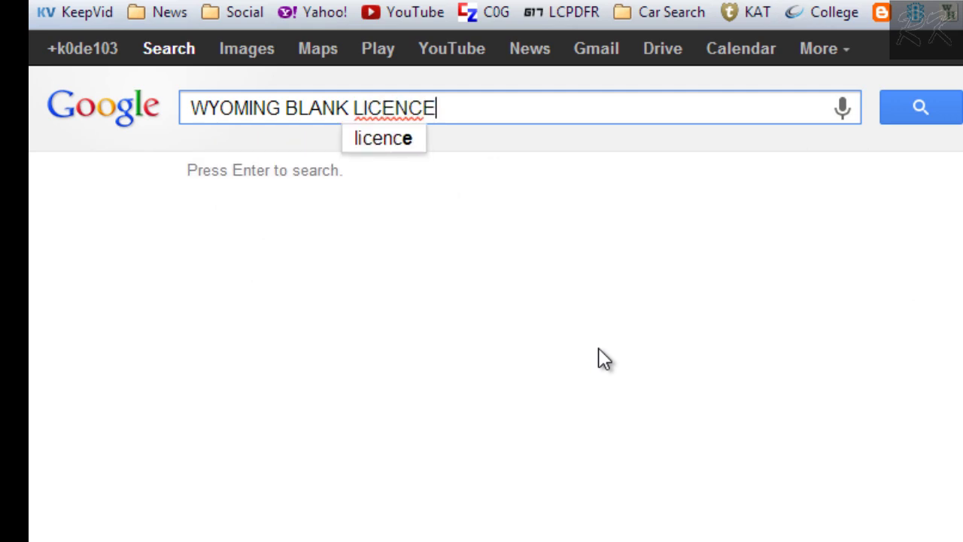
key("BackSpace")
key("BackSpace")
type("SE P")
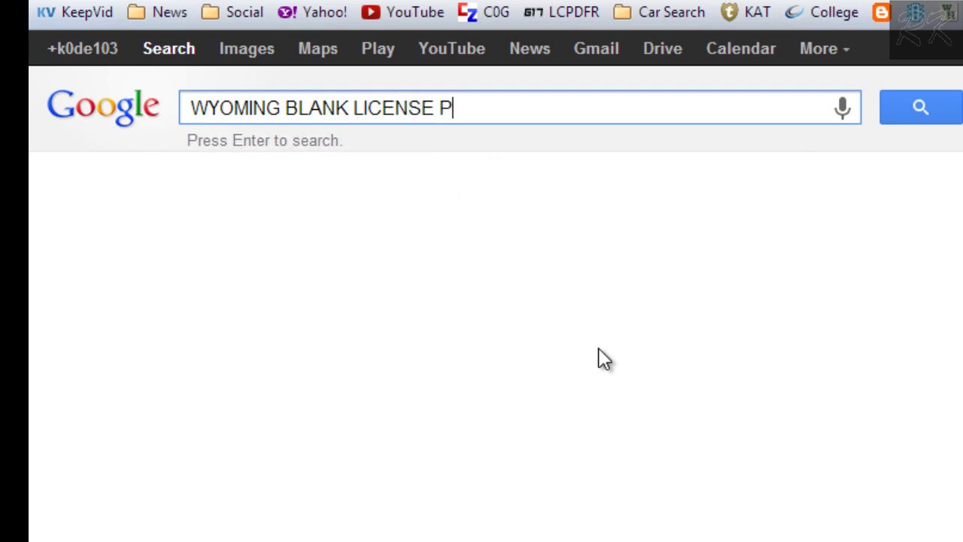
type("LATES")
key("Return")
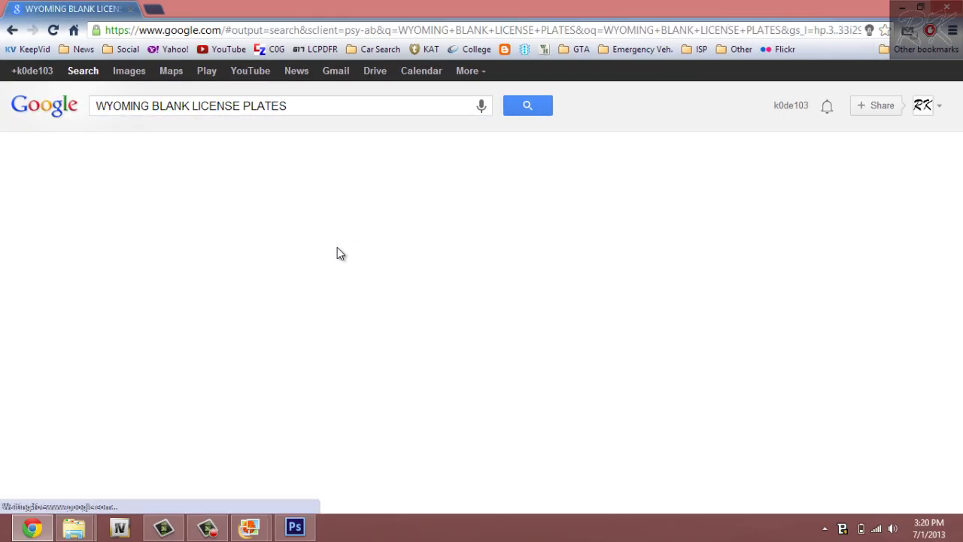
left_click(147, 302)
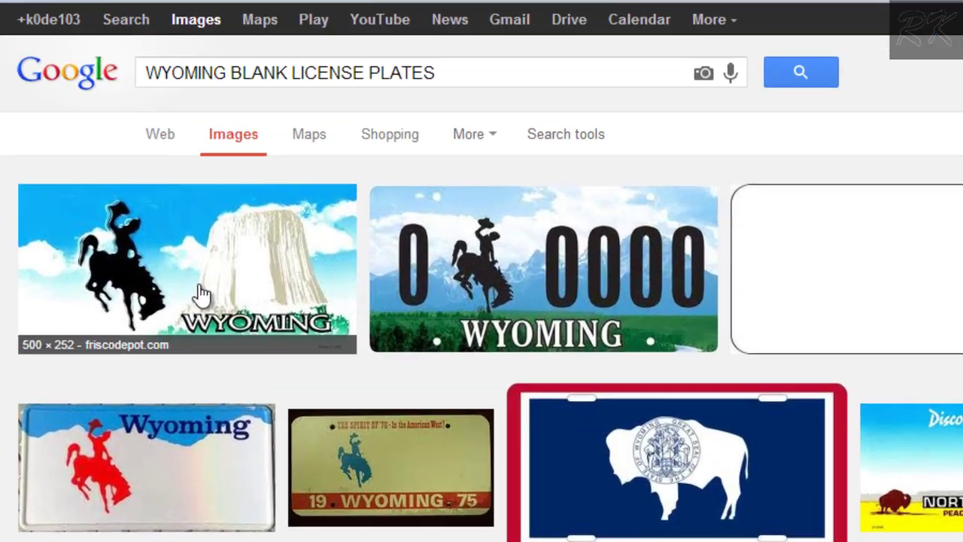
Change the image search to "ILLINOIS BLANK LICENSE PLATES".
double_click(200, 72)
type("IL")
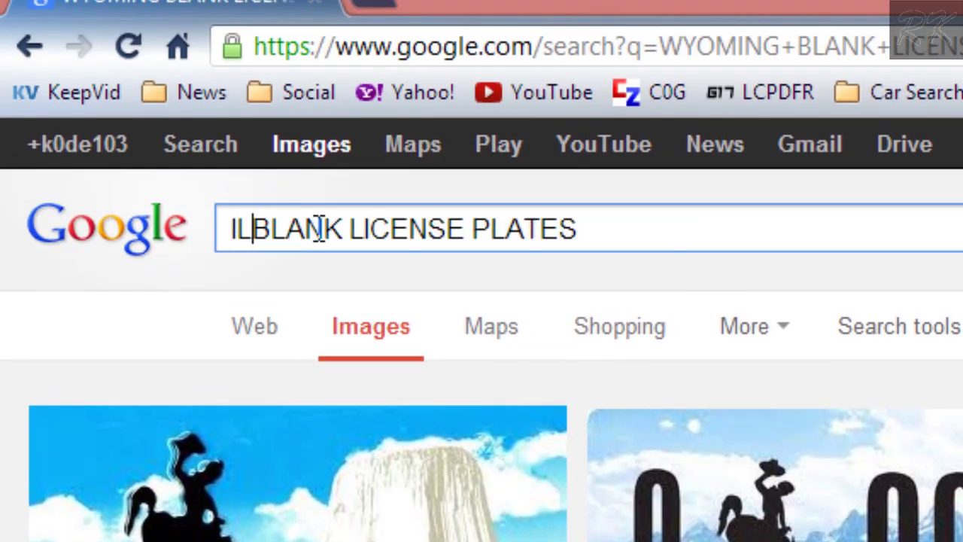
type("LINOIS")
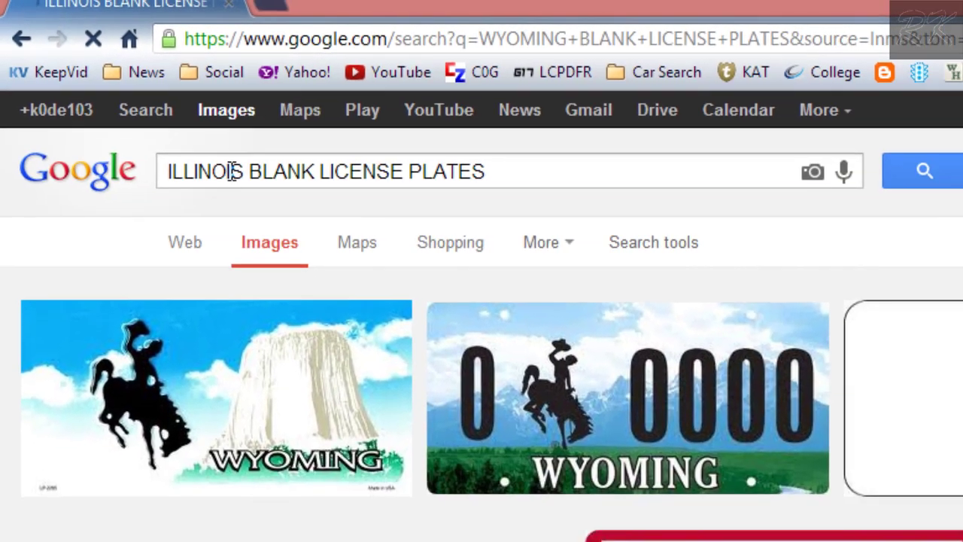
key("Return")
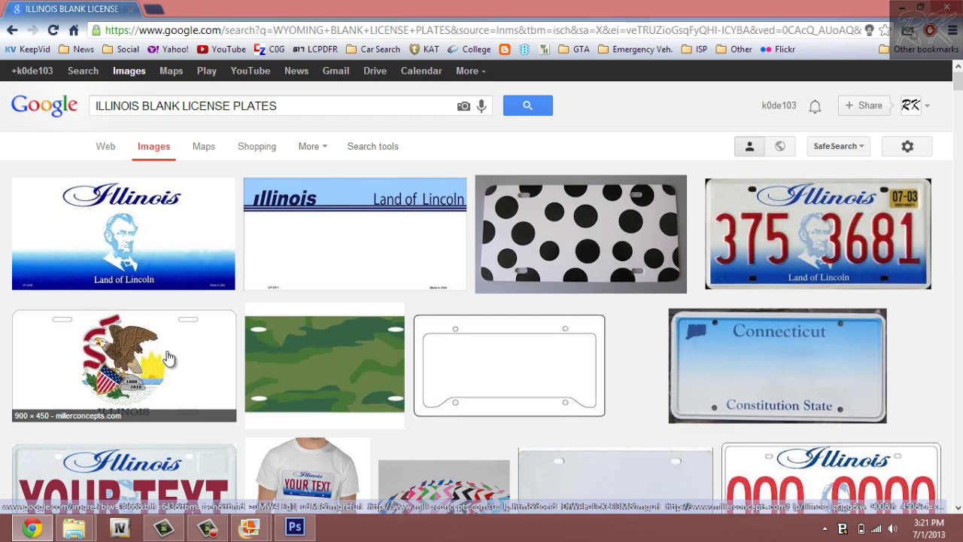
Browse the Illinois image results for examples of blank licence plates from various states, and close the browser.
scroll(168, 358, "down", 2)
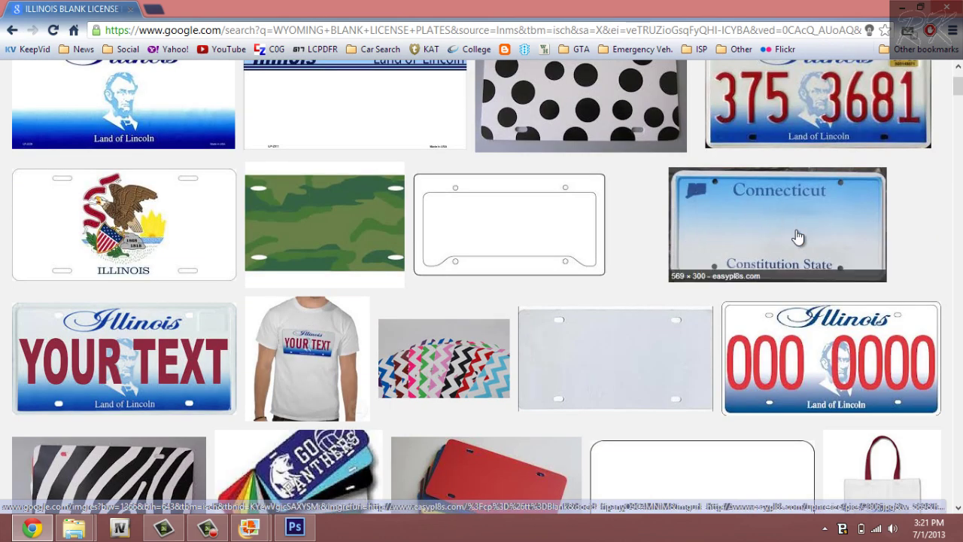
scroll(798, 237, "down", 5)
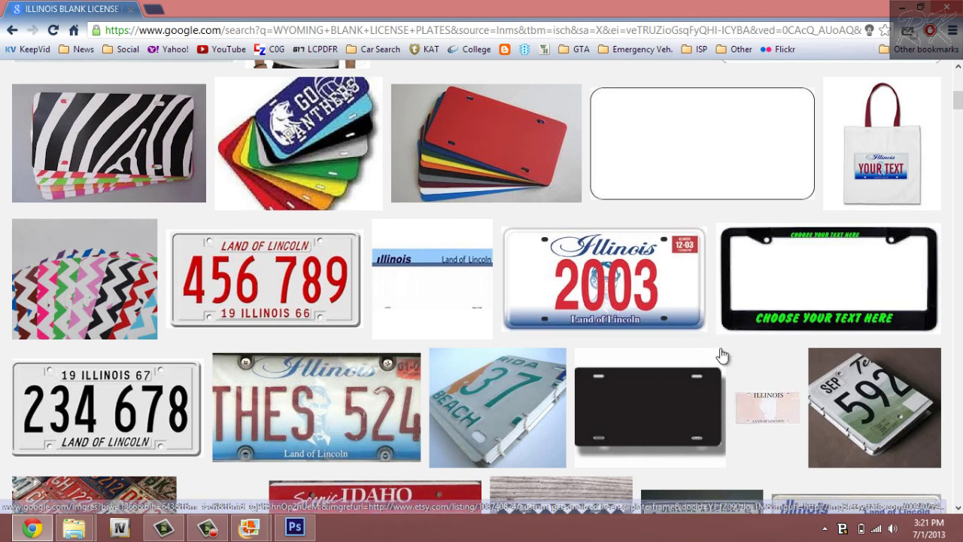
scroll(723, 355, "down", 3)
scroll(710, 360, "up", 2)
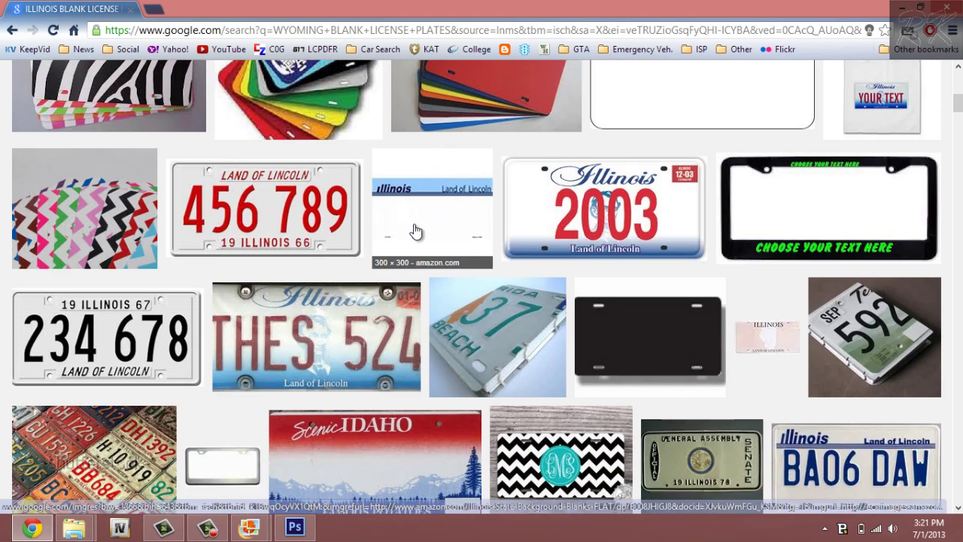
scroll(416, 230, "down", 3)
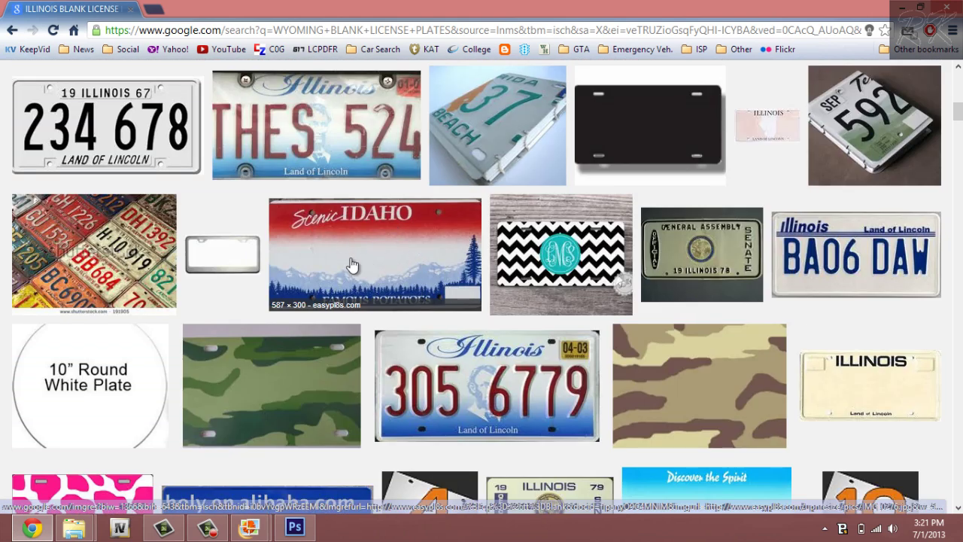
scroll(407, 271, "down", 3)
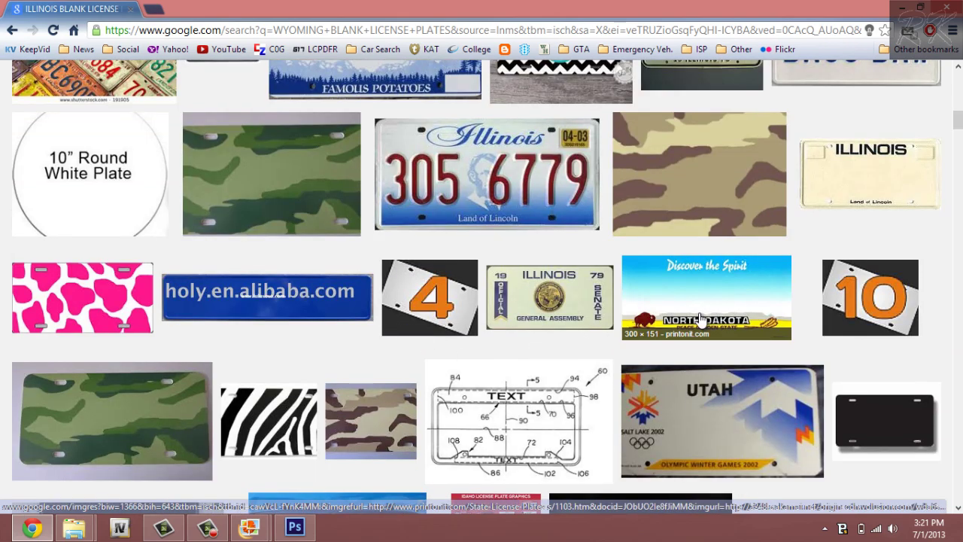
scroll(696, 319, "down", 3)
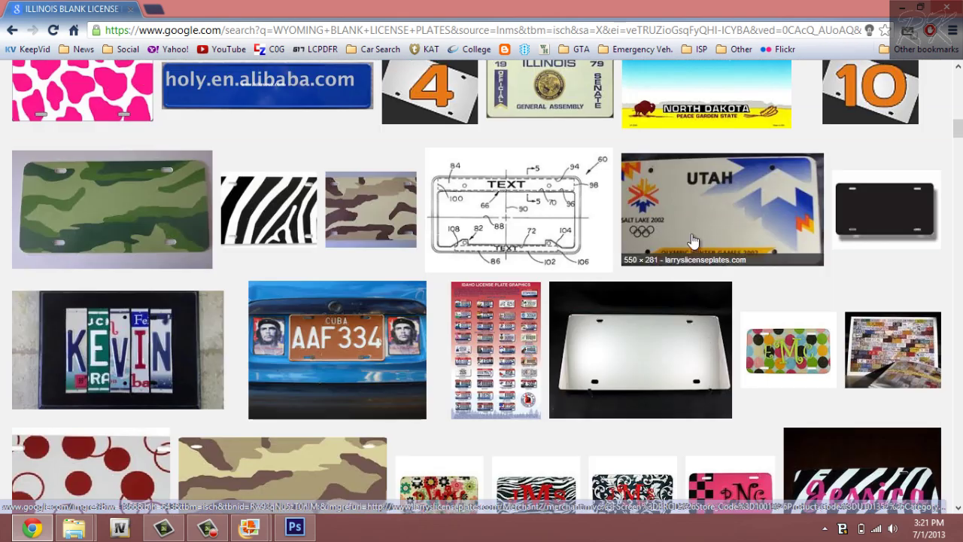
scroll(670, 286, "down", 7)
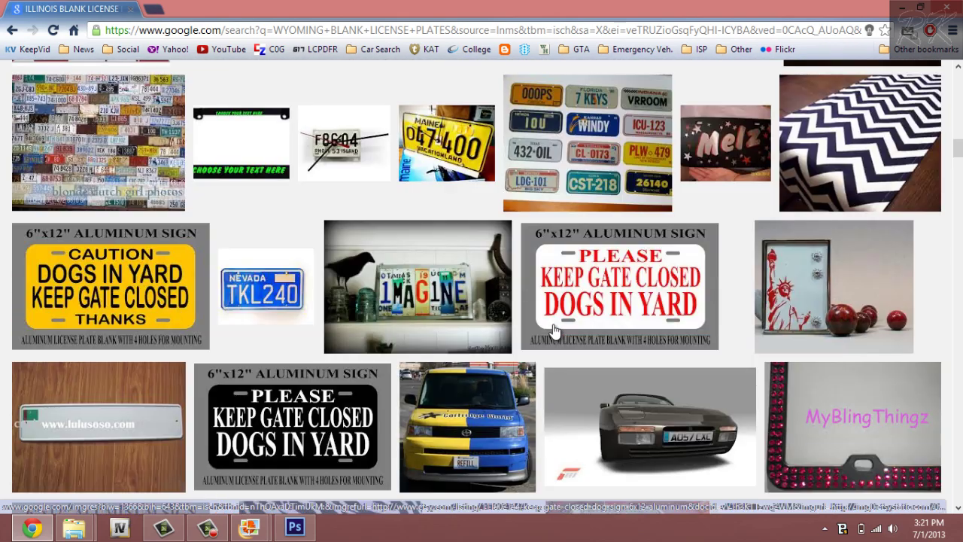
scroll(552, 331, "down", 6)
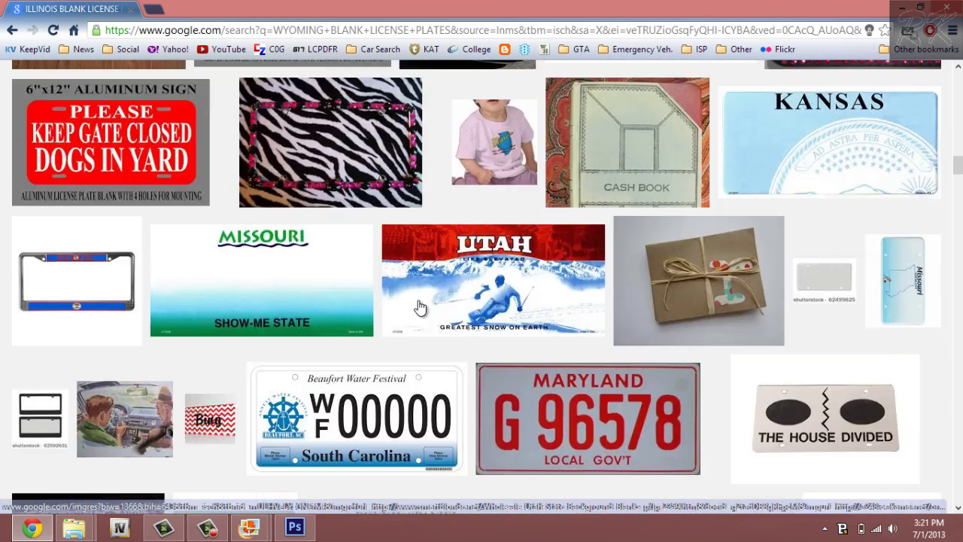
scroll(420, 307, "down", 1)
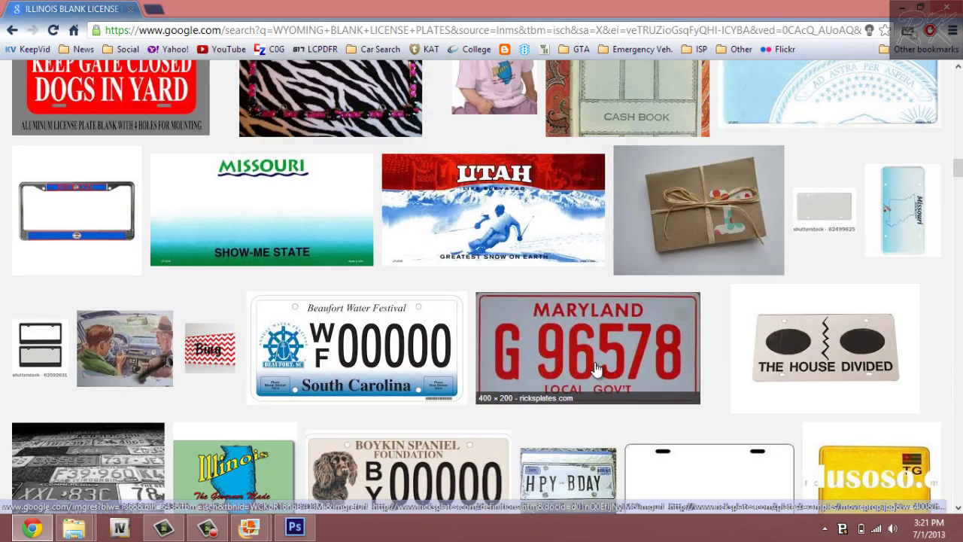
scroll(598, 361, "down", 2)
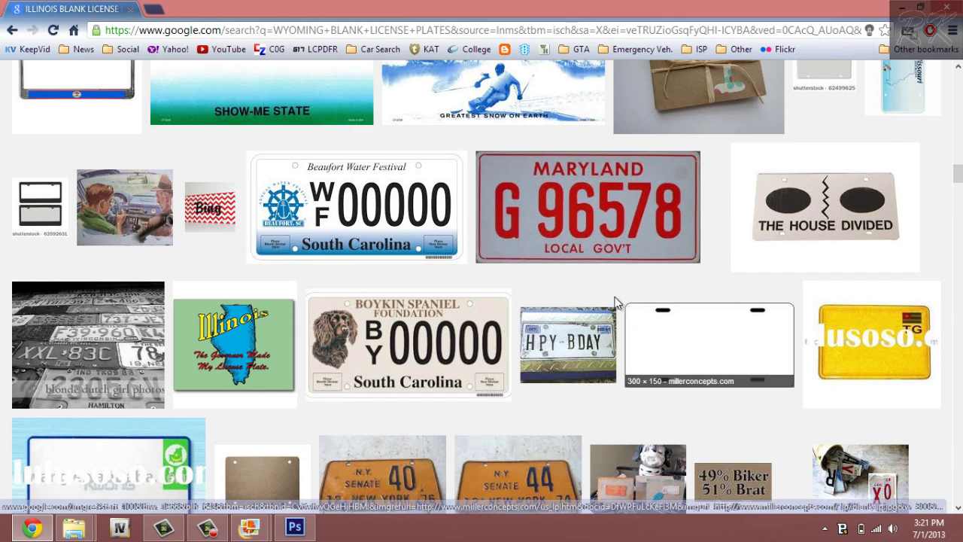
left_click(946, 11)
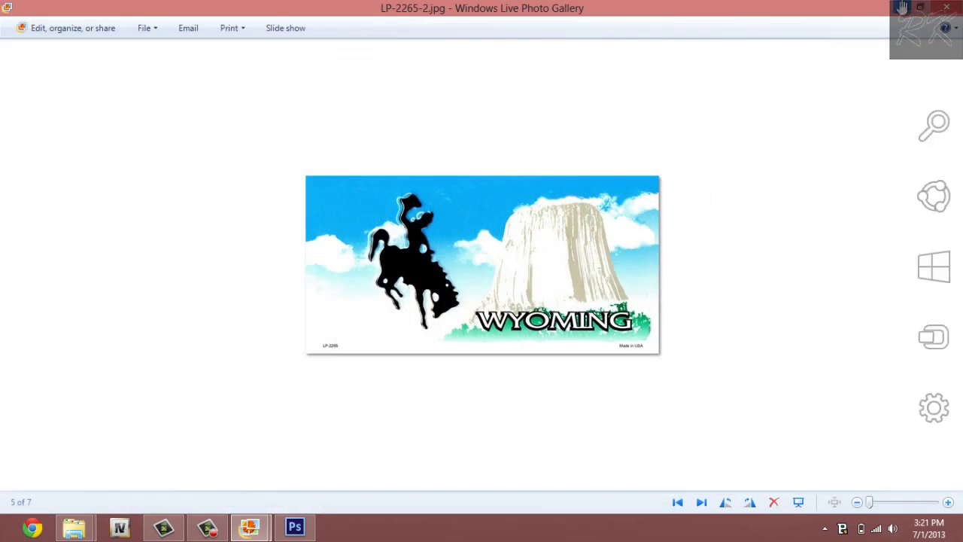
Return to the desktop, move the LP-2265-2.jpg icon aside, and view LP-2265-2.jpg and wyoming-trooper.jpg.
left_click(902, 7)
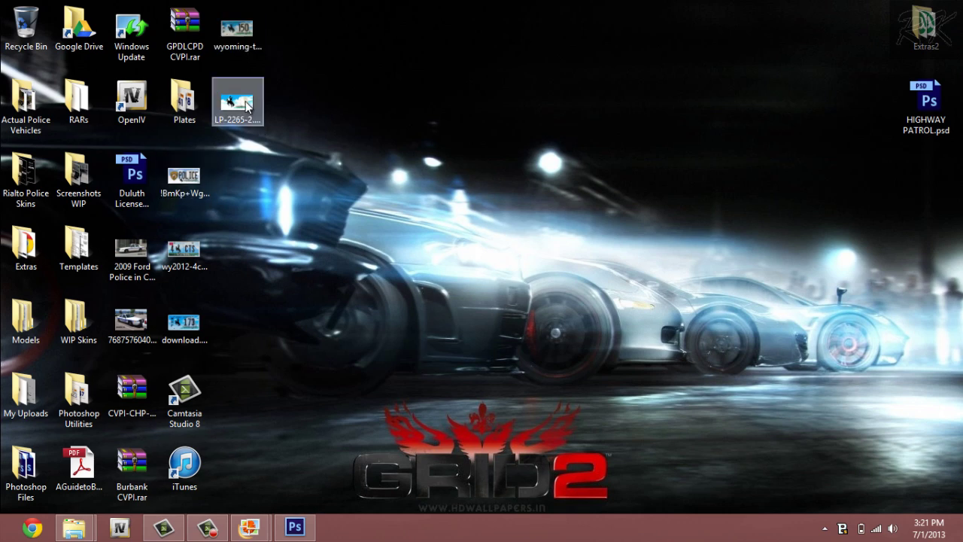
left_click_drag(247, 107, 285, 122)
double_click(285, 121)
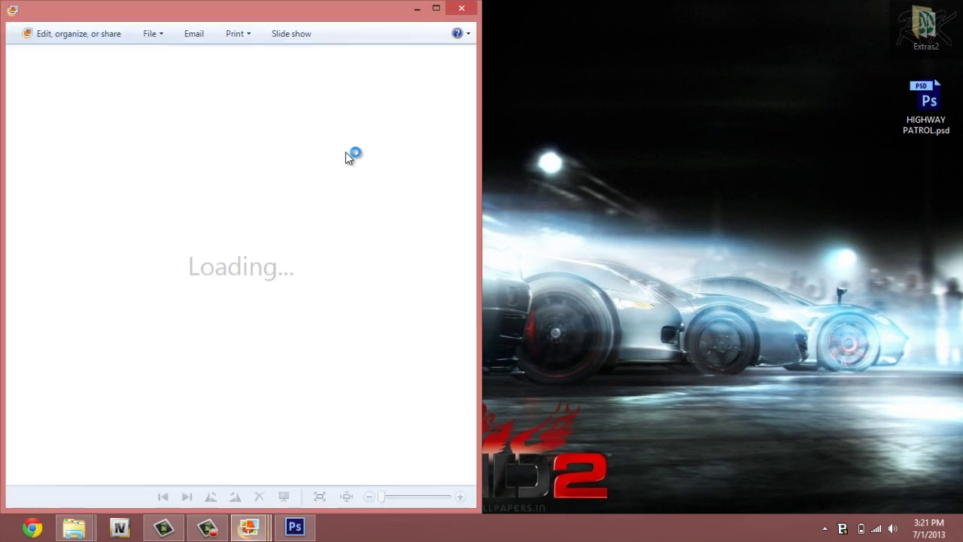
left_click(436, 8)
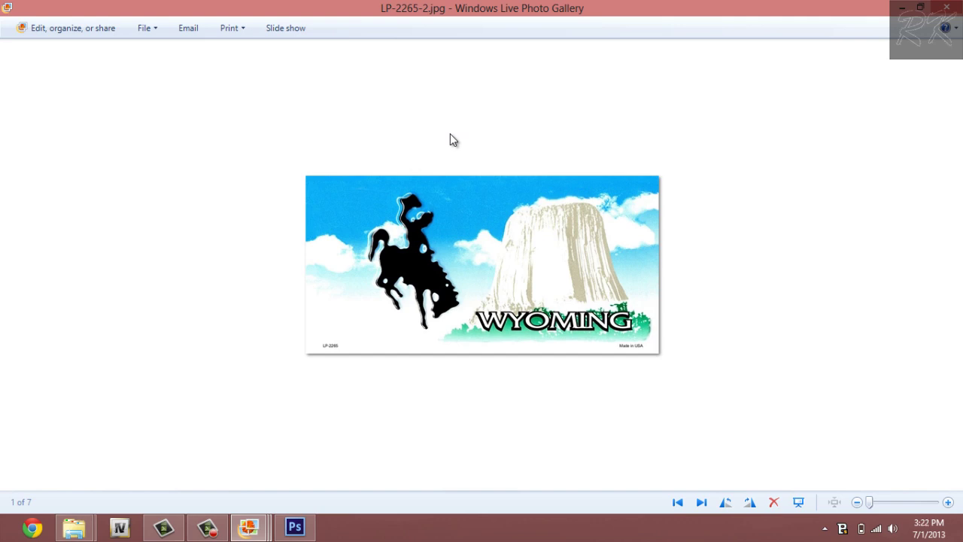
left_click(897, 8)
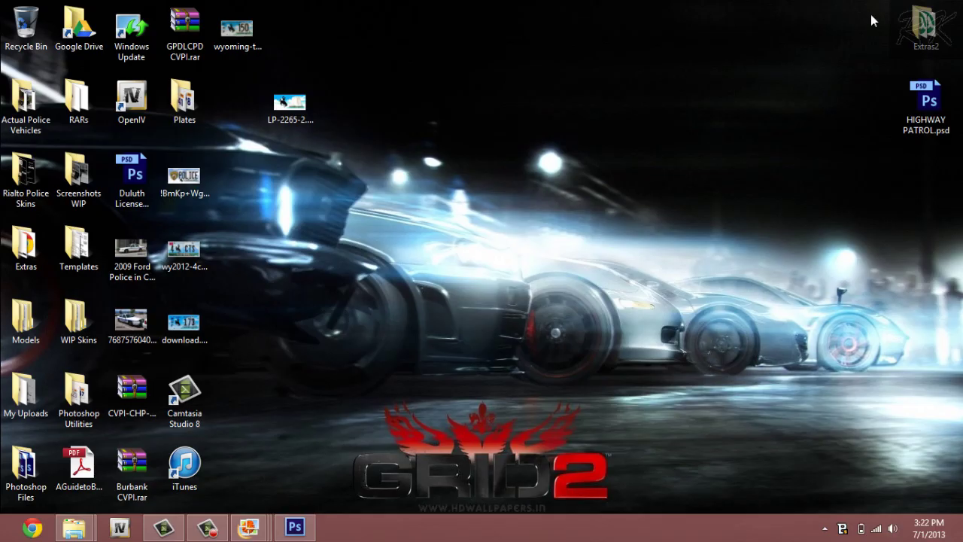
double_click(253, 40)
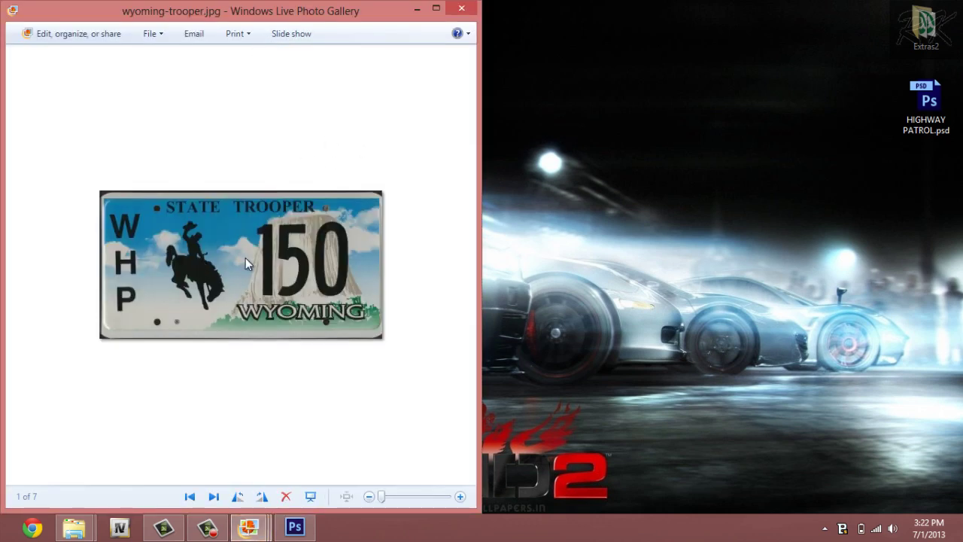
left_click(462, 9)
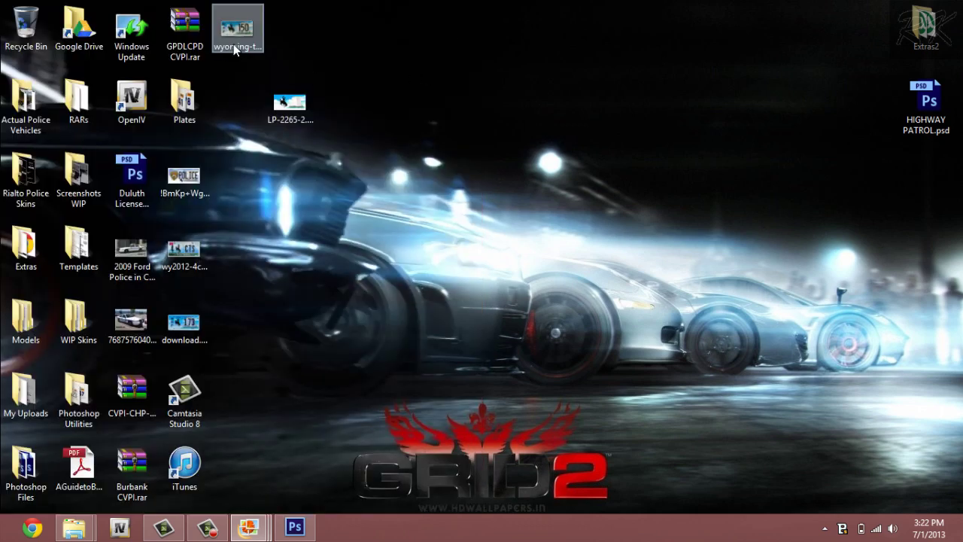
Place wyoming-trooper.jpg from the desktop into the Photoshop car template, scaled to cover the FRONT licence plate area.
left_click_drag(239, 37, 343, 291)
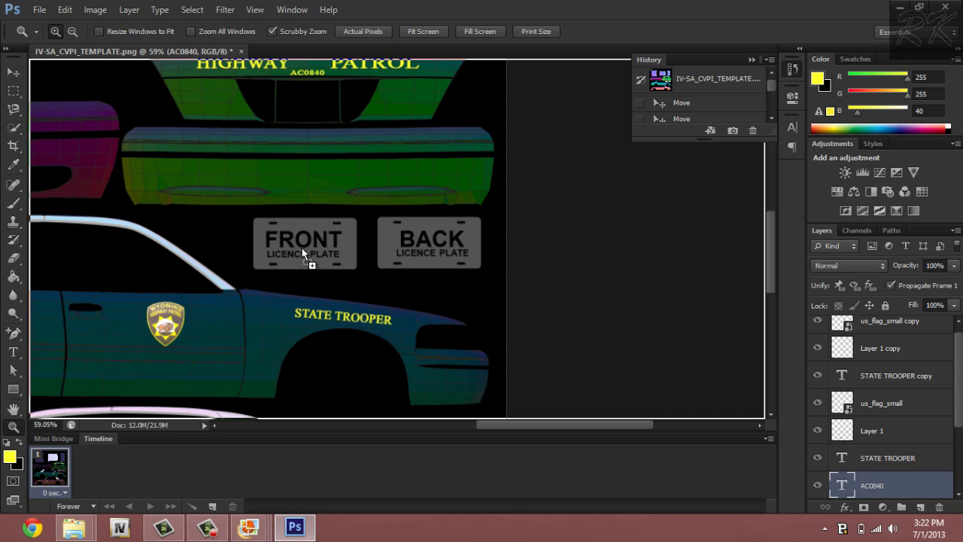
left_click_drag(303, 255, 305, 254)
left_click_drag(421, 238, 353, 234)
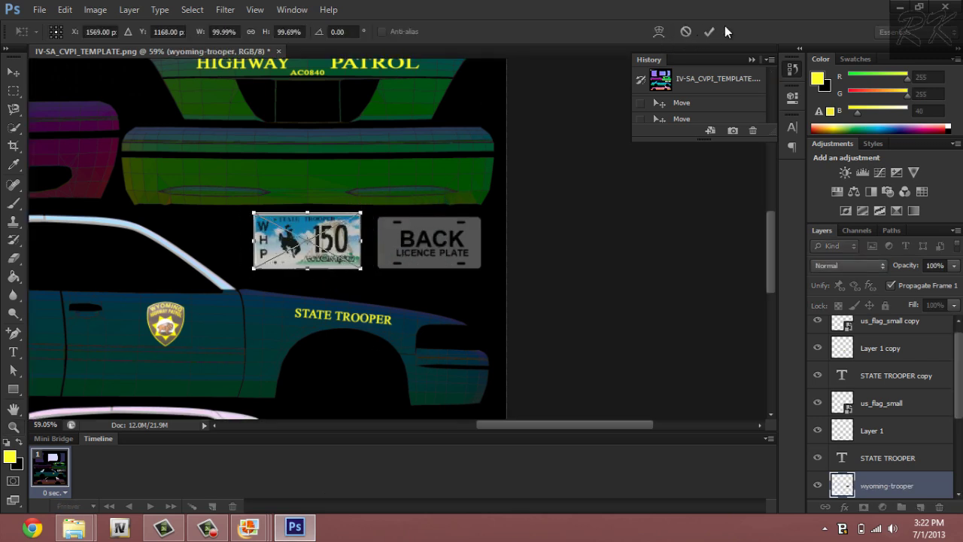
left_click(709, 32)
Reduce the wyoming-trooper layer's opacity to 37% so the front plate template shows through.
left_click_drag(276, 237, 746, 310)
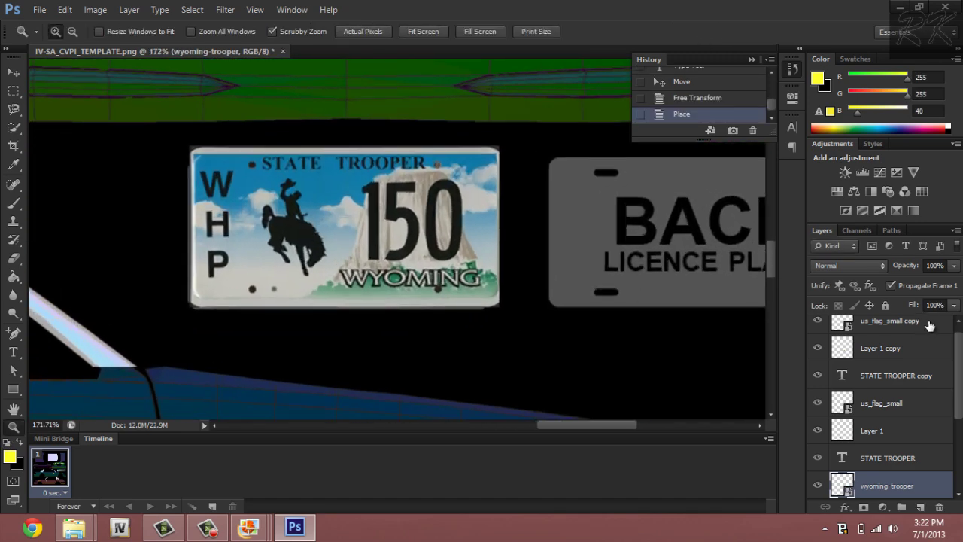
left_click(952, 266)
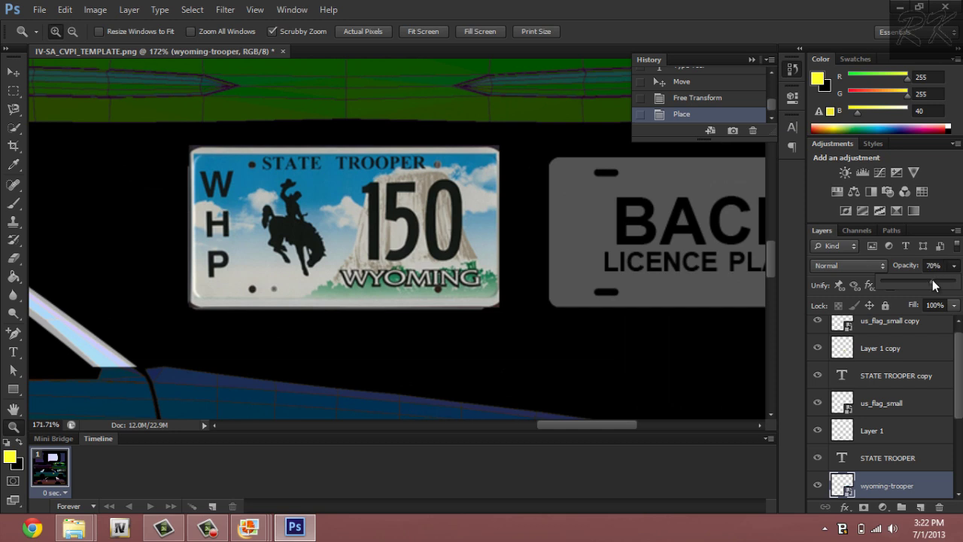
left_click_drag(932, 284, 926, 285)
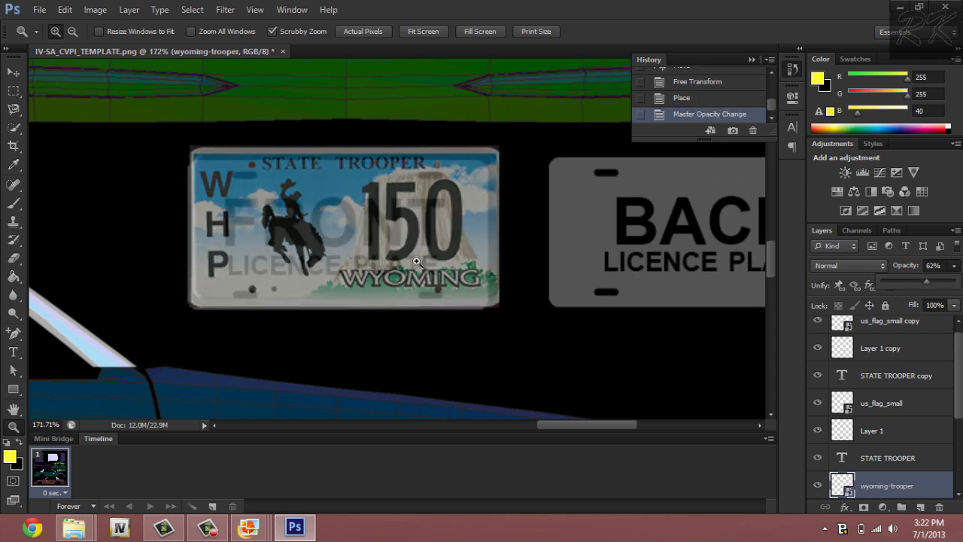
left_click_drag(917, 280, 909, 280)
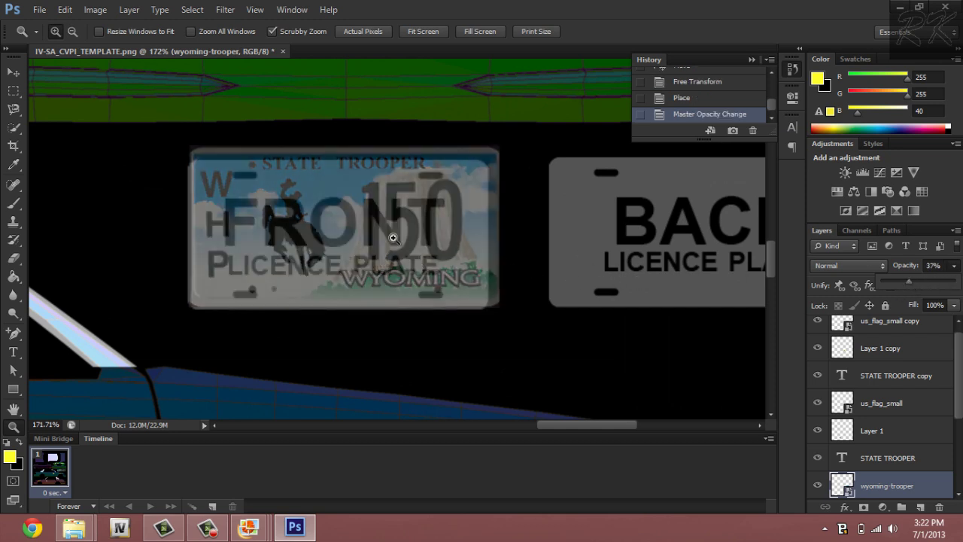
Scale the wyoming-trooper plate to 96.09% width and 93.28% height to fit the front plate outline, and set its opacity to 100%.
left_click(13, 71)
left_click_drag(453, 228, 449, 224)
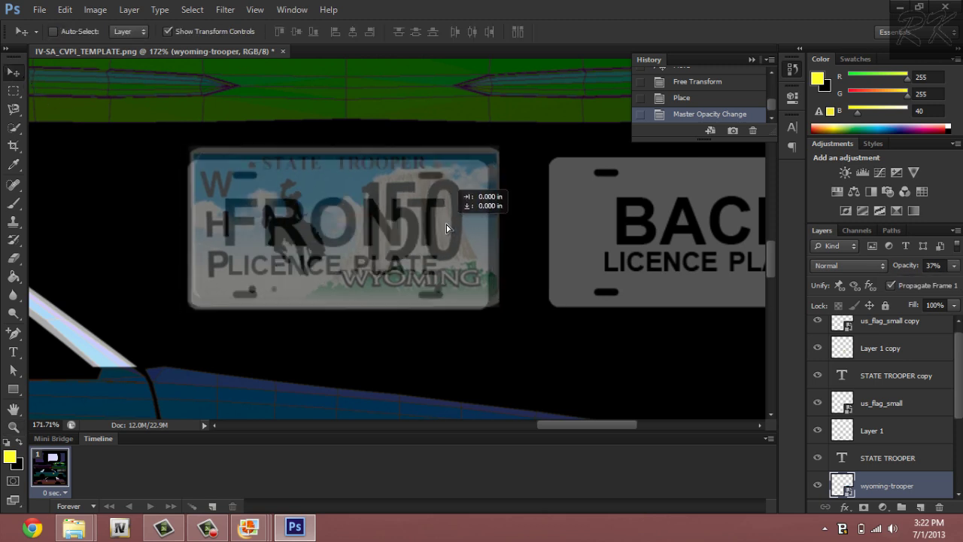
key("ctrl+t")
left_click_drag(493, 150, 483, 159)
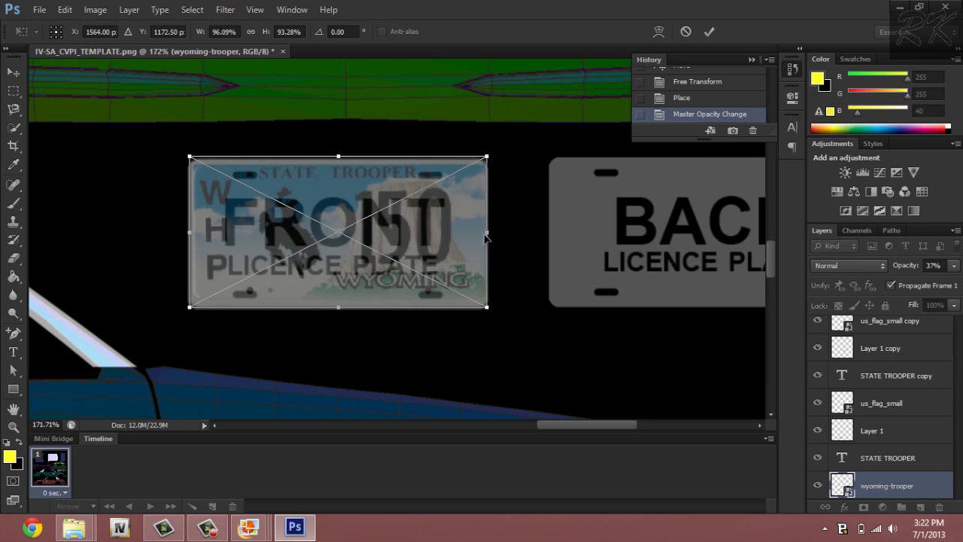
left_click(709, 32)
left_click(950, 269)
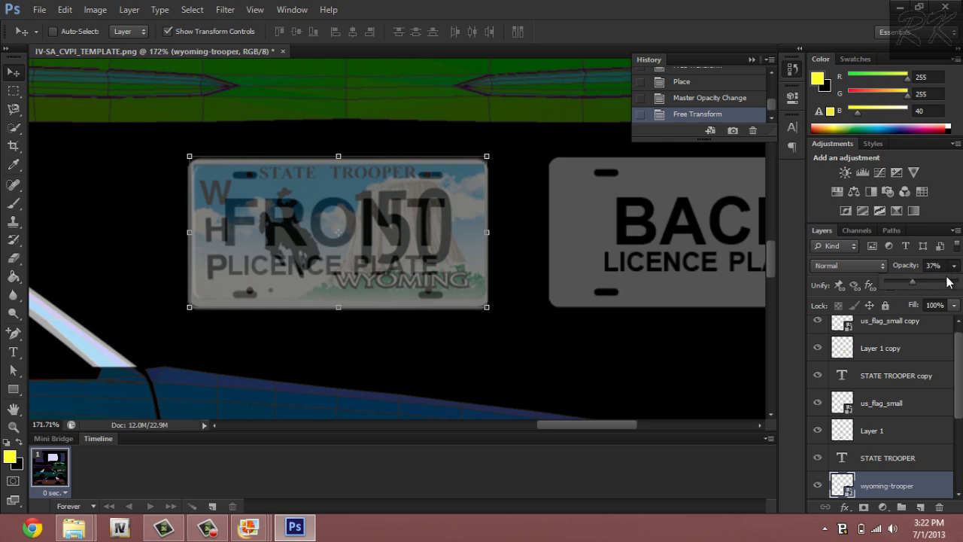
left_click_drag(911, 282, 953, 282)
Duplicate the wyoming-trooper layer and position the copy over the BACK licence plate area.
left_click_drag(595, 427, 608, 427)
right_click(270, 264)
left_click(327, 272)
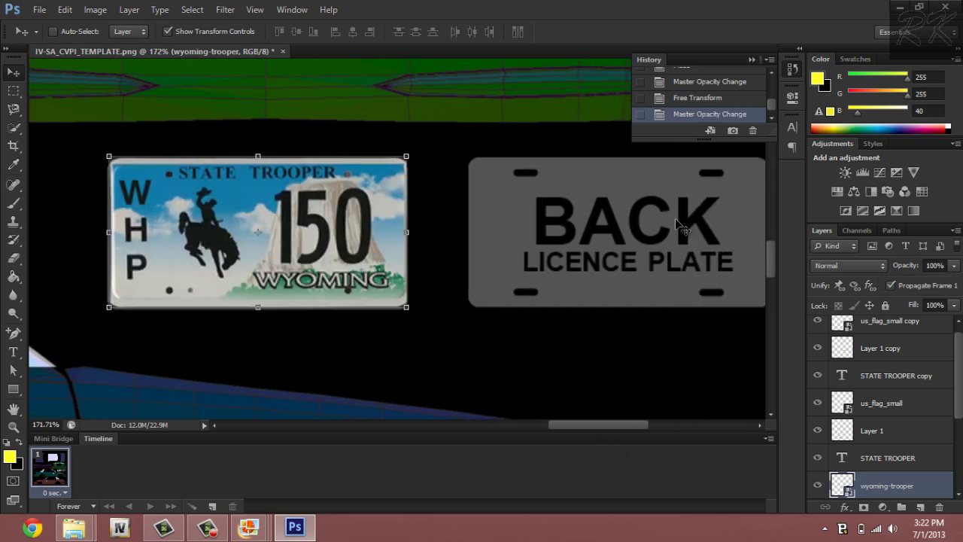
right_click(872, 485)
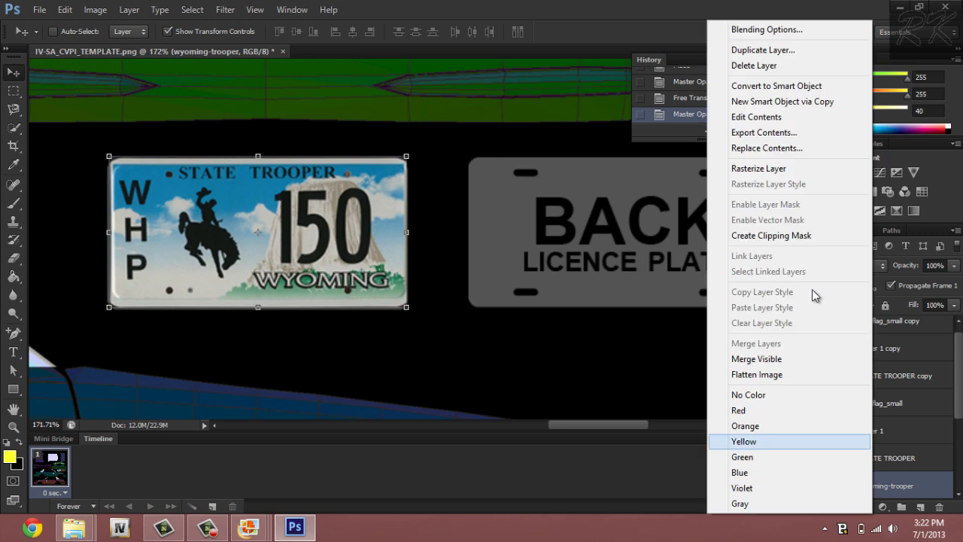
left_click(761, 49)
left_click(604, 160)
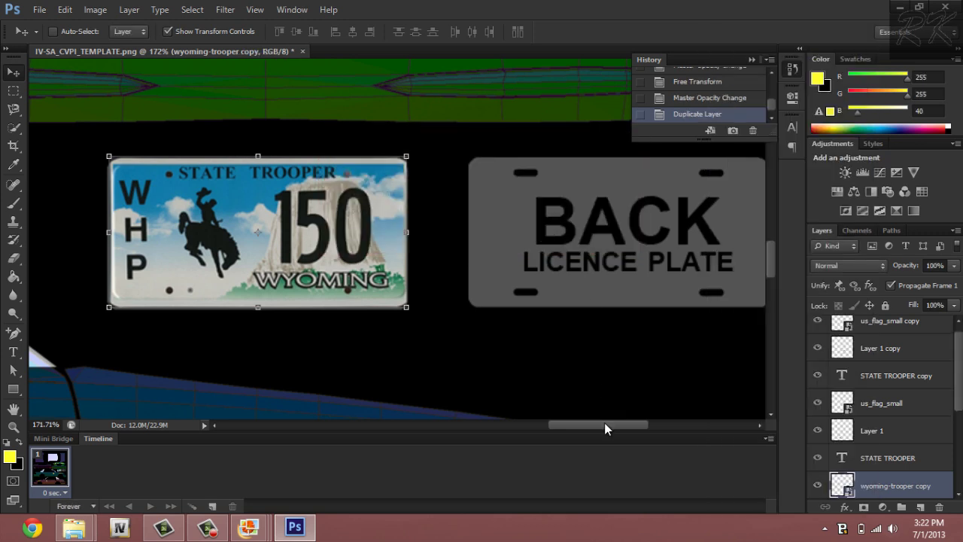
left_click_drag(606, 426, 628, 427)
left_click_drag(247, 292, 555, 263)
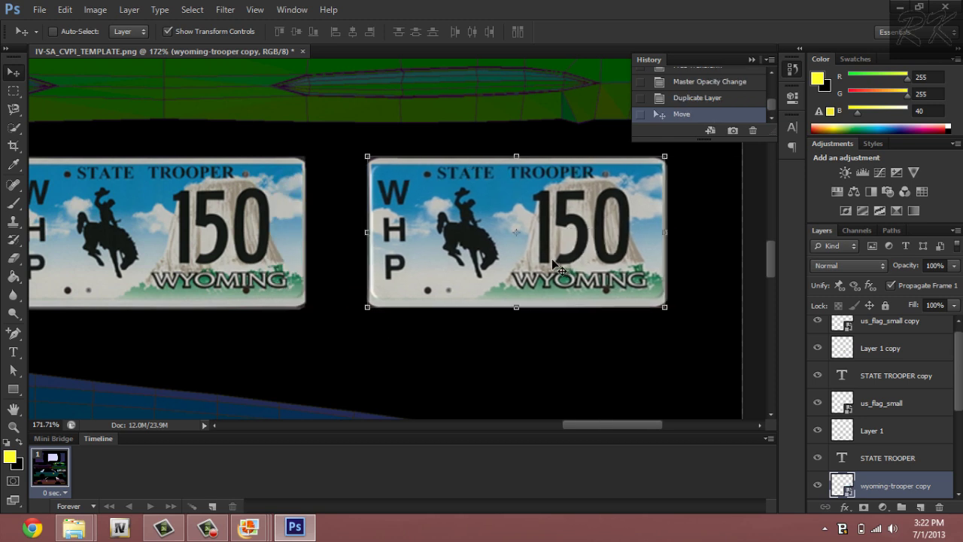
Set the opacity of the IV-SA_CVPI_TEMPLATE B&W4 layer to 100%.
left_click(14, 425)
left_click_drag(358, 240, 333, 255)
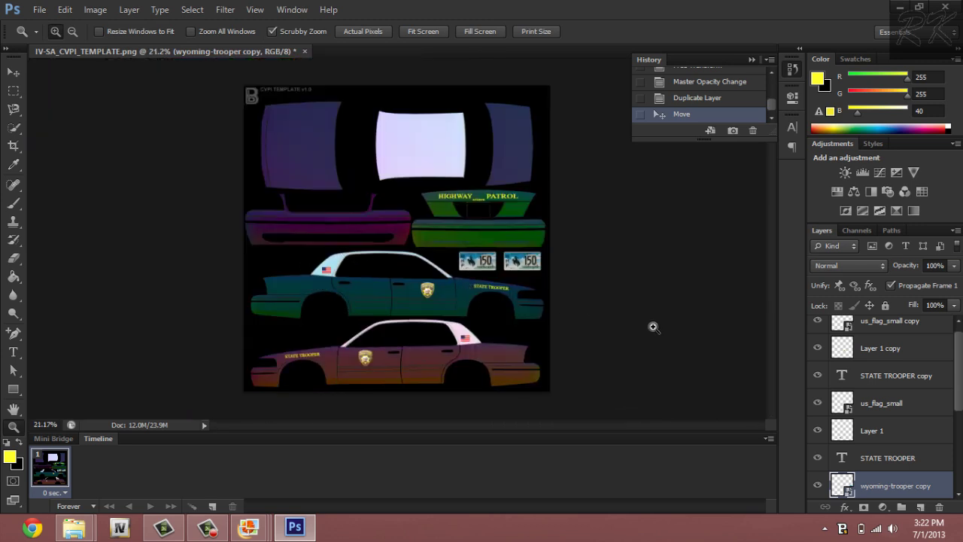
scroll(903, 461, "down", 5)
left_click(908, 465)
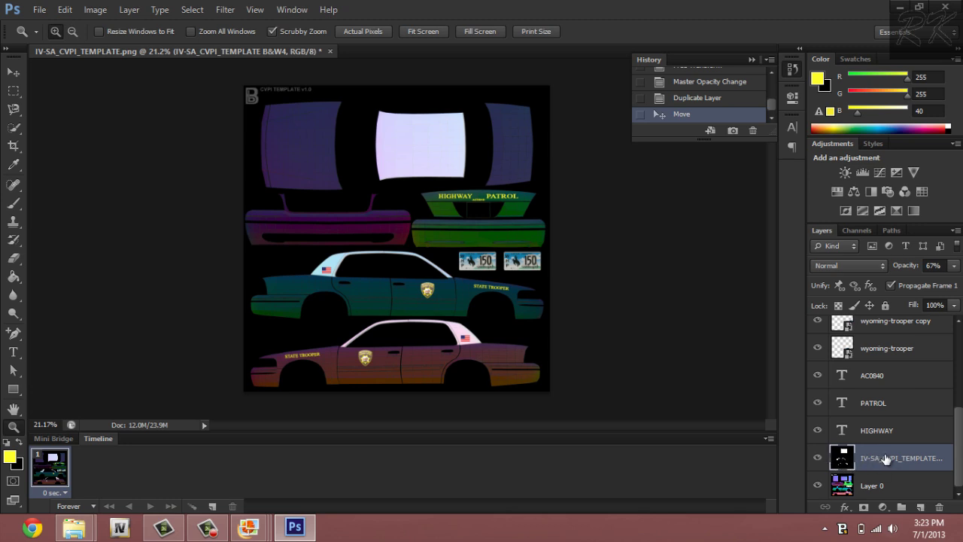
left_click(954, 265)
left_click_drag(950, 280, 958, 282)
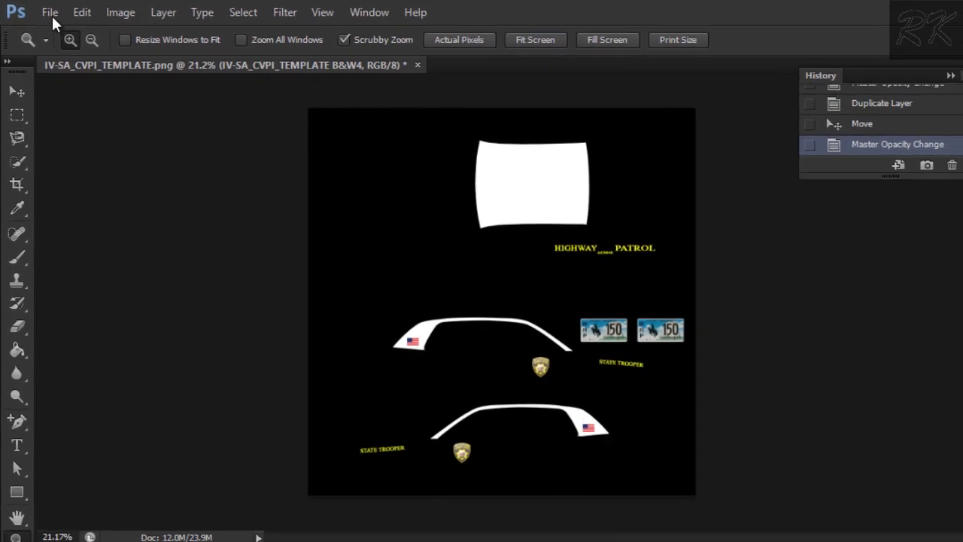
Save the skin to the desktop as HIGHWAY PATROL.psd, replacing the existing file of that name.
left_click(39, 9)
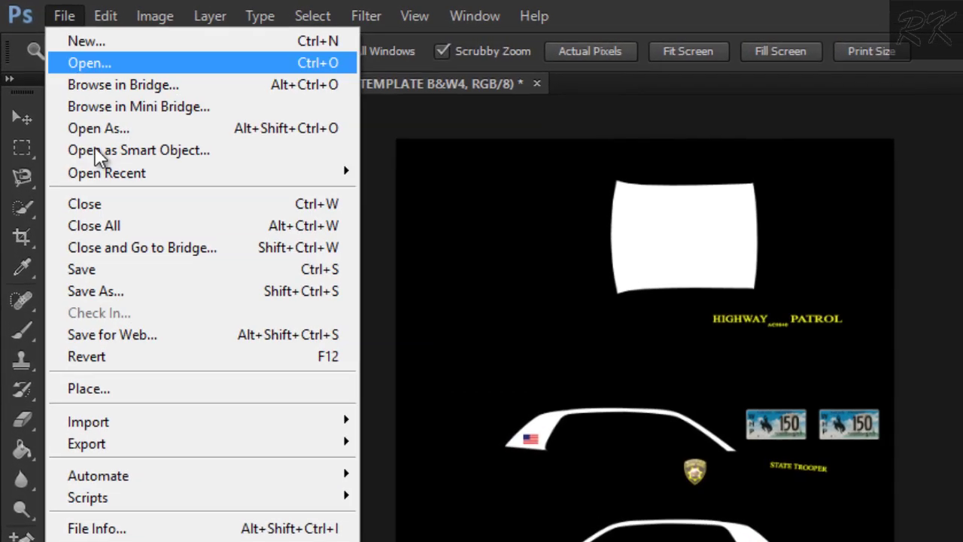
left_click(150, 312)
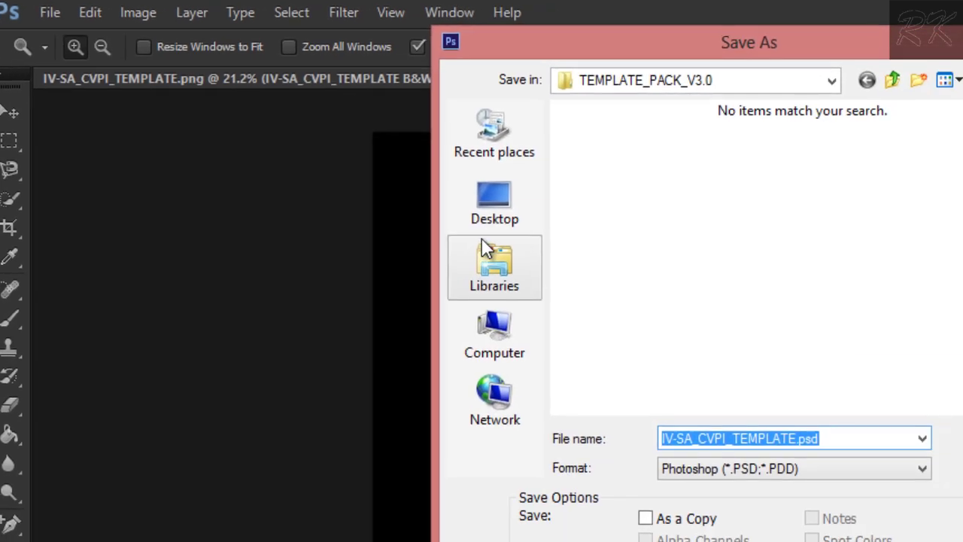
left_click(462, 166)
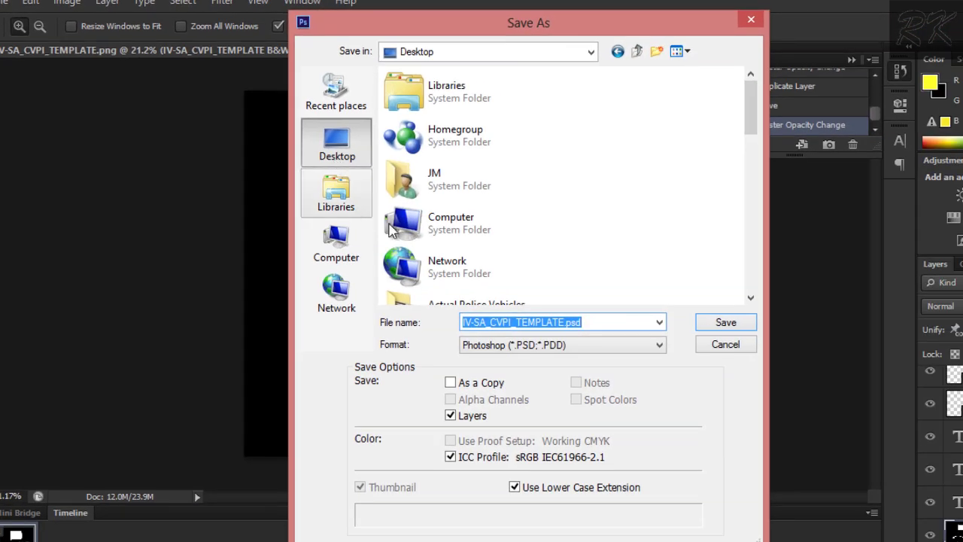
left_click_drag(751, 131, 752, 297)
left_click(433, 296)
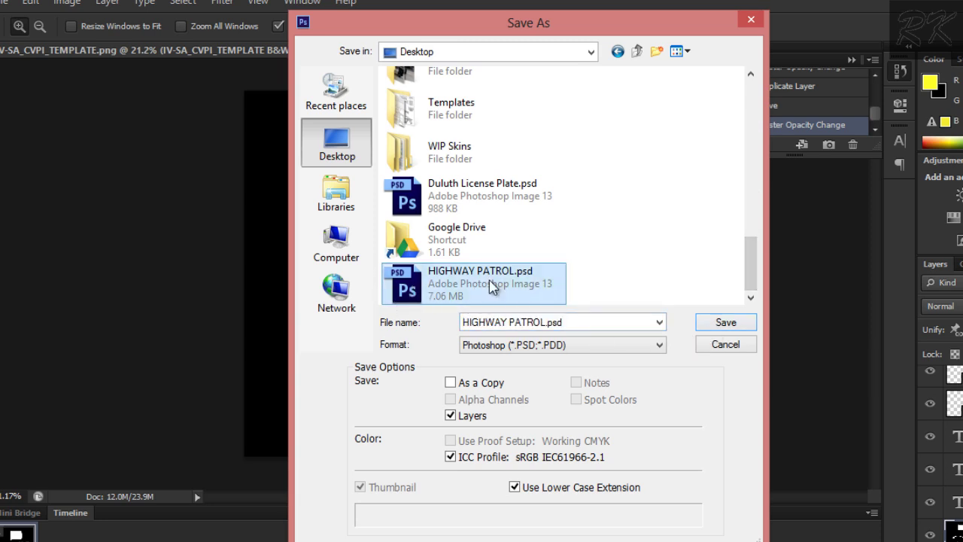
left_click(715, 321)
left_click(461, 235)
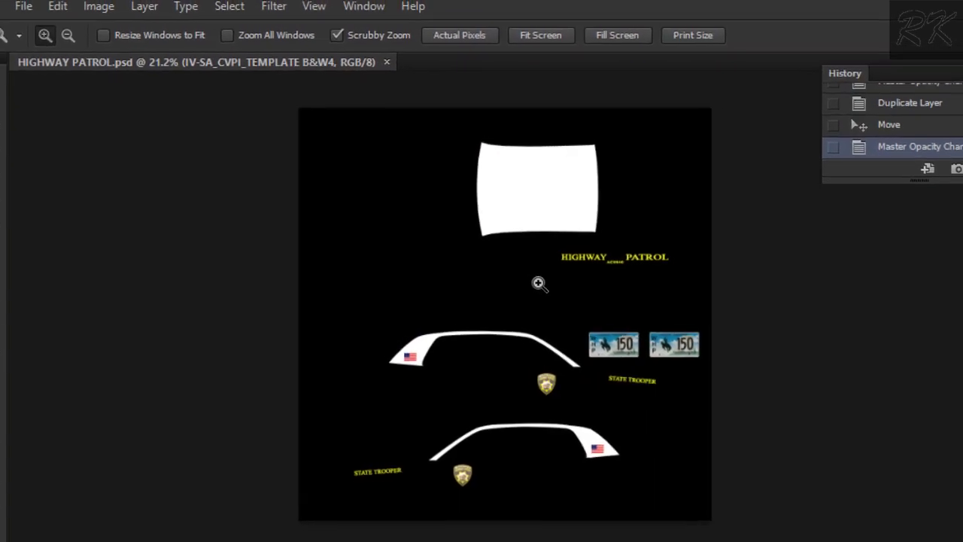
Save a PNG copy of the skin to the desktop as HIGHWAY PATROL.png with Smallest / Slow compression and no interlacing.
left_click(23, 6)
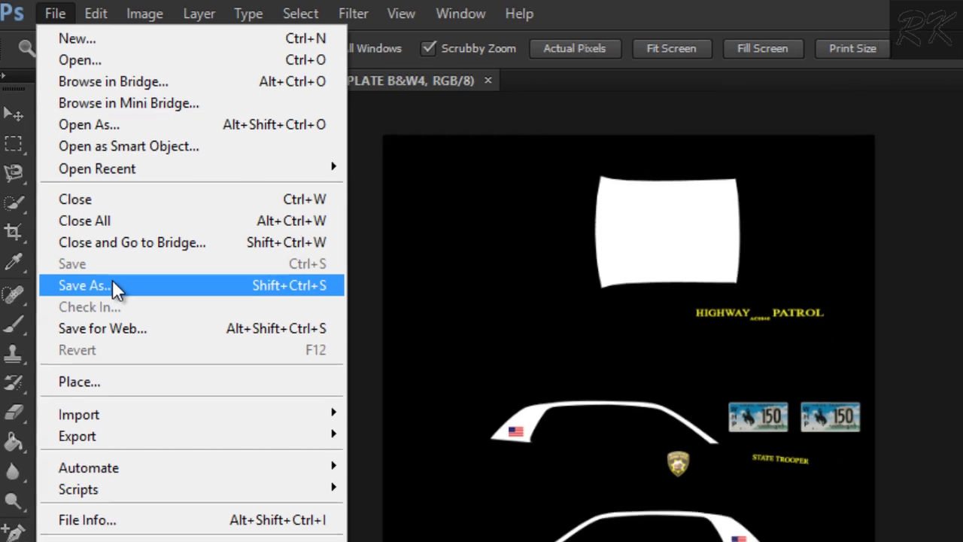
left_click(119, 286)
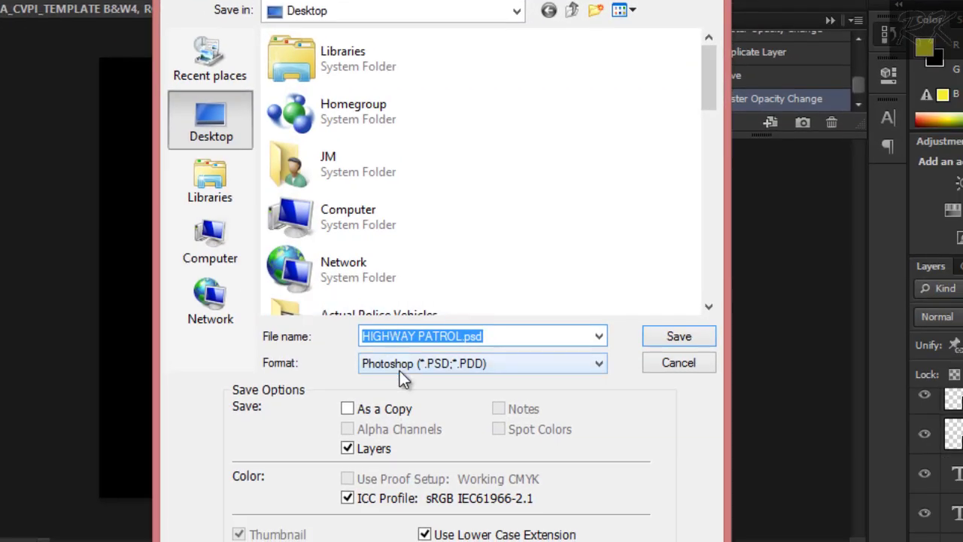
left_click(400, 371)
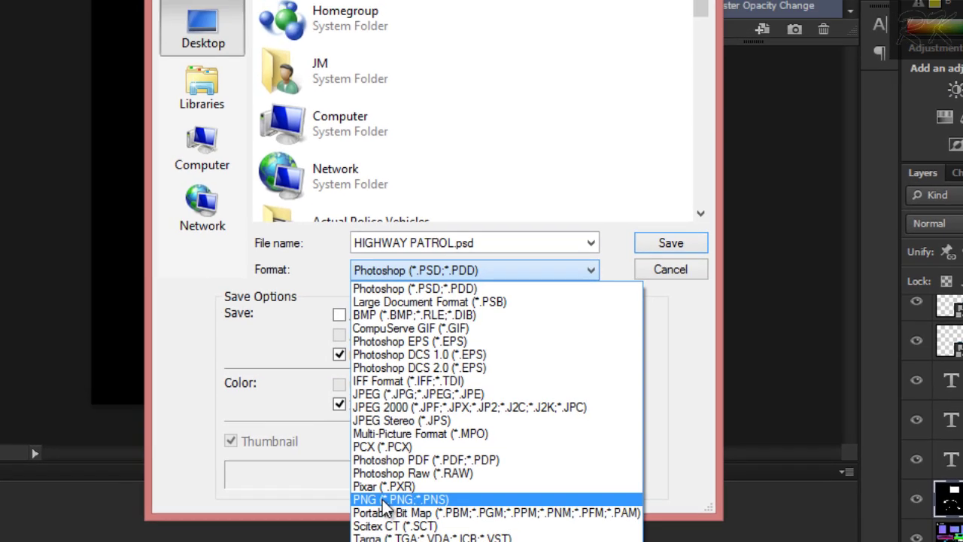
left_click(374, 465)
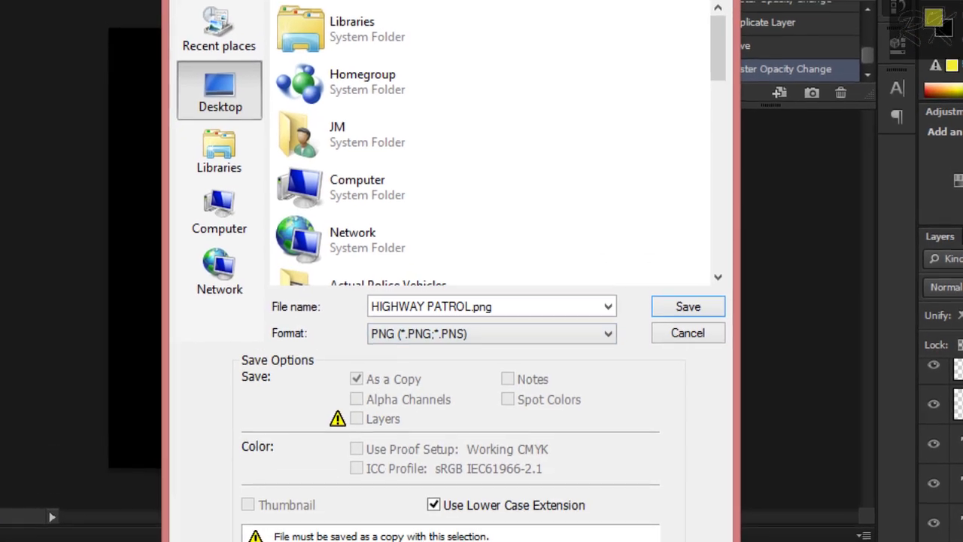
left_click(675, 343)
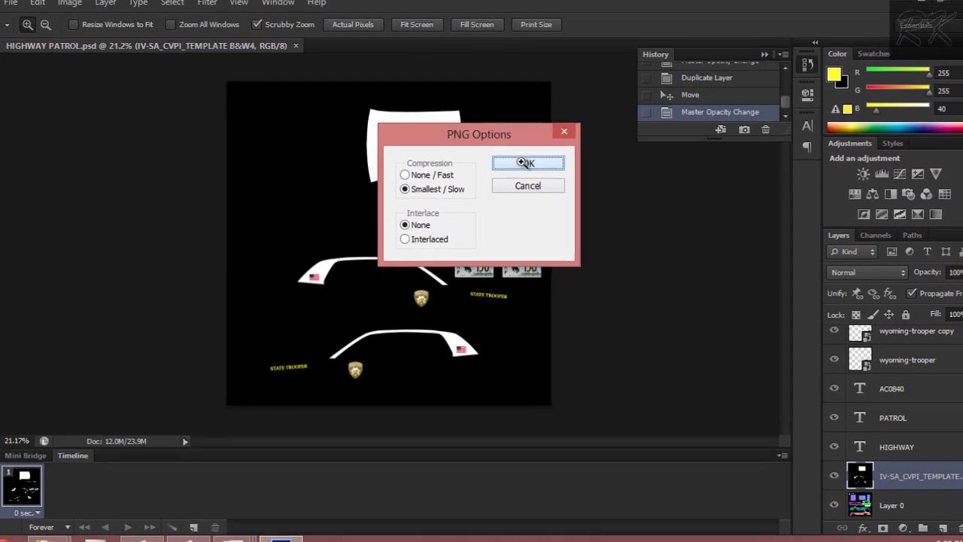
left_click(520, 170)
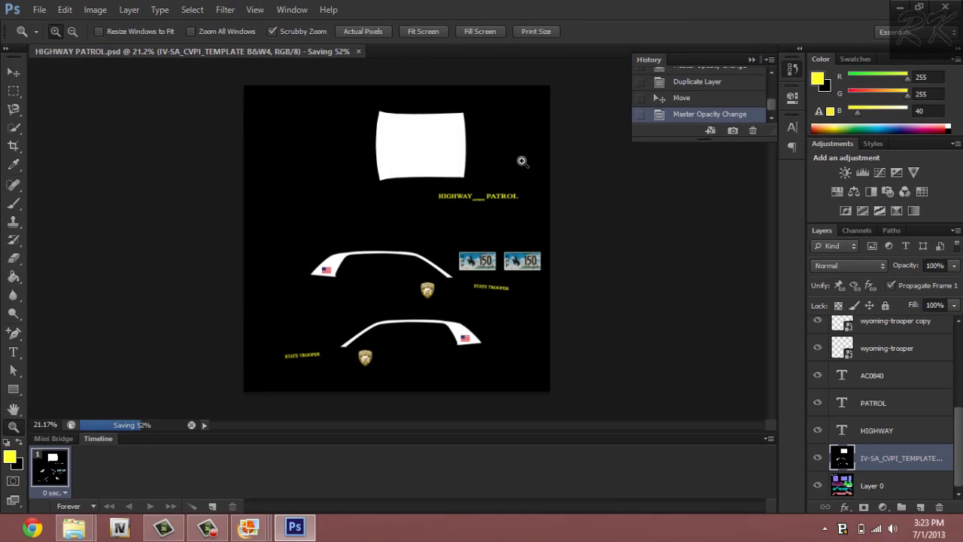
Switch to OpenIV, select Grand Theft Auto IV, and open the vehicles.img archive inside models/cdimages.
left_click(287, 525)
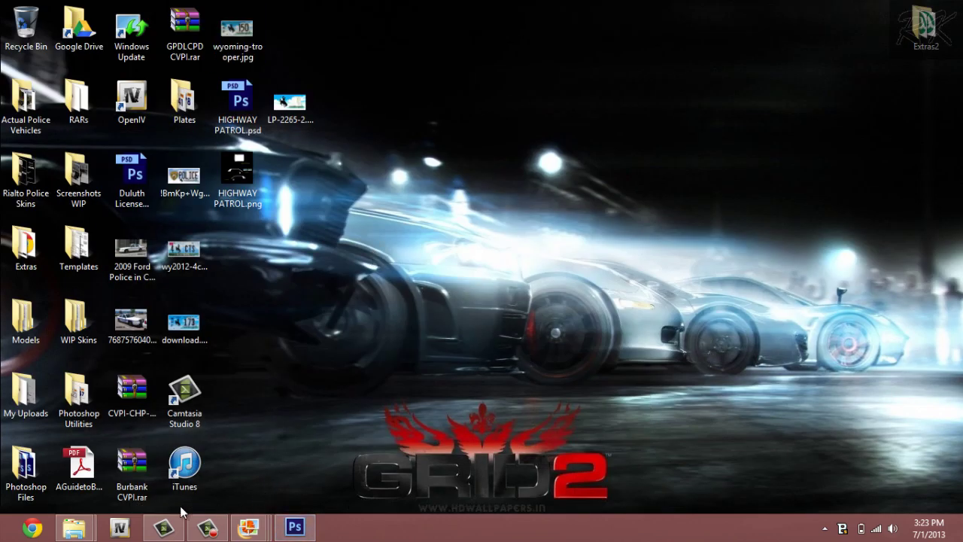
left_click(121, 528)
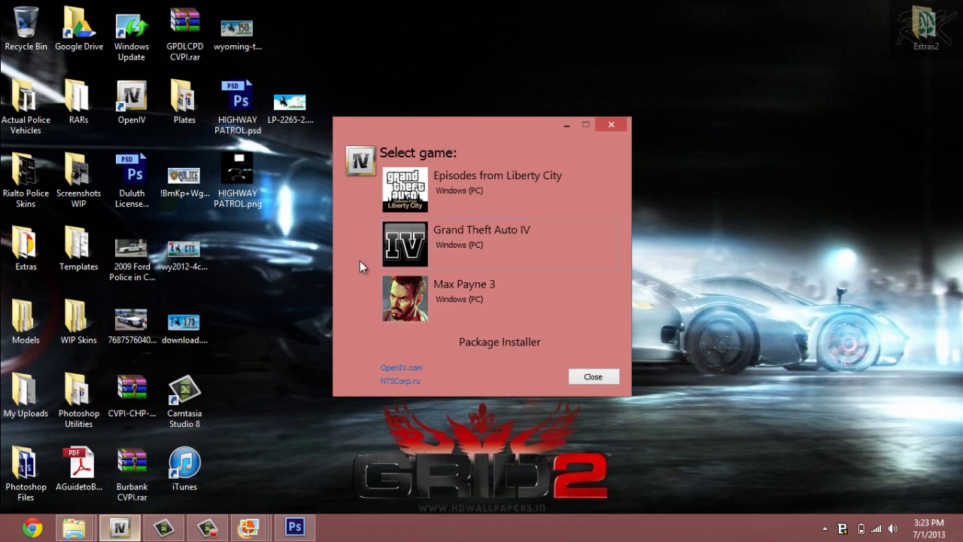
left_click(426, 234)
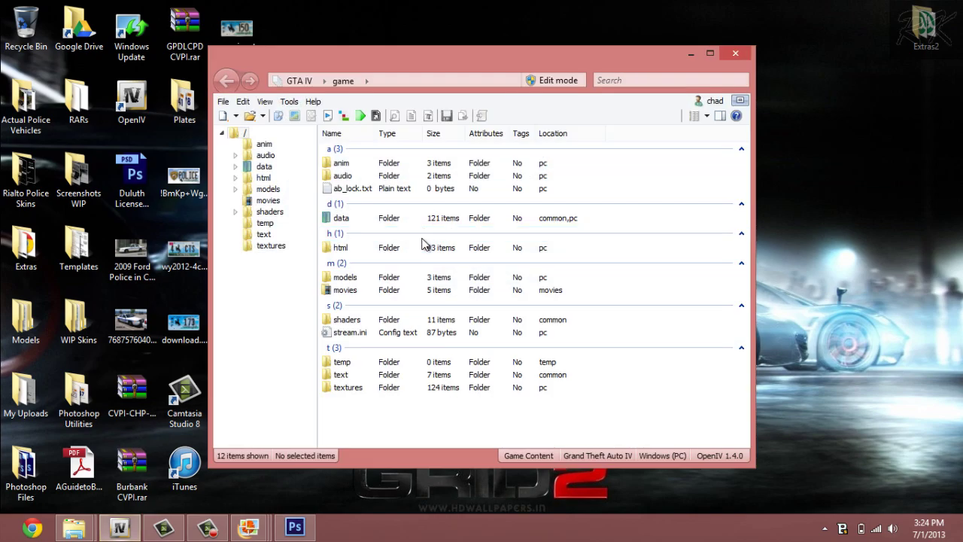
double_click(409, 277)
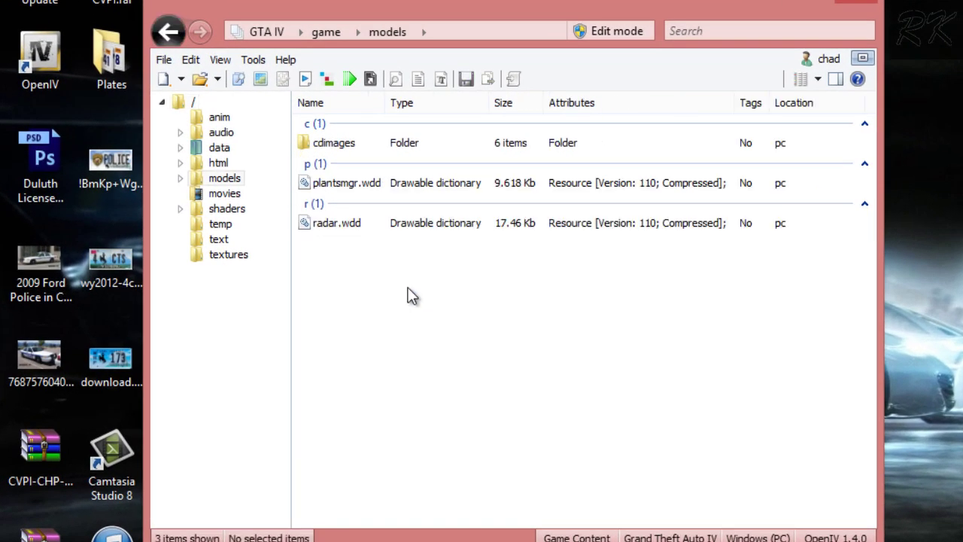
double_click(393, 149)
double_click(370, 280)
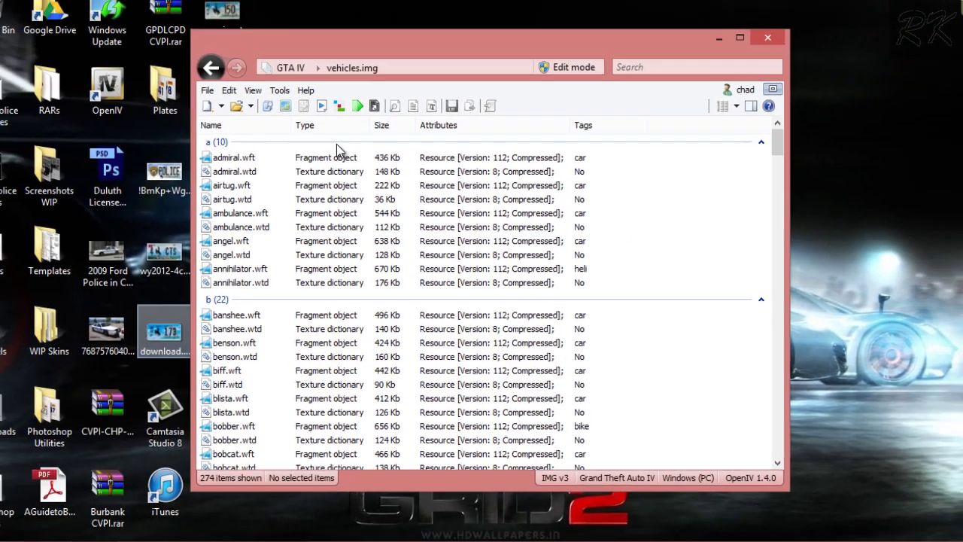
Open CVPI-CHP-1.5V-ELS-H.rar at its 2007 CHP FedSig Vision CVPI ELS-H Enabled vehicle folder and arrange it beside the OpenIV window.
left_click_drag(396, 39, 490, 40)
left_click(109, 411)
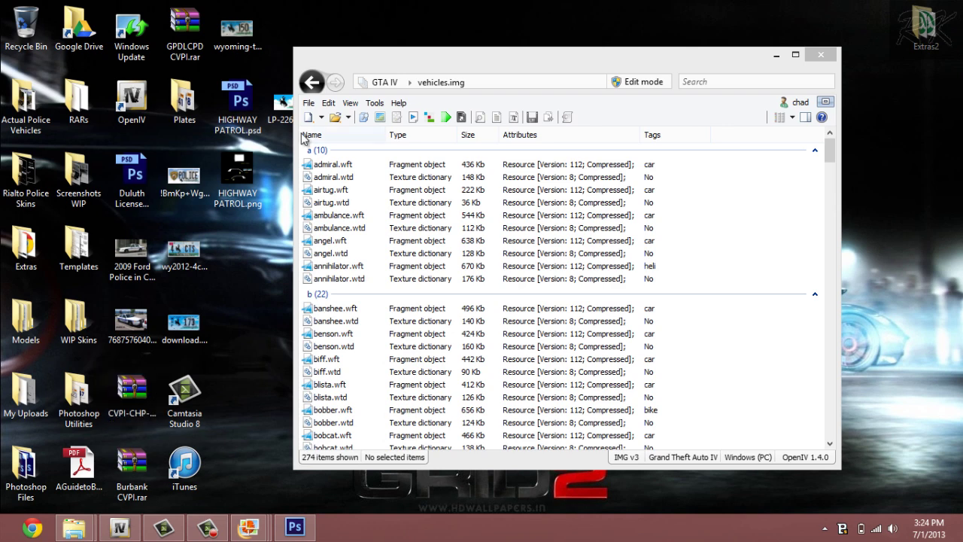
double_click(209, 235)
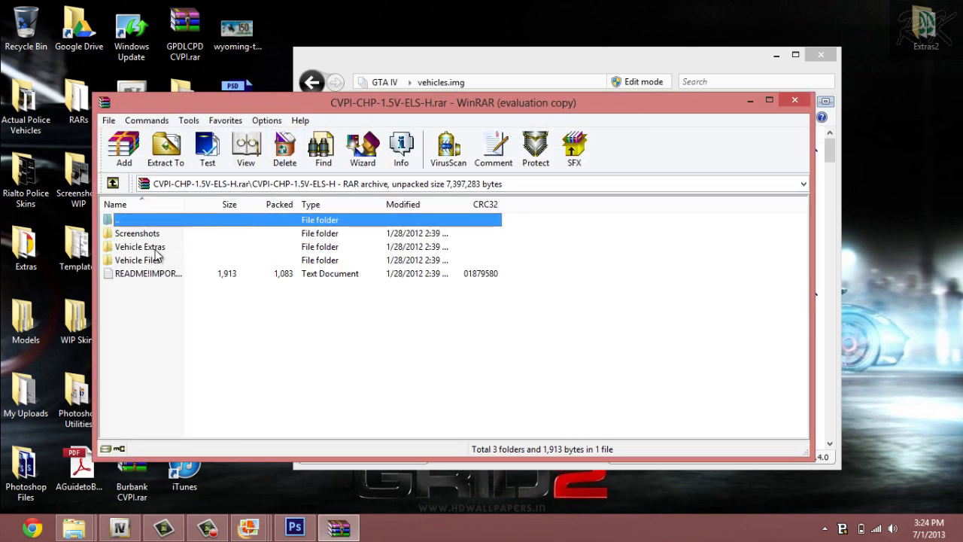
double_click(143, 260)
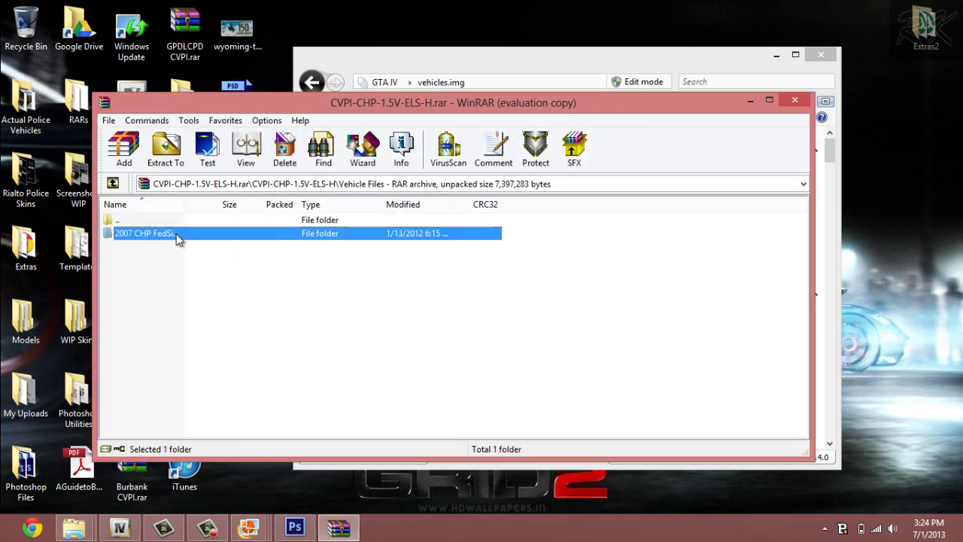
double_click(176, 236)
left_click_drag(366, 111, 2, 48)
left_click_drag(495, 52, 847, 82)
left_click_drag(962, 84, 962, 85)
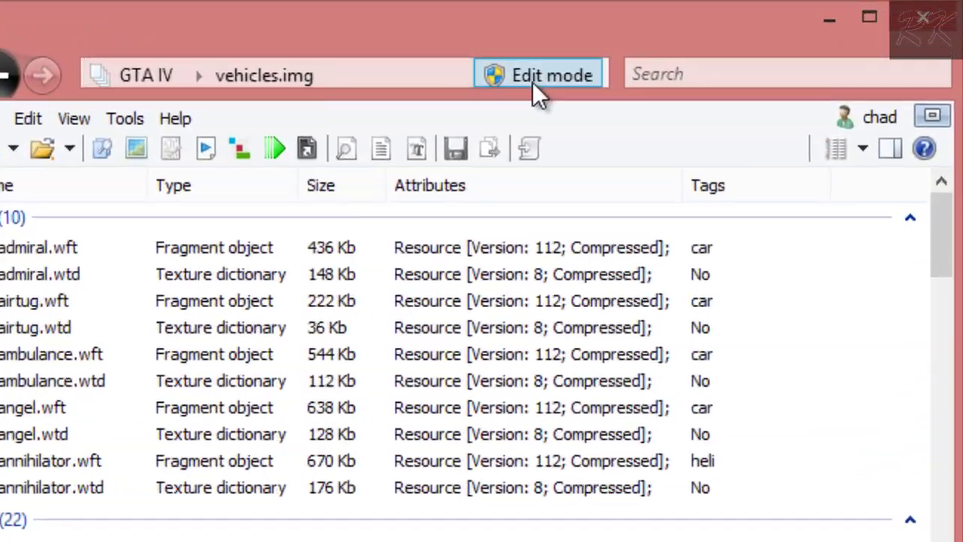
Turn on edit mode for vehicles.img and accept the automatic-saving warning.
left_click(660, 57)
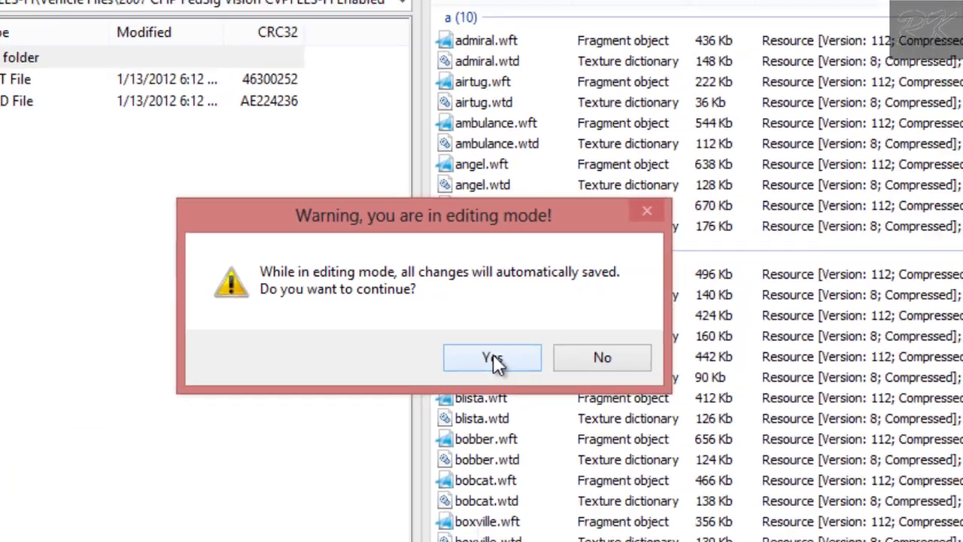
left_click(467, 391)
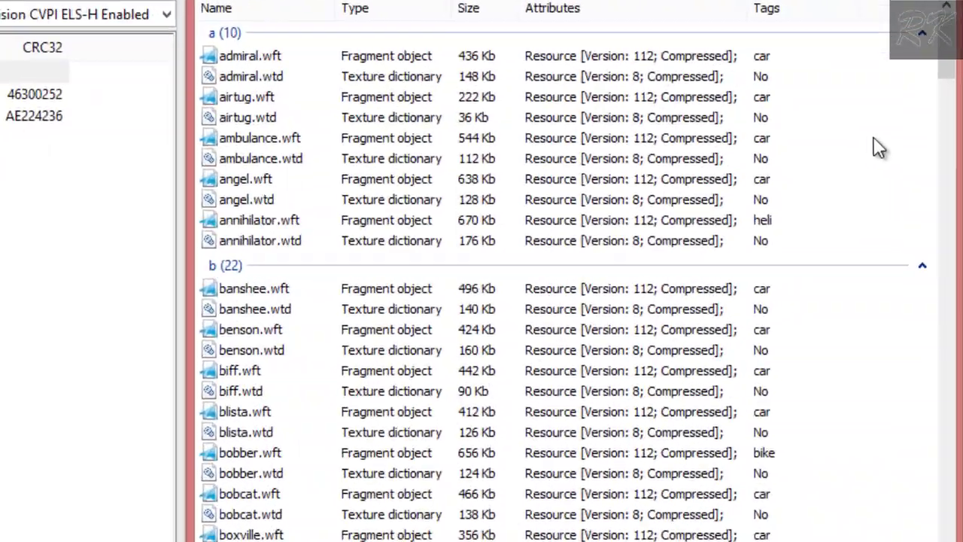
right_click(909, 164)
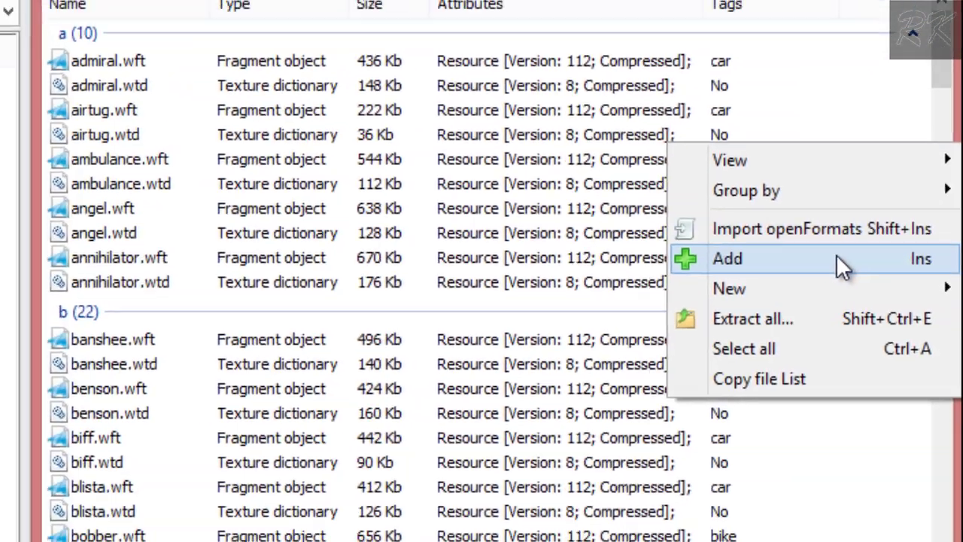
left_click(816, 222)
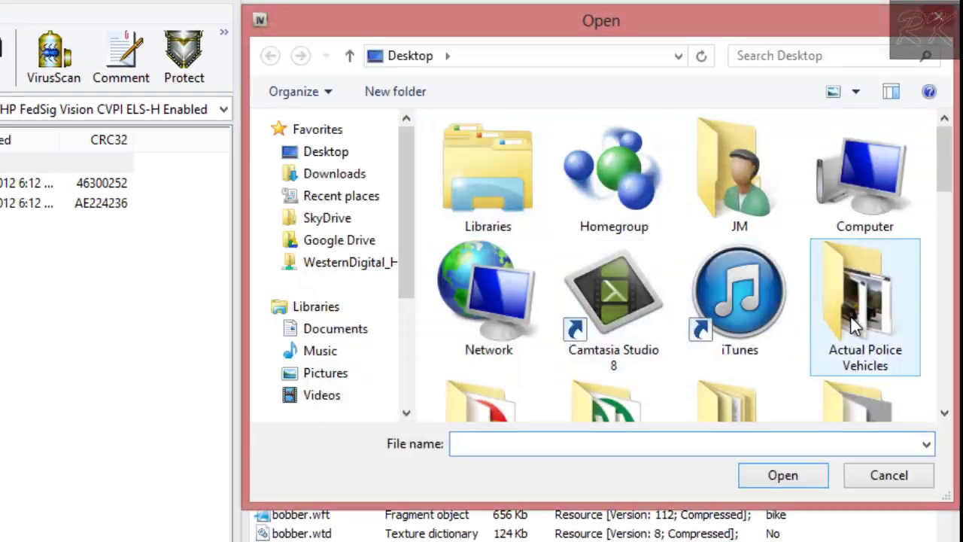
left_click_drag(944, 230, 944, 340)
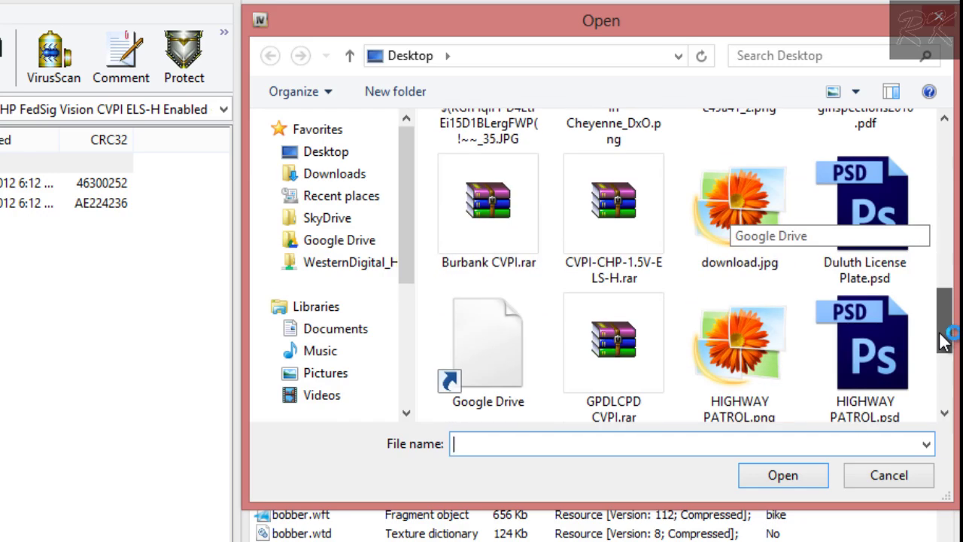
left_click_drag(777, 26, 603, 28)
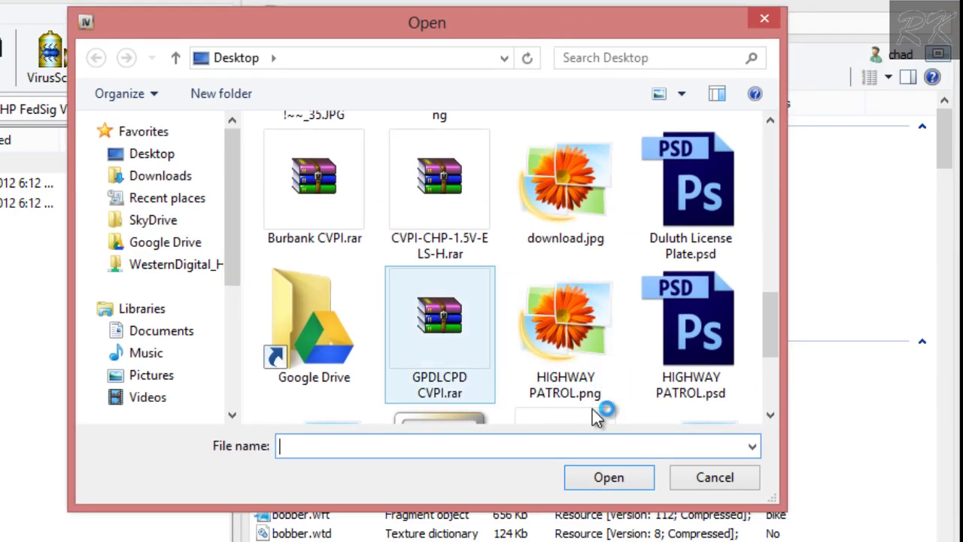
left_click(741, 473)
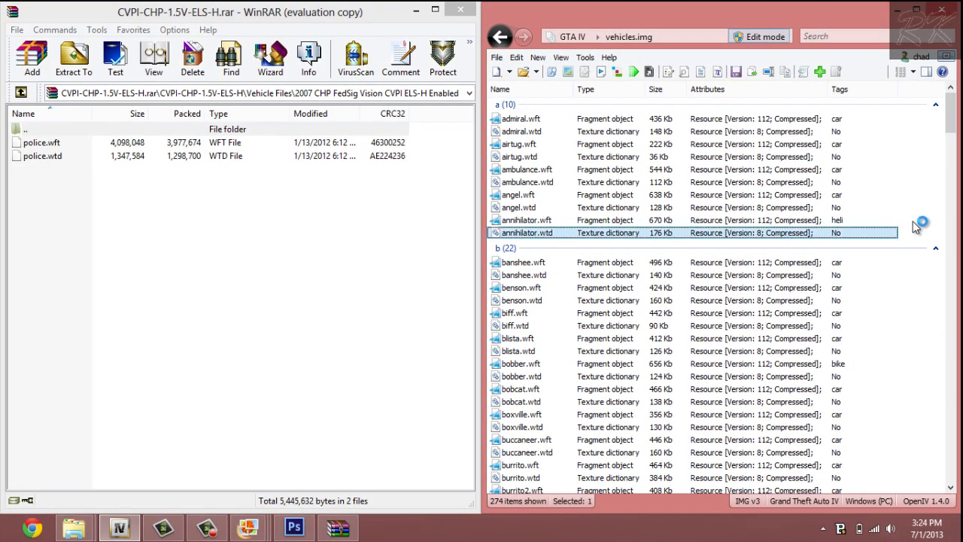
Add police.wft and police.wtd from the CVPI-CHP-1.5V-ELS-H.rar archive to vehicles.img in OpenIV.
left_click_drag(192, 214, 231, 167)
left_click_drag(889, 229, 890, 229)
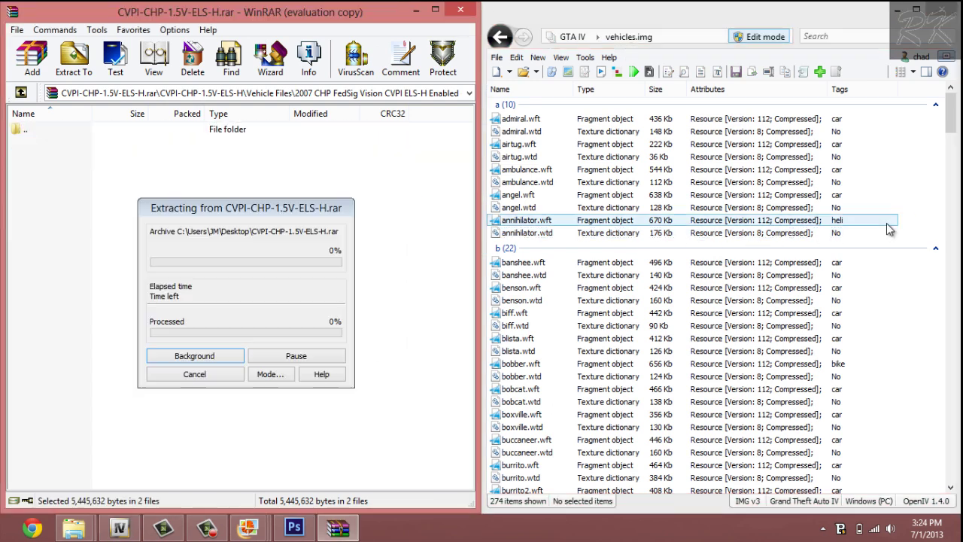
left_click(739, 340)
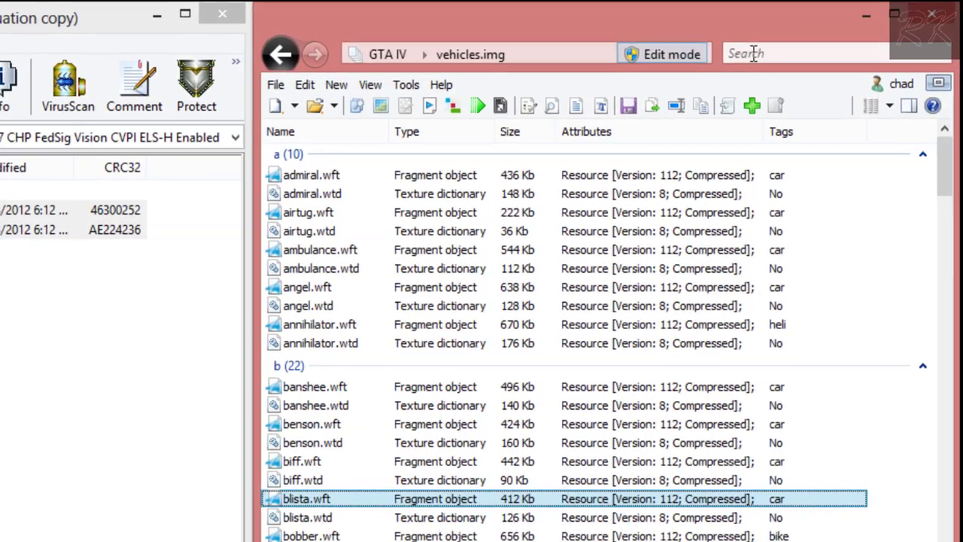
Filter vehicles.img for POLI and preview the police.wft model from the rear and side, closing the viewer when done.
left_click(820, 35)
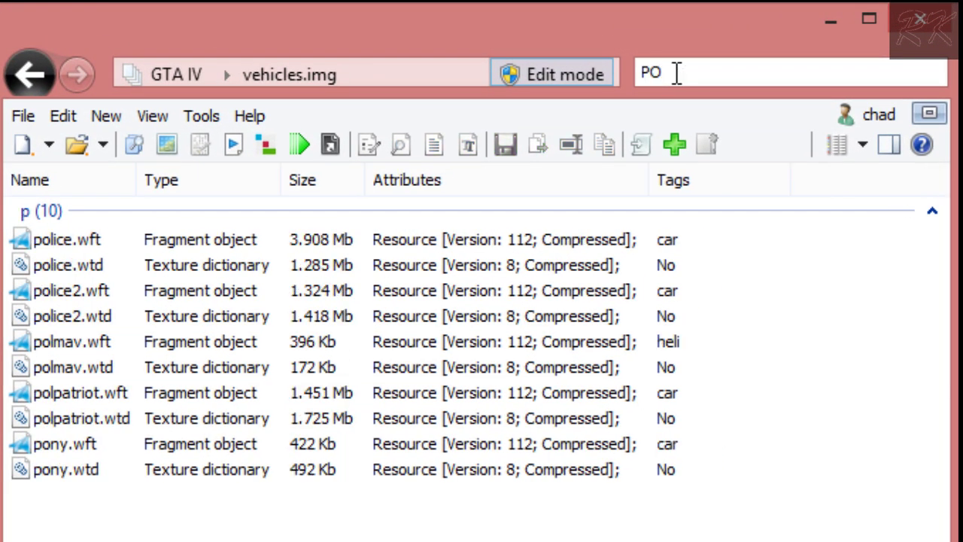
type("POLI")
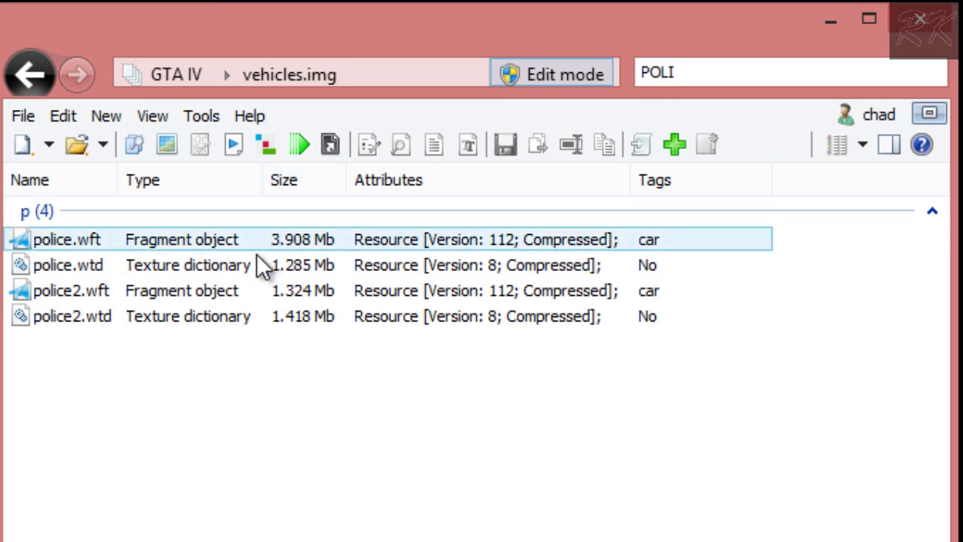
left_click(215, 241)
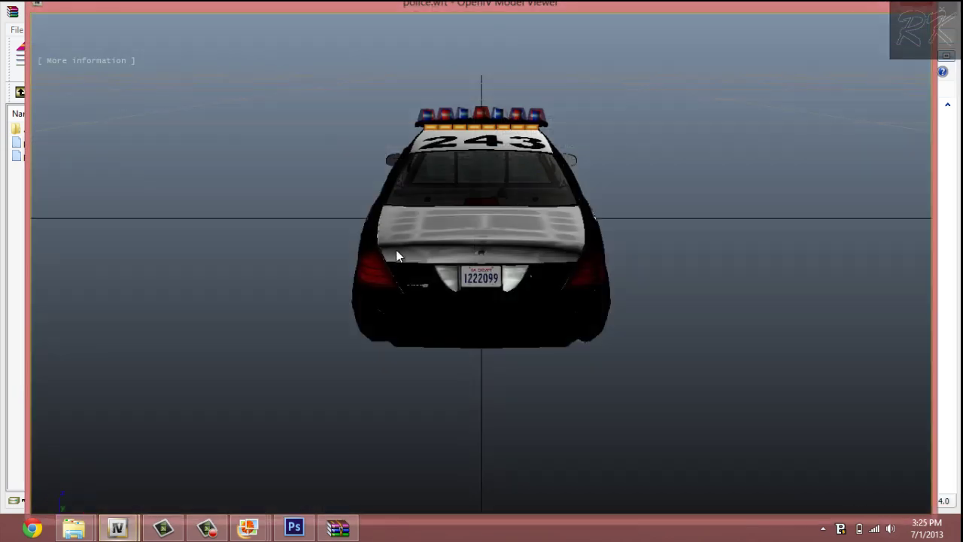
left_click_drag(396, 250, 405, 197)
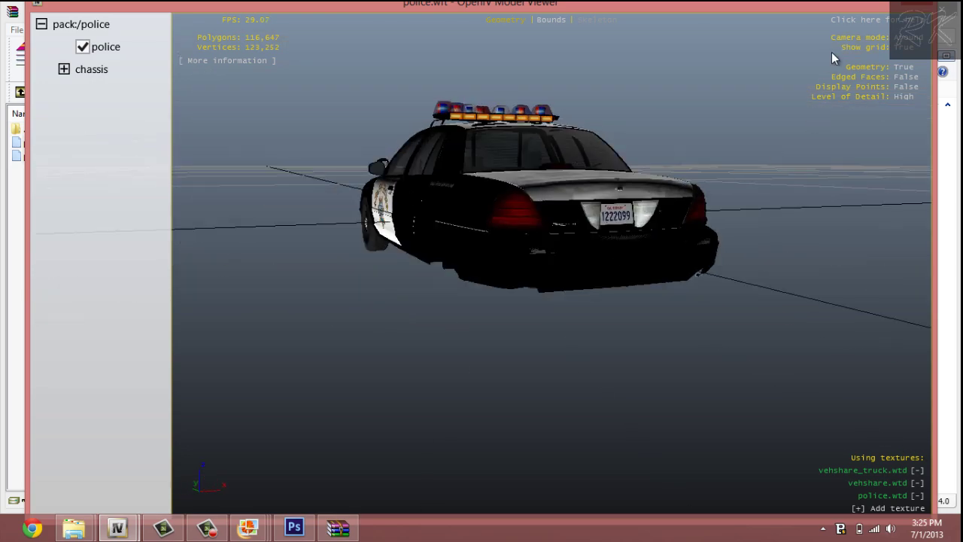
left_click(902, 13)
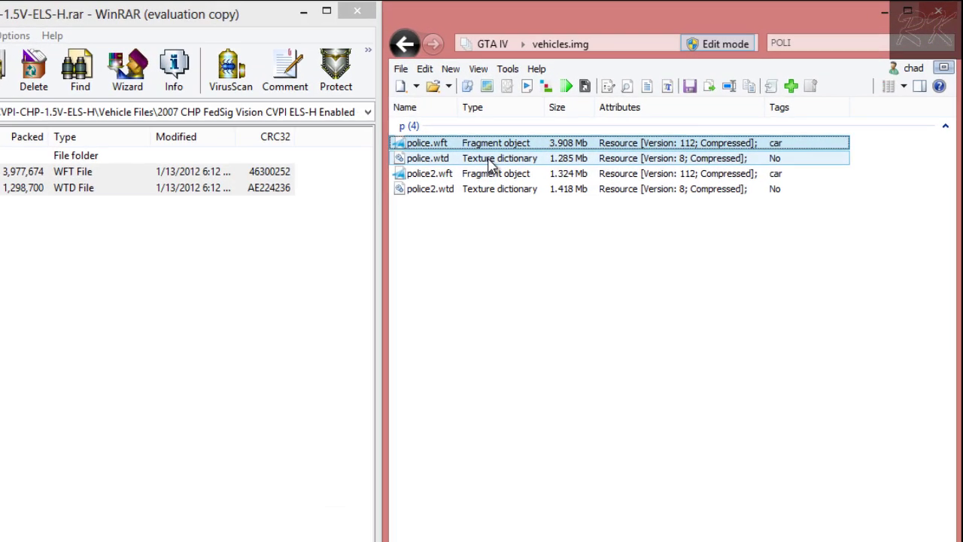
Open the police.wtd texture dictionary and replace the police_sign_1 texture with HIGHWAY PATROL.png from the desktop.
left_click(249, 219)
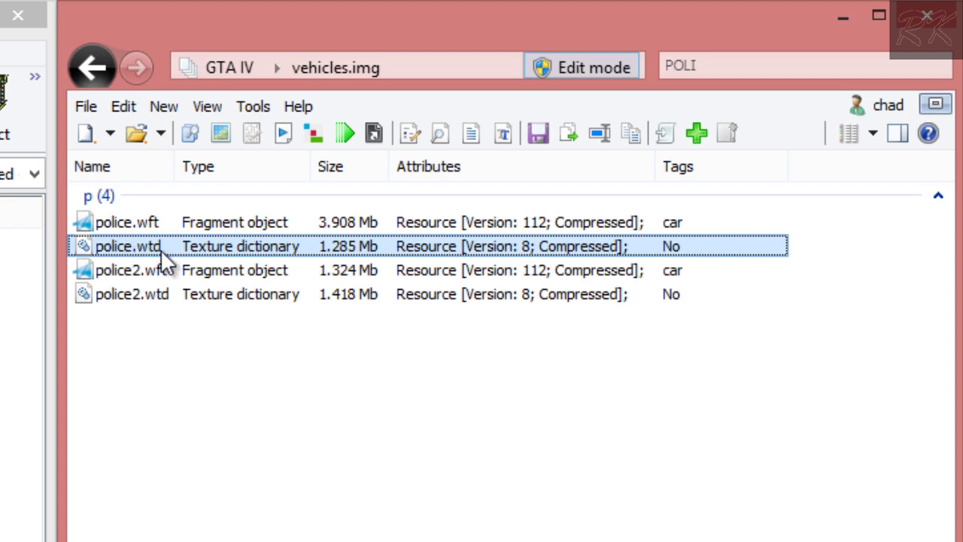
double_click(160, 249)
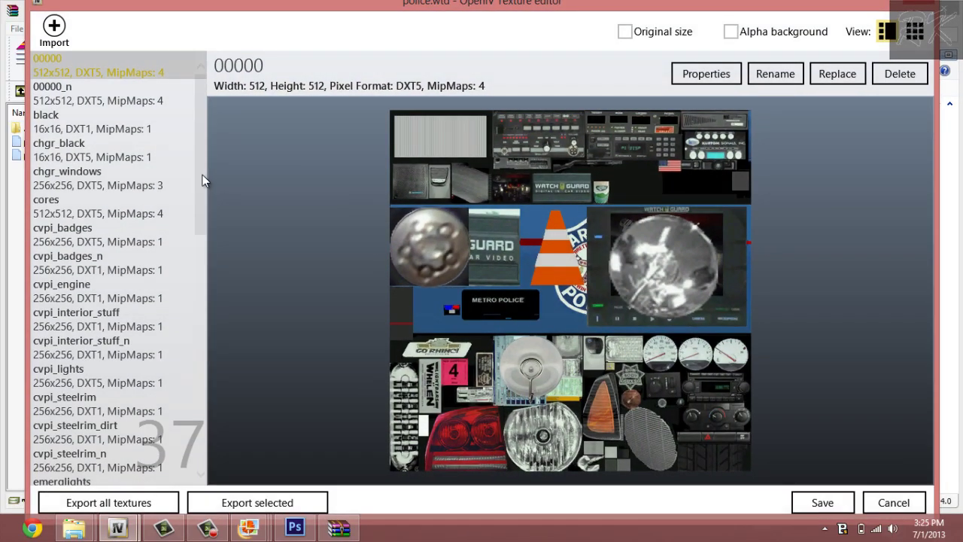
left_click_drag(202, 182, 186, 387)
left_click(137, 302)
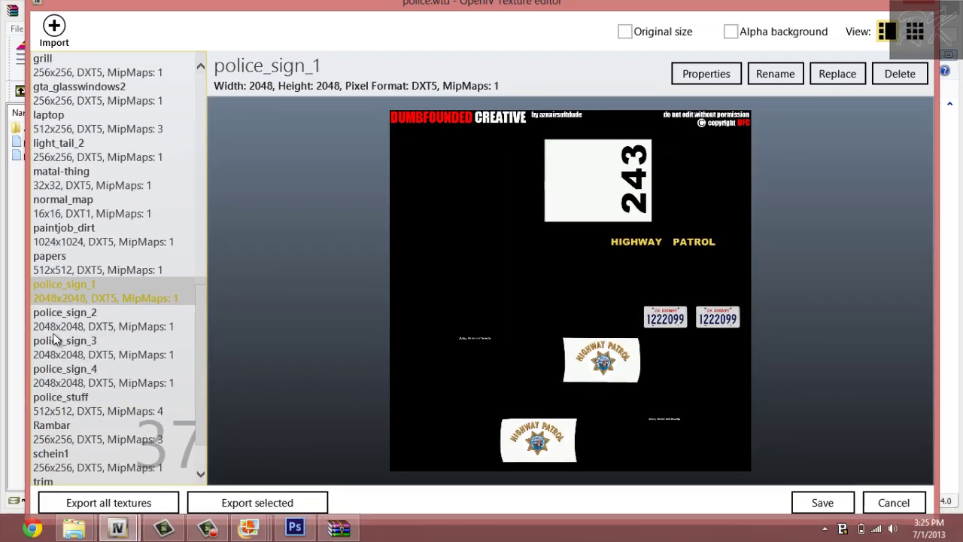
left_click(839, 79)
scroll(502, 188, "down", 8)
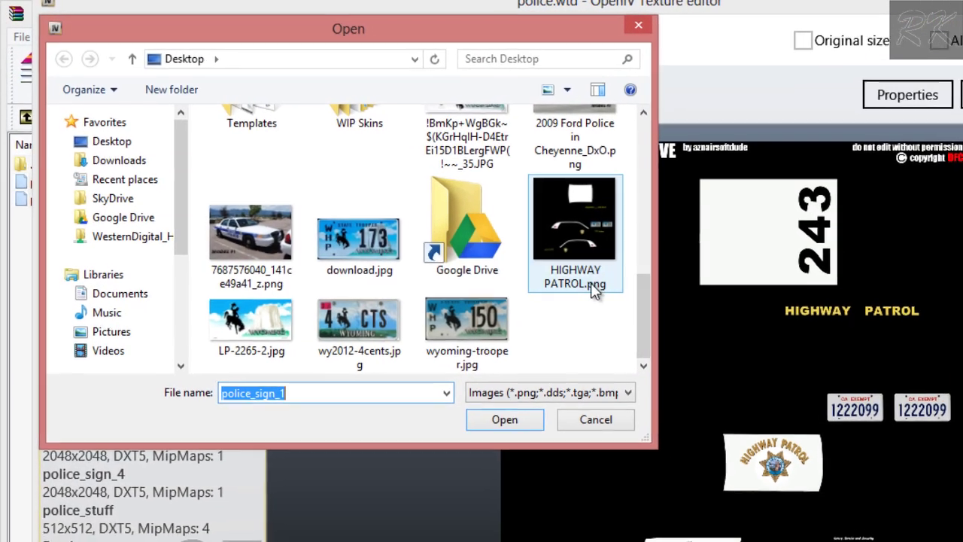
double_click(591, 229)
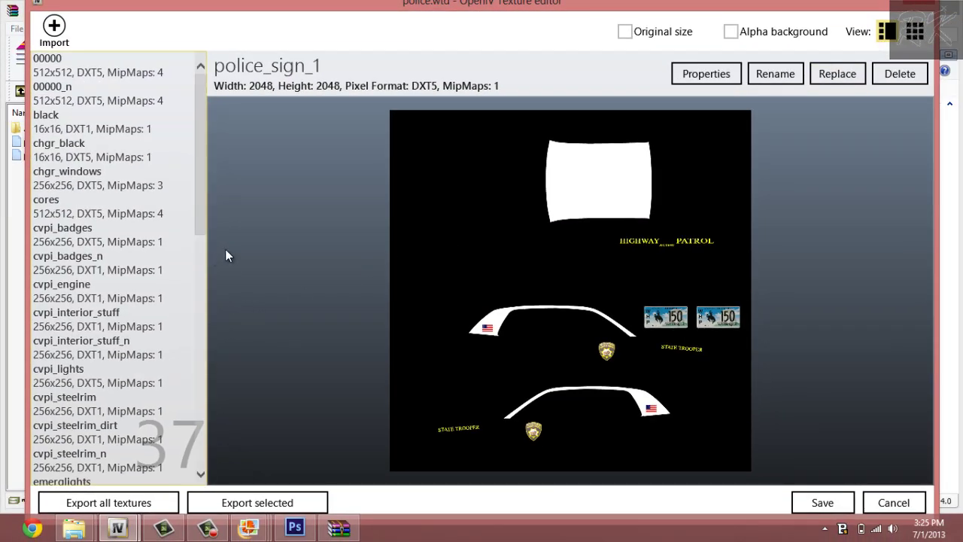
Replace the police_sign_2 texture with HIGHWAY PATROL.png.
scroll(228, 249, "down", 1)
left_click(852, 87)
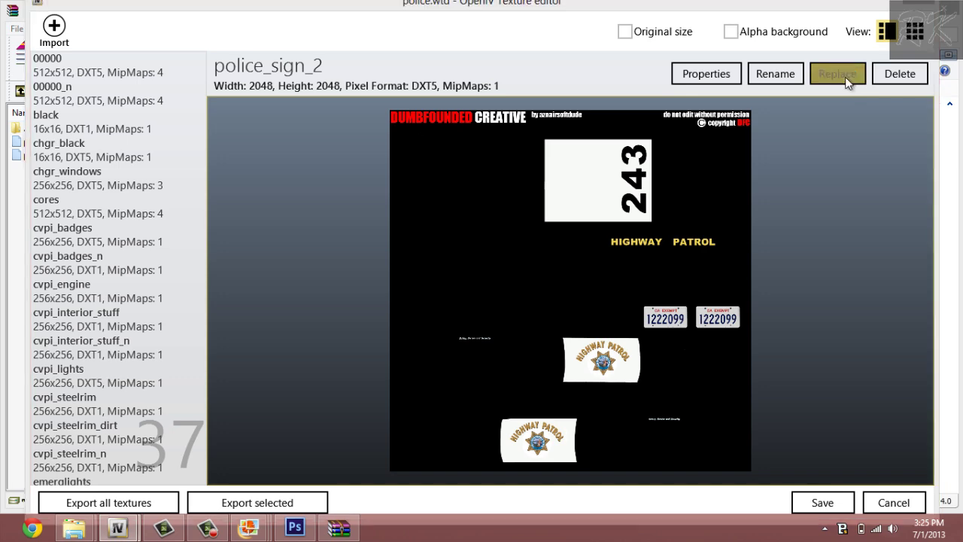
scroll(505, 199, "down", 5)
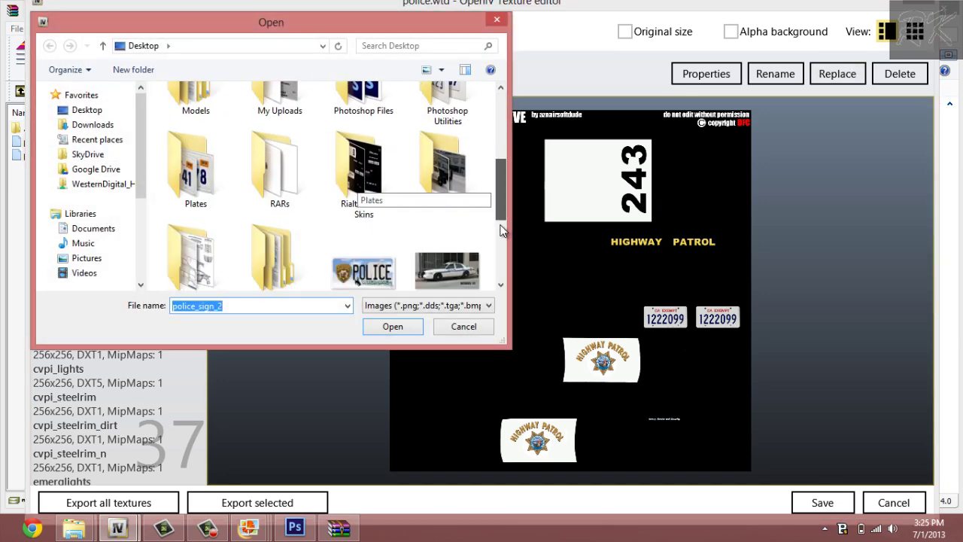
double_click(475, 219)
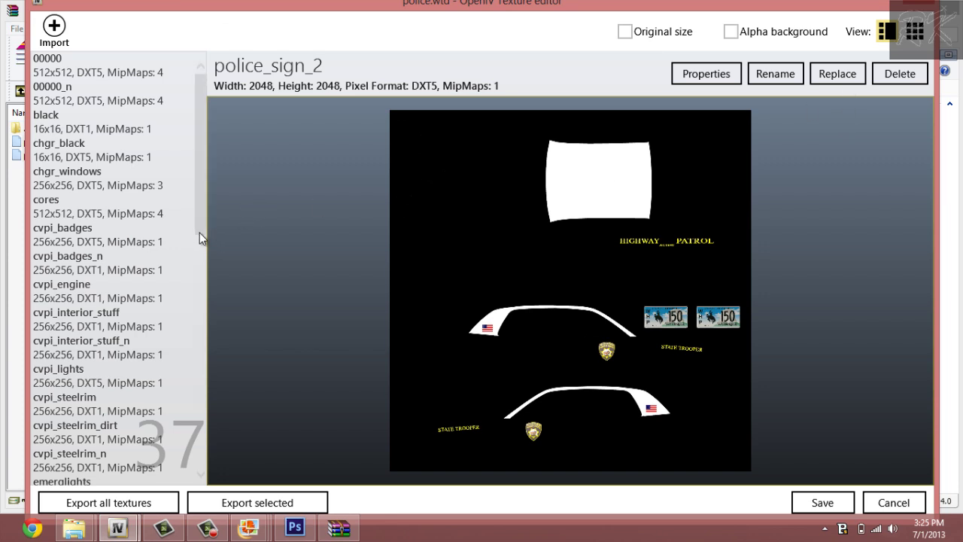
Replace the police_sign_3 texture with HIGHWAY PATROL.png.
scroll(188, 405, "down", 10)
left_click(179, 410)
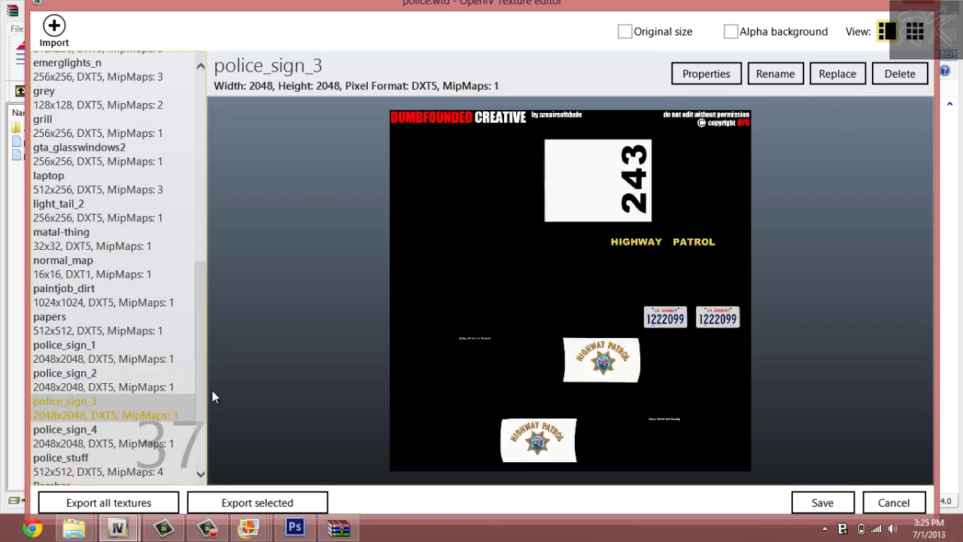
left_click(846, 76)
scroll(499, 252, "down", 5)
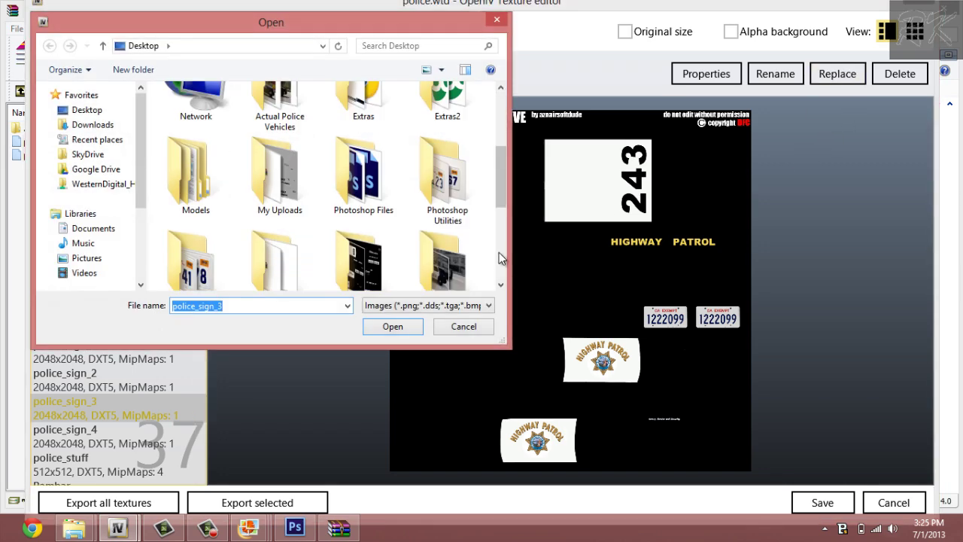
double_click(467, 255)
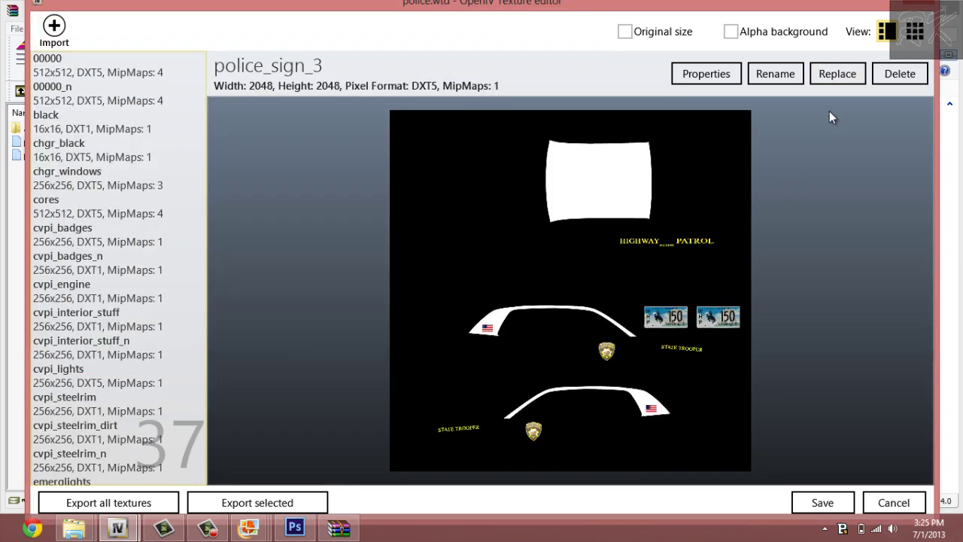
Replace the police_sign_4 texture with HIGHWAY PATROL.png and save the police.wtd texture dictionary.
left_click(838, 75)
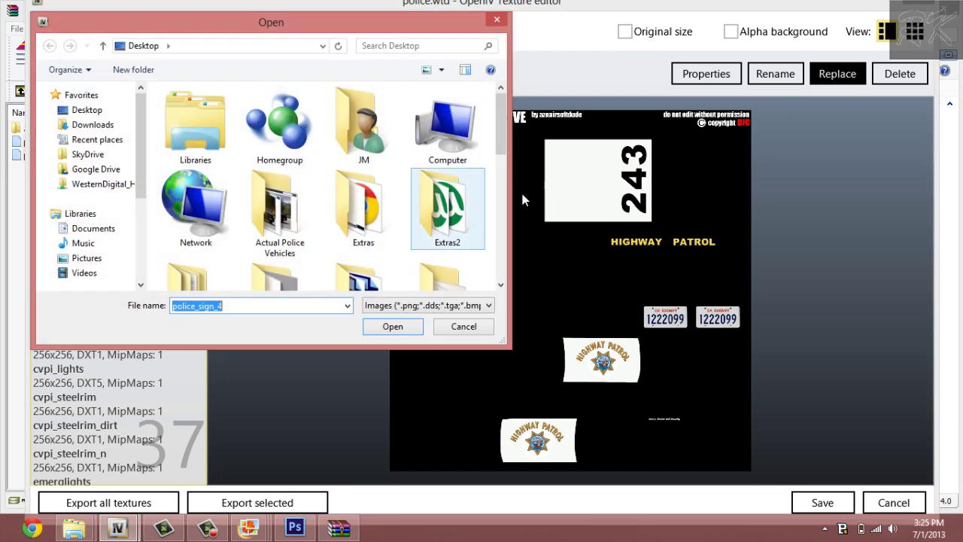
scroll(500, 207, "down", 5)
left_click_drag(501, 205, 501, 220)
double_click(473, 204)
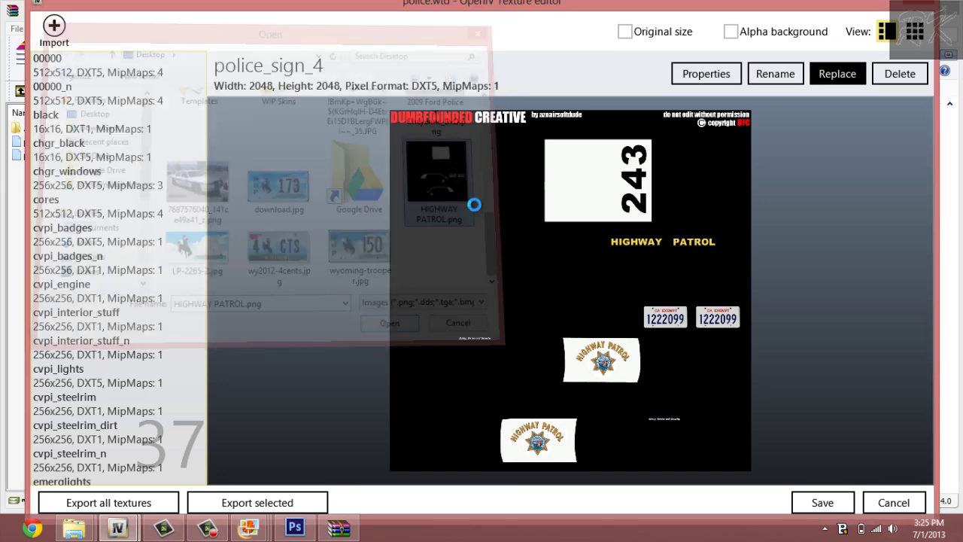
left_click(820, 500)
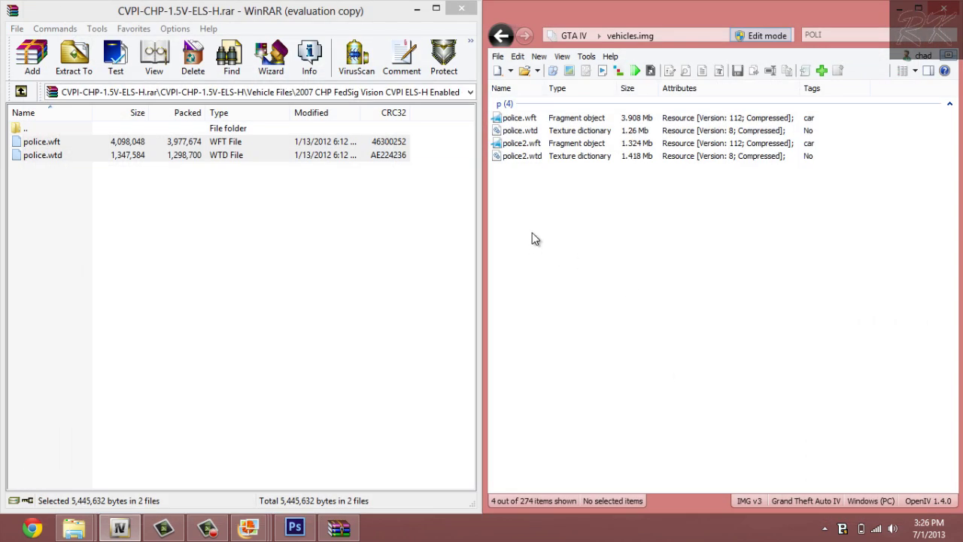
Open the police.wft model and examine the new skin on the rear, licence plate and passenger side.
left_click(556, 122)
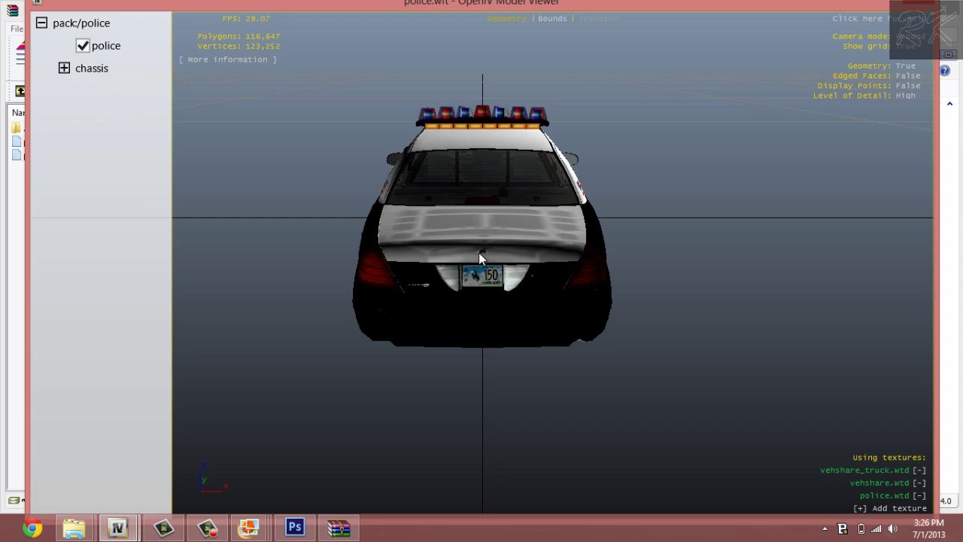
scroll(479, 253, "up", 5)
scroll(488, 246, "down", 5)
left_click_drag(488, 245, 576, 206)
scroll(496, 231, "up", 3)
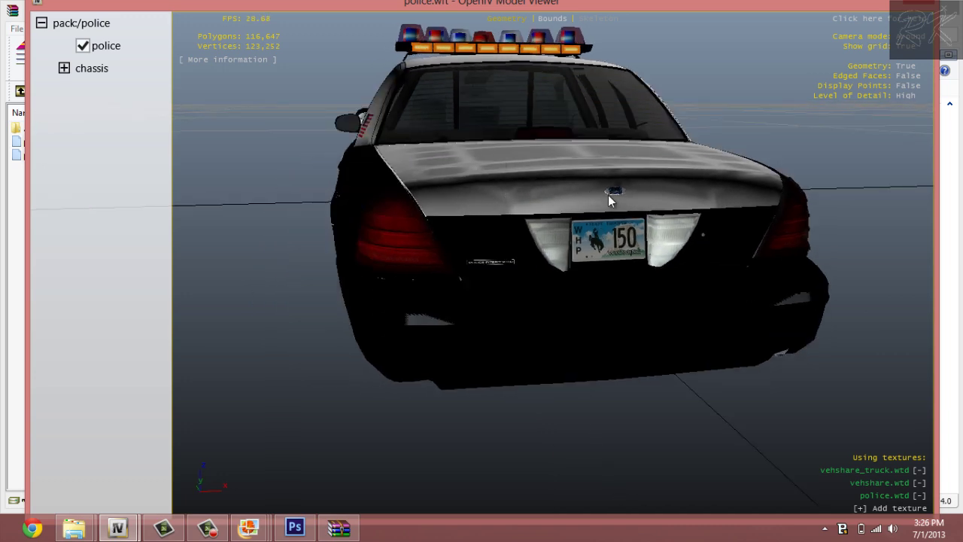
left_click_drag(607, 195, 576, 198)
scroll(607, 246, "down", 3)
scroll(526, 240, "up", 3)
scroll(525, 238, "down", 2)
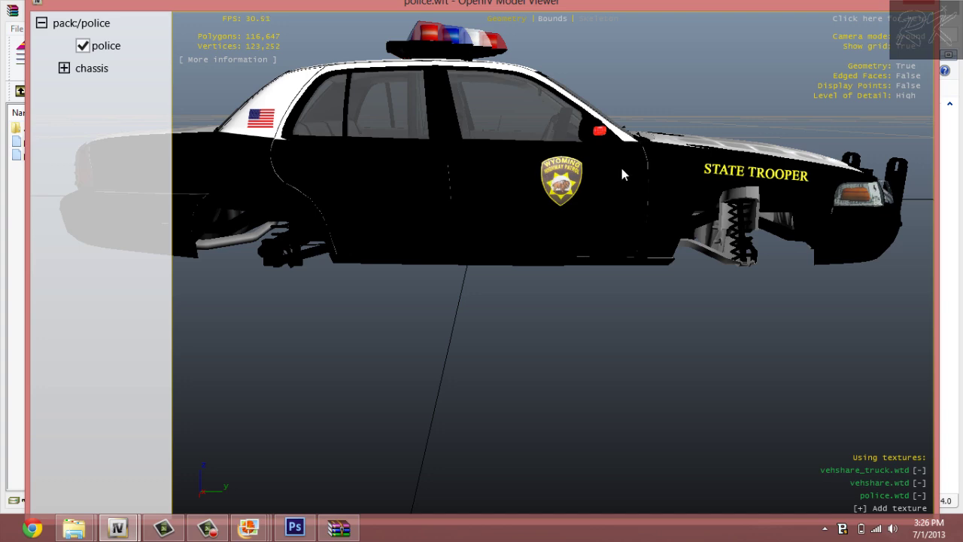
Examine the flag on the rear roof pillar up close, and the skin's roof and driver-side markings.
left_click_drag(456, 188, 528, 195)
left_click_drag(341, 165, 370, 215)
scroll(365, 171, "up", 5)
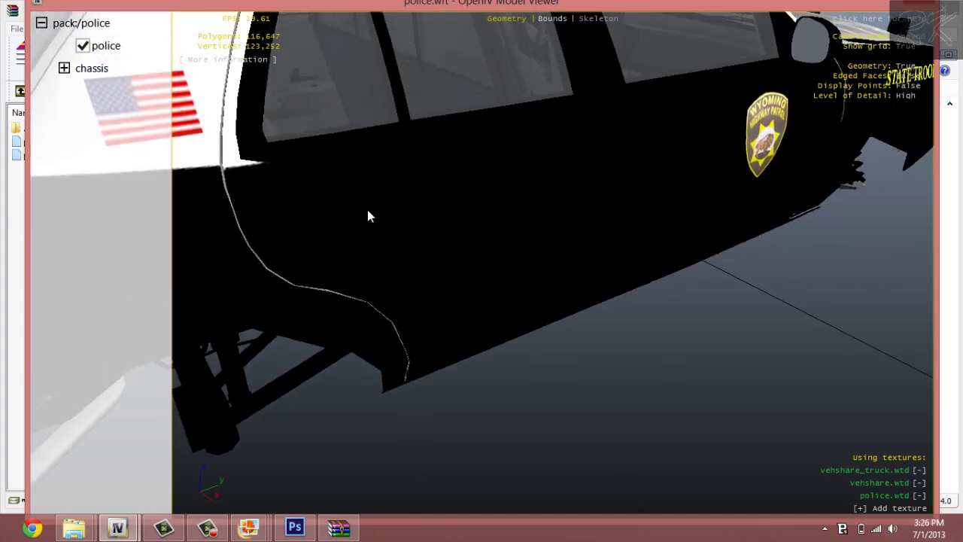
scroll(291, 194, "up", 2)
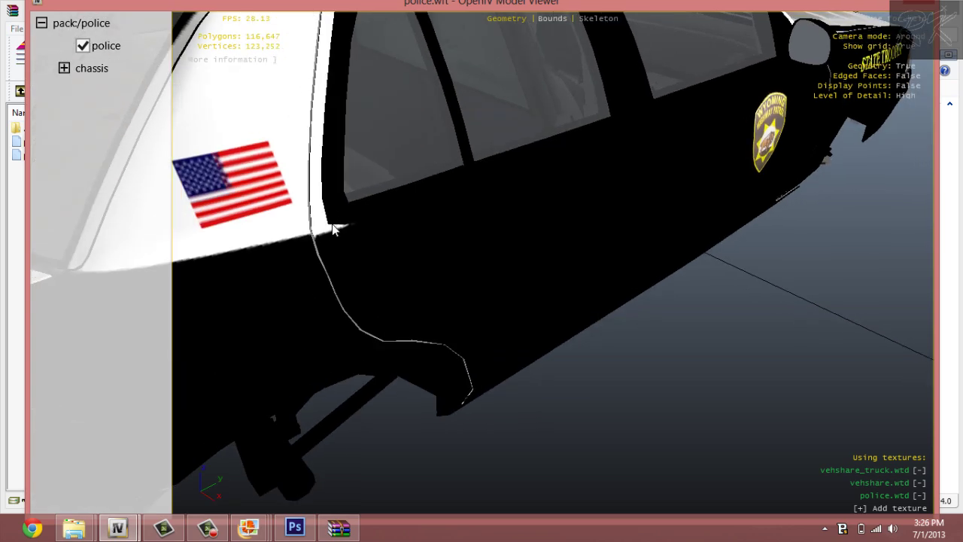
scroll(326, 243, "down", 6)
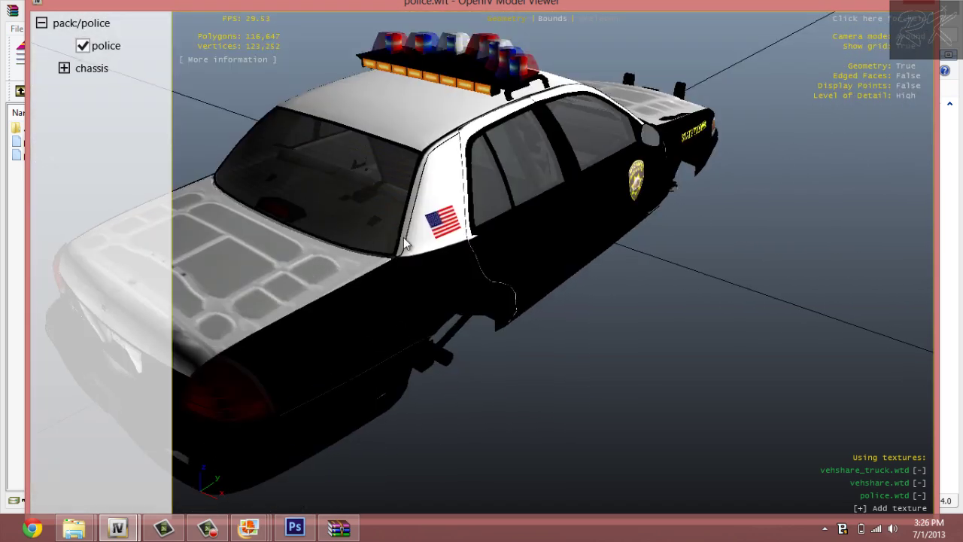
left_click_drag(403, 237, 627, 227)
left_click_drag(577, 195, 611, 166)
left_click_drag(557, 241, 546, 216)
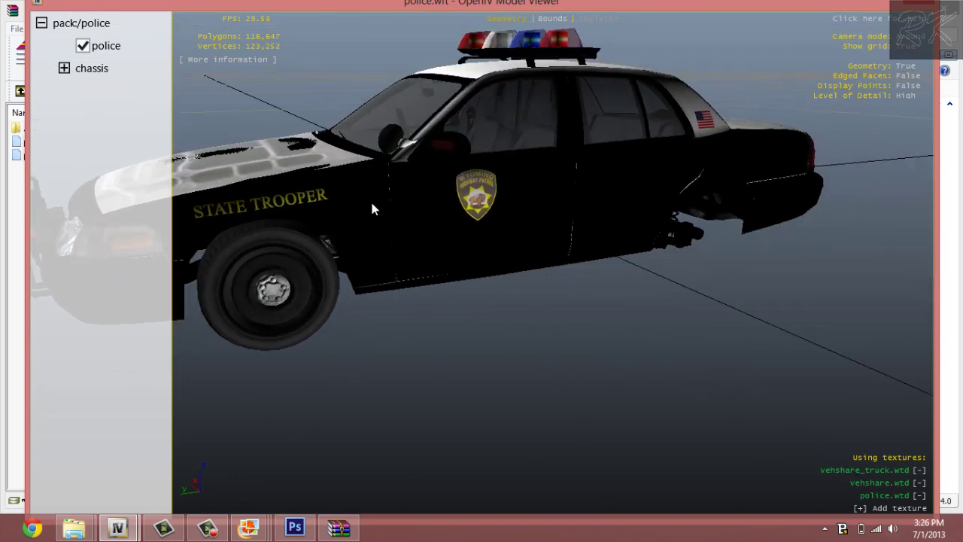
Examine the new skin on the car's hood, front end and driver-side front fender.
left_click_drag(372, 209, 424, 233)
scroll(393, 233, "up", 5)
scroll(422, 235, "down", 5)
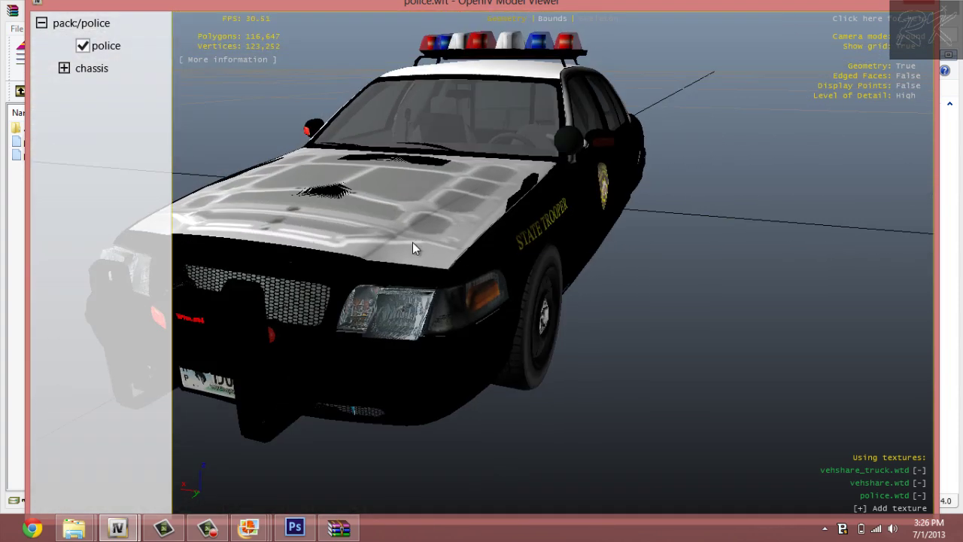
Display the model's edged faces and inspect the mesh along the driver's side and rear, then around to the passenger side.
key("F4")
left_click_drag(477, 244, 263, 228)
left_click_drag(424, 229, 394, 170)
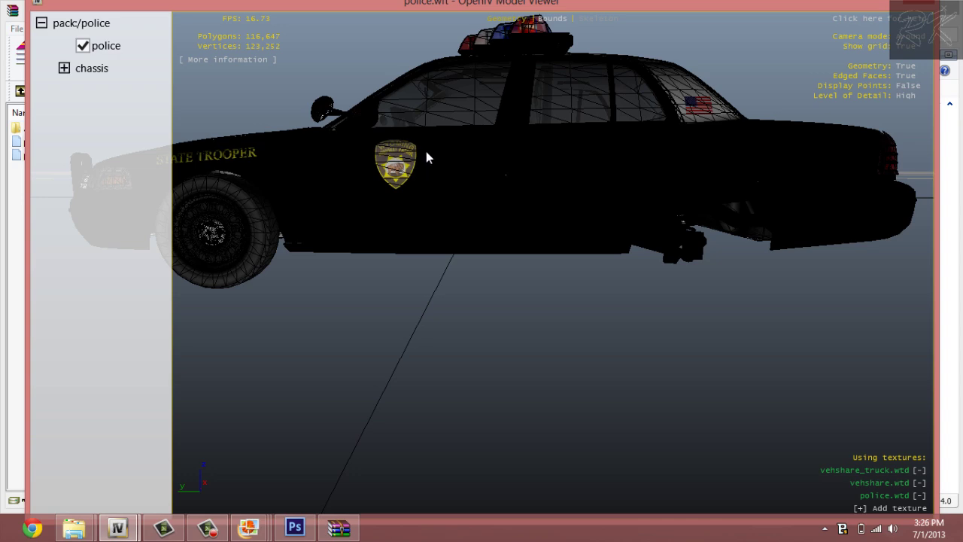
mouse_move(551, 169)
left_mouse_down()
mouse_move(637, 168)
mouse_move(563, 180)
left_mouse_up()
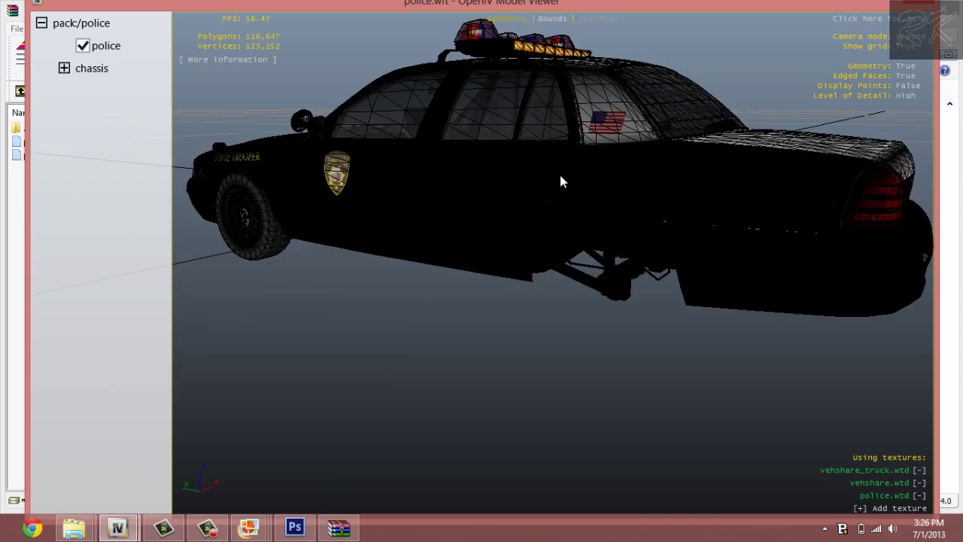
left_click_drag(758, 161, 681, 204)
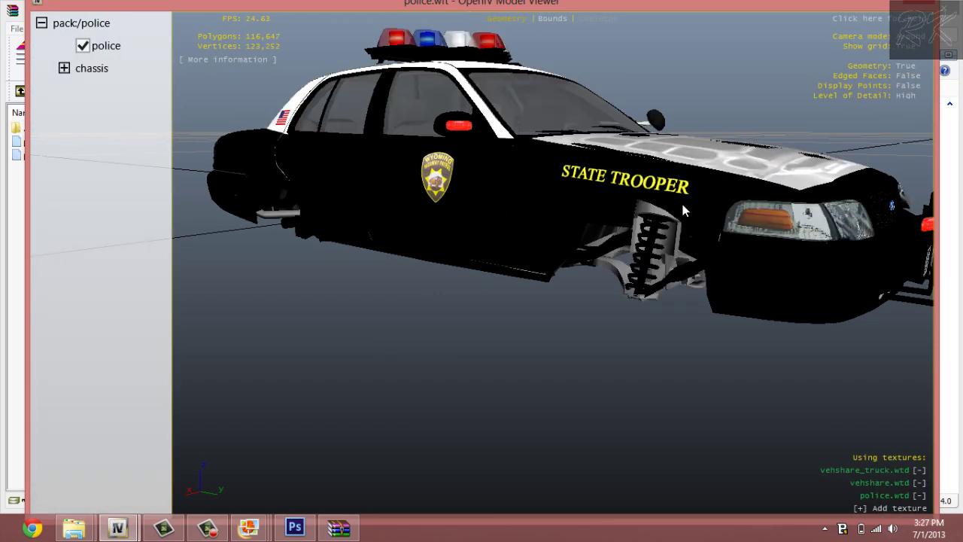
Examine the whole car from farther away, covering the passenger side, the driver-side front and the front licence plate.
left_click_drag(706, 210, 511, 192)
scroll(565, 225, "down", 3)
left_click_drag(564, 218, 431, 220)
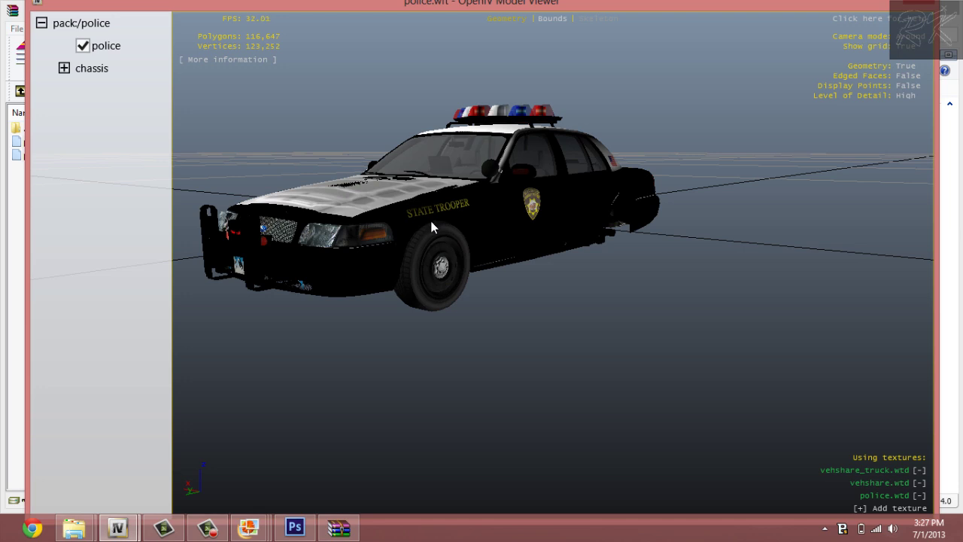
left_click_drag(492, 238, 624, 241)
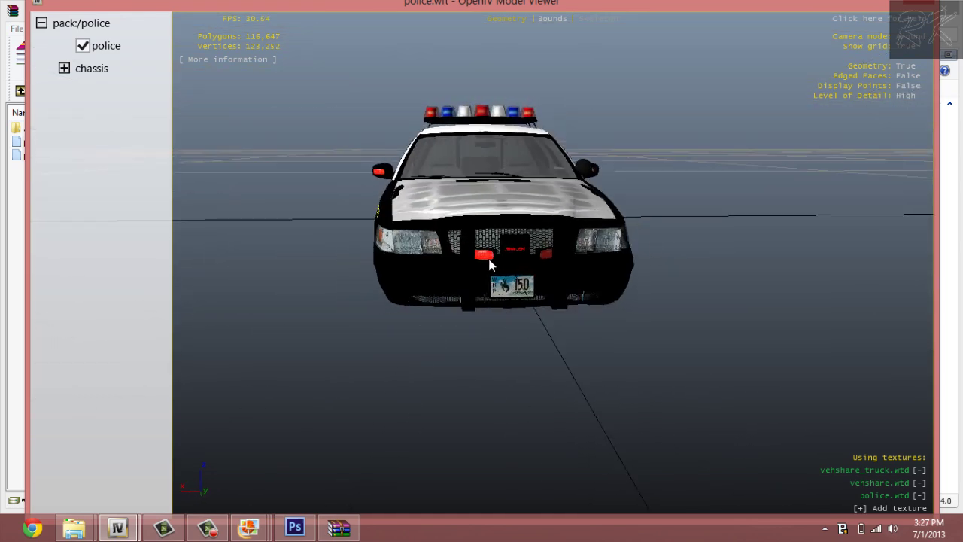
left_click_drag(491, 263, 605, 279)
Examine the finished skin once more along the driver's side, hood, roof, trunk and rear pillar flag.
scroll(481, 256, "up", 5)
scroll(503, 253, "down", 3)
scroll(599, 258, "down", 3)
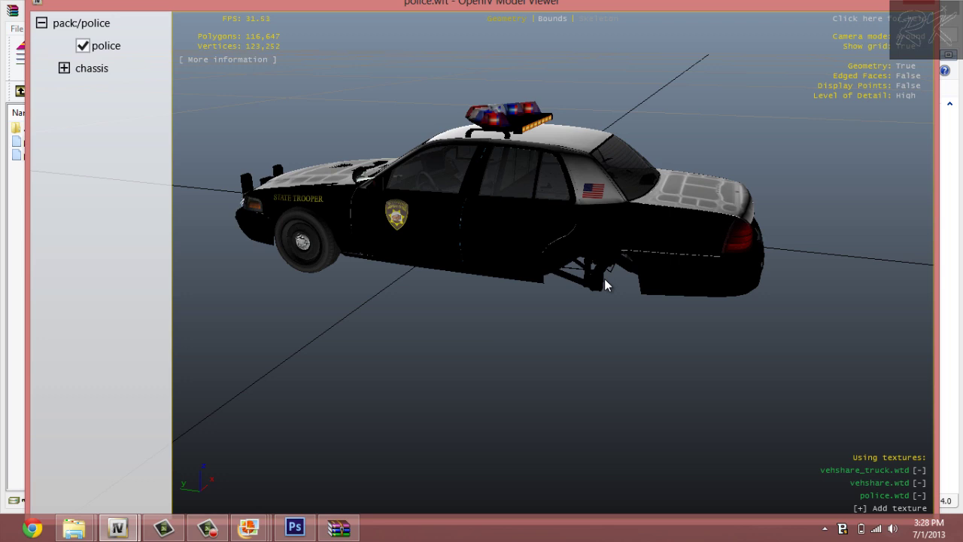
left_click_drag(358, 232, 371, 216)
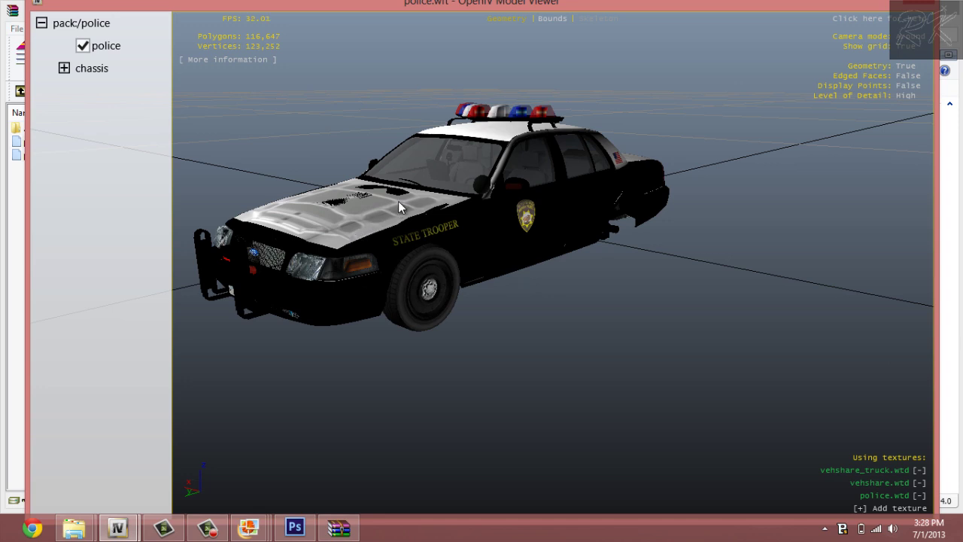
left_click_drag(398, 201, 486, 208)
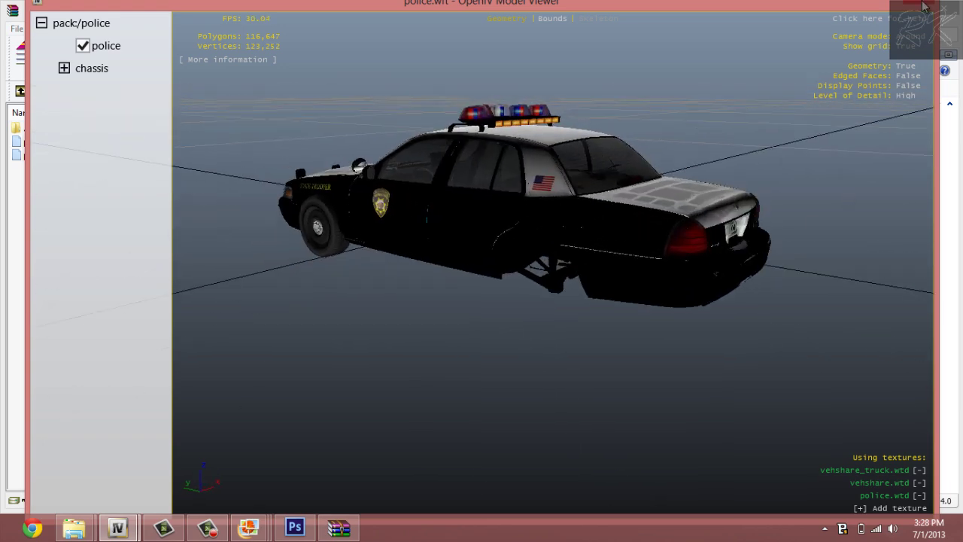